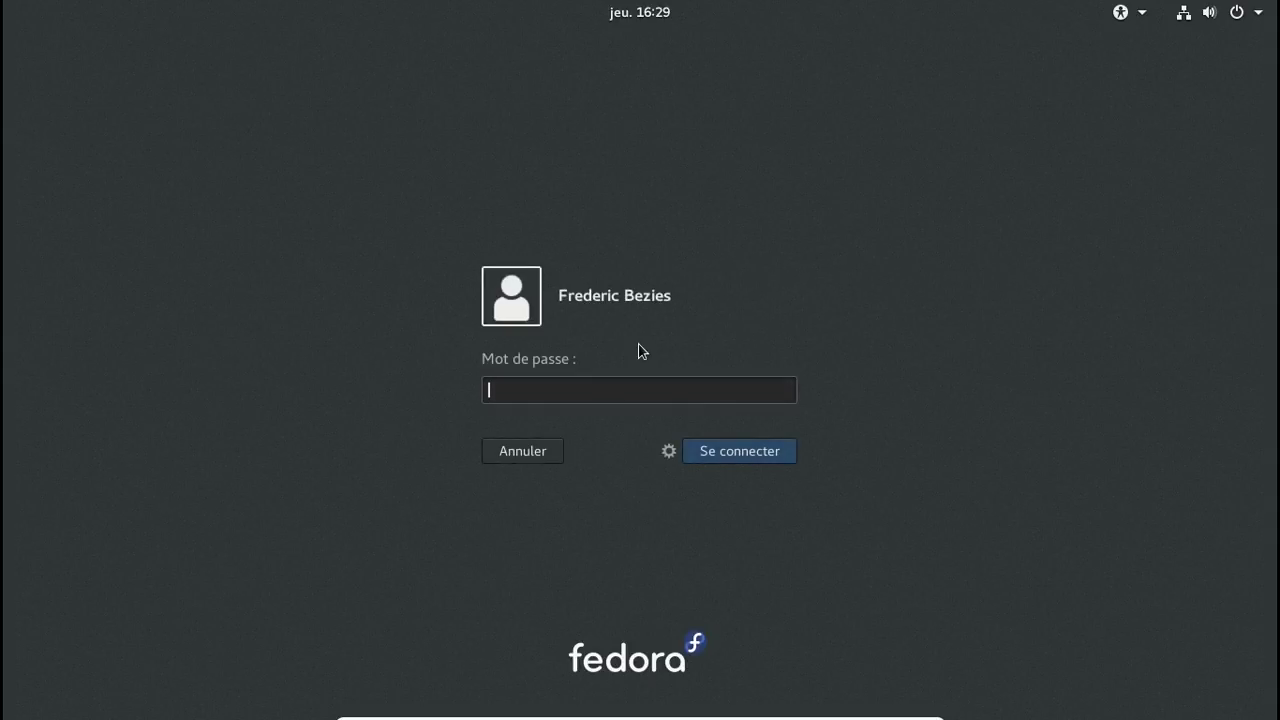
Enter the account password and log in to the desktop session
type("********")
key("Return")
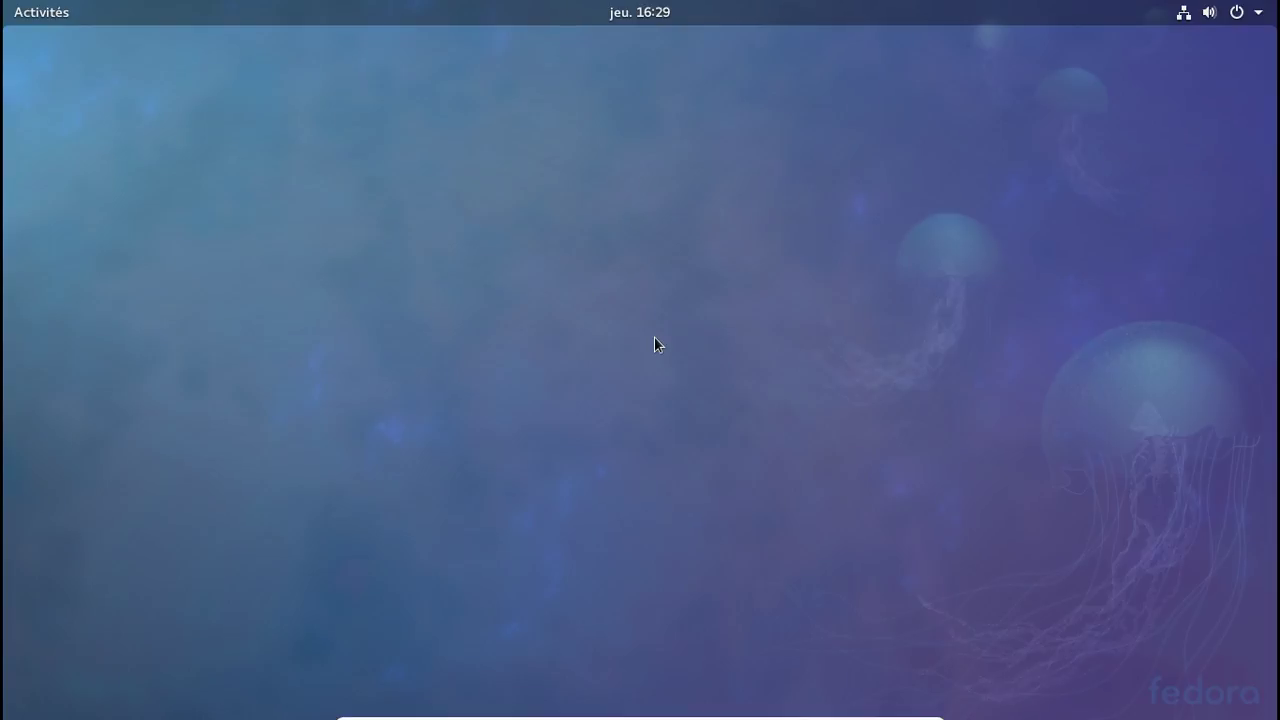
Turn on the automatic time zone (Fuseau horaire automatique) in the date and time details of the system settings
left_click(1240, 20)
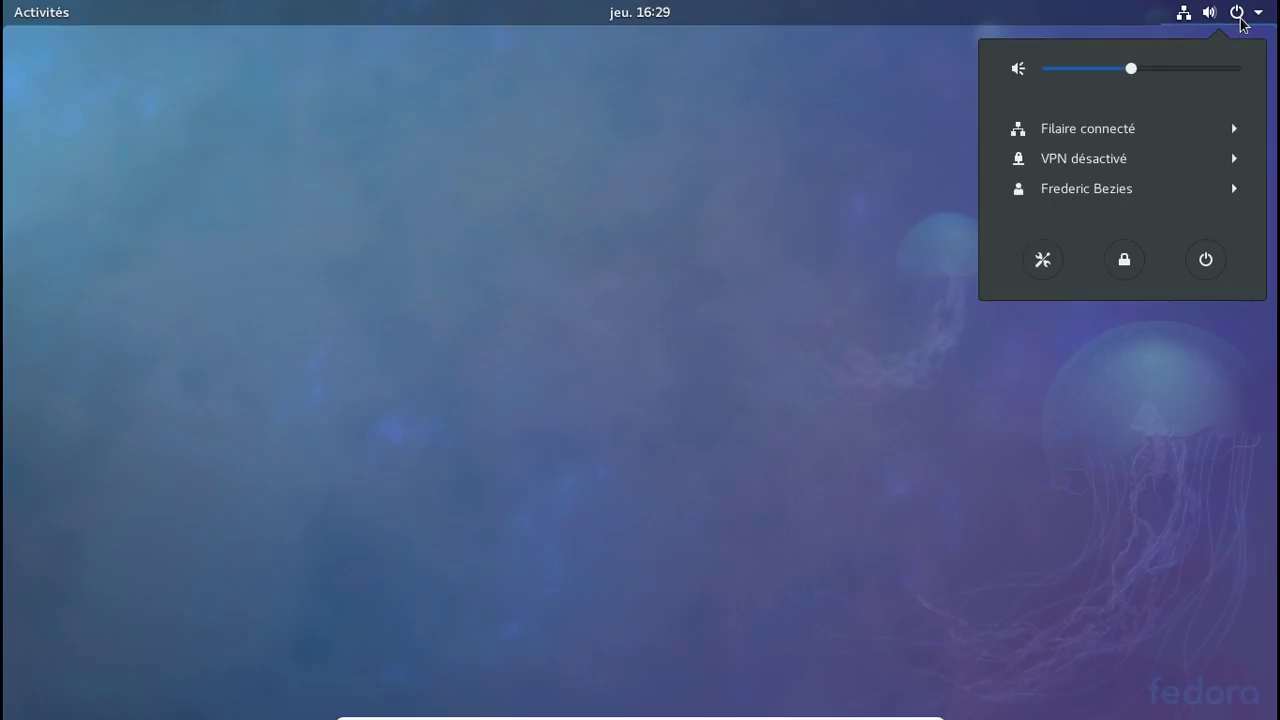
left_click(1046, 256)
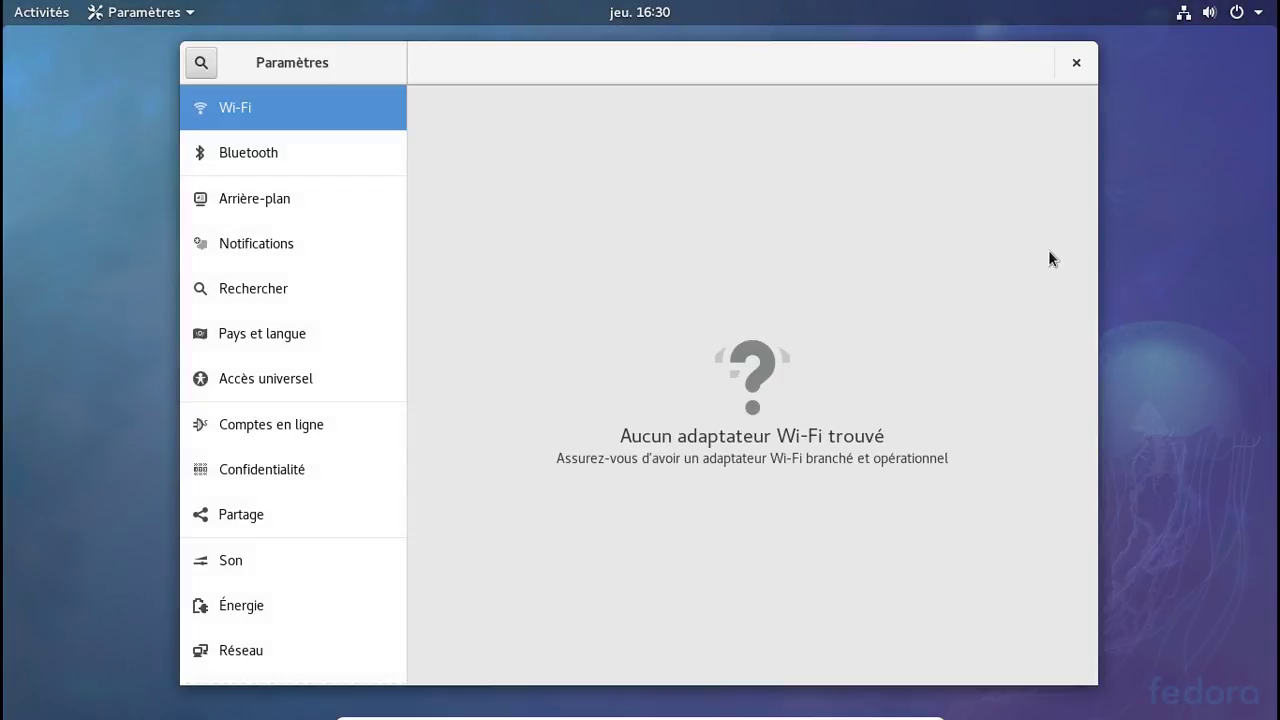
scroll(349, 300, "down", 3)
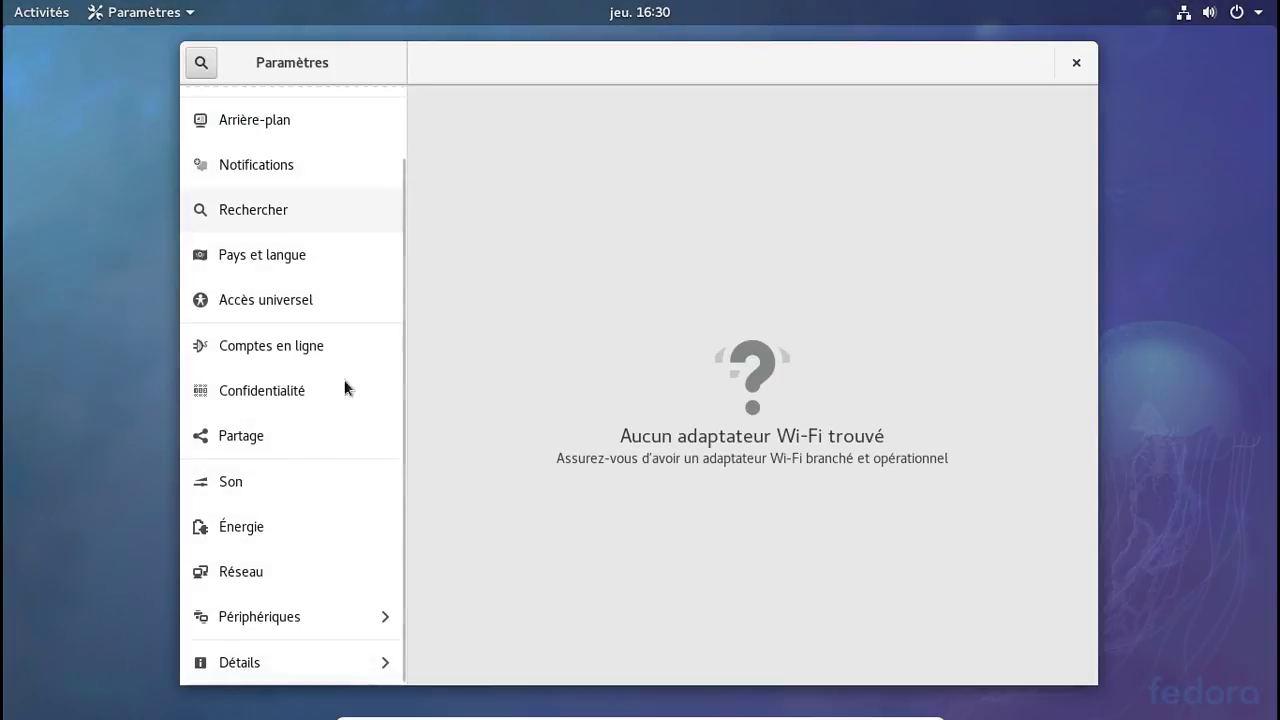
left_click(245, 662)
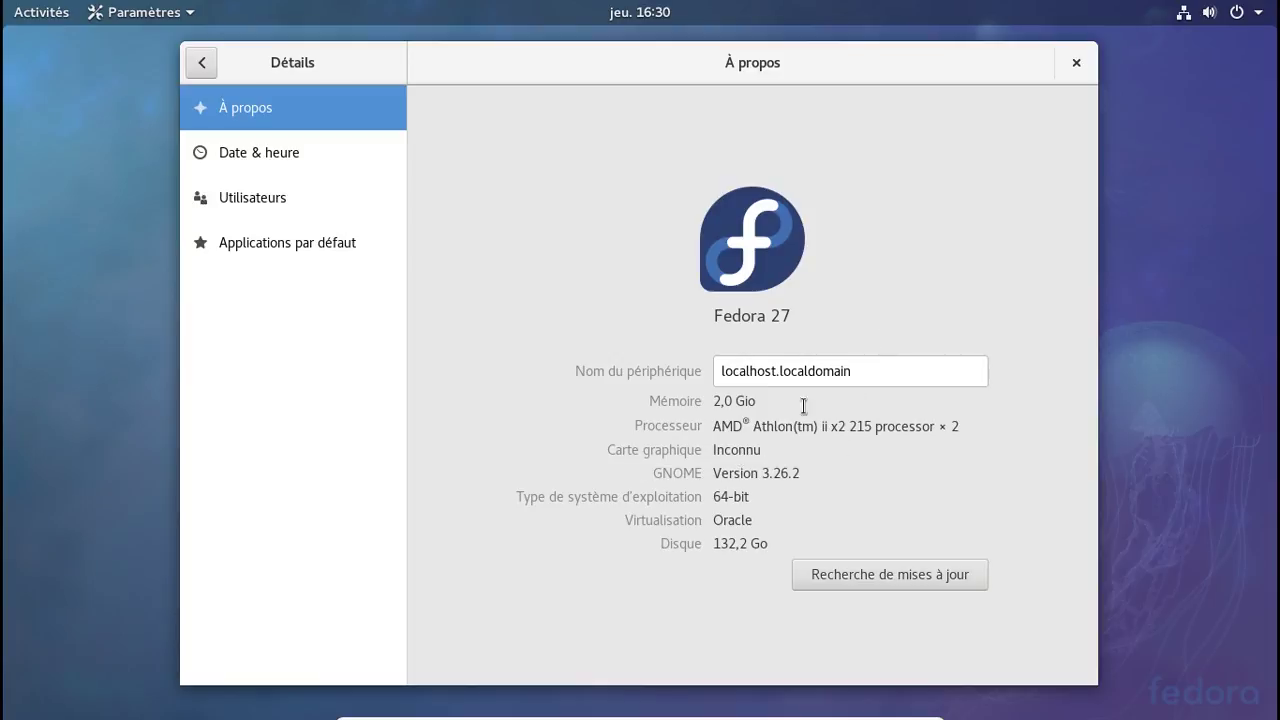
left_click(282, 150)
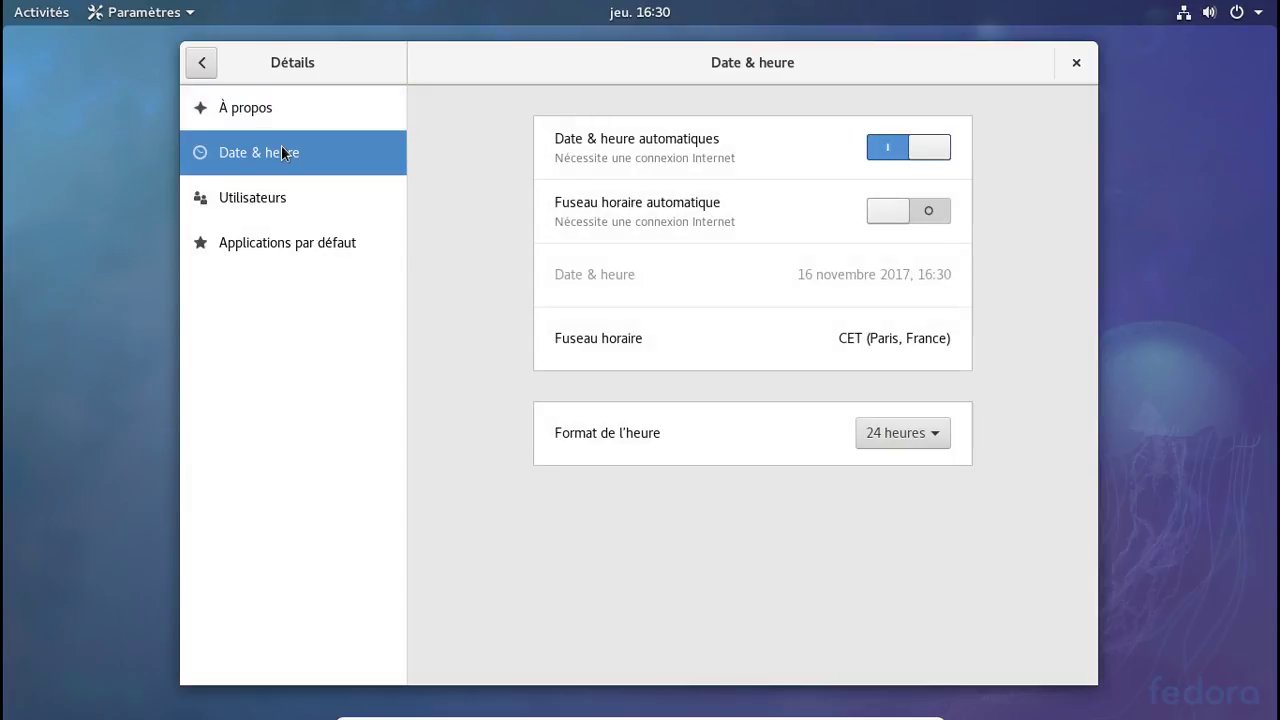
left_click(893, 213)
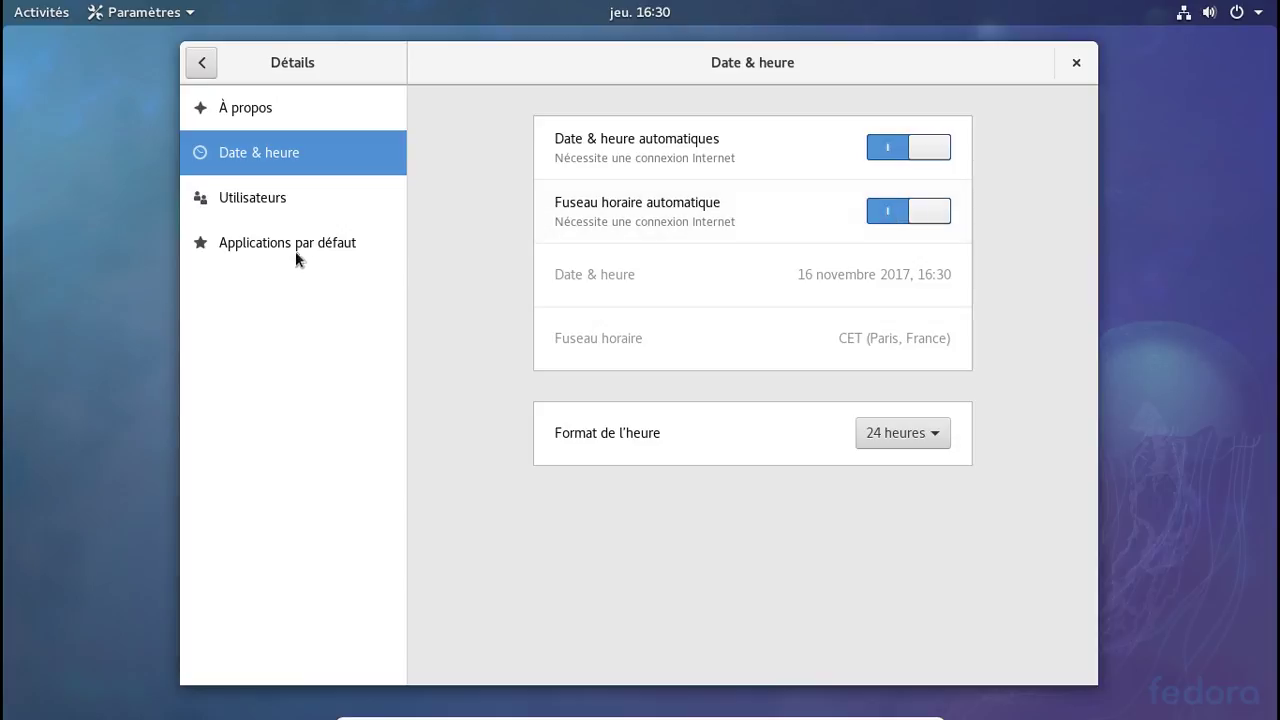
Examine the Utilisateurs, Applications par défaut, À propos, Comptes en ligne and Partage settings
left_click(272, 204)
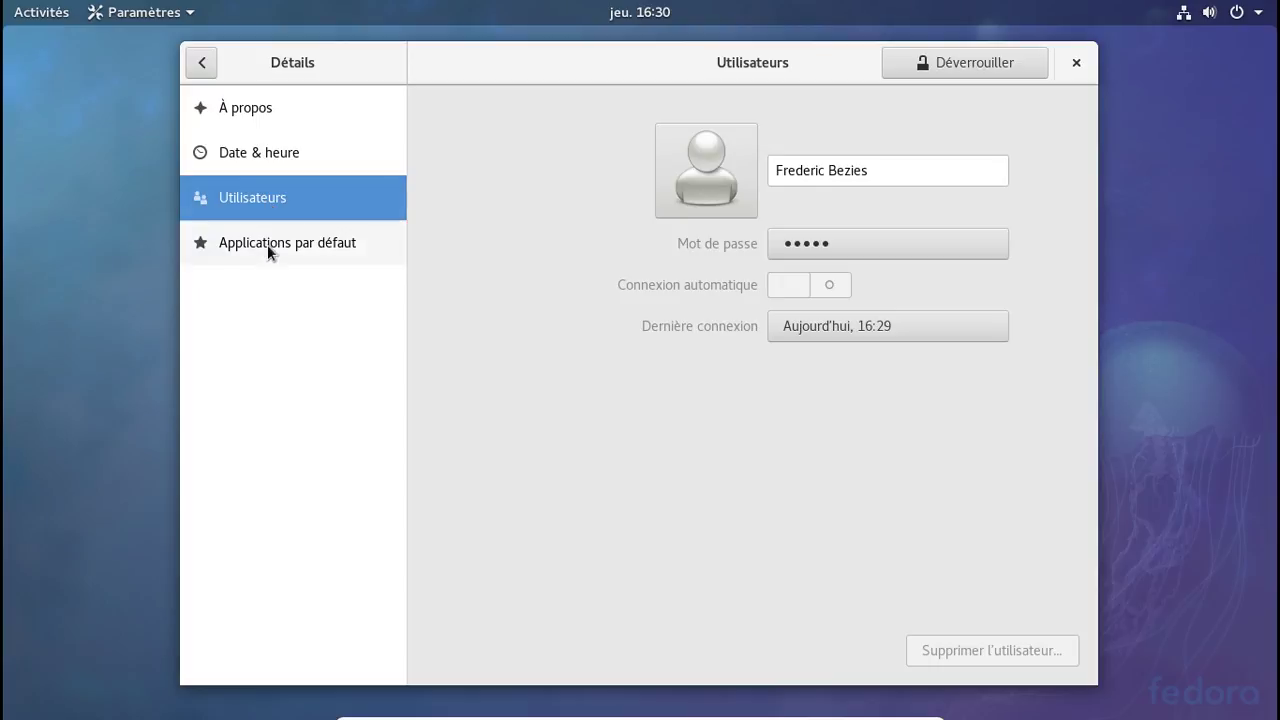
left_click(267, 250)
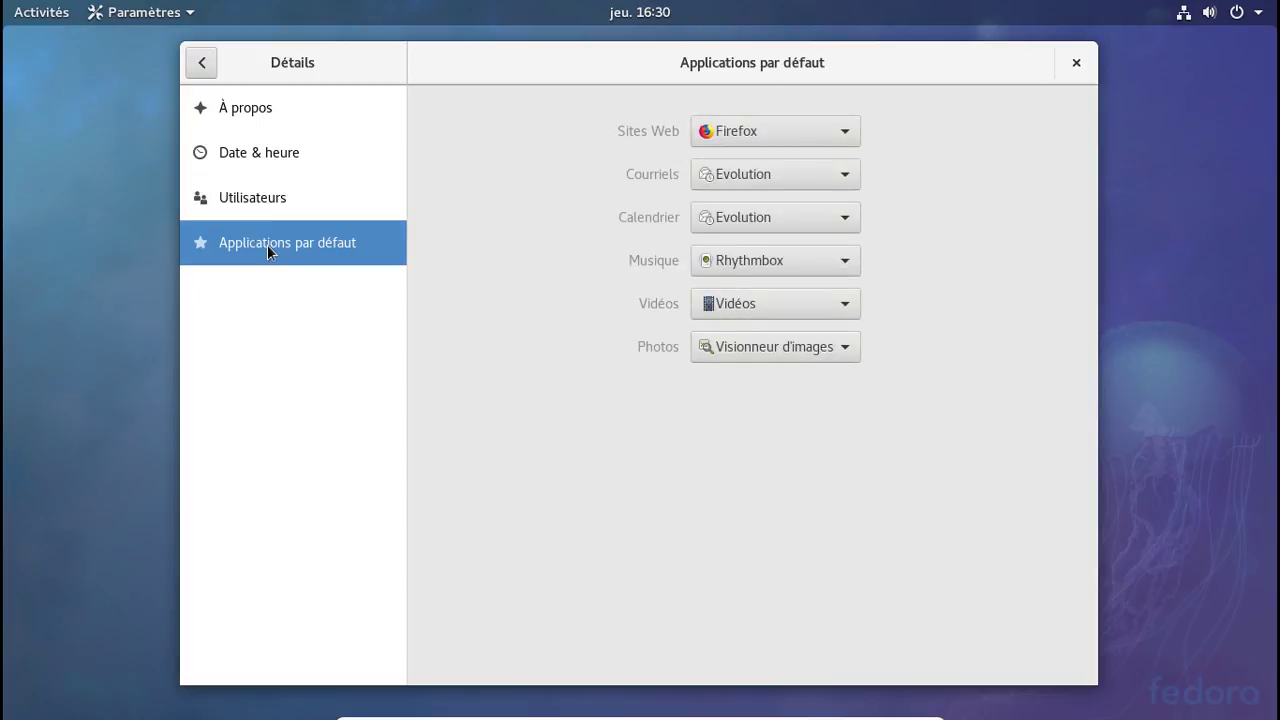
left_click(229, 113)
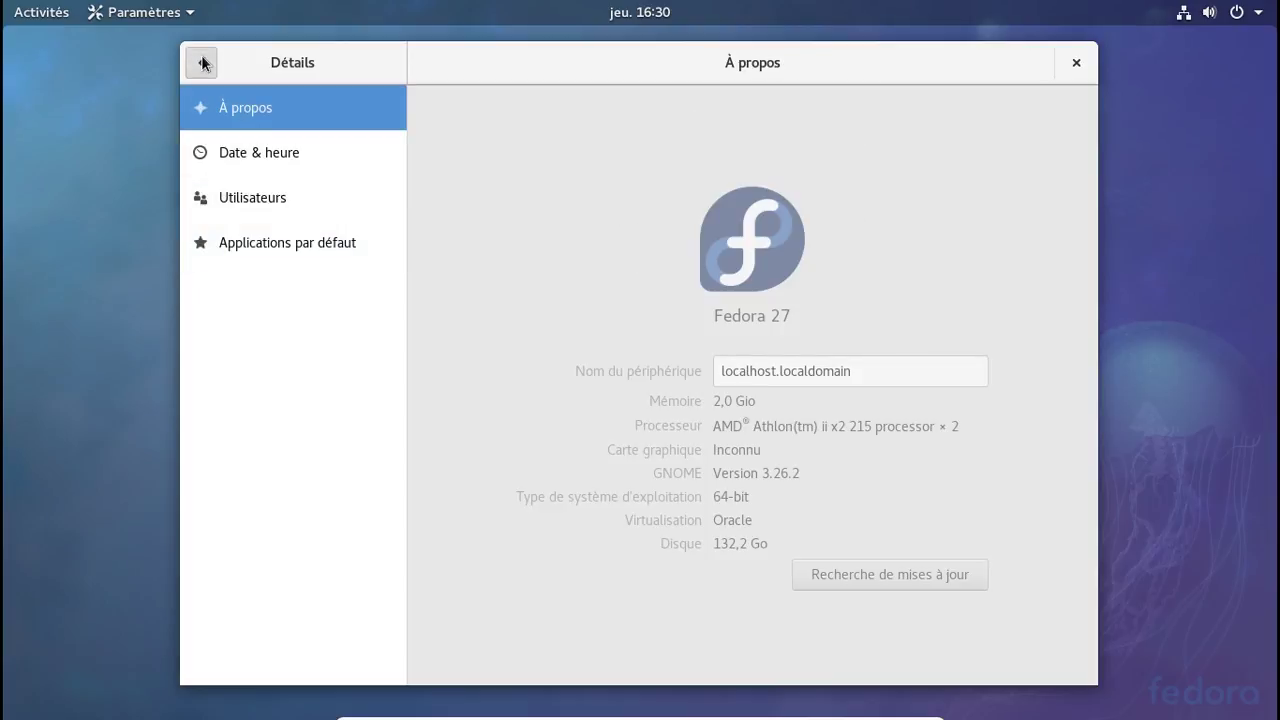
left_click(202, 62)
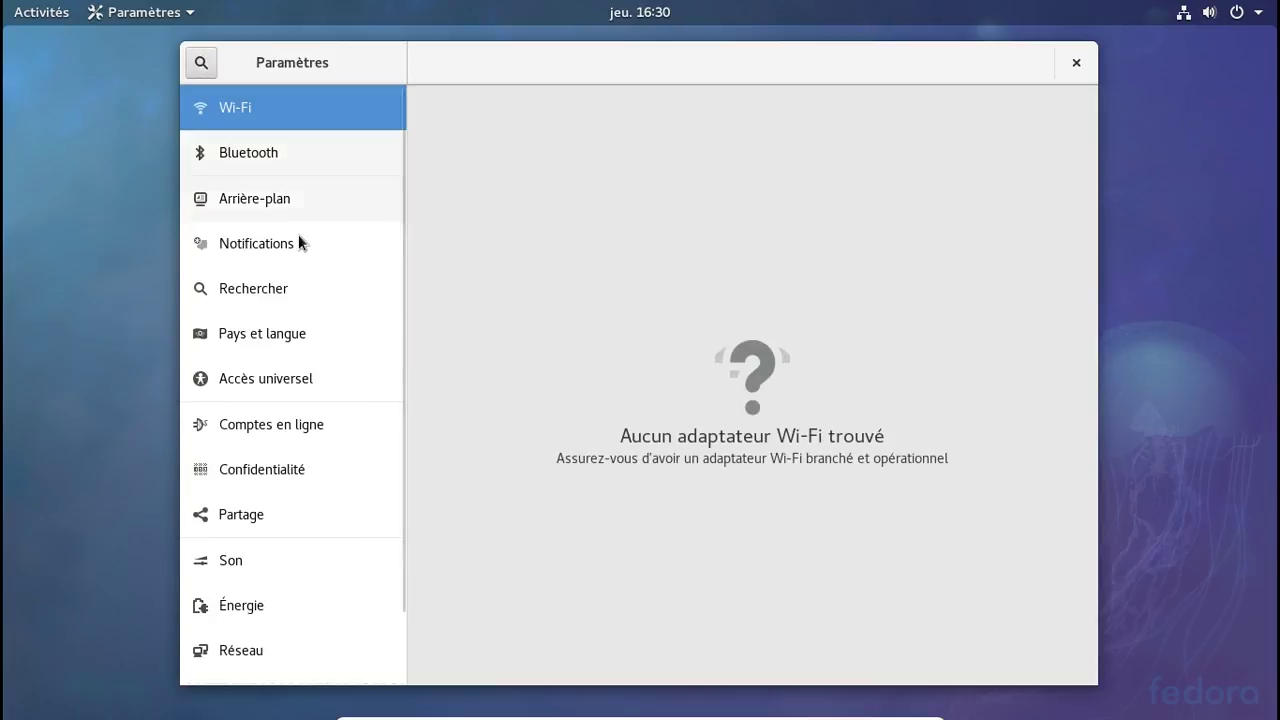
scroll(300, 243, "down", 1)
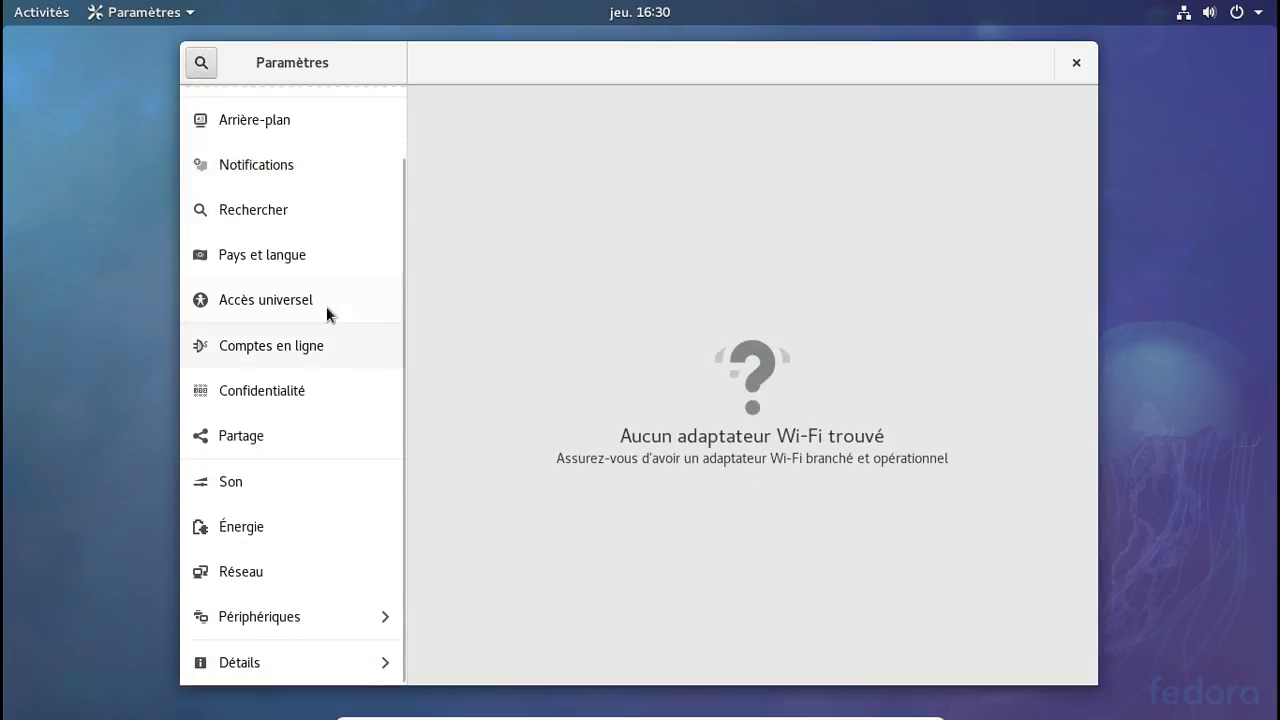
left_click(321, 345)
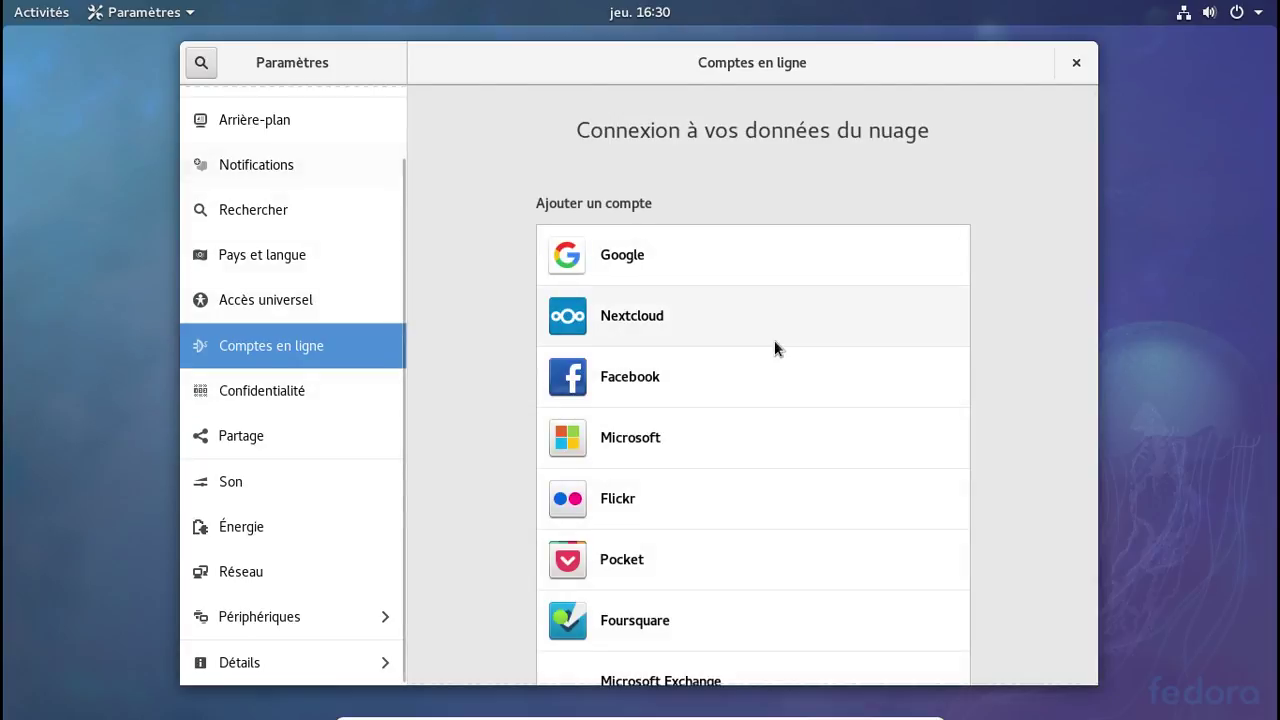
scroll(774, 345, "down", 2)
scroll(775, 347, "up", 2)
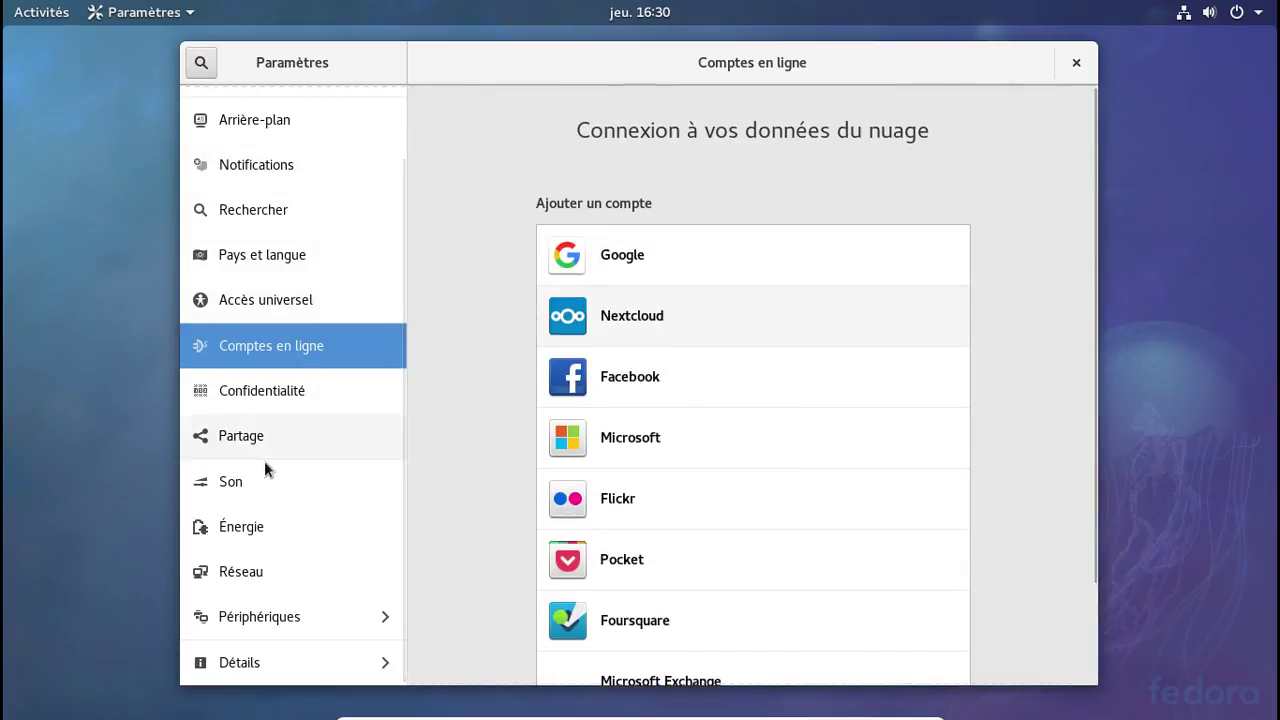
left_click(228, 448)
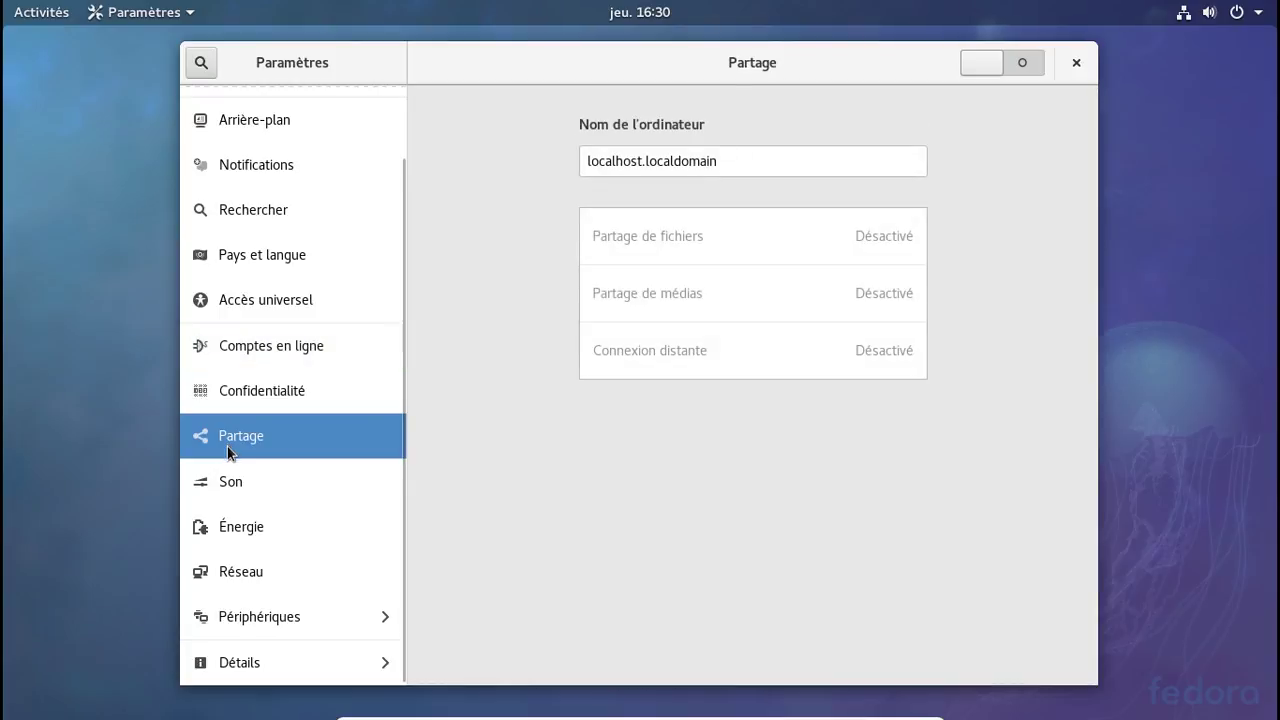
Set the sound output volume to 100 % and test the front left and front right speakers
left_click(228, 488)
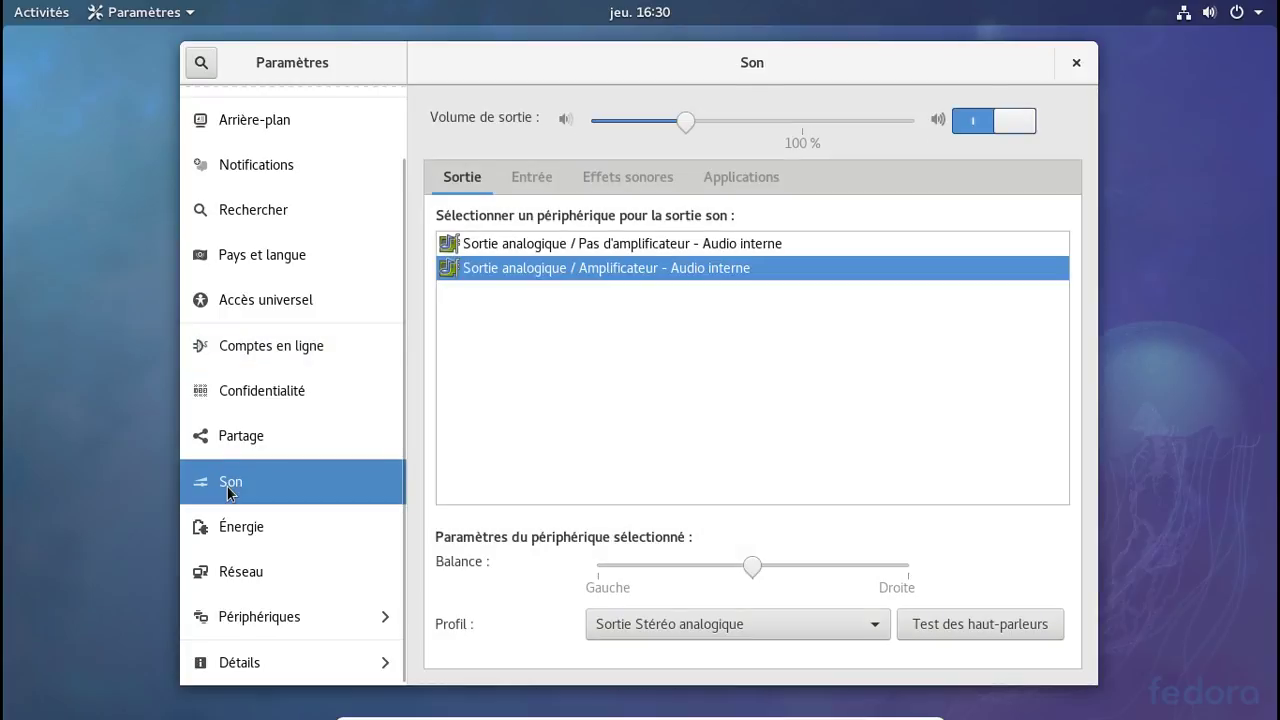
left_click(803, 120)
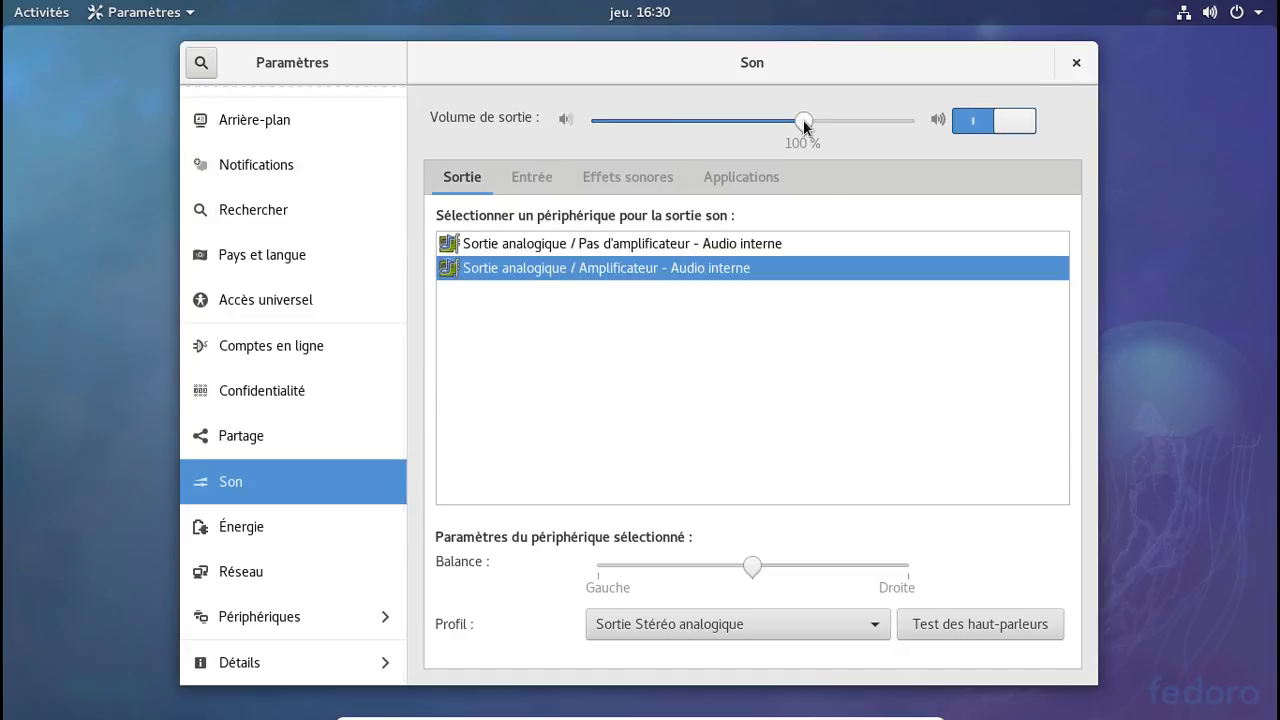
left_click(970, 624)
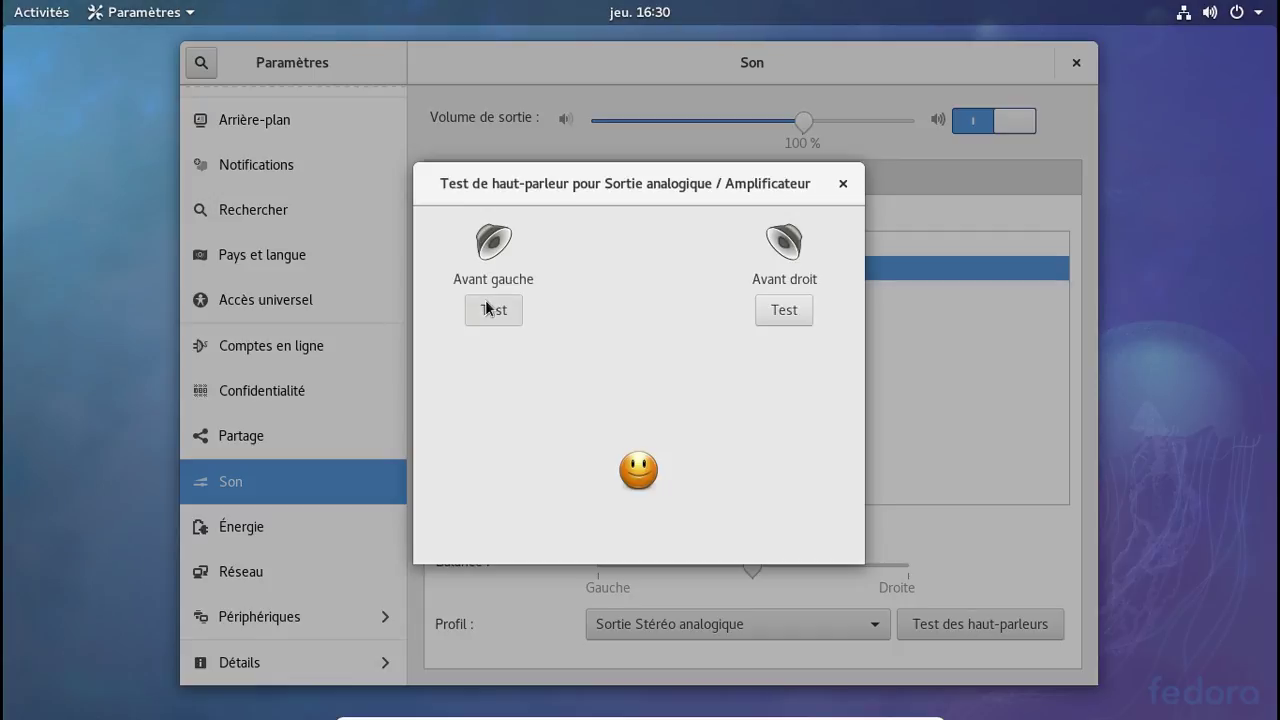
left_click(487, 308)
left_click(804, 313)
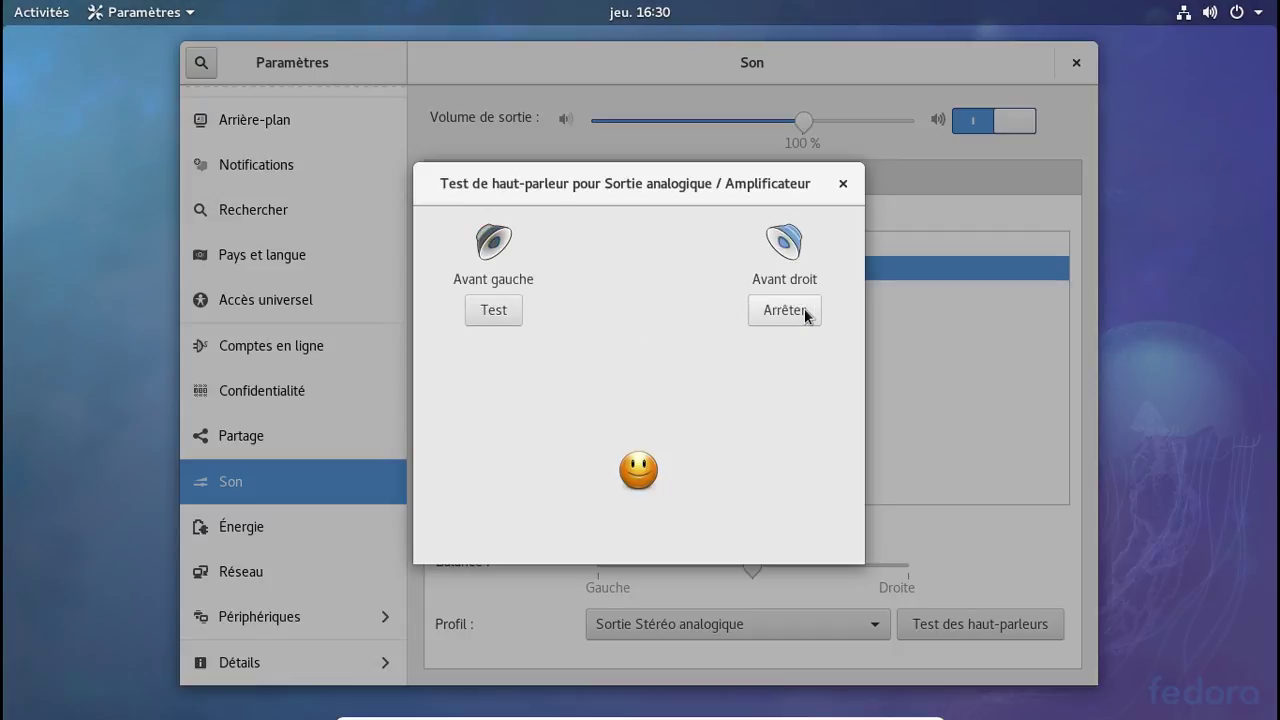
left_click(844, 186)
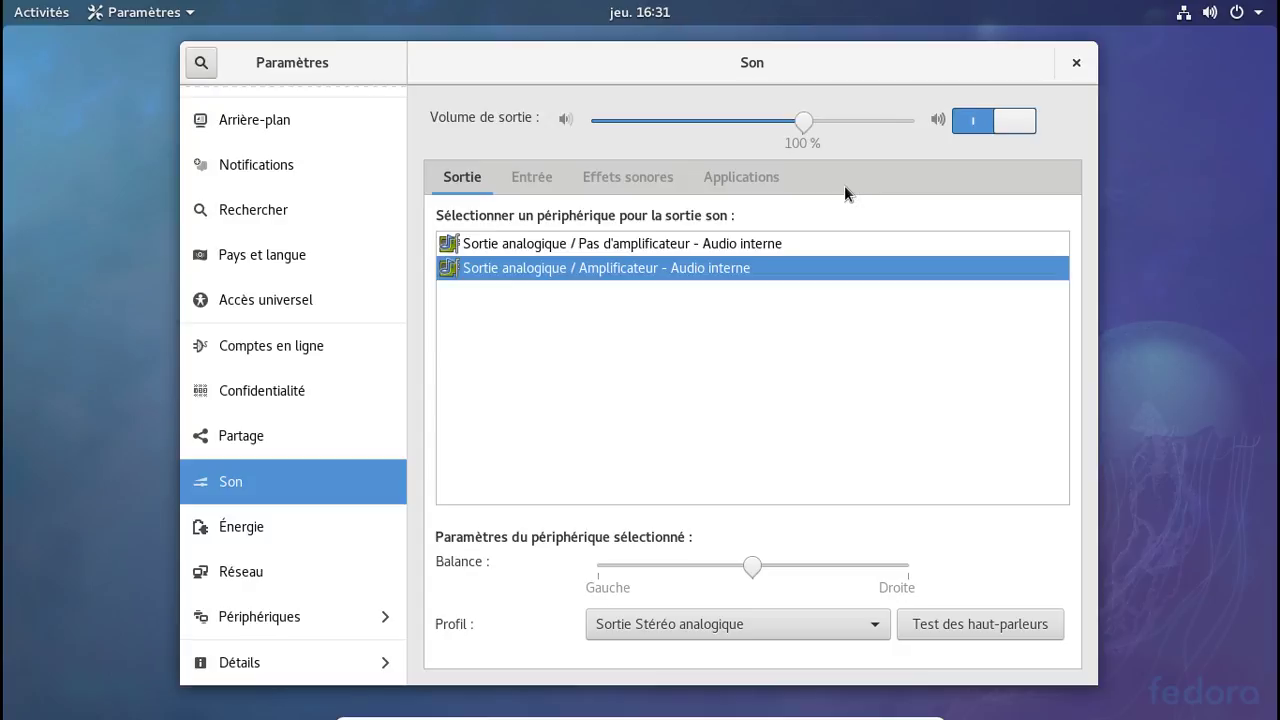
Check the sound input settings and try the alerts Aboiement, Goutte d'eau, Verre and Sonar before reselecting Par défaut
left_click(545, 183)
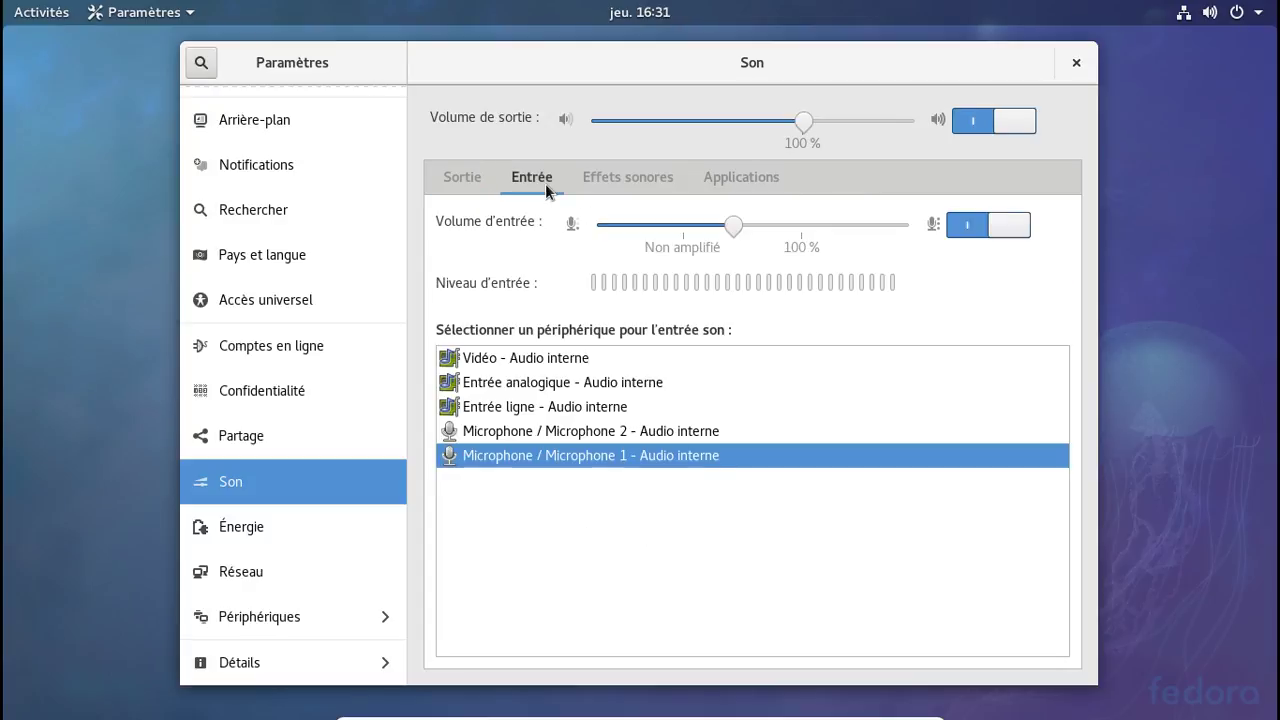
left_click(623, 180)
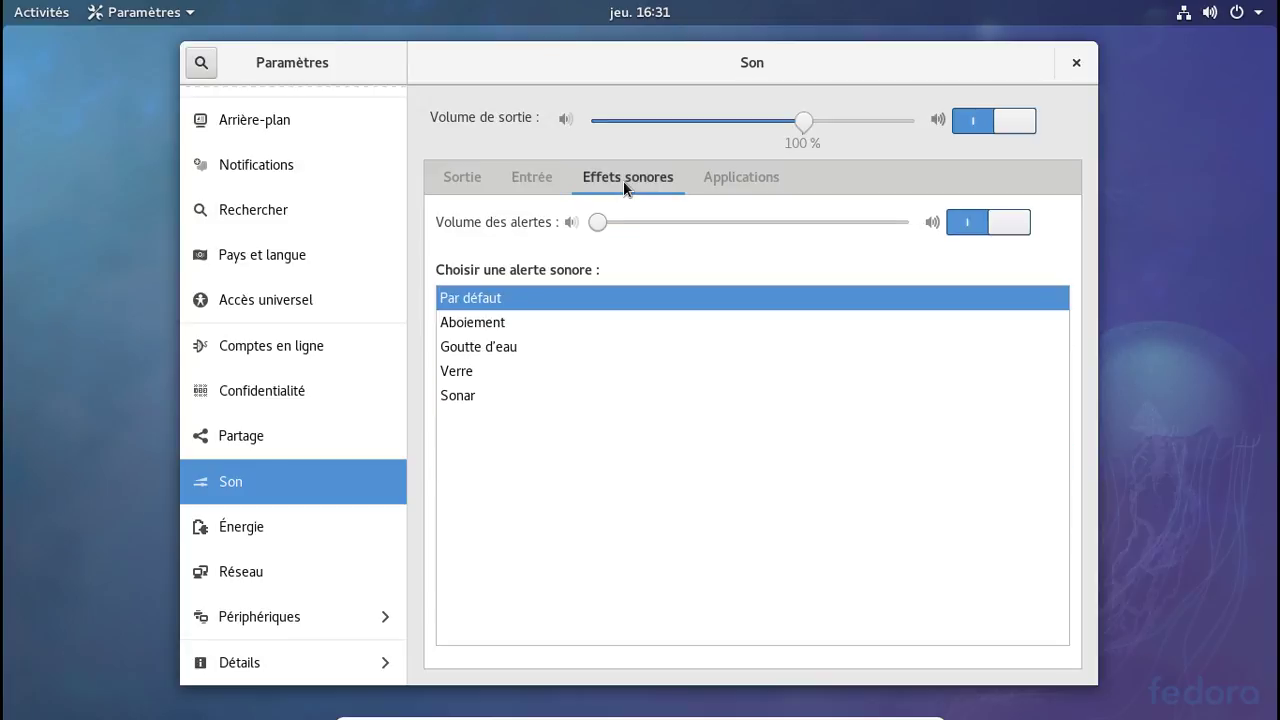
left_click(515, 328)
left_click(501, 351)
left_click(483, 372)
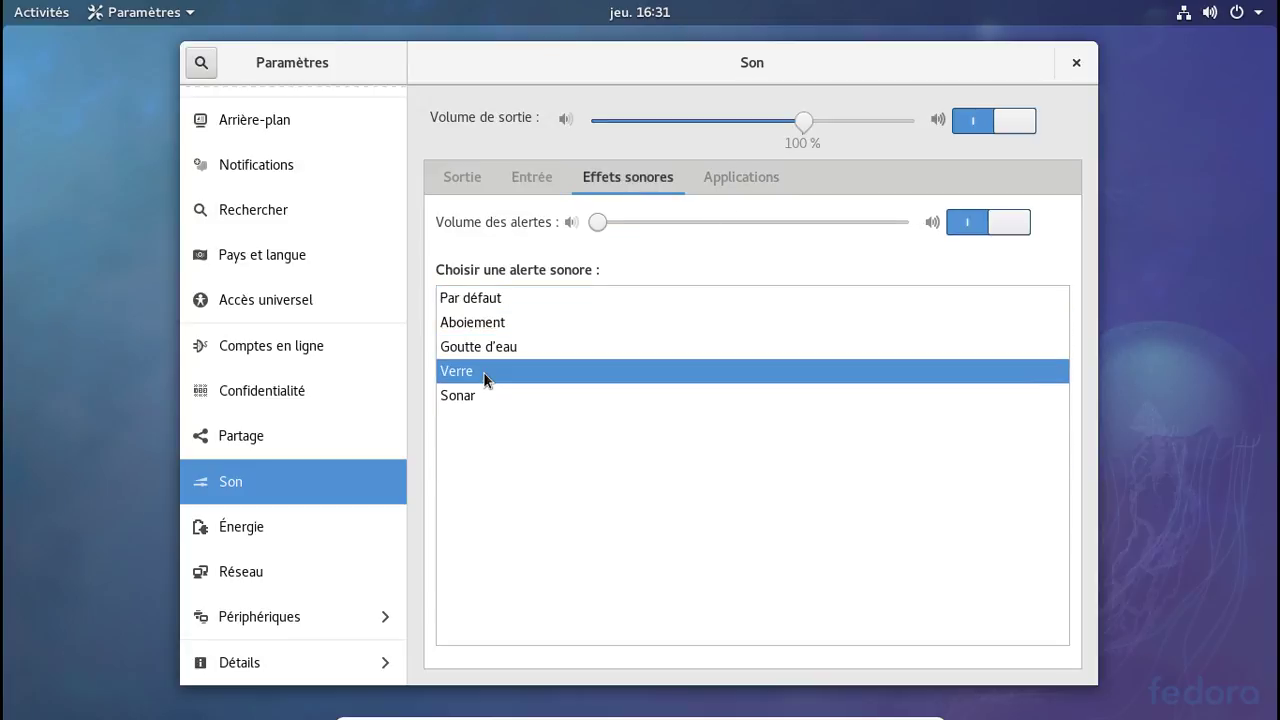
left_click(477, 392)
left_click(491, 298)
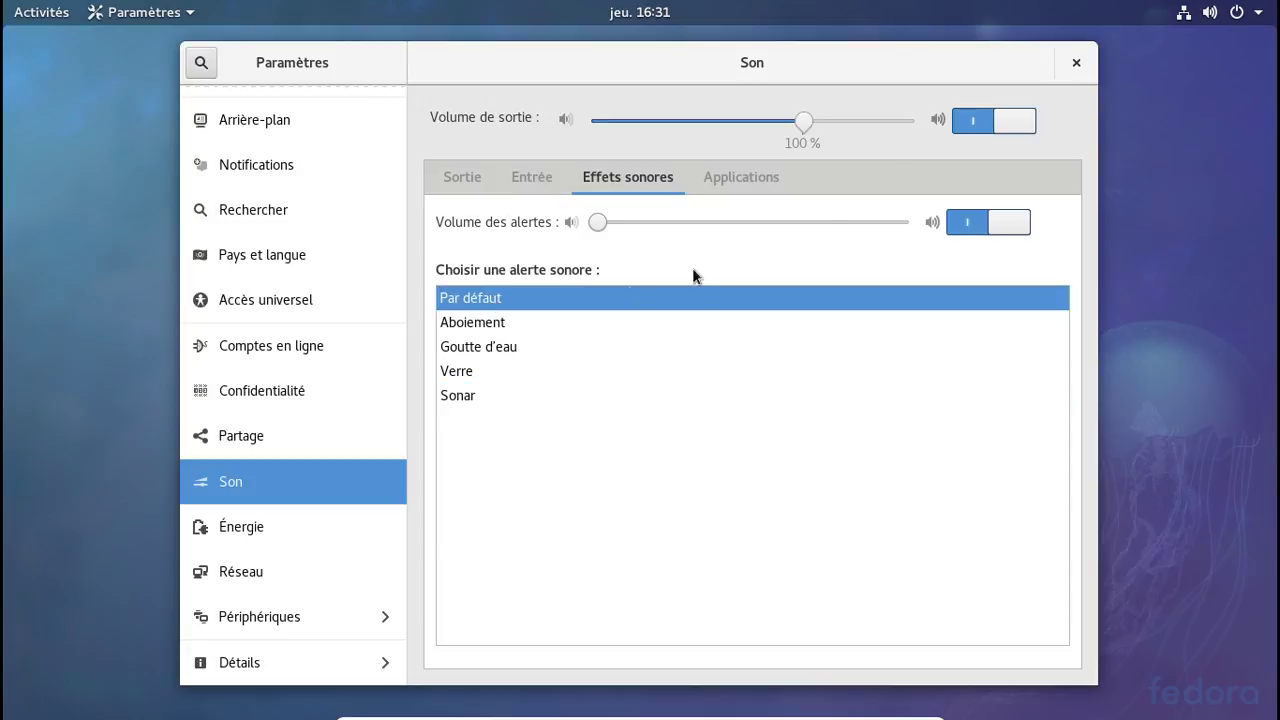
Examine the sound settings for applications and the Notifications, Rechercher, Pays et langue and Accès universel settings, and close the settings window
left_click(766, 175)
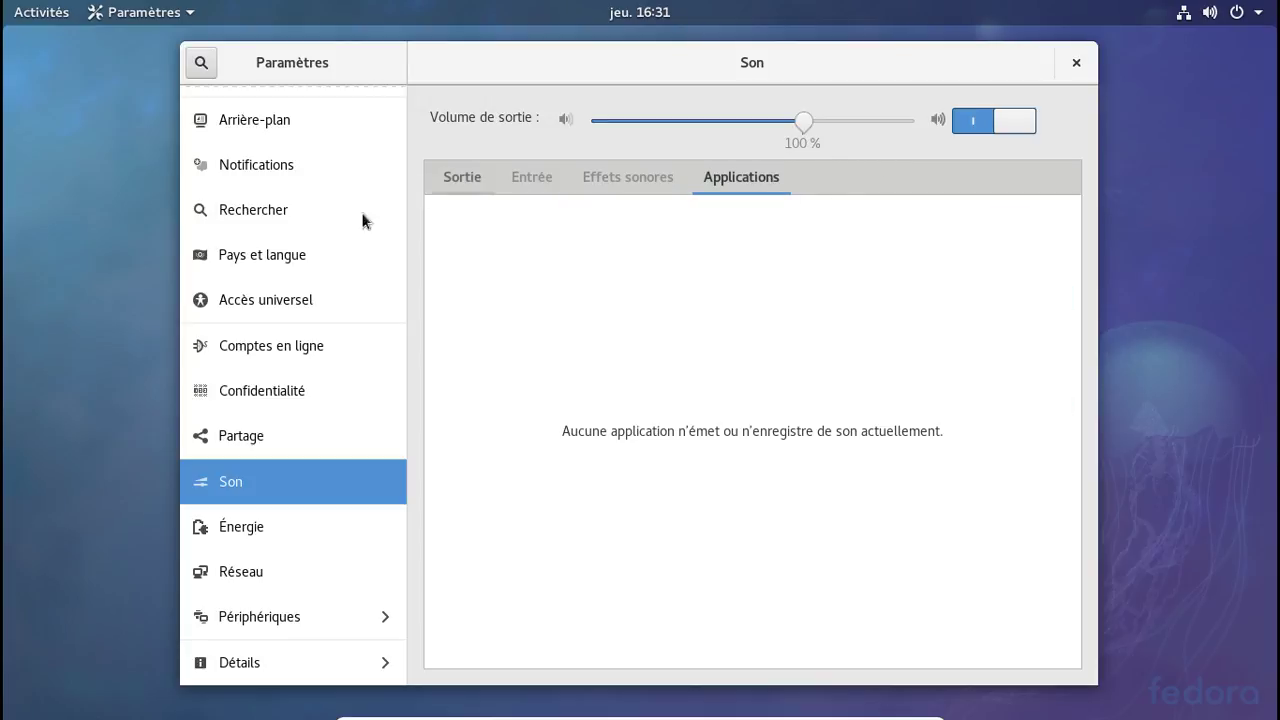
left_click(397, 110)
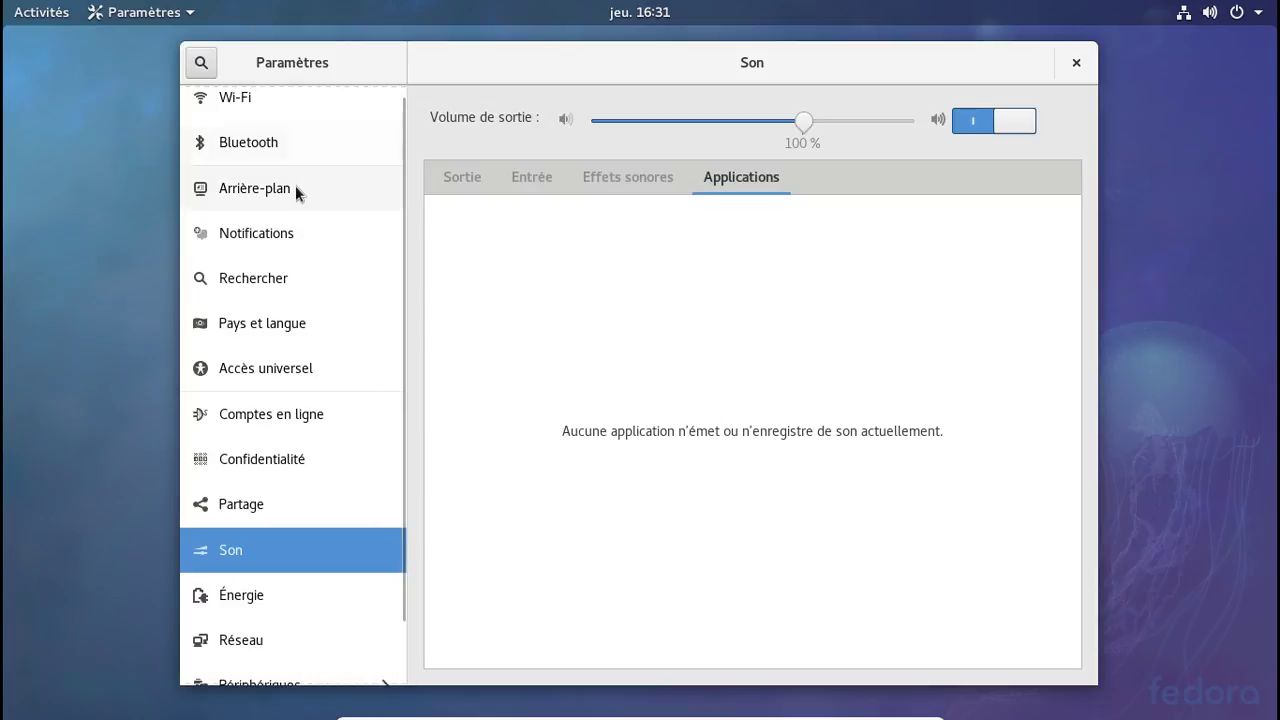
left_click(279, 234)
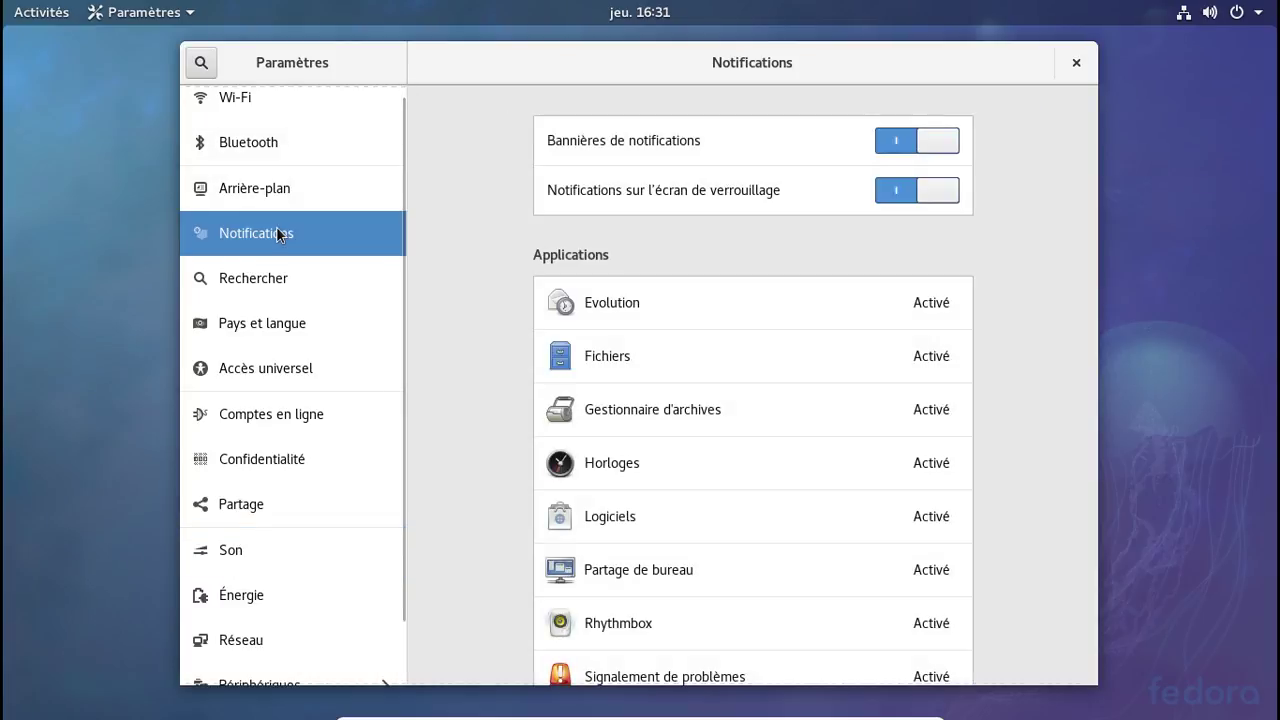
left_click(342, 285)
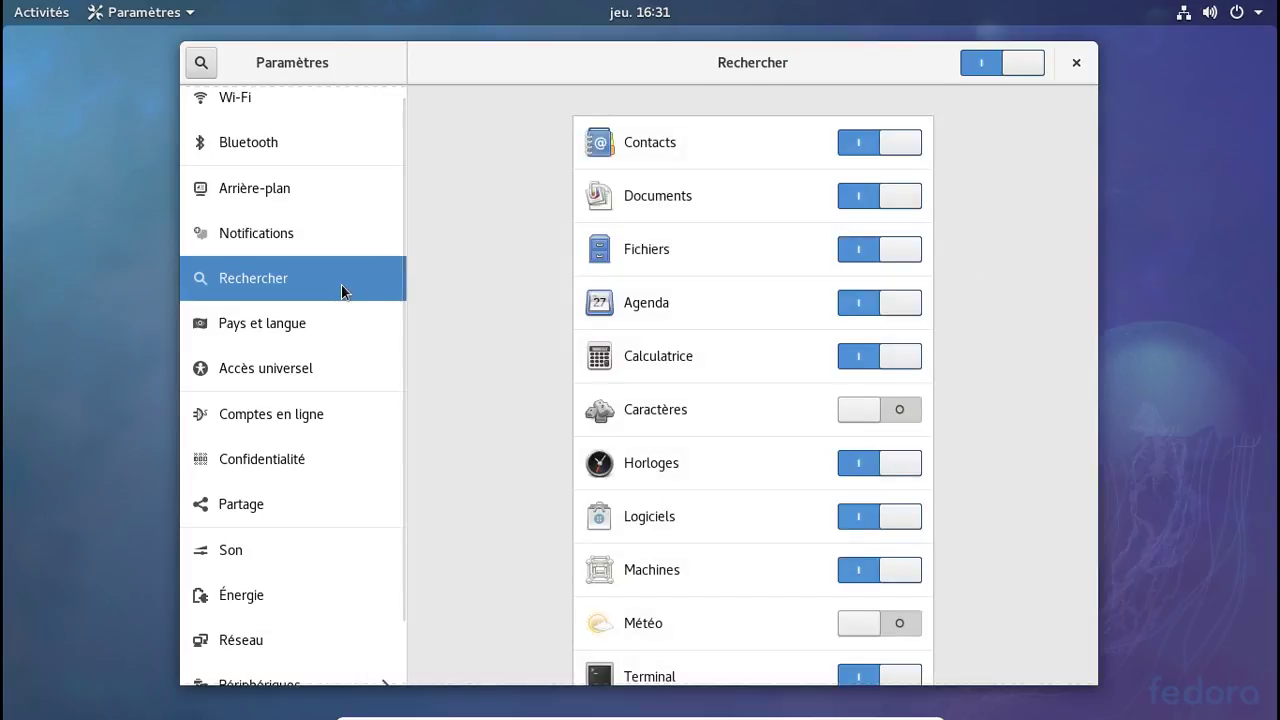
left_click(321, 329)
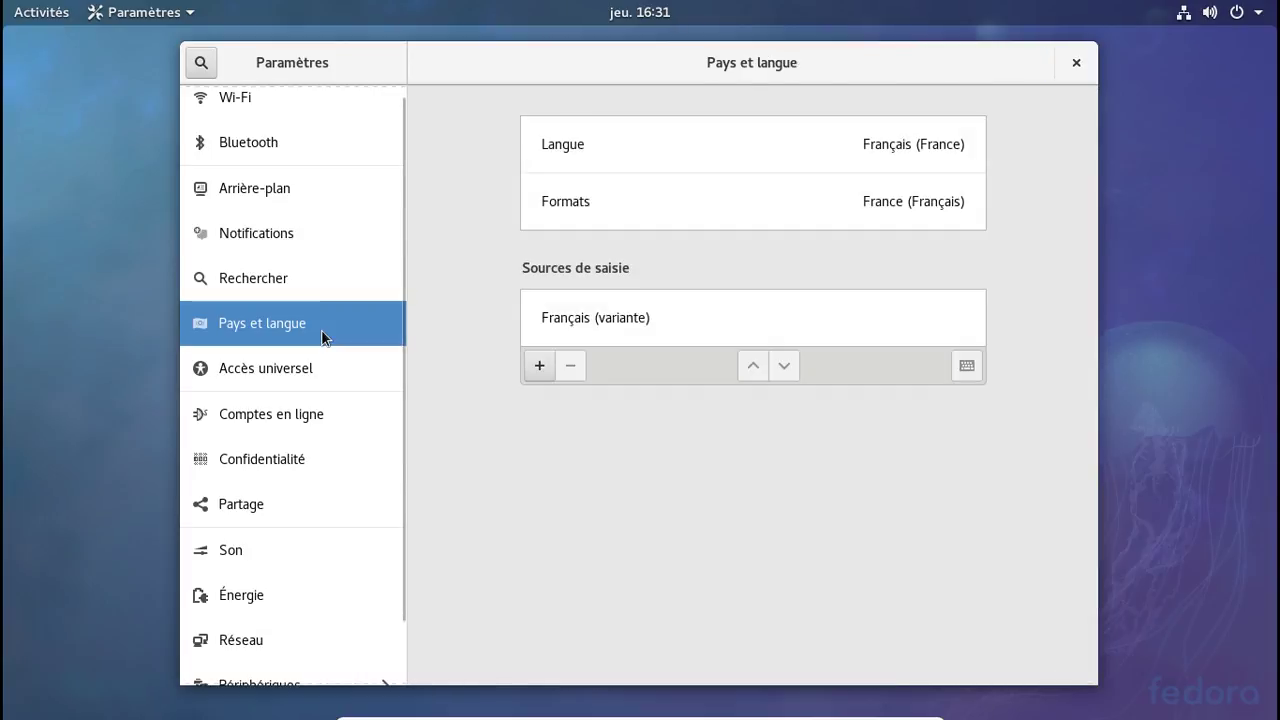
left_click(290, 366)
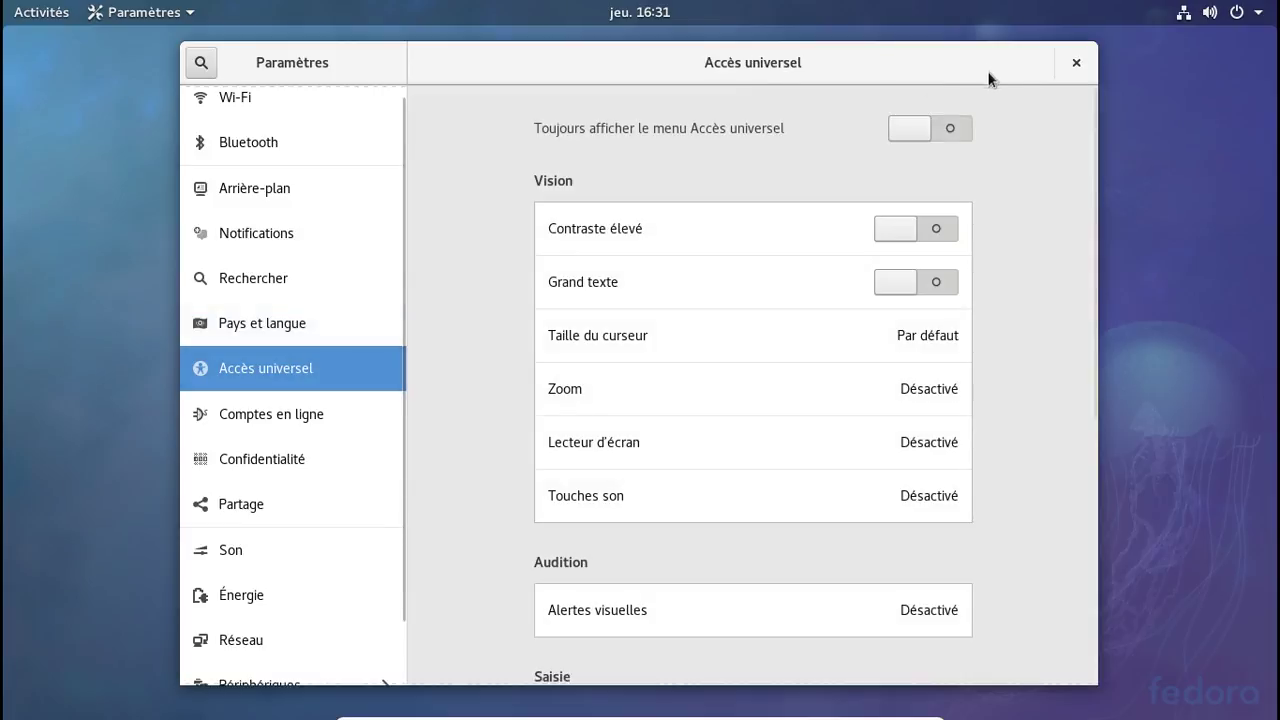
left_click(1080, 63)
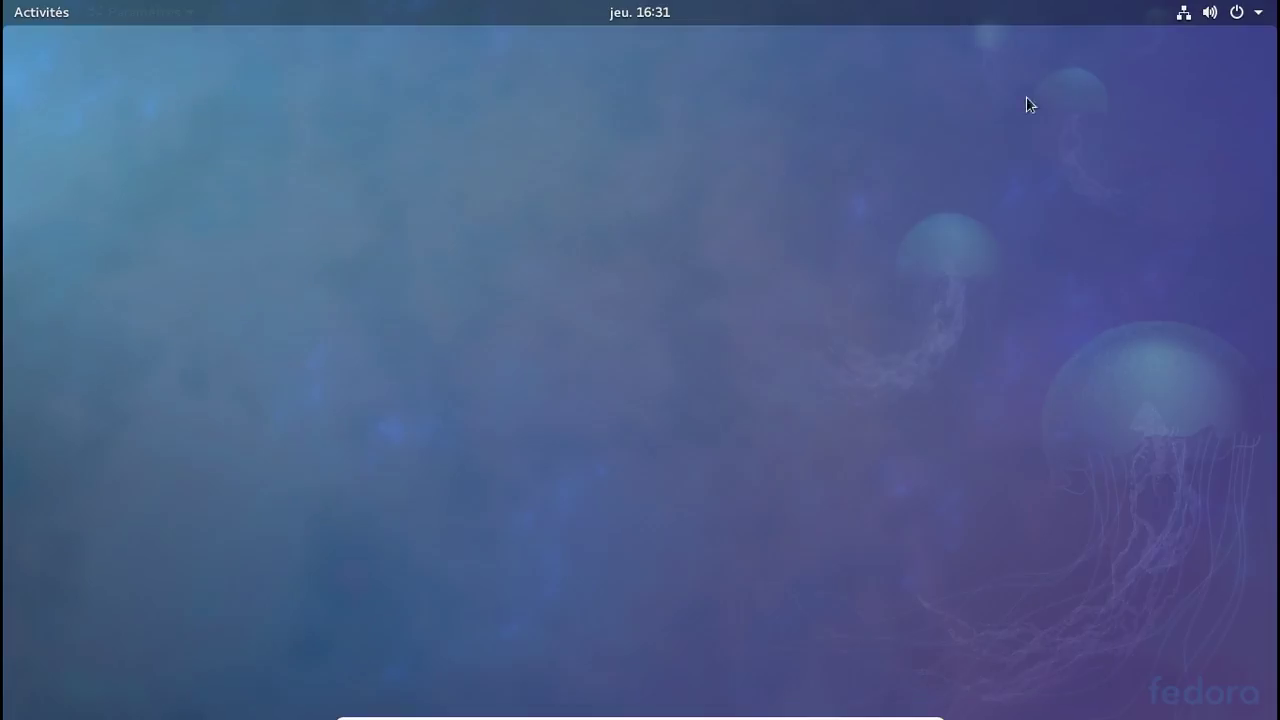
Open the Fichiers file manager and reduce the icon size in the home folder to 67%
left_click(34, 10)
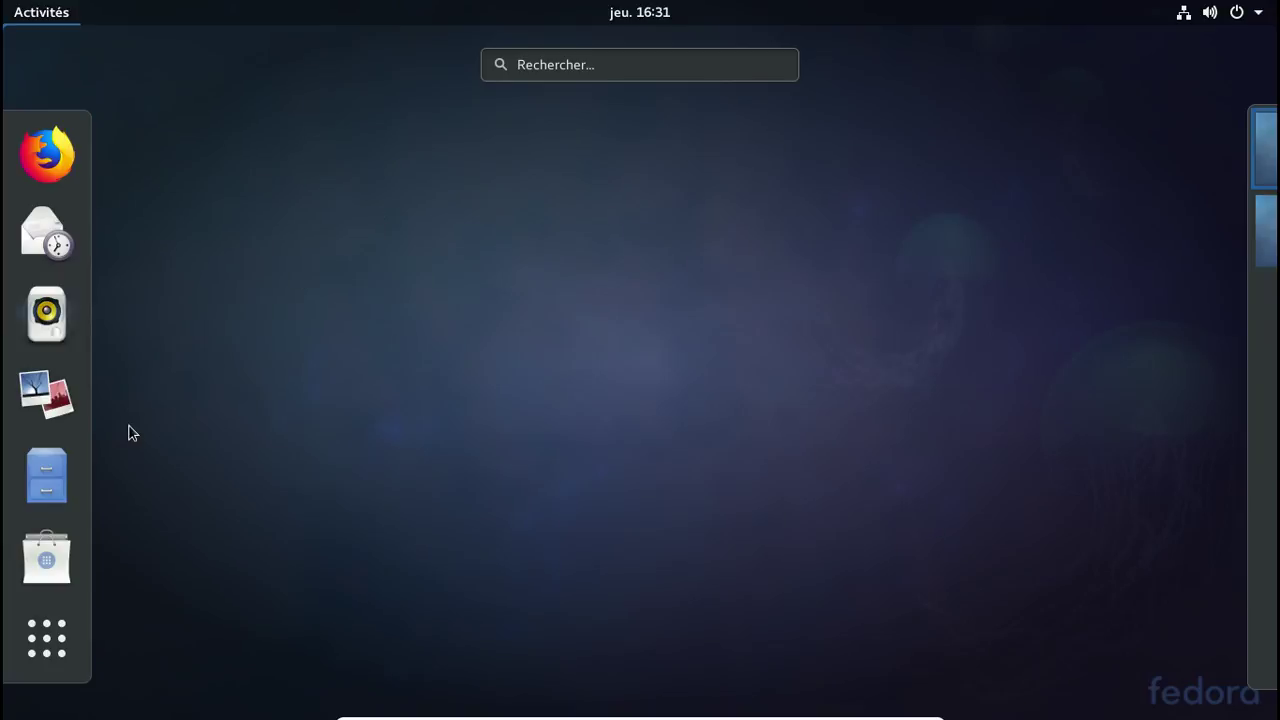
left_click(71, 477)
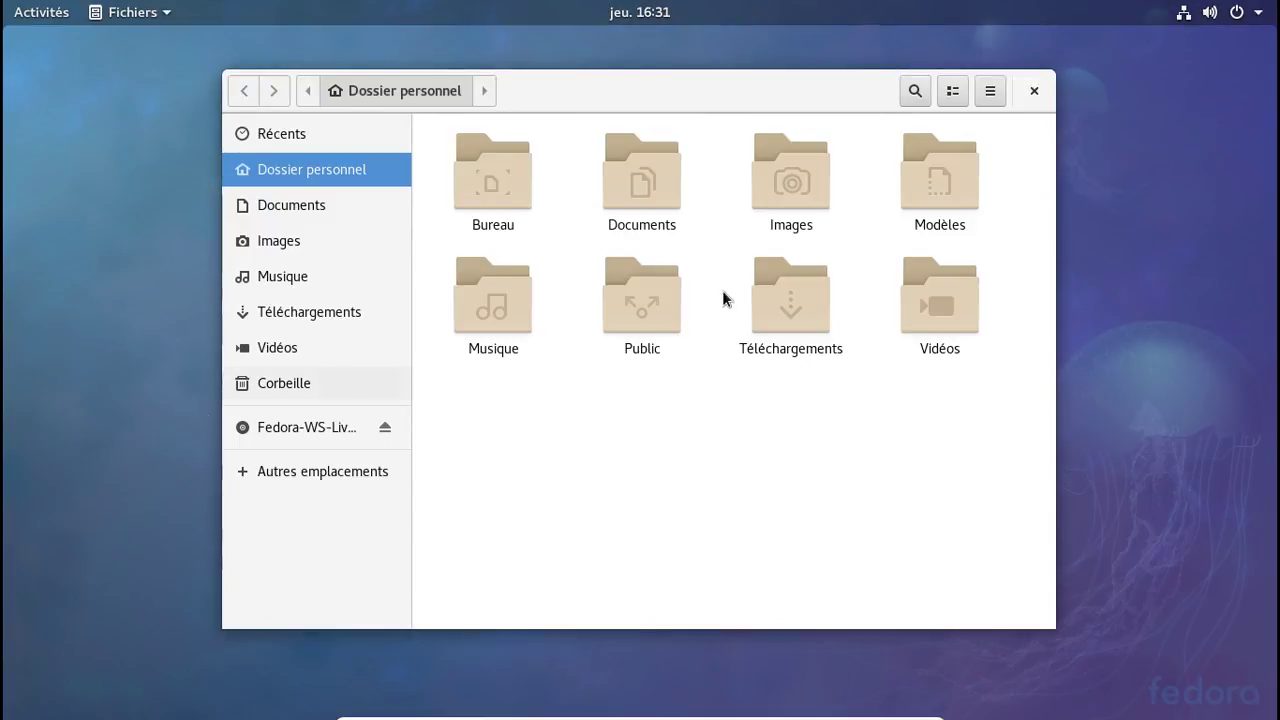
left_click(982, 92)
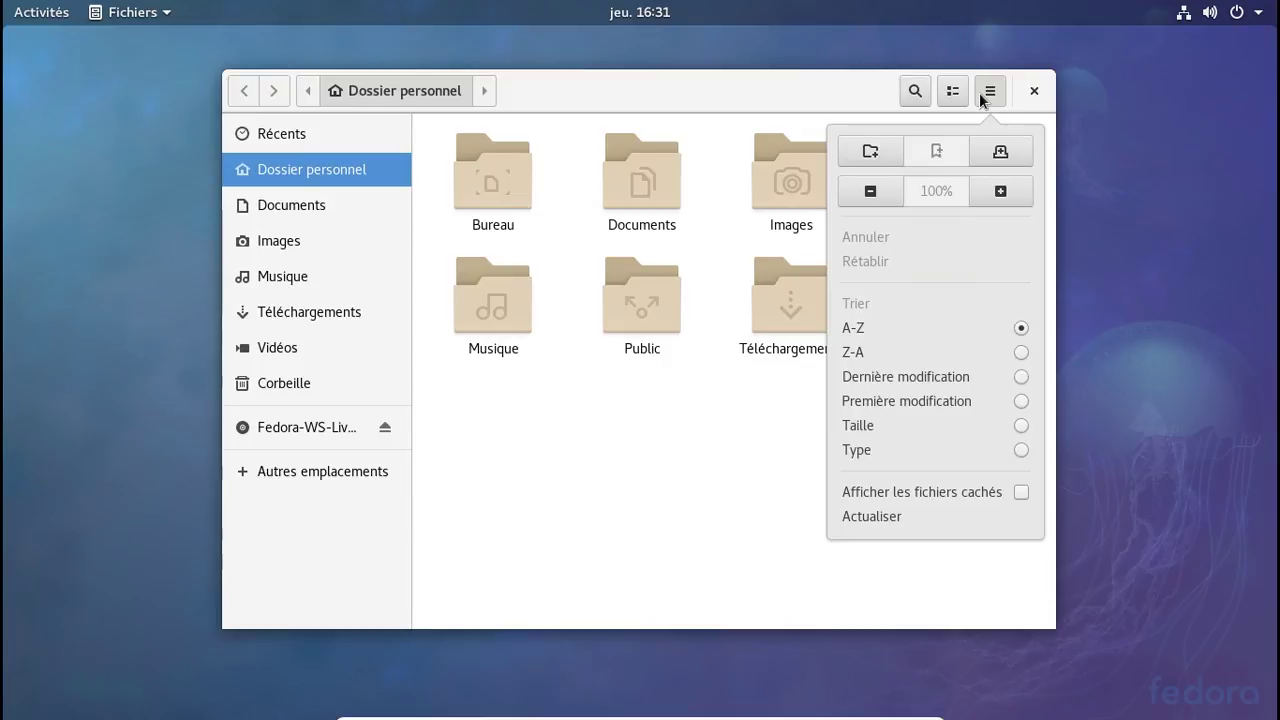
left_click(855, 194)
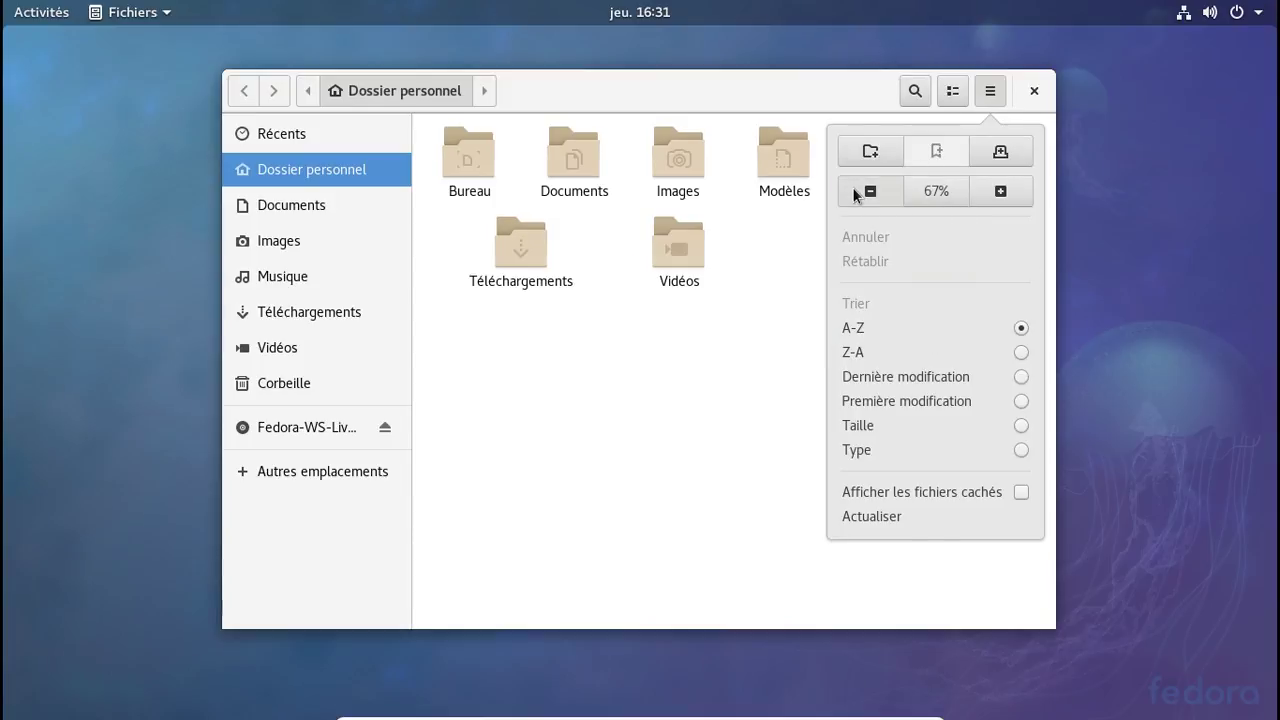
Reduce the icon size in the home folder by one more level and close the file manager
left_click(855, 194)
left_click(772, 295)
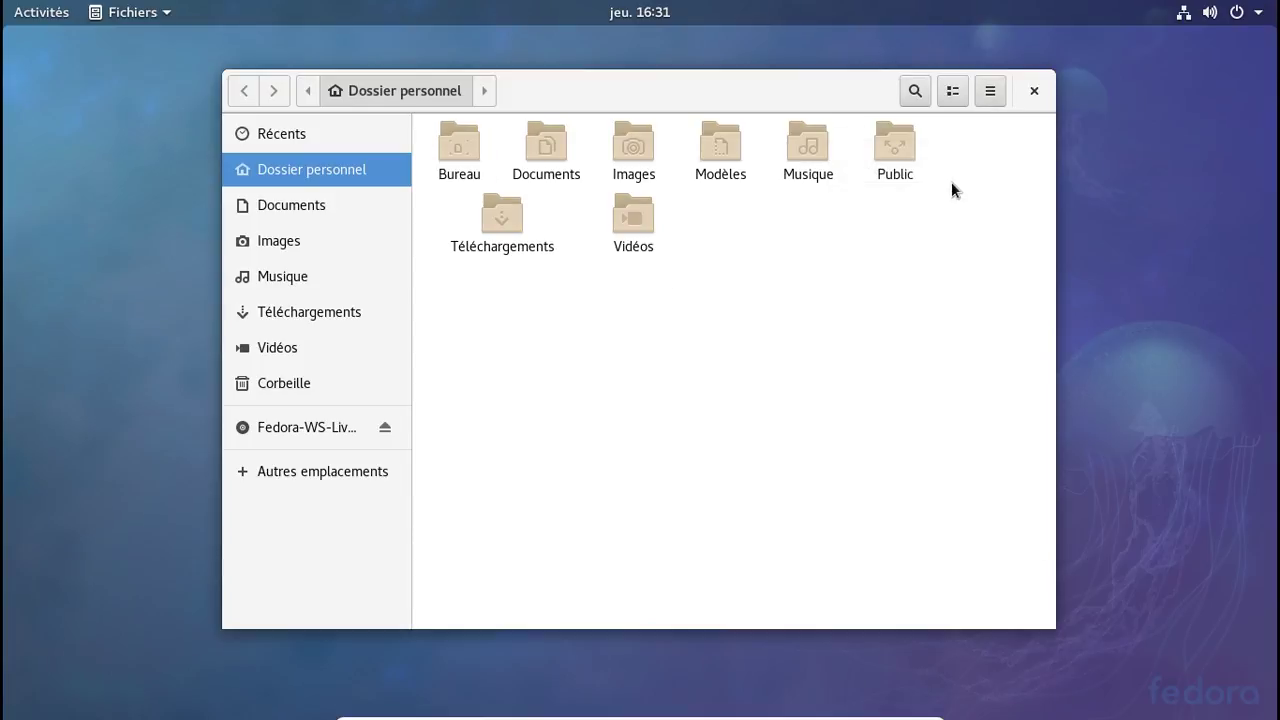
right_click(906, 232)
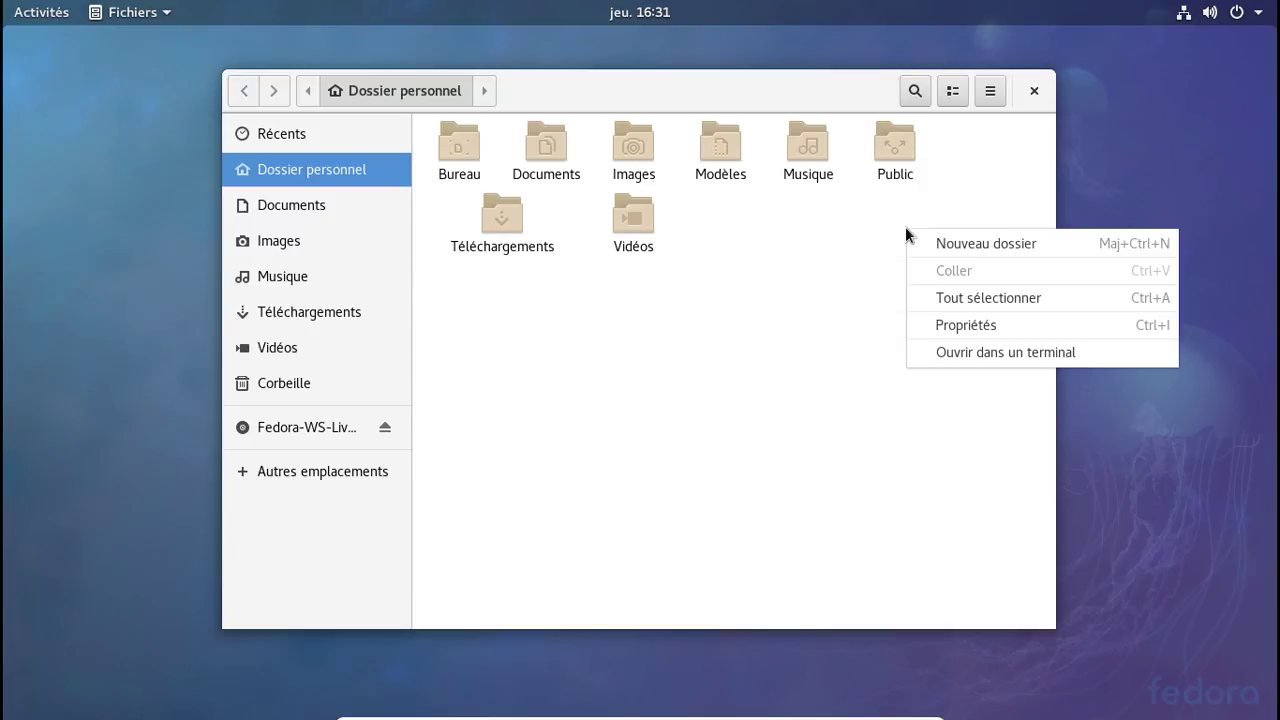
left_click(887, 234)
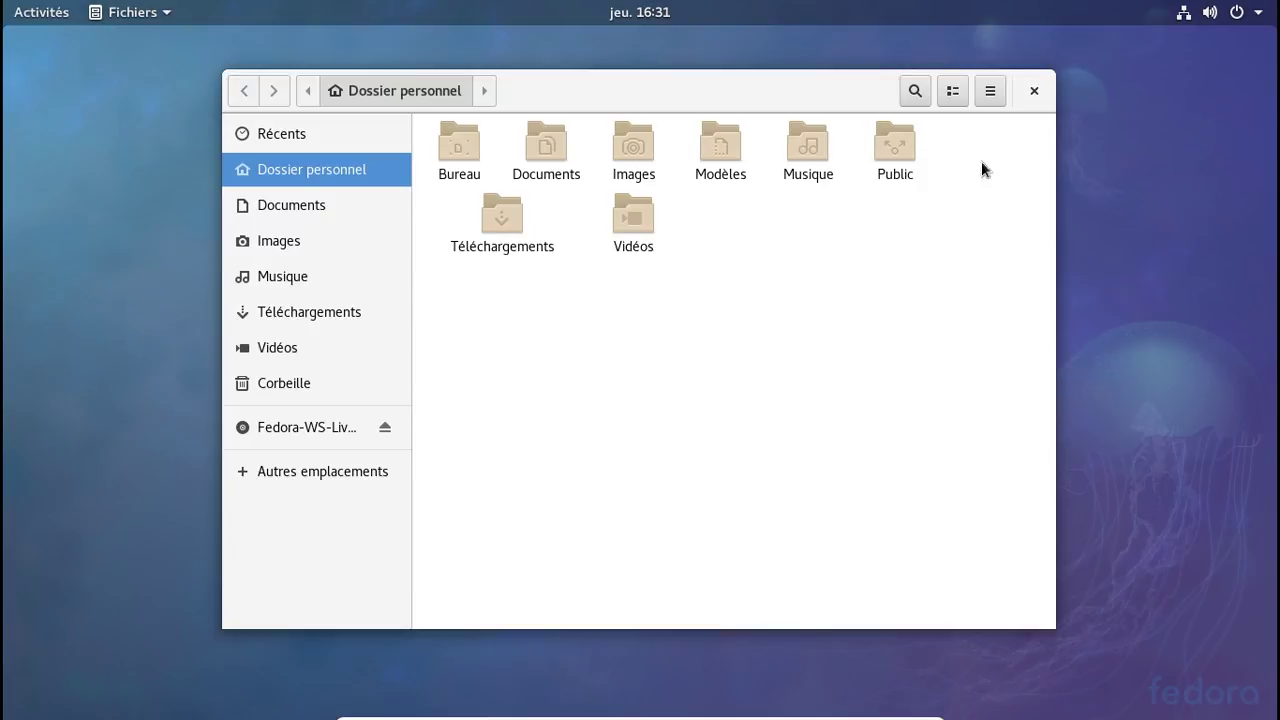
left_click(1030, 96)
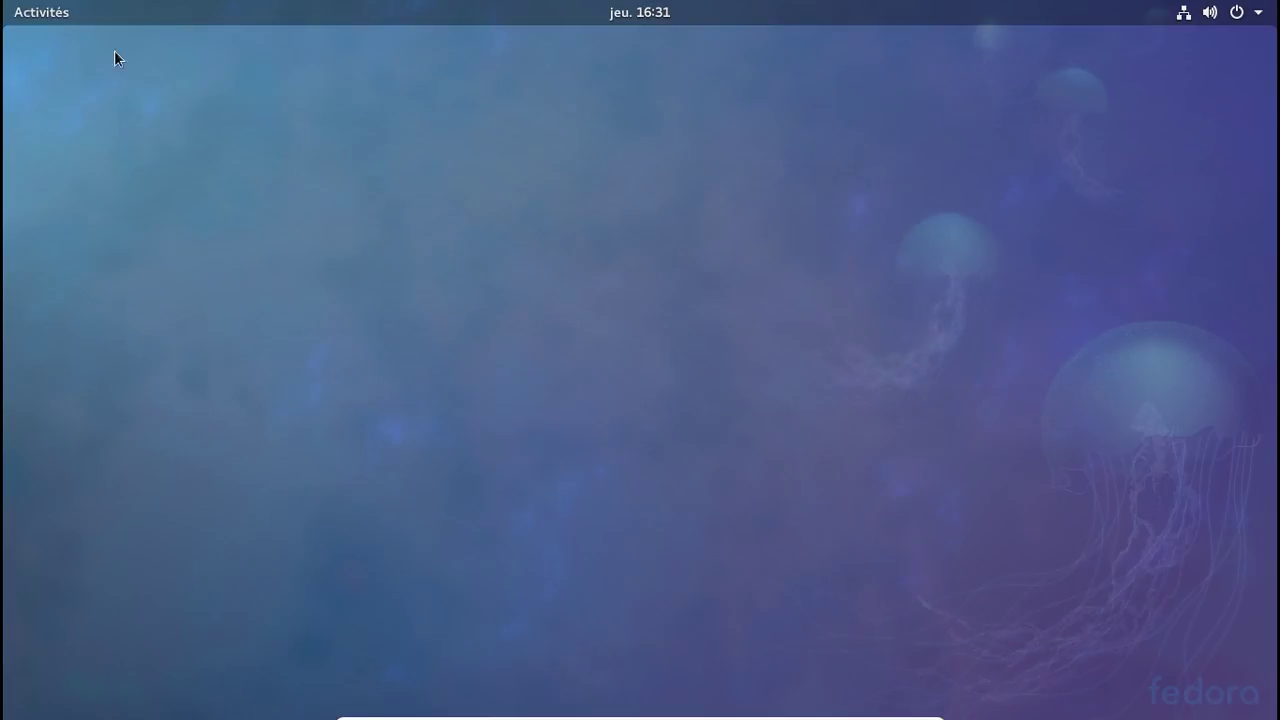
Browse both pages of all installed applications in the activities overview and open LibreOffice Writer
left_click(55, 13)
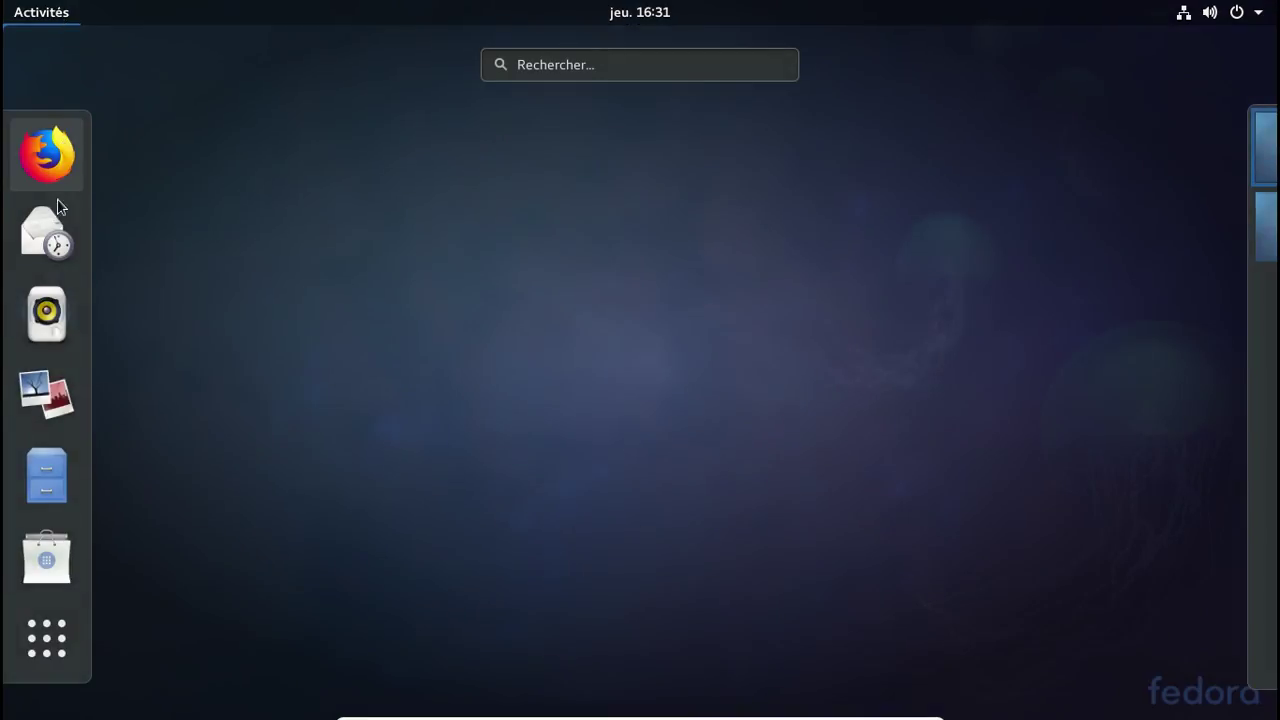
left_click(44, 642)
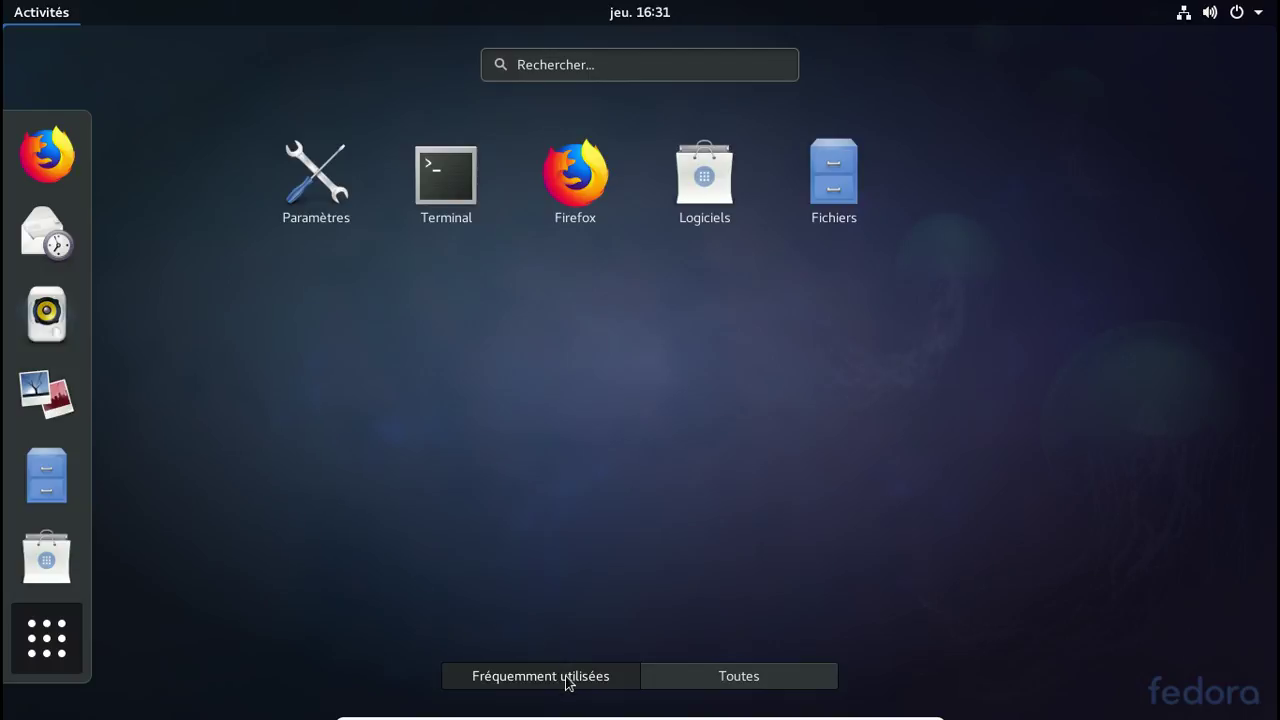
left_click(768, 682)
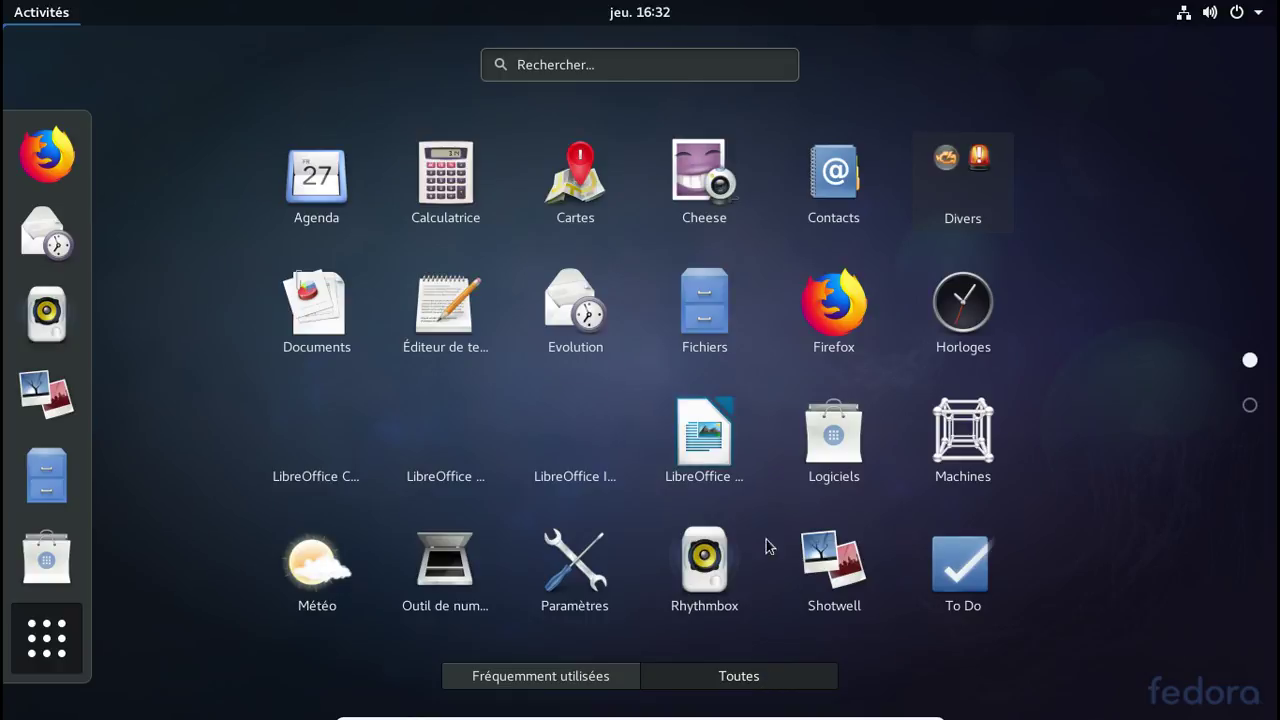
scroll(1050, 288, "down", 1)
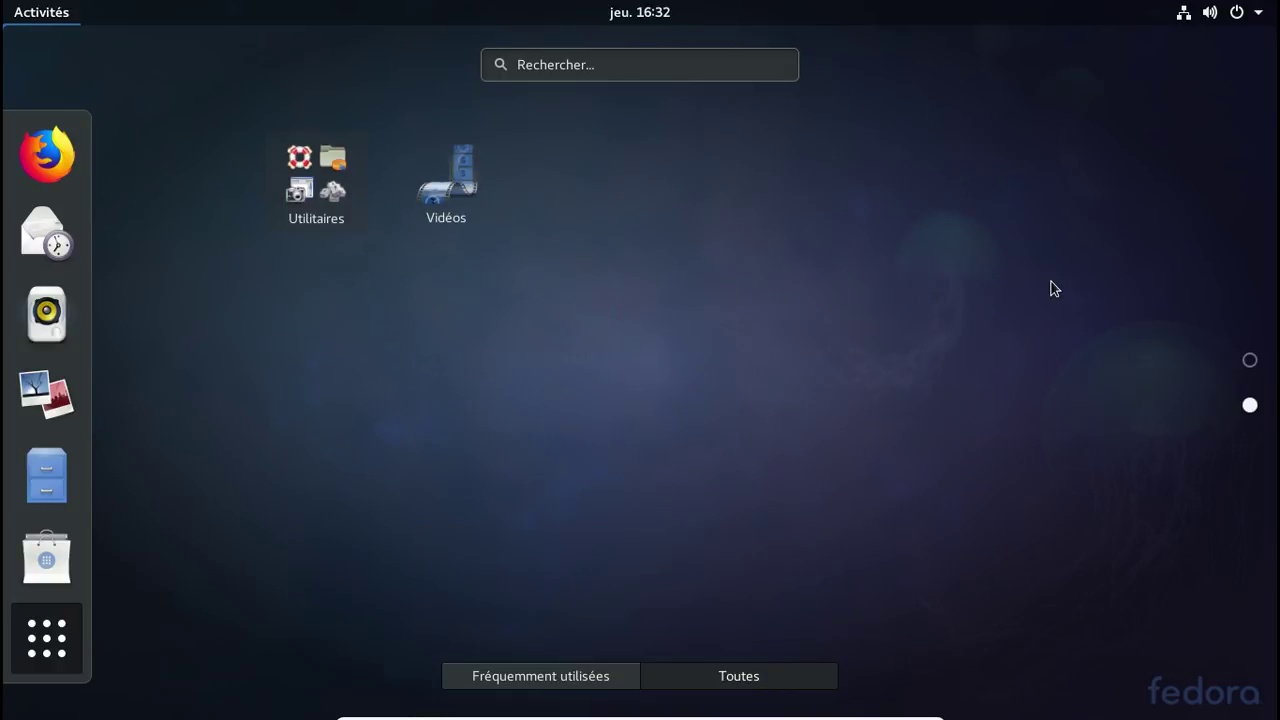
scroll(1050, 288, "up", 1)
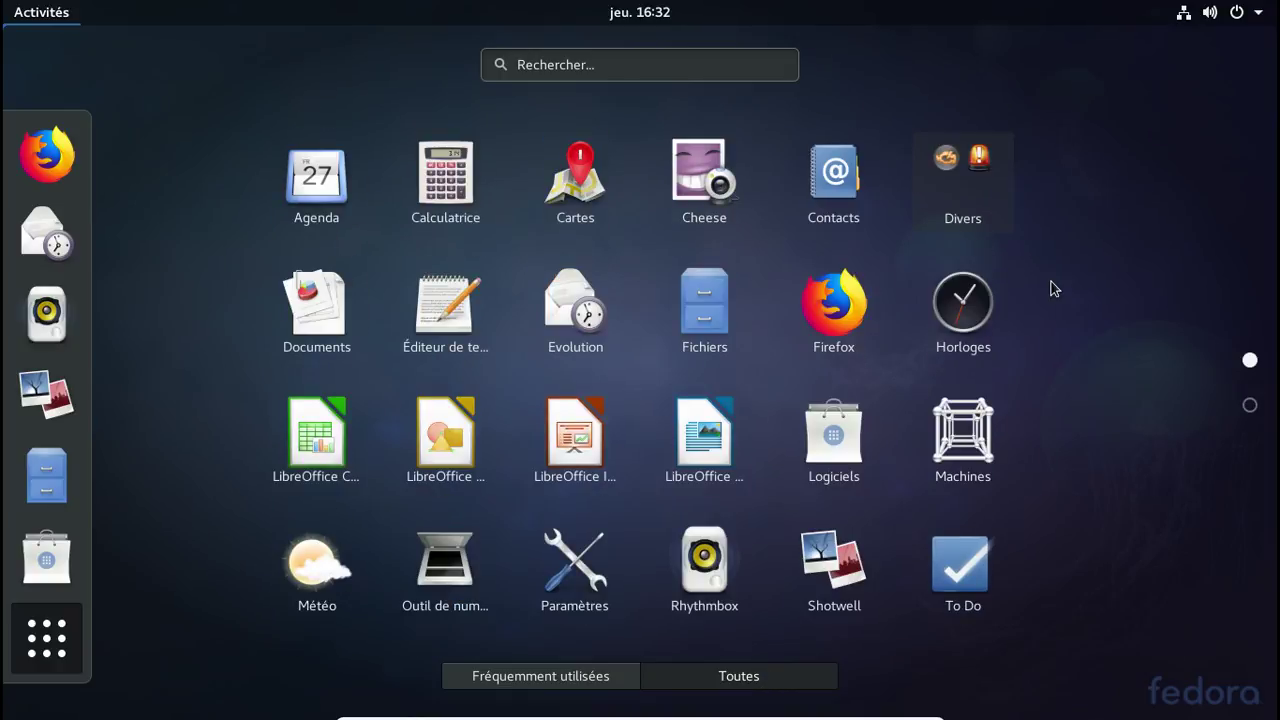
scroll(1050, 288, "down", 1)
scroll(1050, 288, "up", 1)
left_click(672, 446)
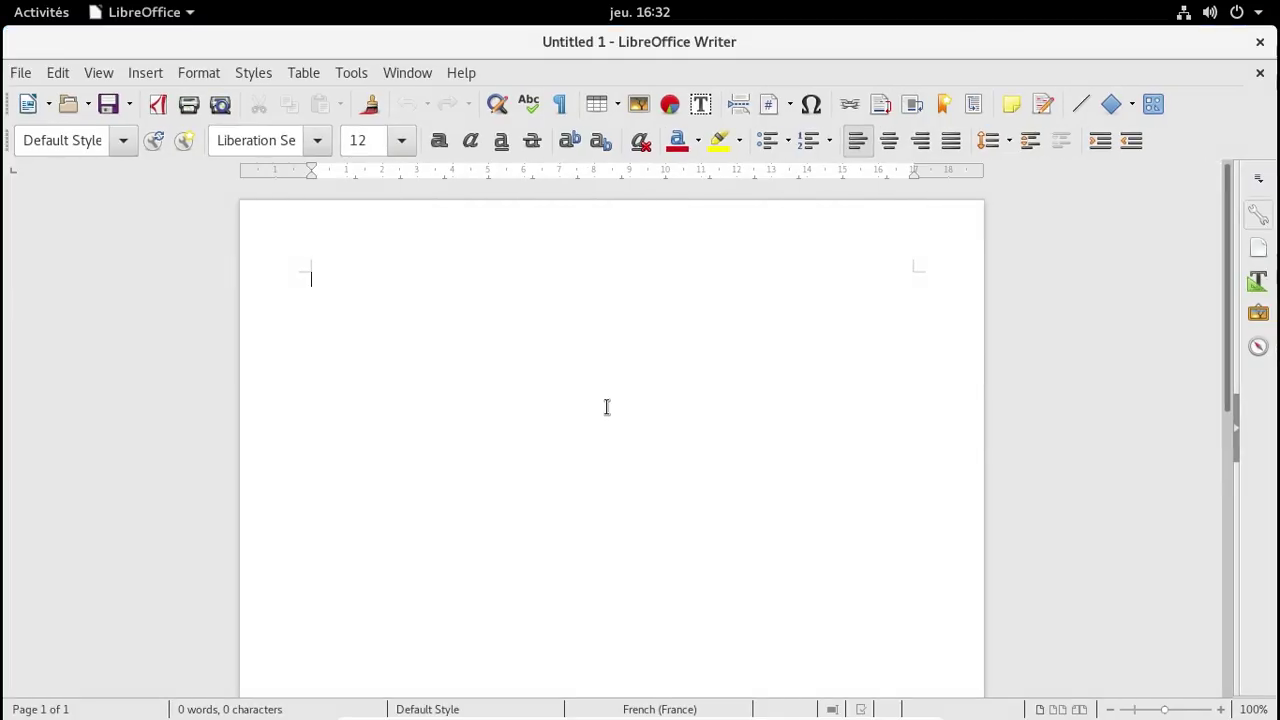
Check the LibreOffice application menu and the desktop calendar, and exit LibreOffice Writer
left_click(168, 22)
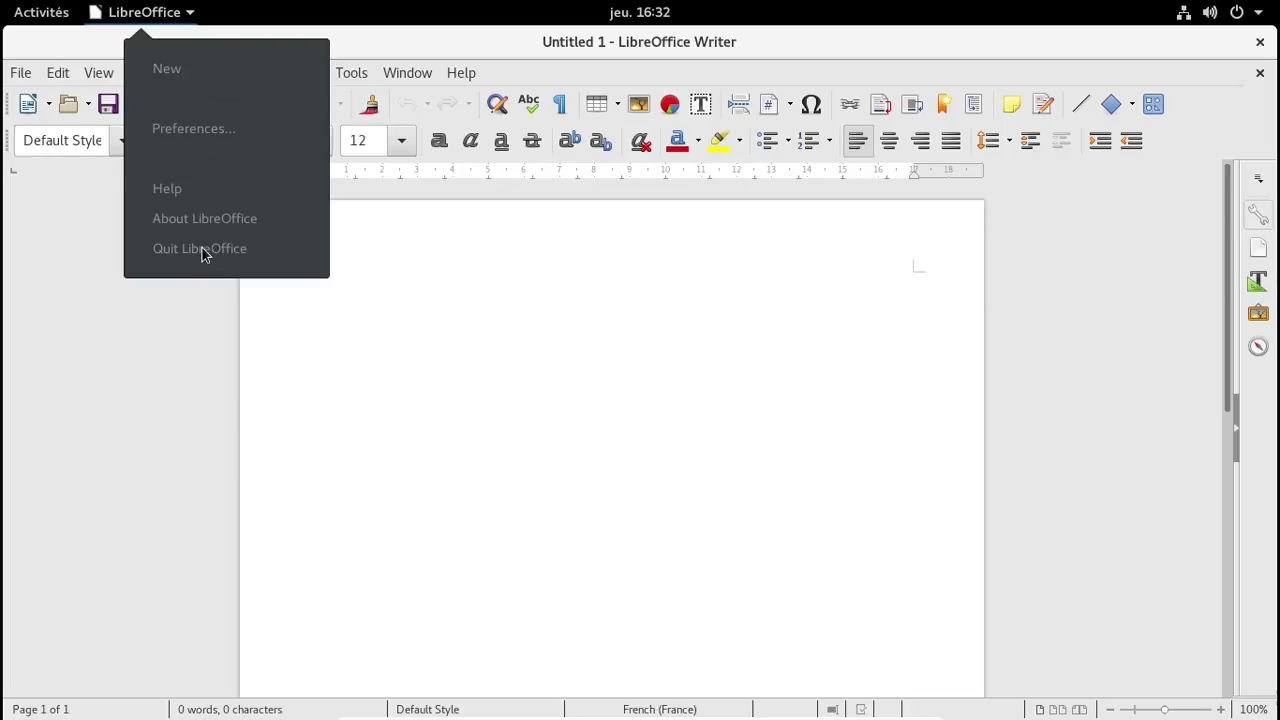
left_click(630, 12)
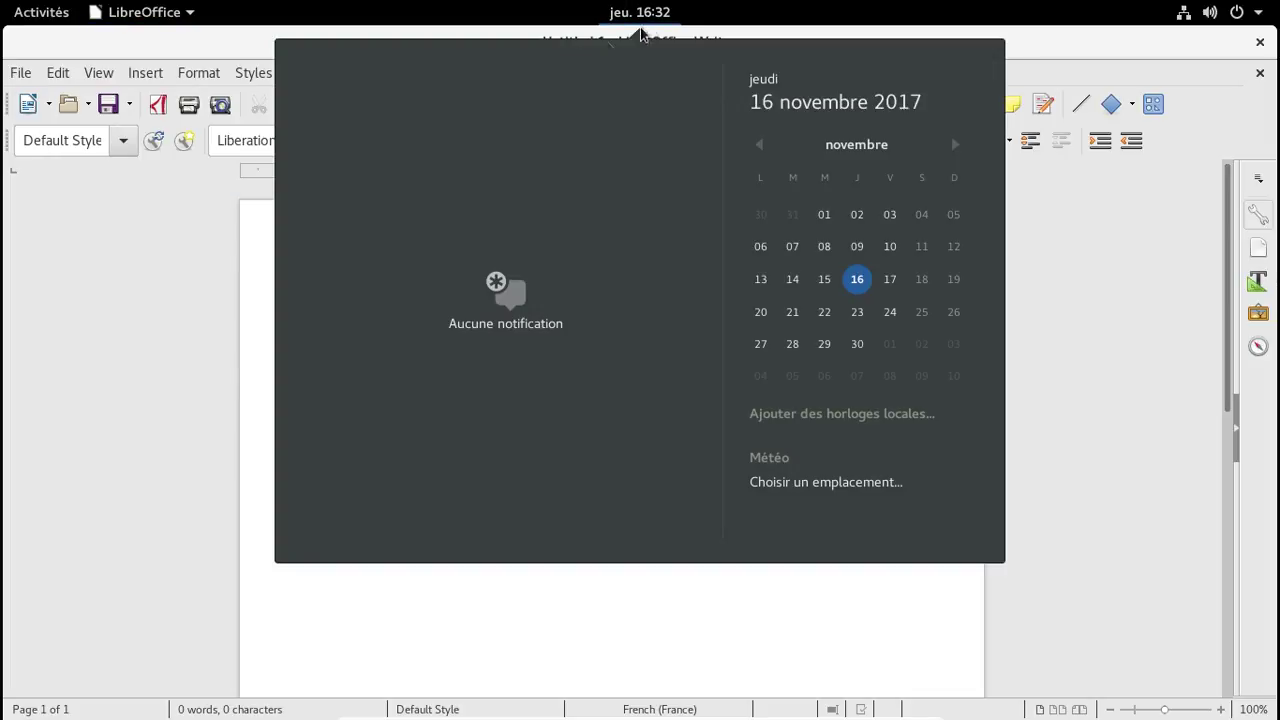
left_click(551, 33)
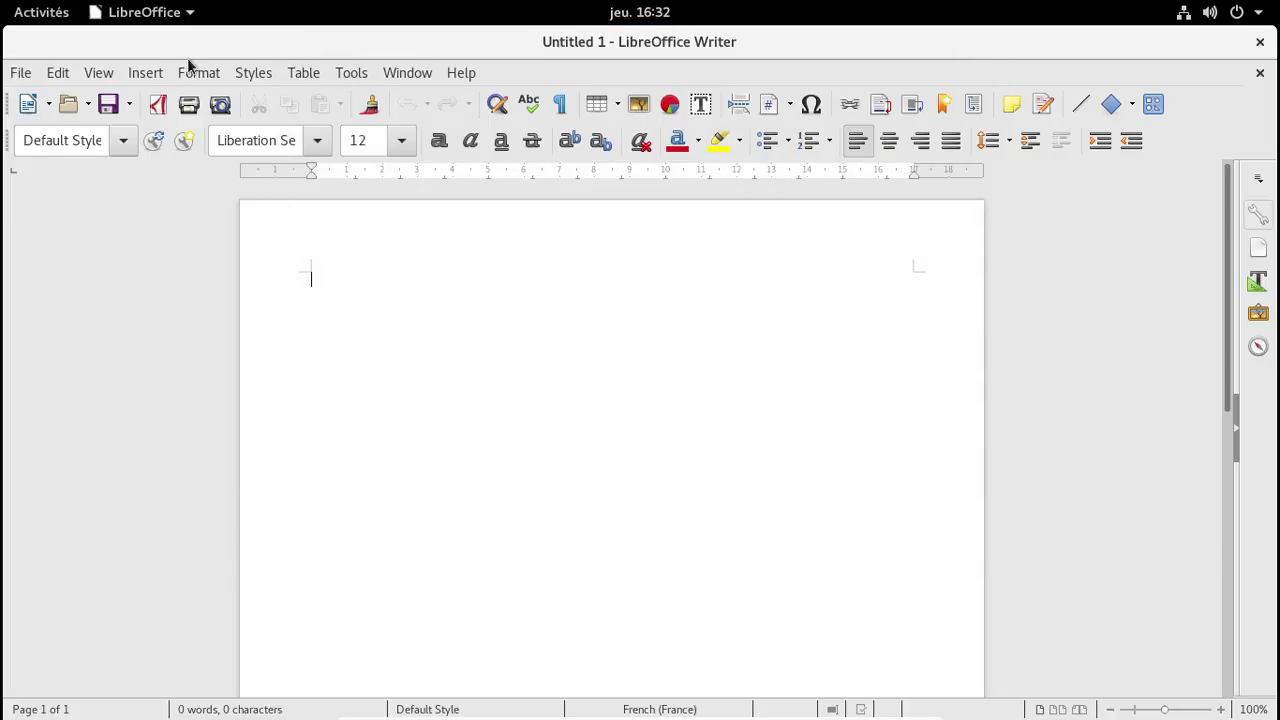
left_click(19, 73)
left_click(143, 710)
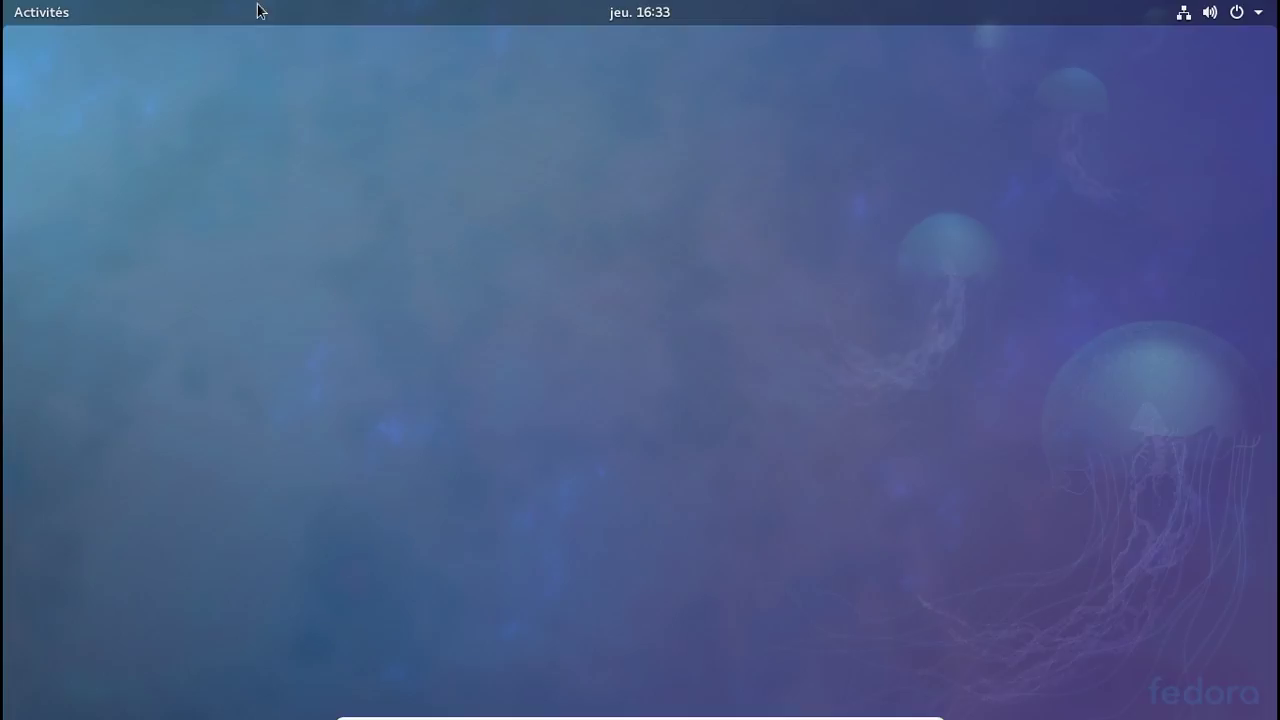
Open the Logiciels software center past its welcome message, check Mises à jour and return to the Tout overview
left_click(65, 12)
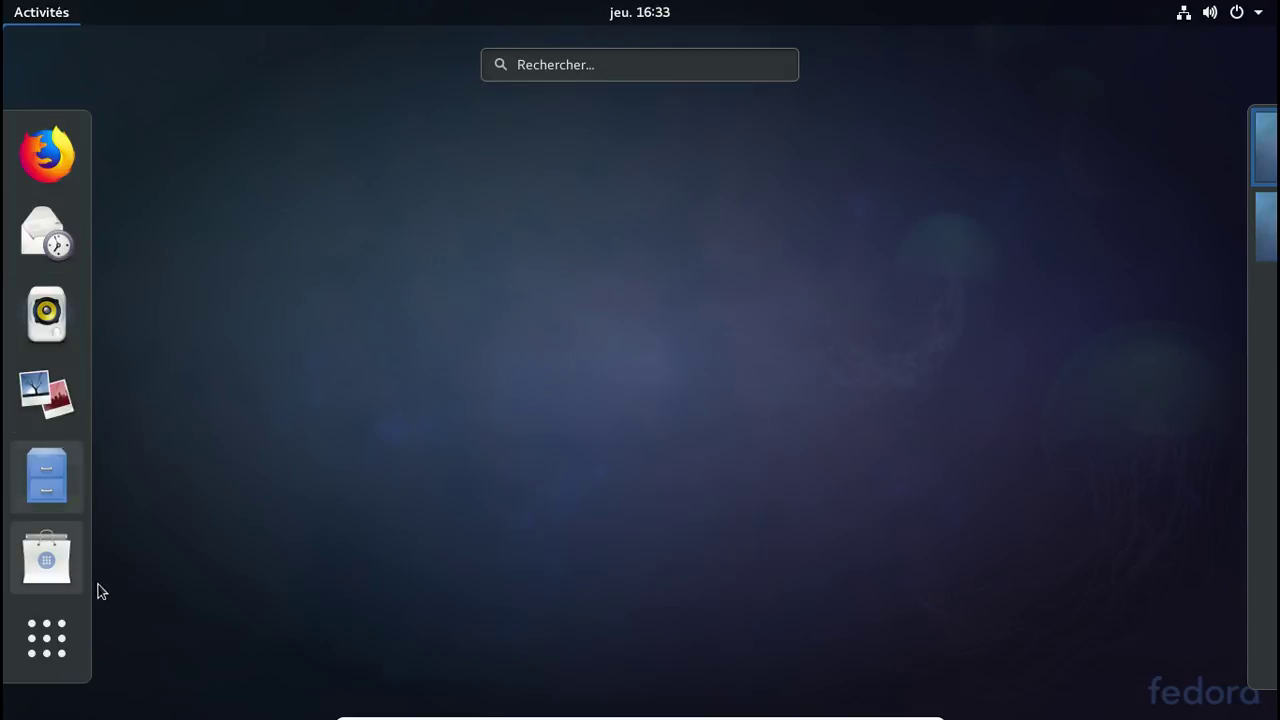
left_click(60, 568)
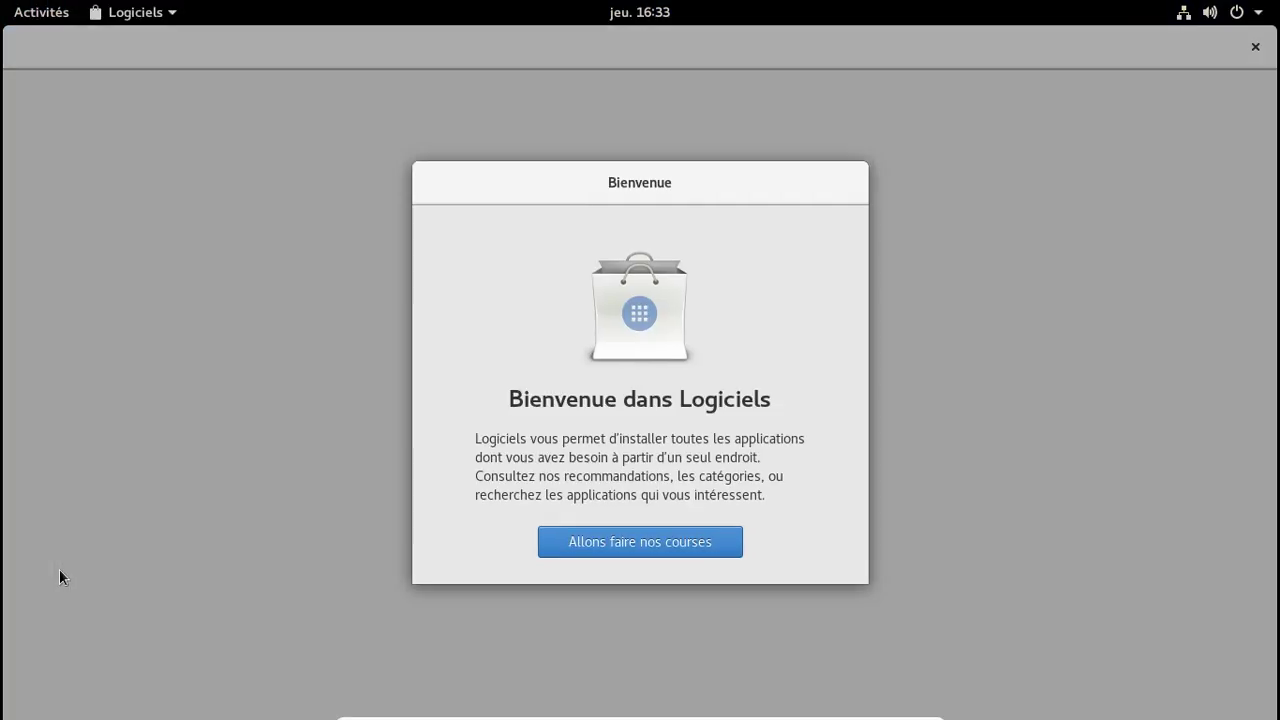
left_click(671, 541)
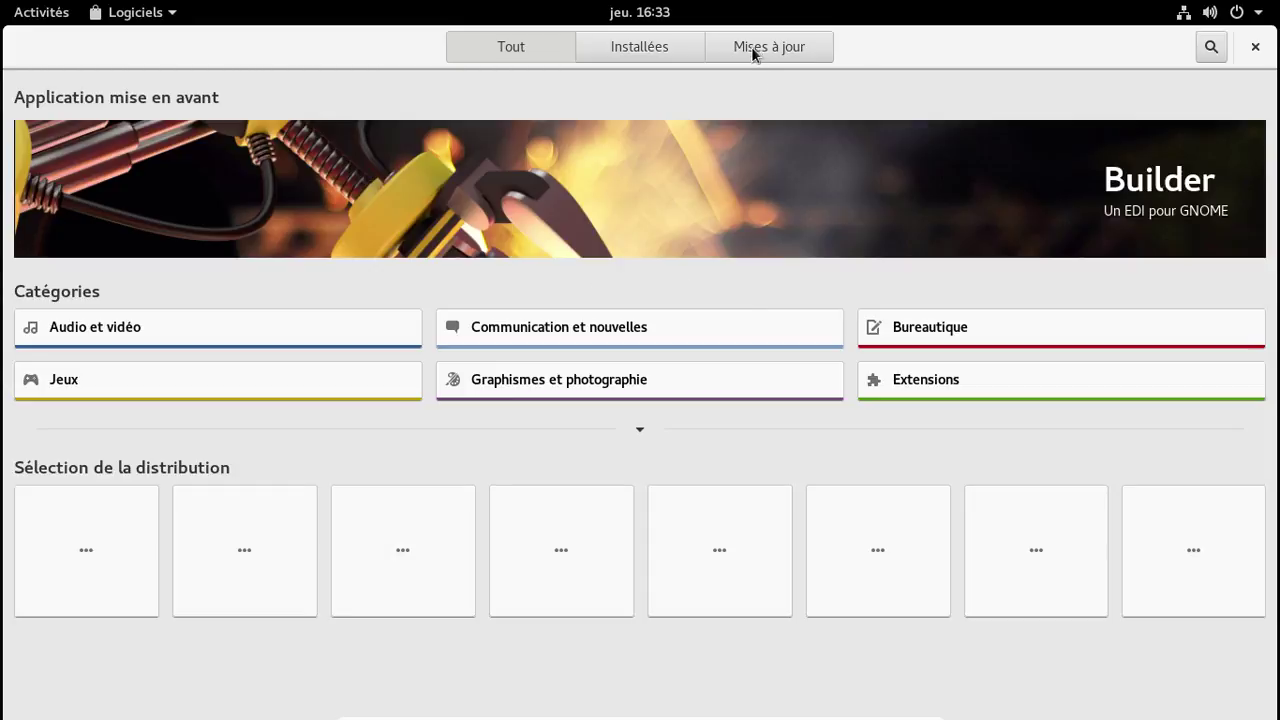
left_click(737, 52)
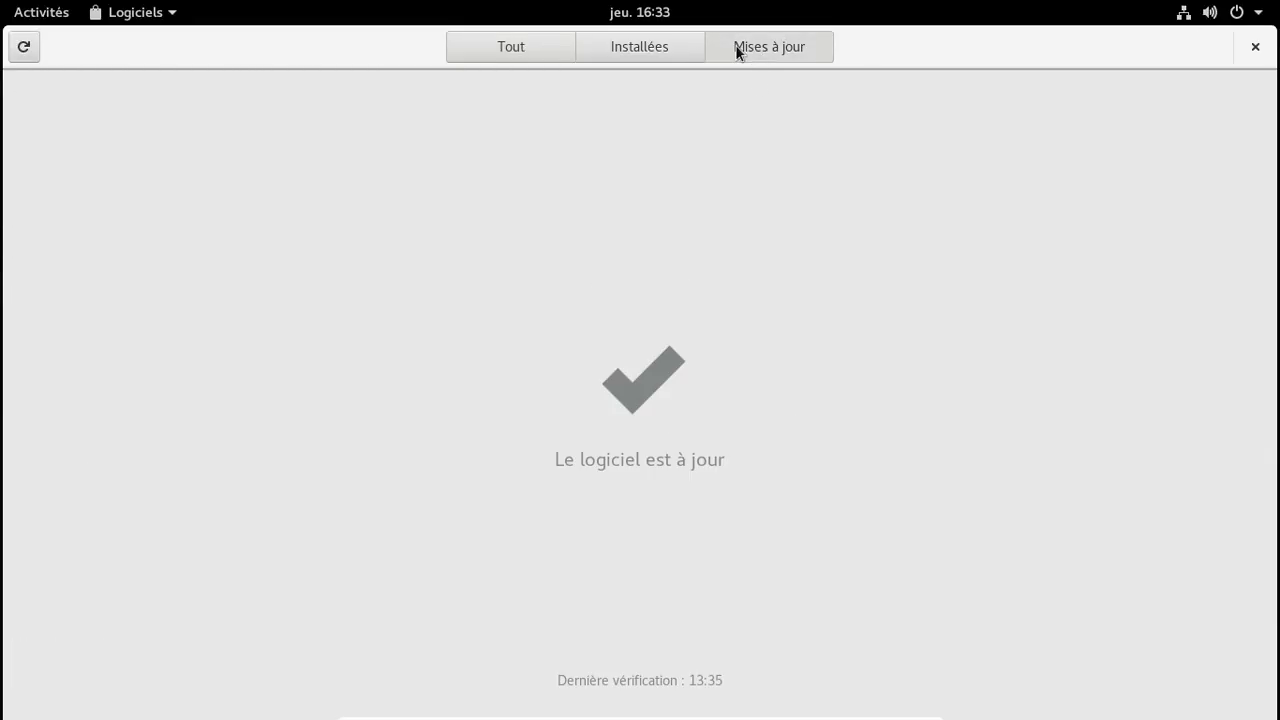
left_click(503, 55)
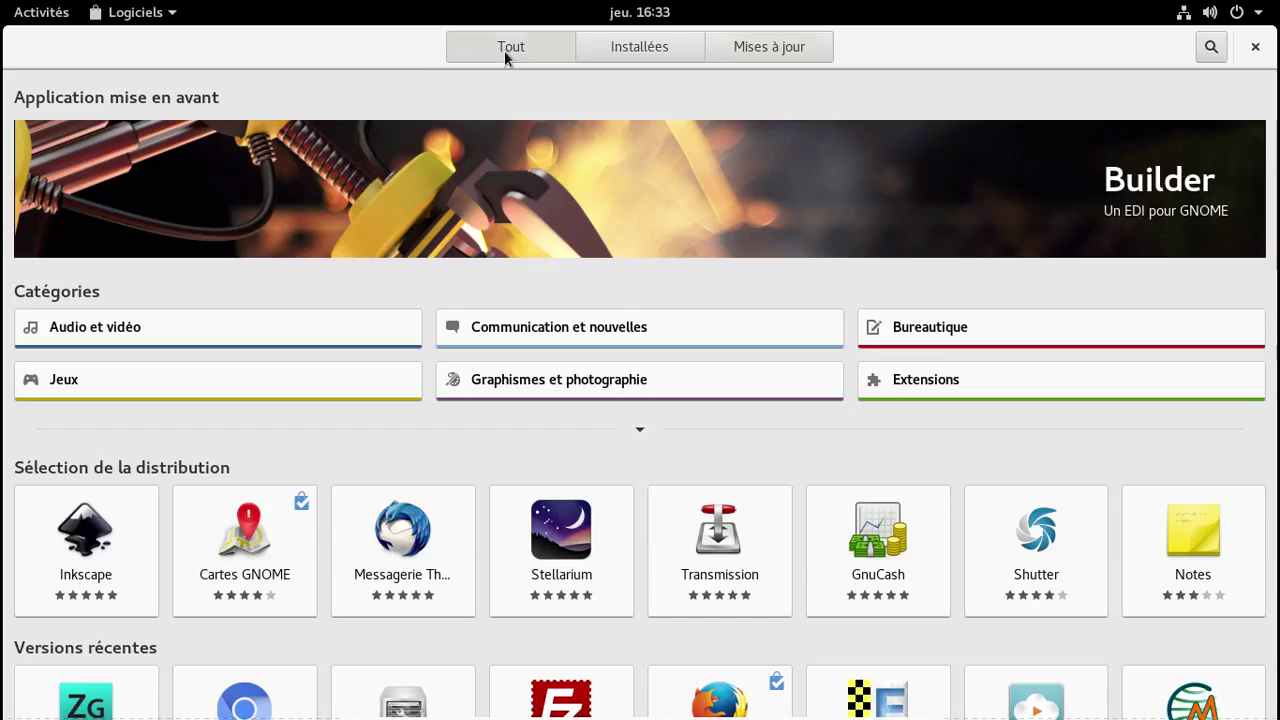
Search the software catalogue for "libreoffice", examine the LibreOffice Base description, details and ratings, and return to the results
left_click(1211, 48)
type("l")
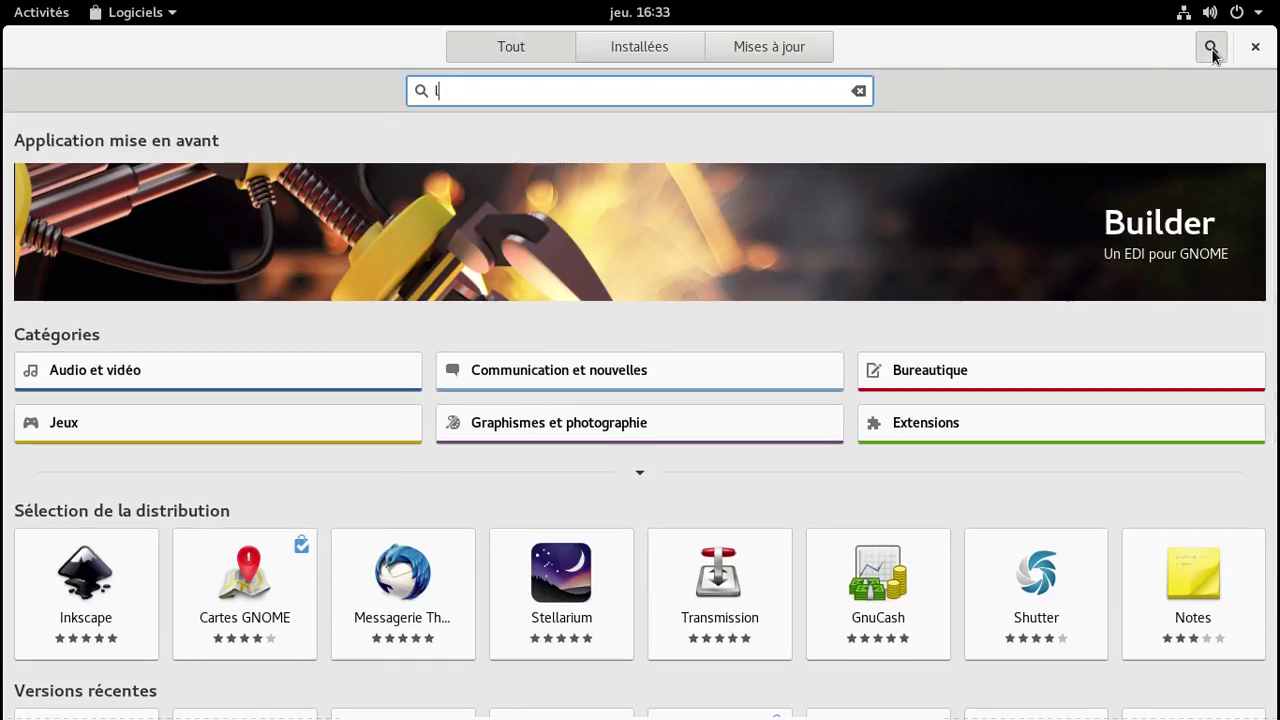
type("ibreoffice")
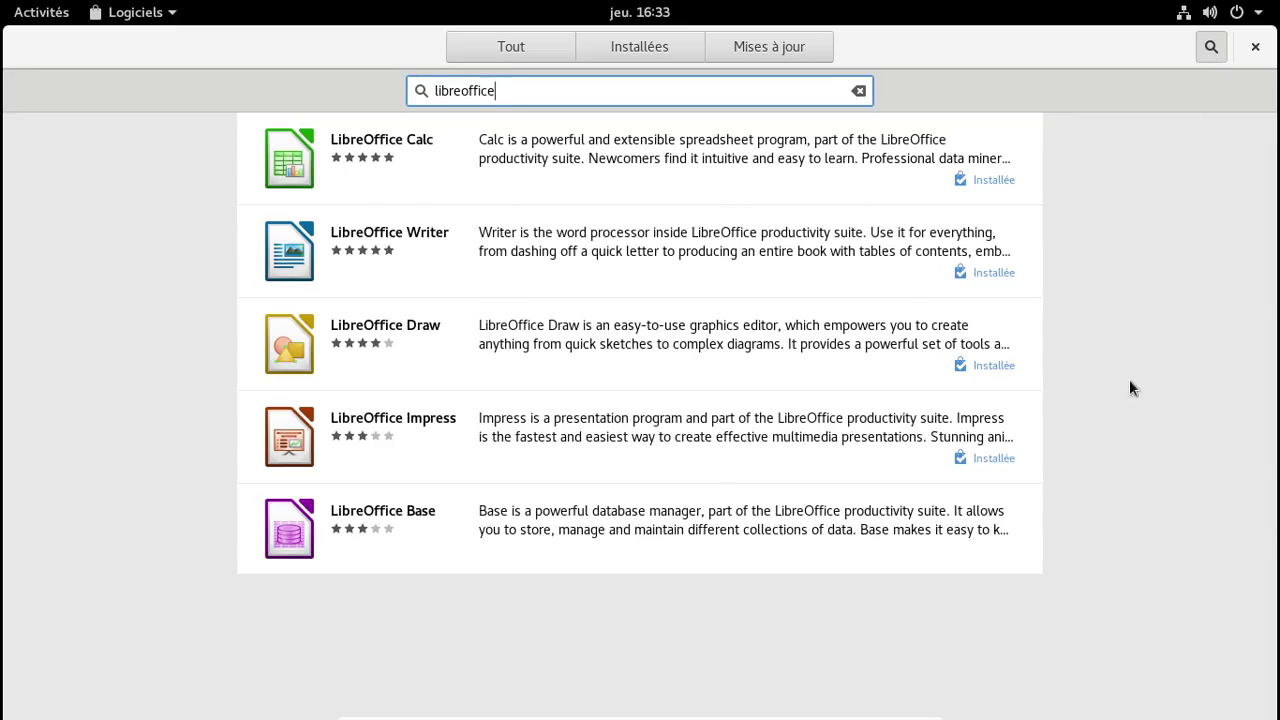
left_click(986, 538)
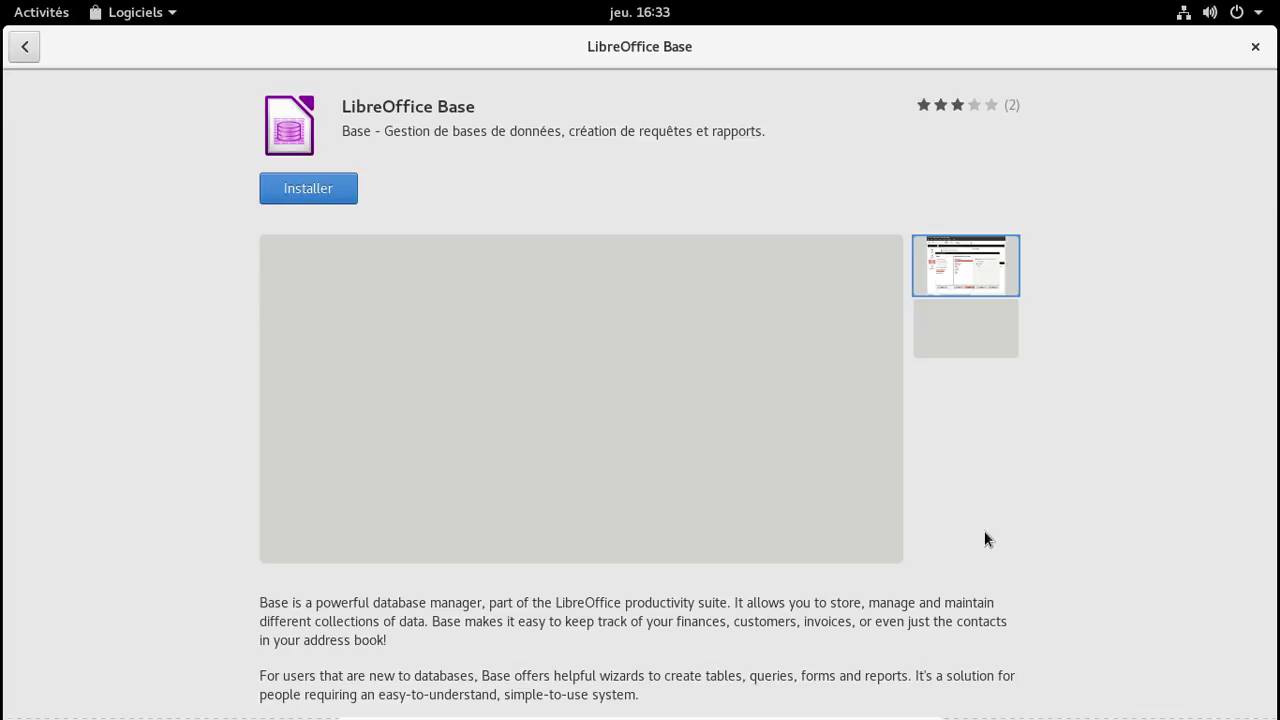
scroll(992, 497, "down", 5)
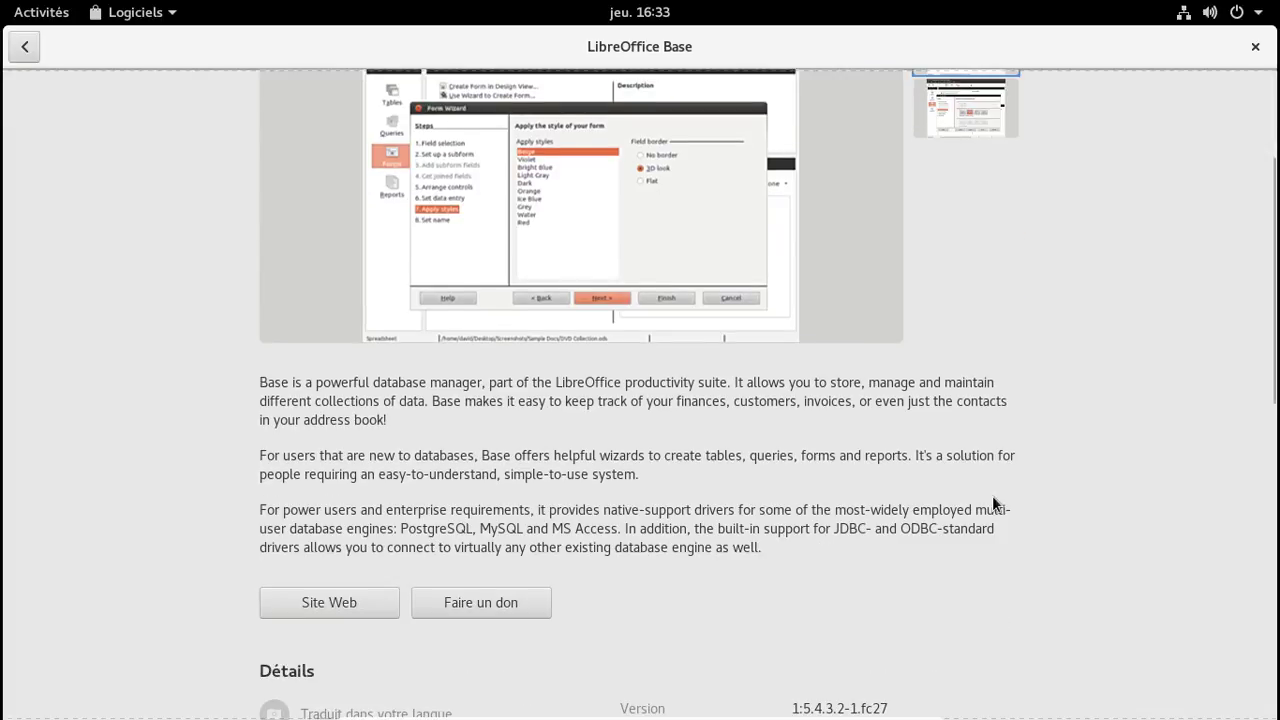
scroll(993, 495, "down", 3)
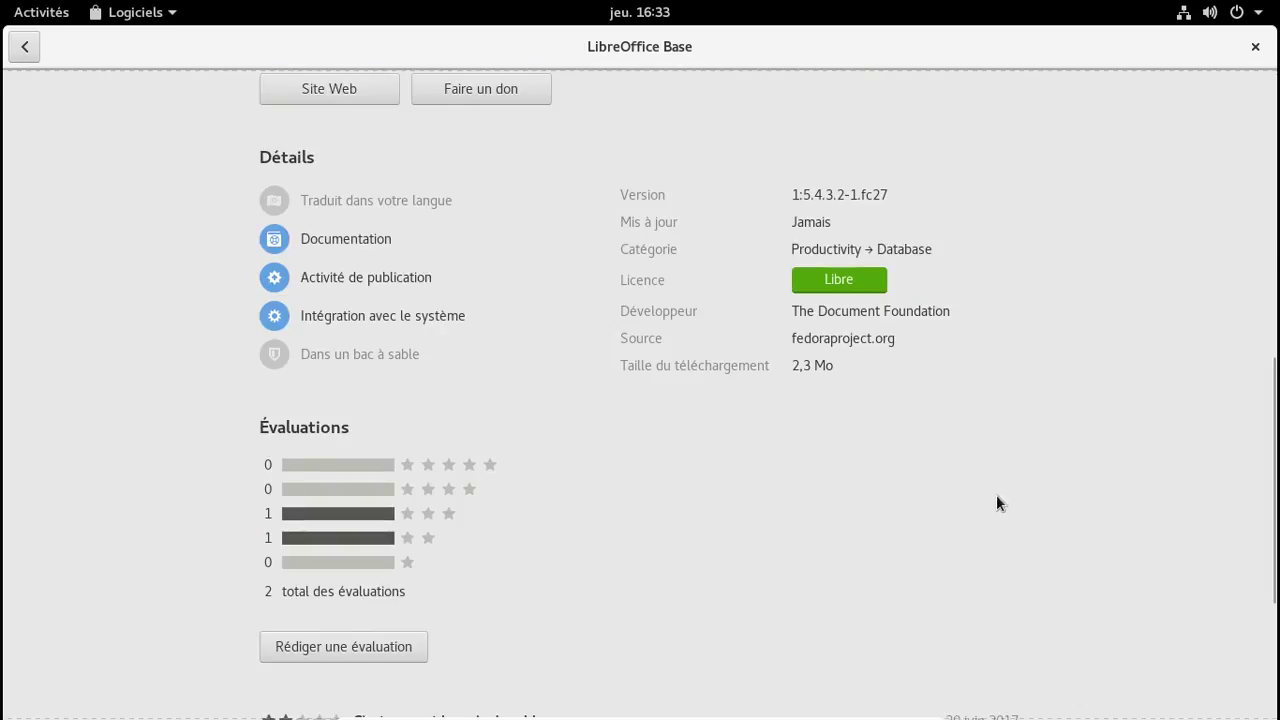
scroll(994, 490, "up", 7)
scroll(994, 488, "up", 2)
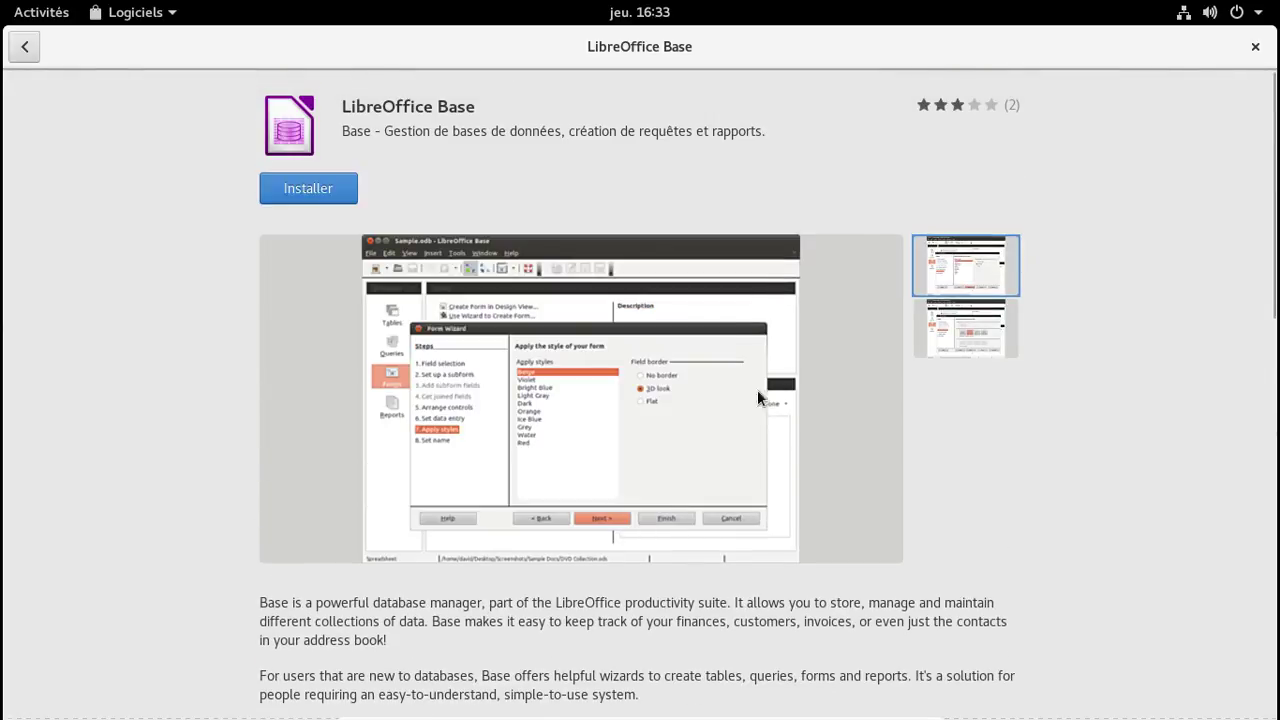
left_click(26, 47)
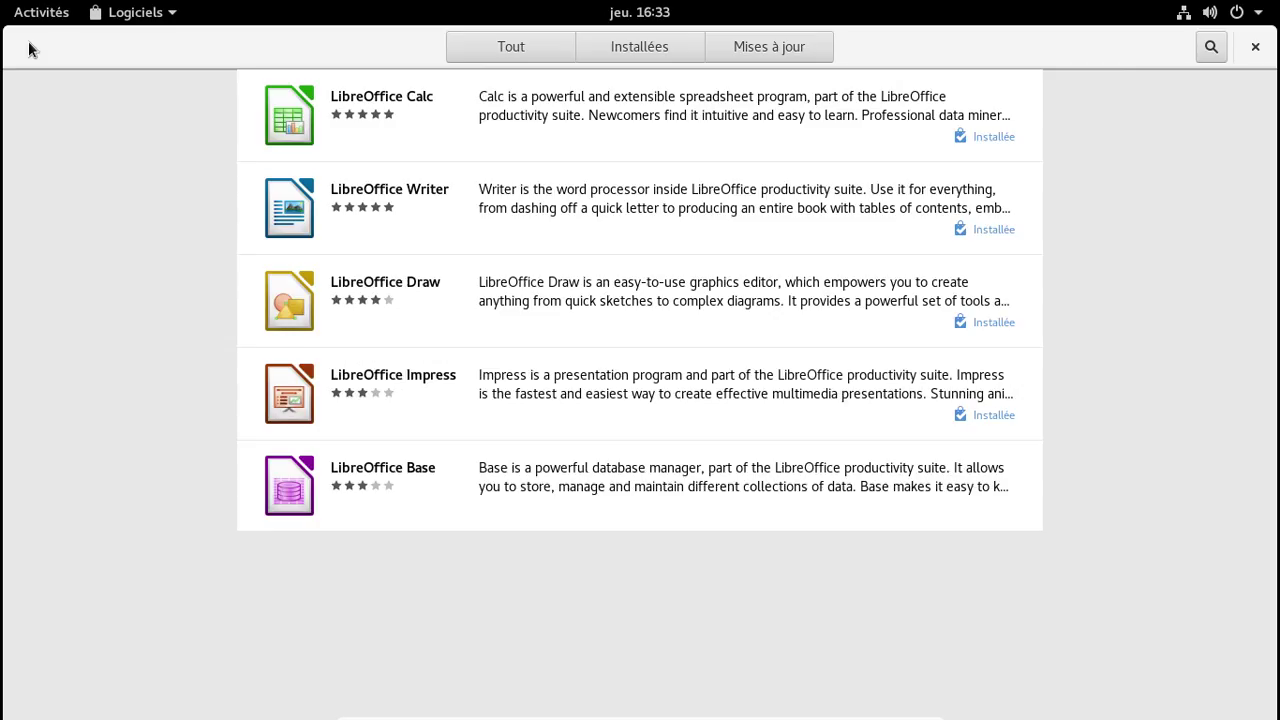
Extend the software search to "libreoffice french"
left_click(531, 91)
type("fra")
type("nch")
key("BackSpace")
key("BackSpace")
key("BackSpace")
key("BackSpace")
type("ench")
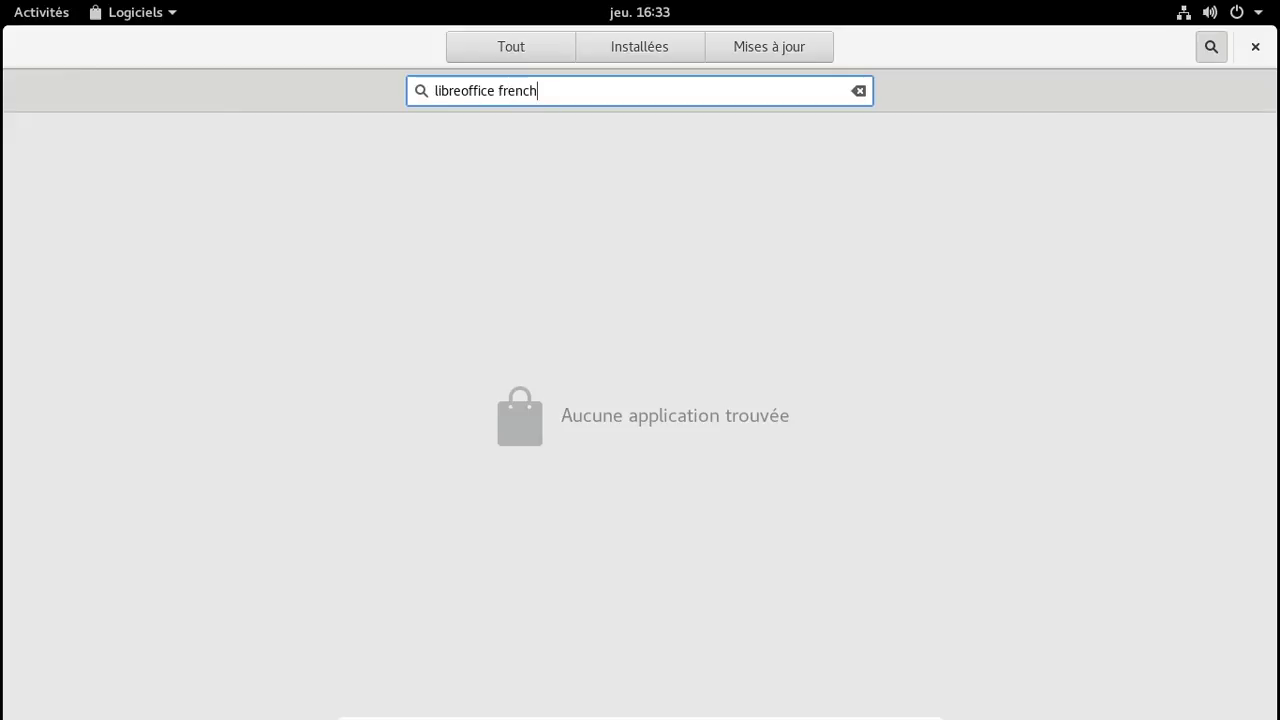
Clear the software search text and close Logiciels
key("BackSpace")
key("BackSpace")
key("BackSpace")
key("BackSpace")
key("BackSpace")
key("BackSpace")
key("BackSpace")
key("BackSpace")
key("BackSpace")
key("BackSpace")
key("BackSpace")
key("BackSpace")
key("BackSpace")
key("BackSpace")
key("BackSpace")
key("BackSpace")
key("BackSpace")
key("BackSpace")
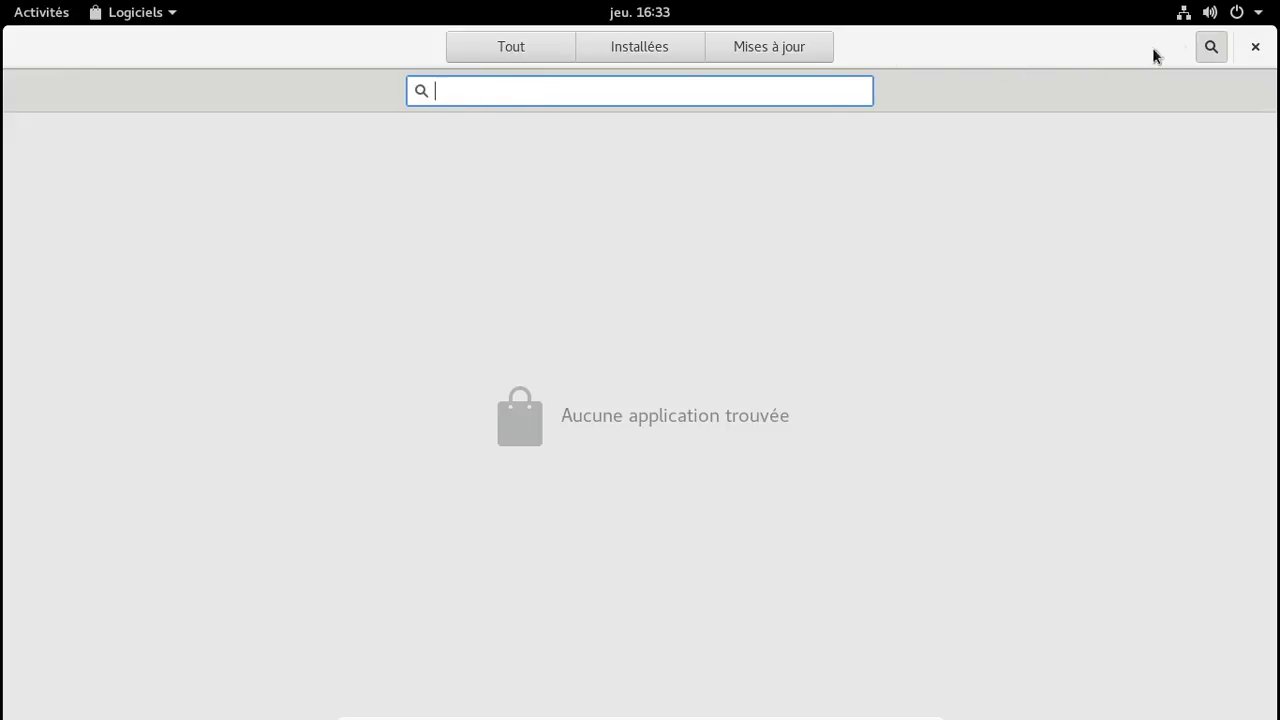
left_click(1254, 47)
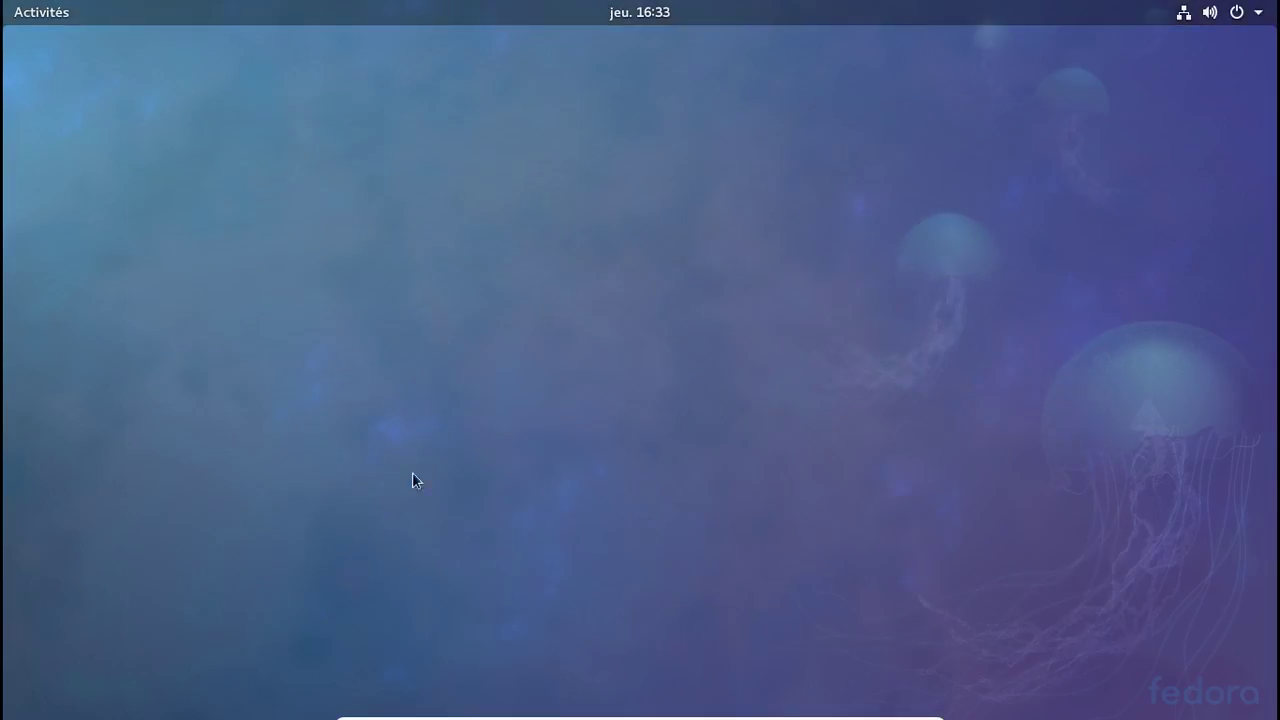
Search the activities overview for "local" and "lang"
left_click(56, 14)
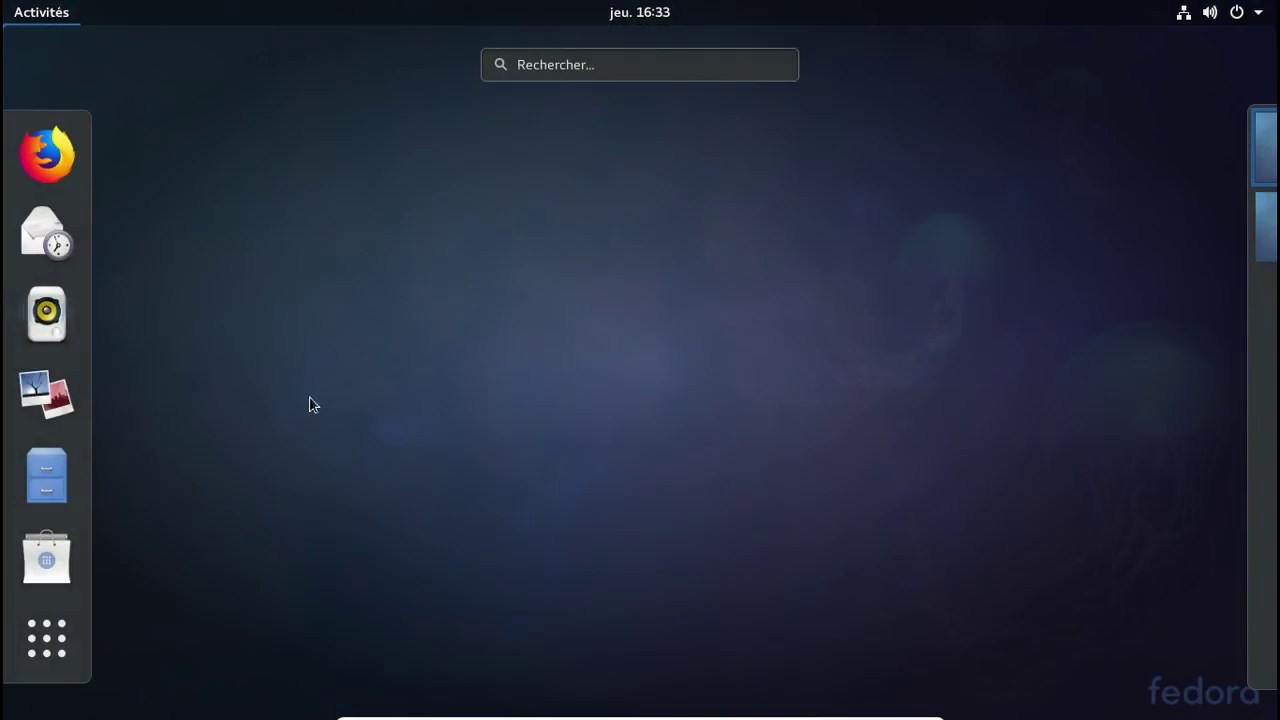
left_click(540, 64)
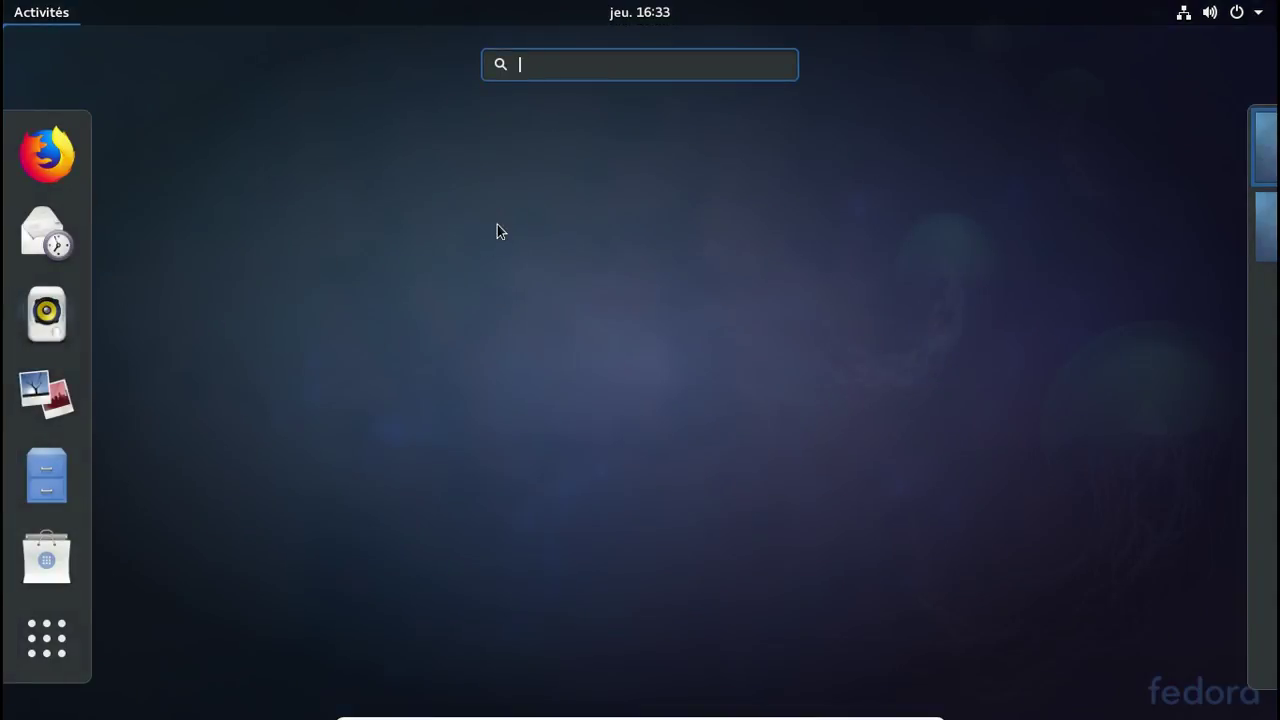
type("local")
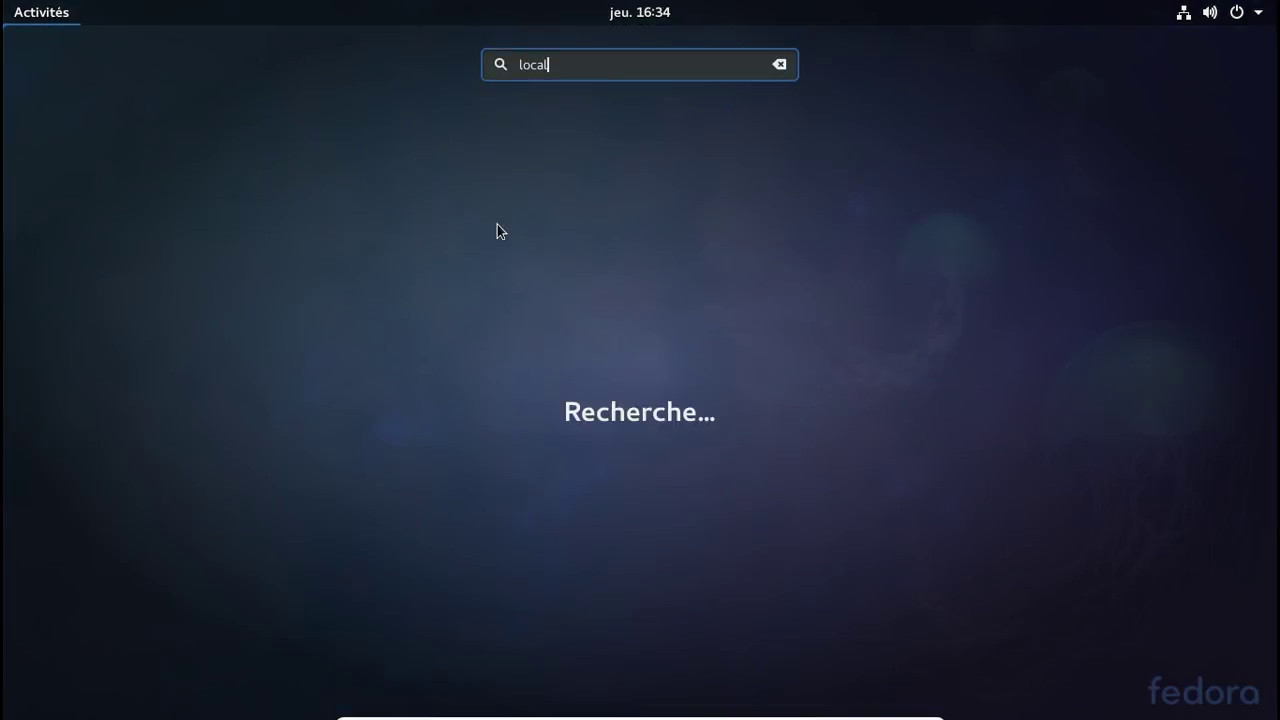
key("BackSpace")
key("BackSpace")
key("BackSpace")
key("BackSpace")
type("ang")
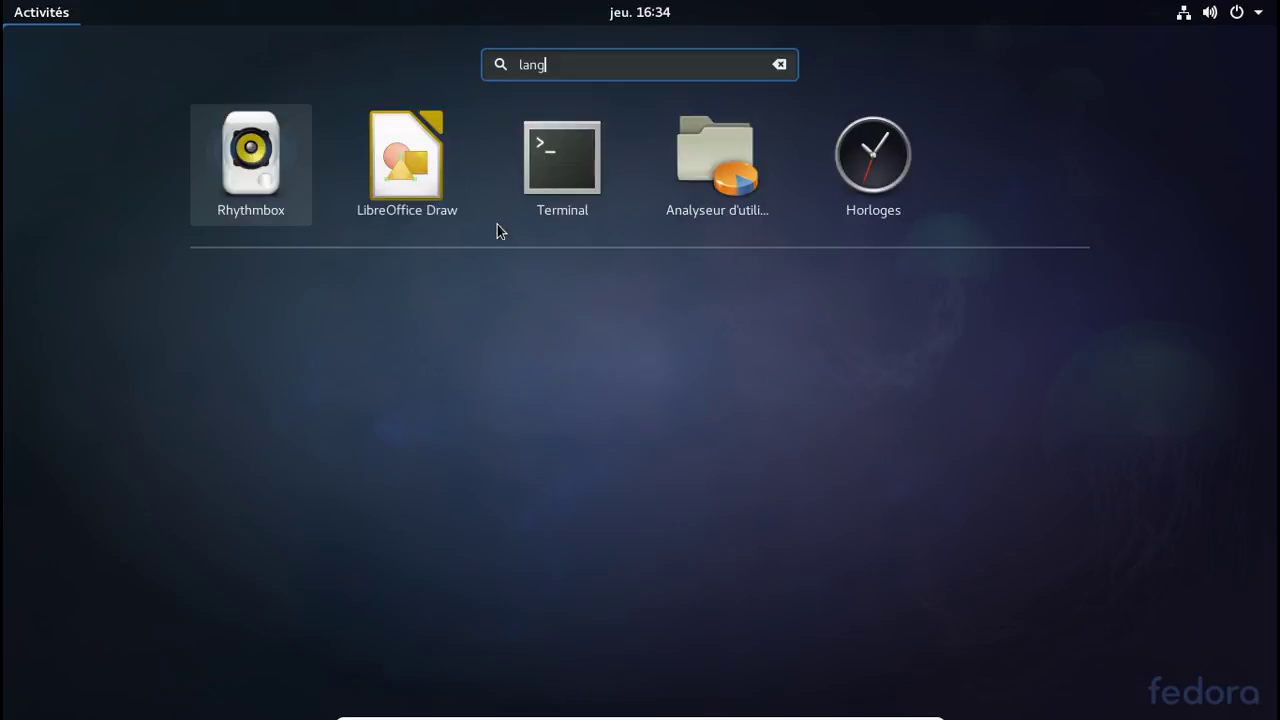
Shorten the overview search to "la" and open the Pays et langue settings
key("BackSpace")
key("BackSpace")
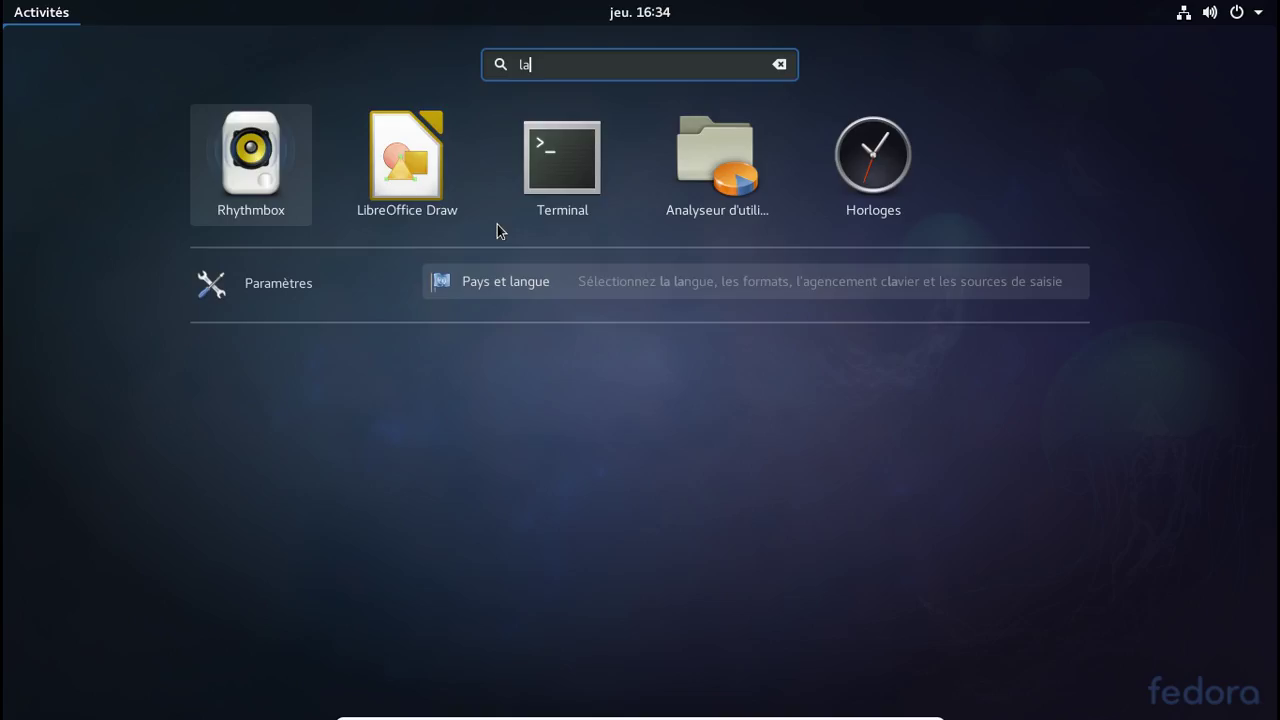
left_click(504, 285)
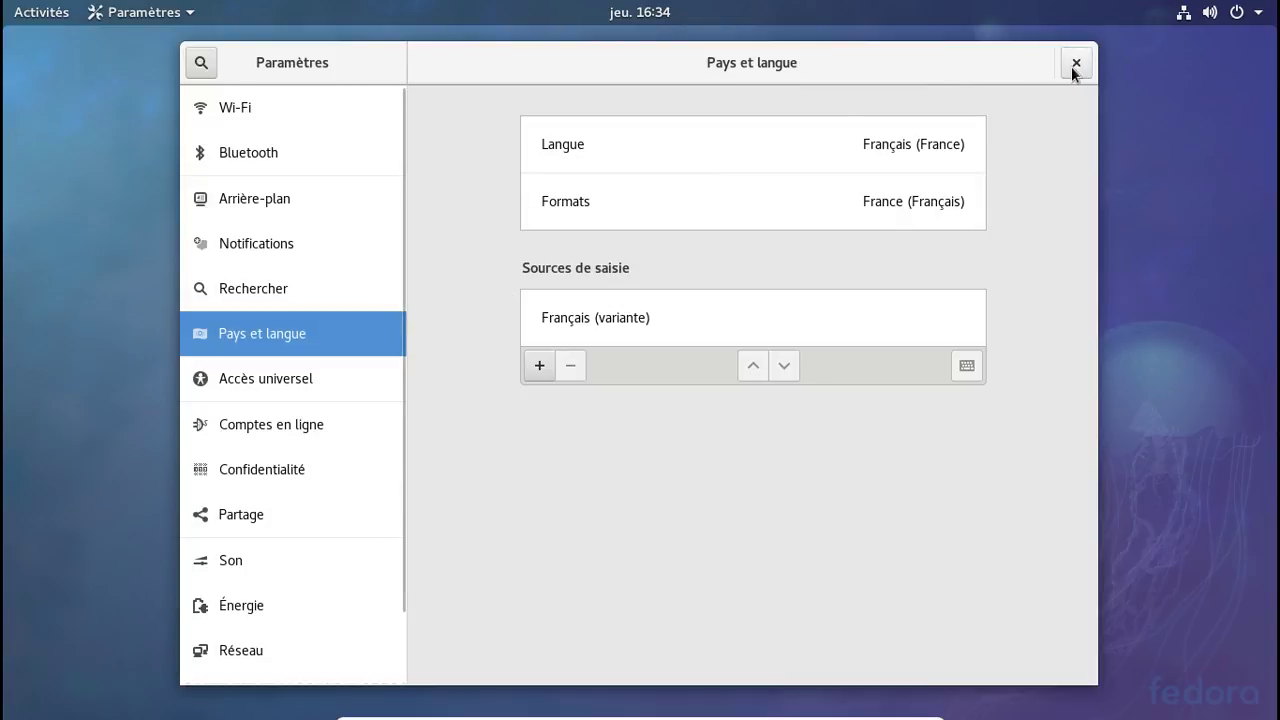
Search the activities overview for "term" and launch the Terminal
left_click(38, 13)
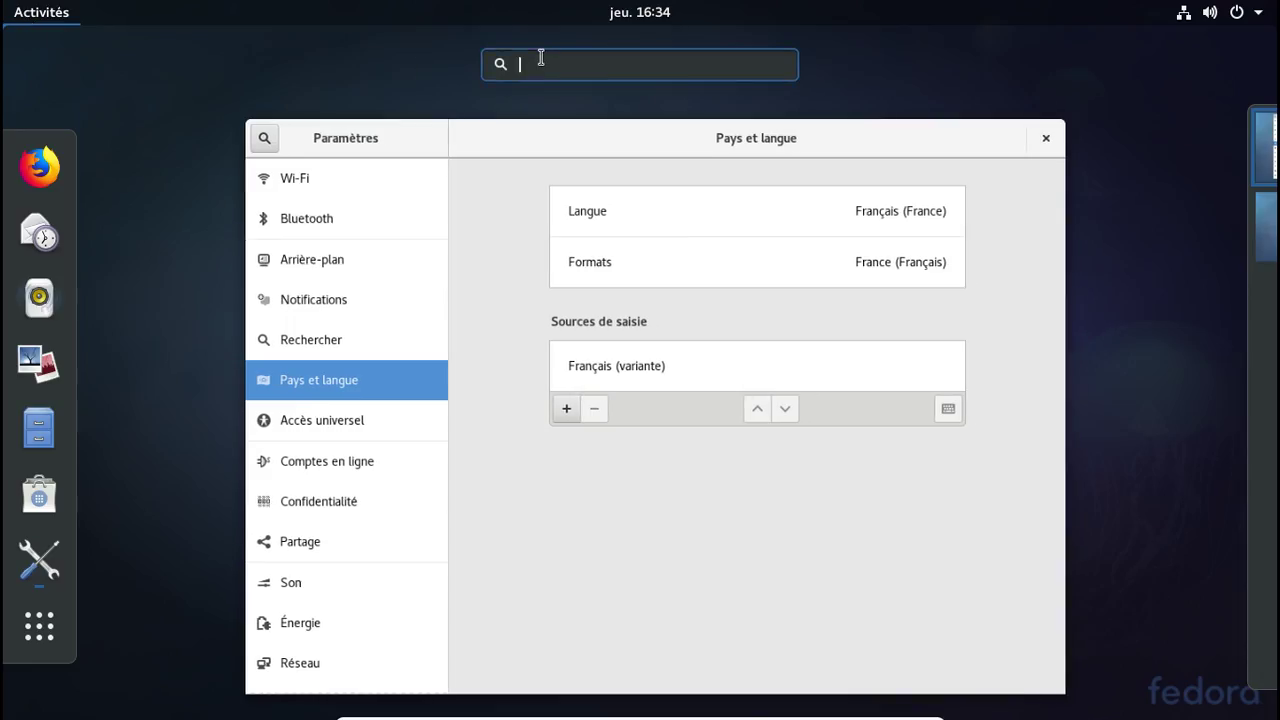
type("term")
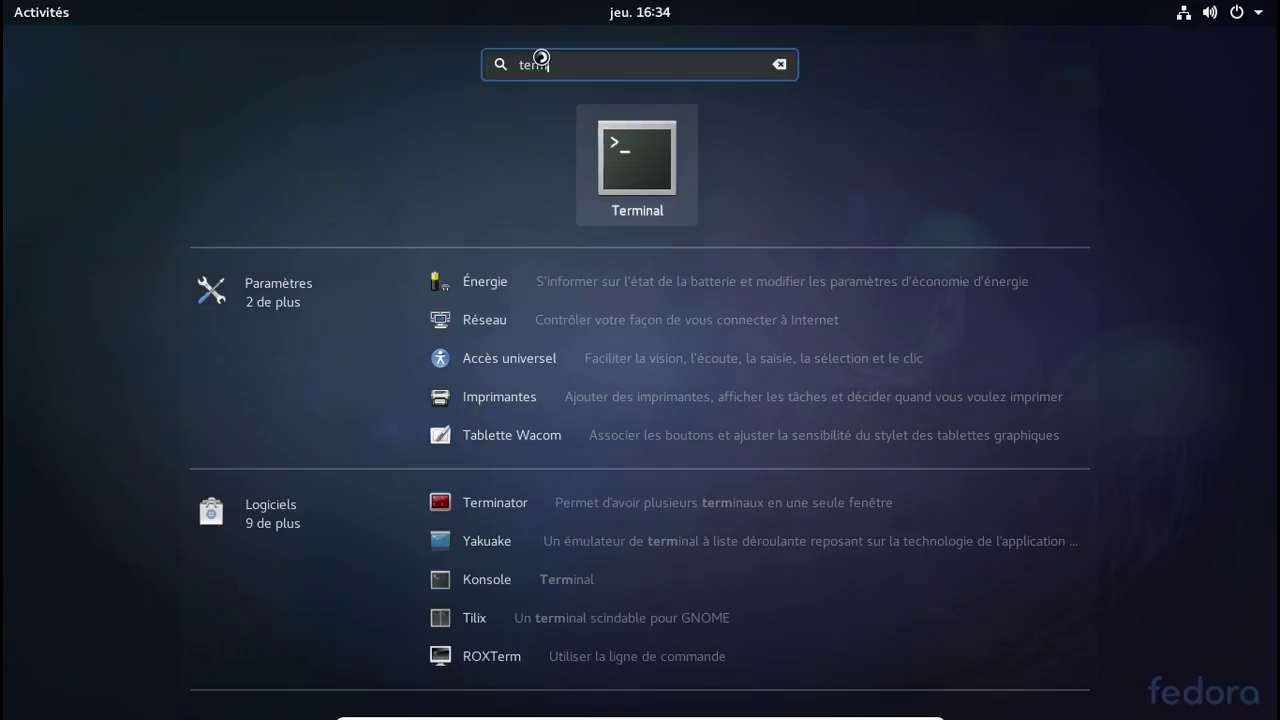
key("Return")
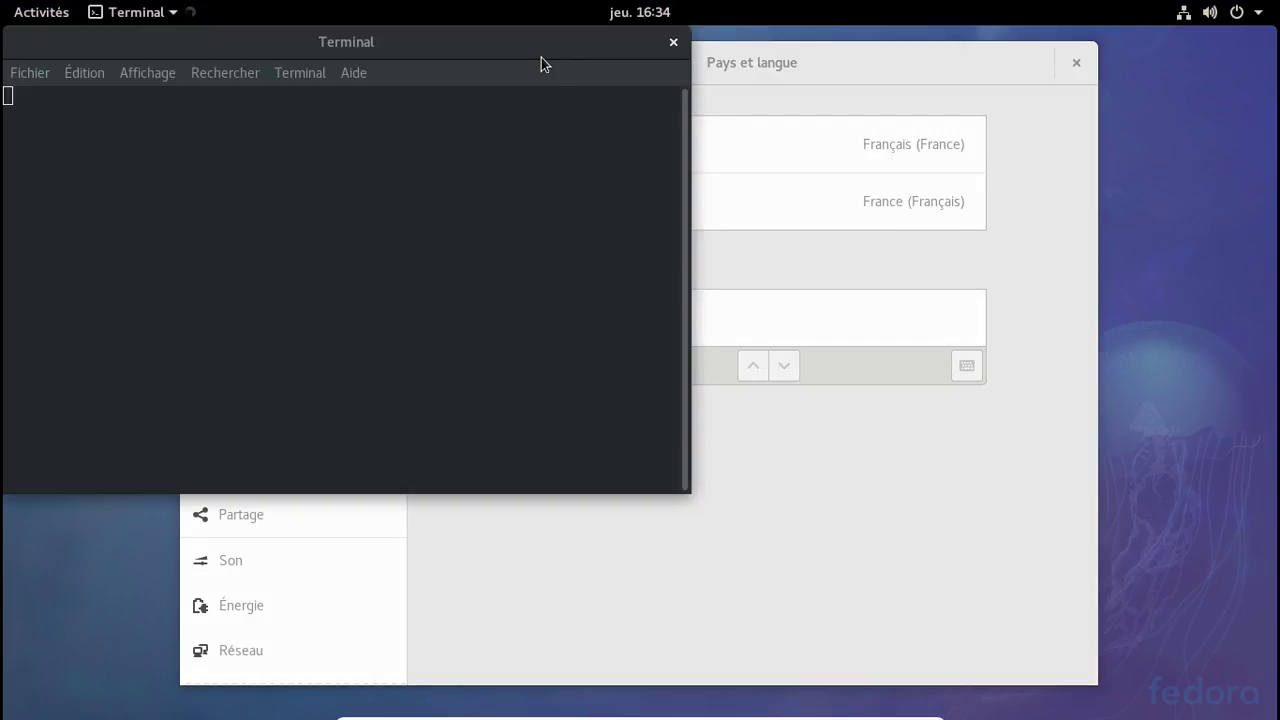
Run sudo dnf install libreoffice-langpack-fr and enter the account password for sudo
type("sudo ")
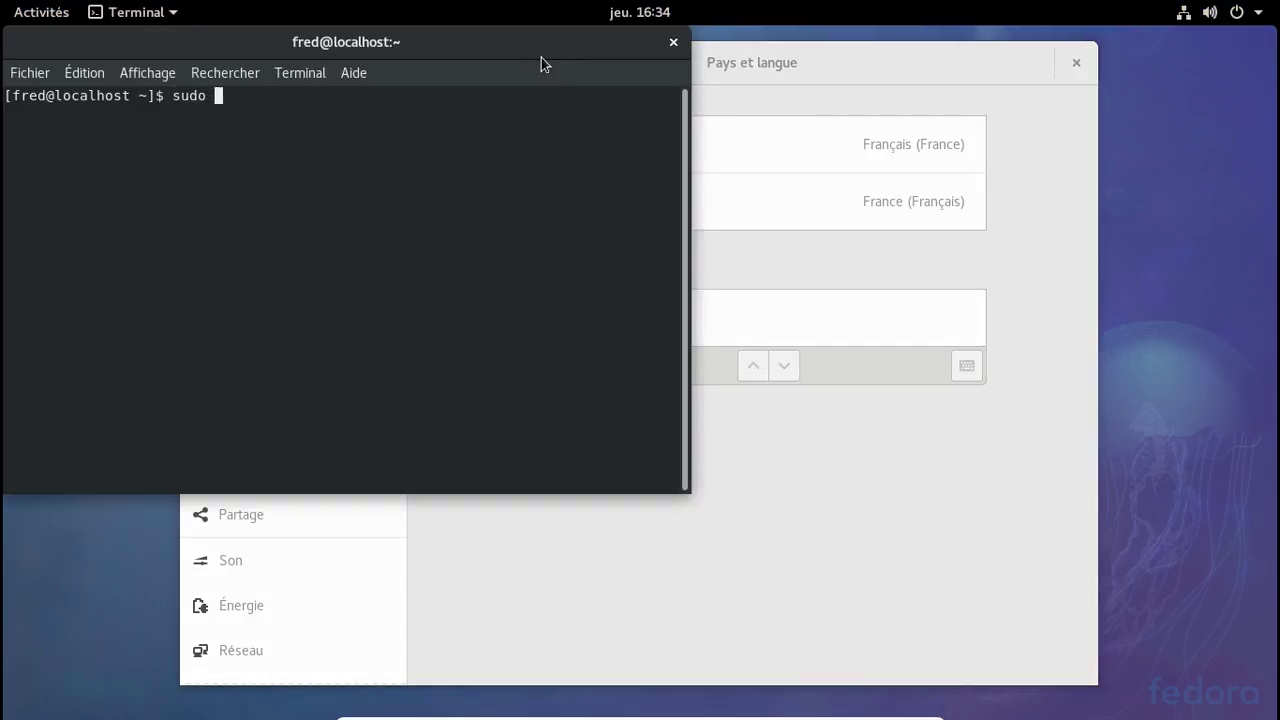
type("dnf install libore")
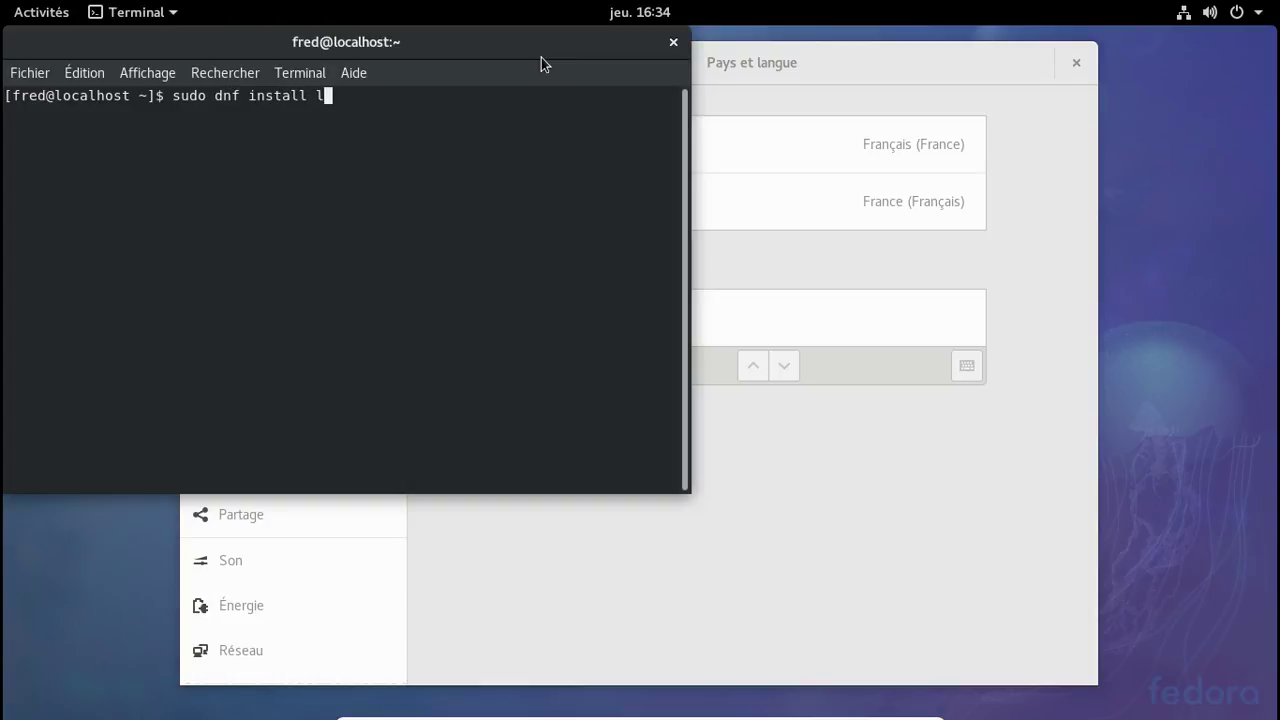
key("BackSpace")
key("BackSpace")
key("BackSpace")
type("reoffice-lang")
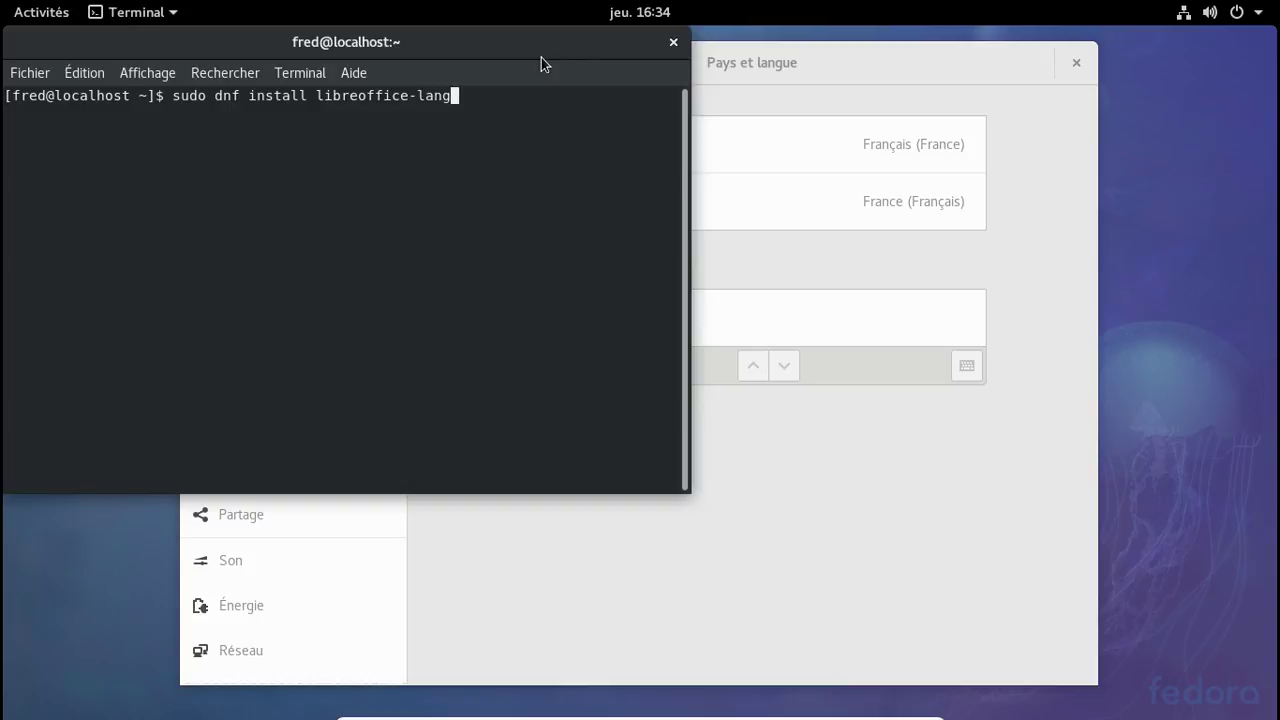
type("pack-fr")
key("Return")
key("Return")
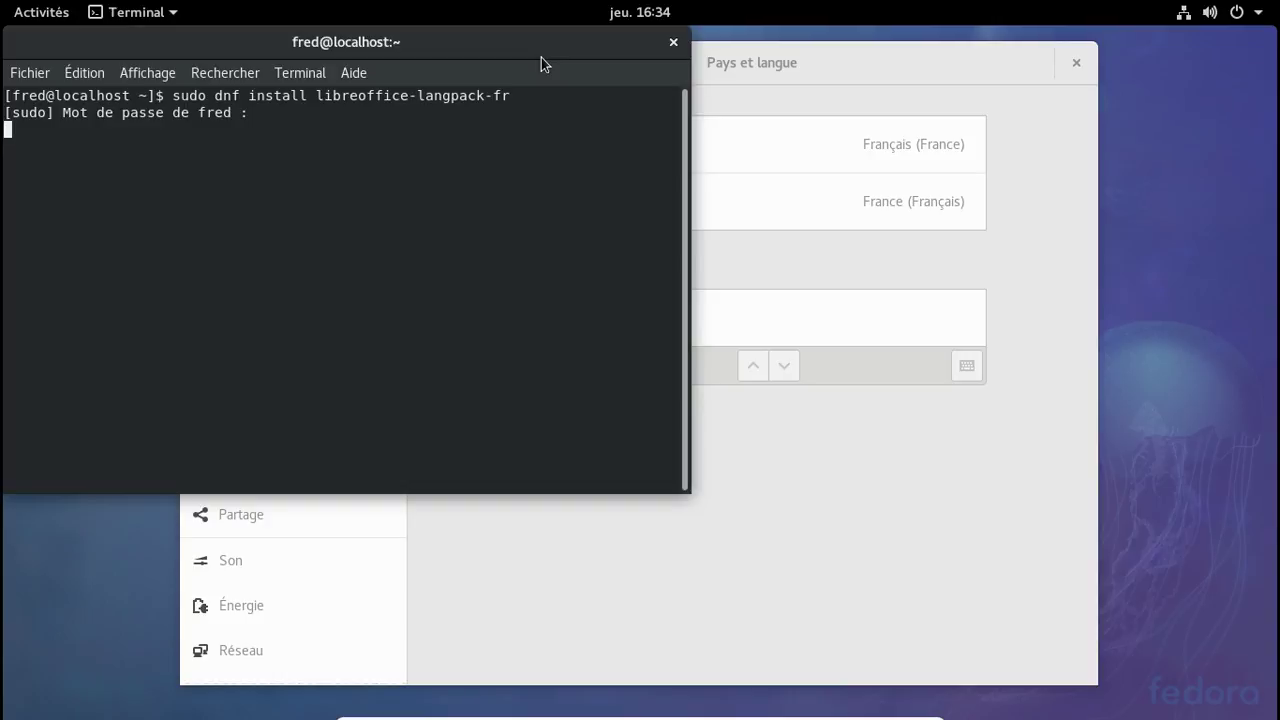
Close the Paramètres window and confirm the package installation by answering "o"
left_click(1075, 63)
left_click(1075, 63)
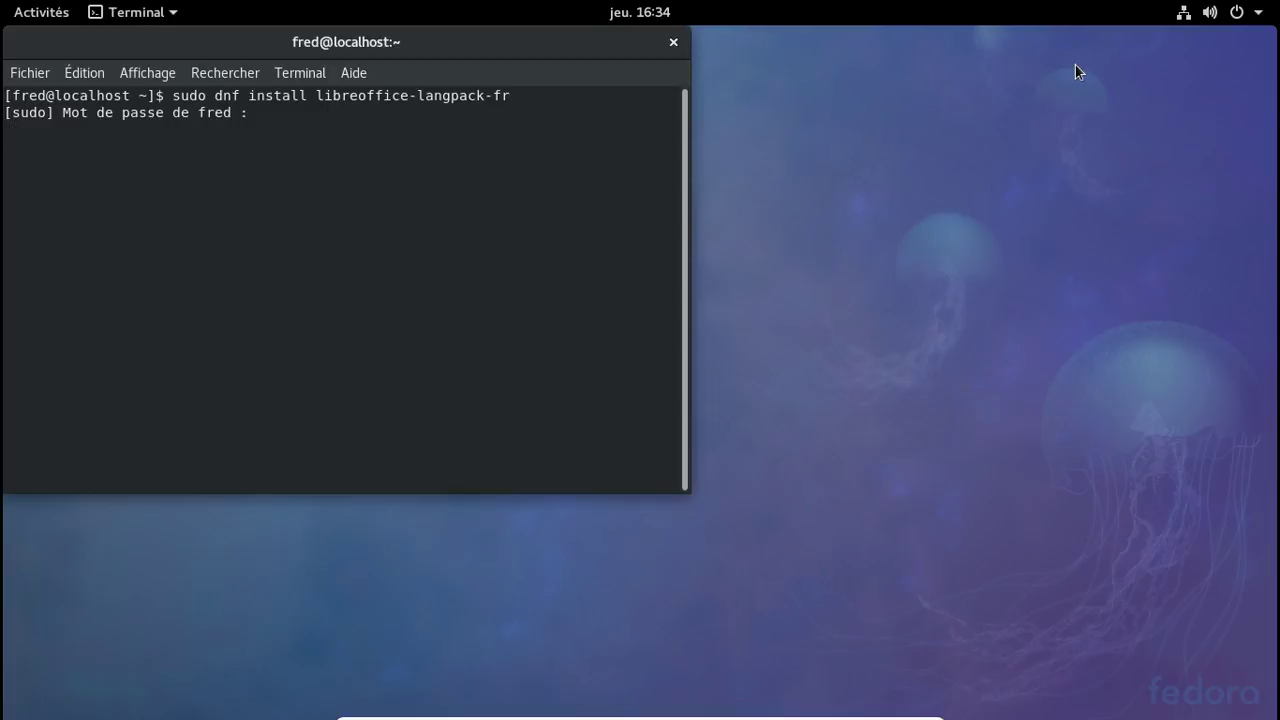
key("Return")
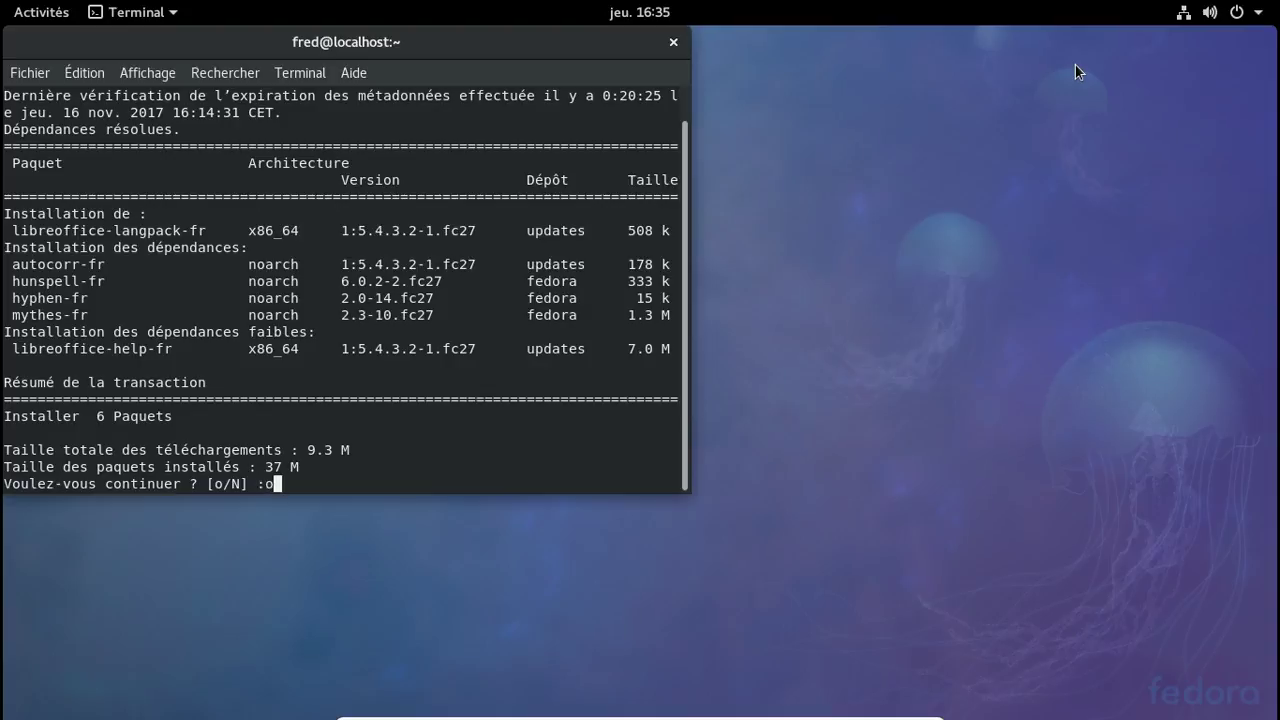
type("o")
key("Return")
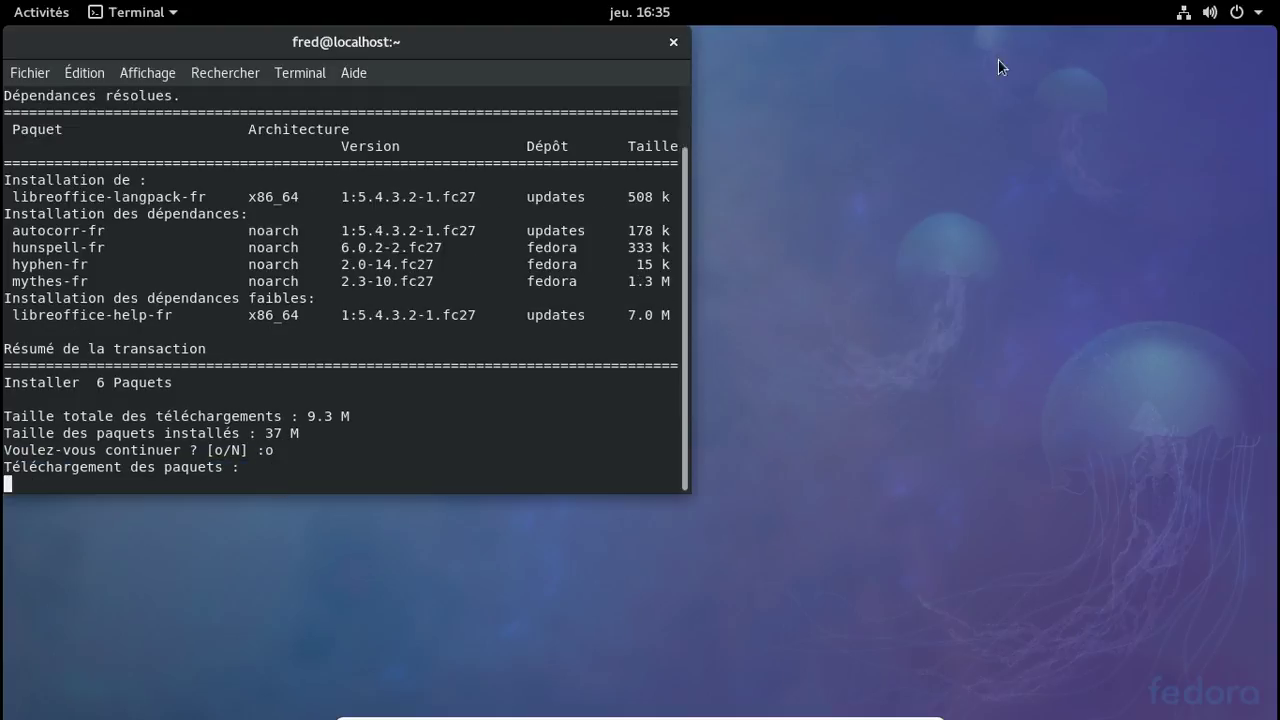
left_click_drag(256, 44, 481, 55)
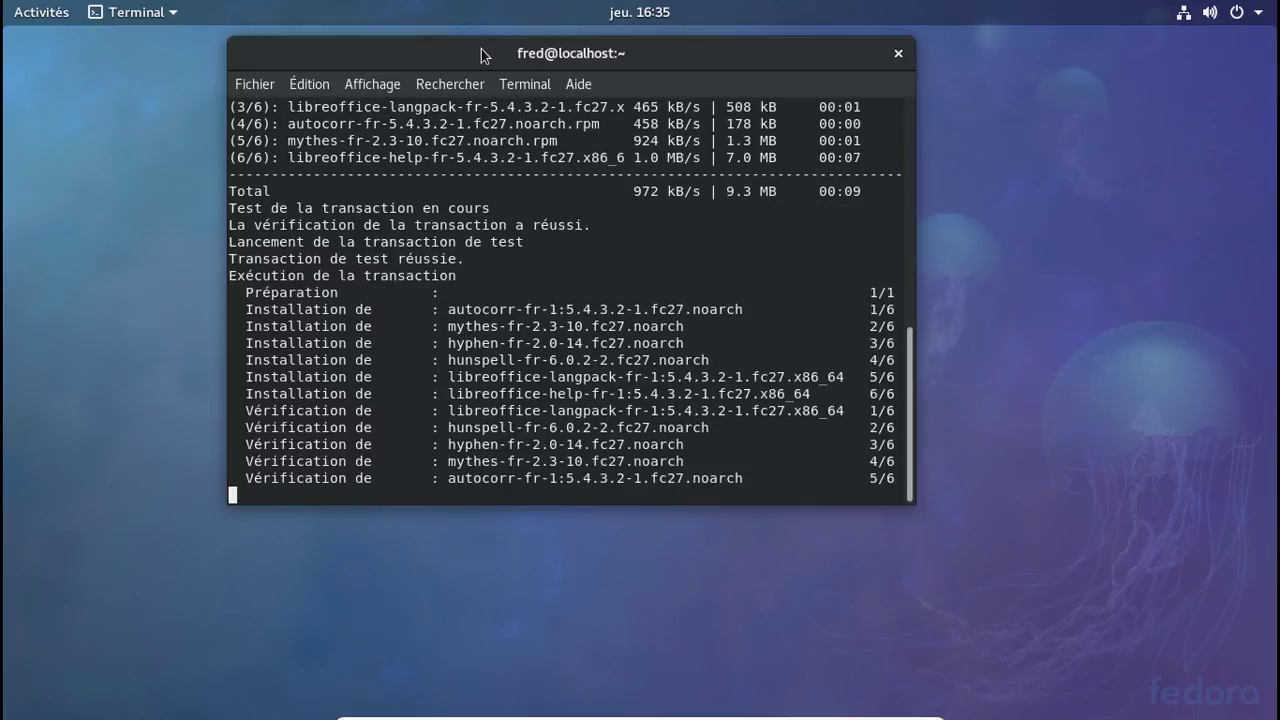
Launch LibreOffice Writer from the list of all applications and show its À propos de LibreOffice information
left_click(38, 14)
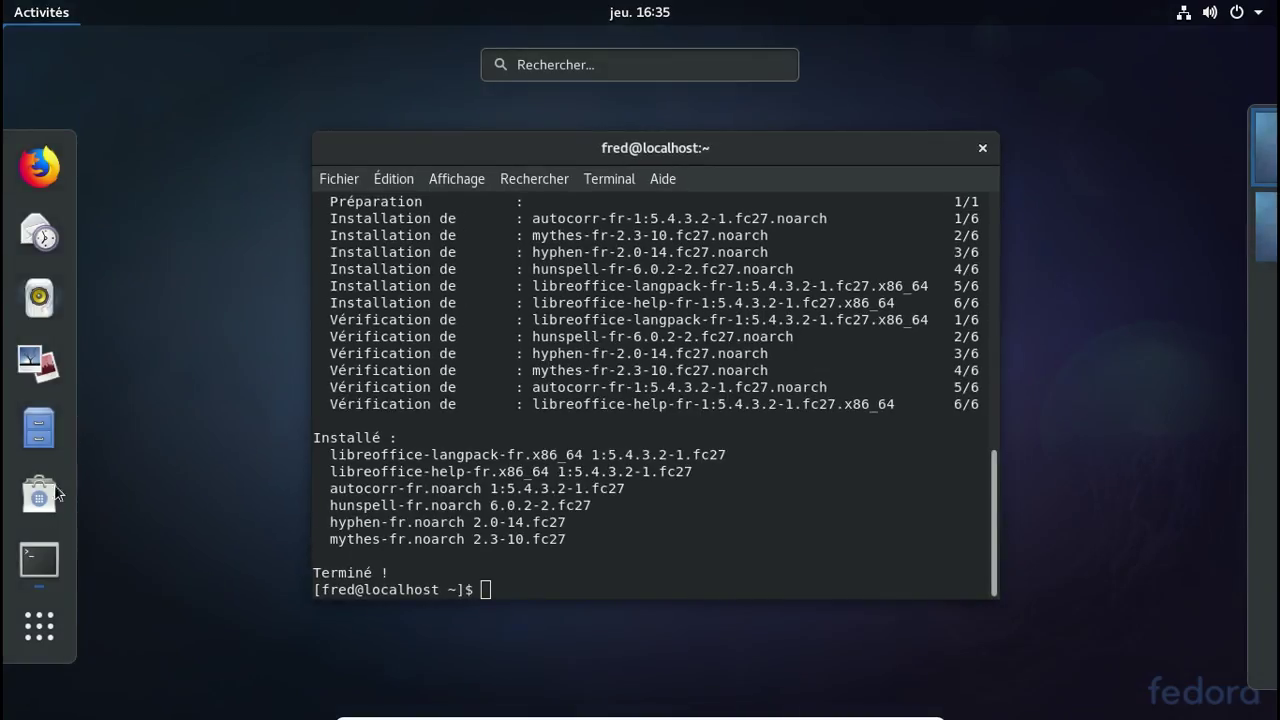
left_click(39, 626)
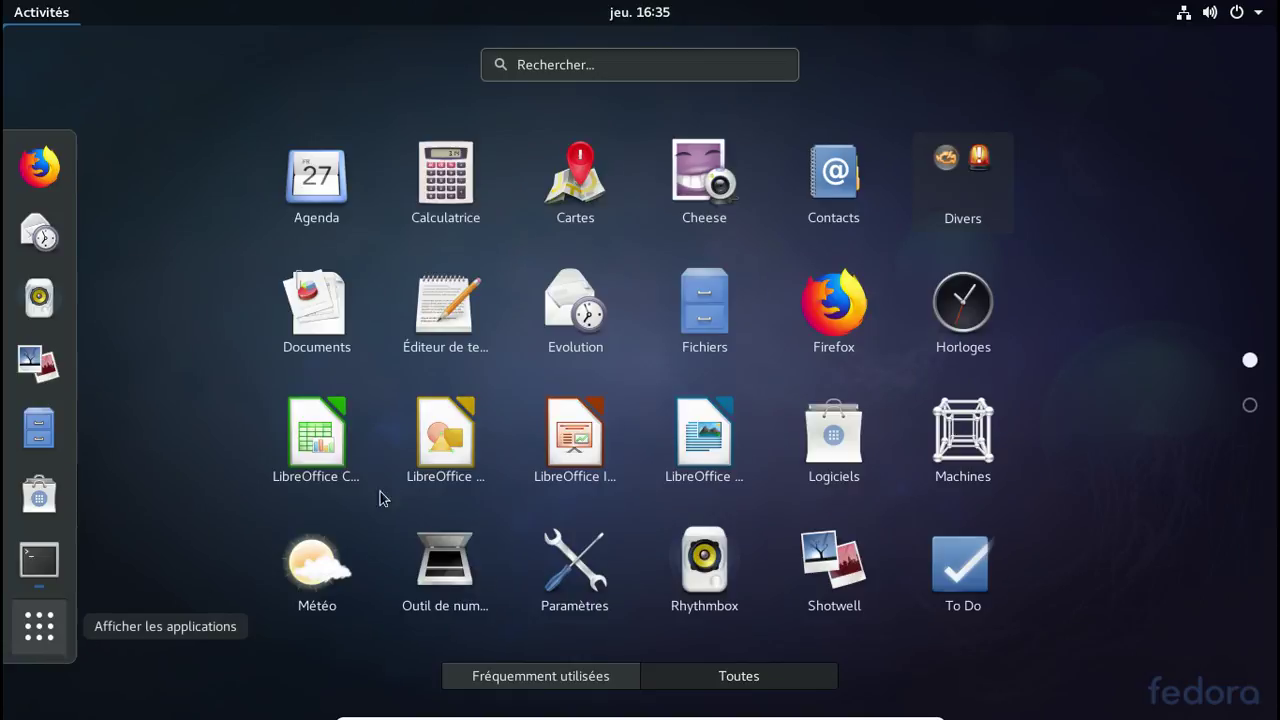
left_click(676, 455)
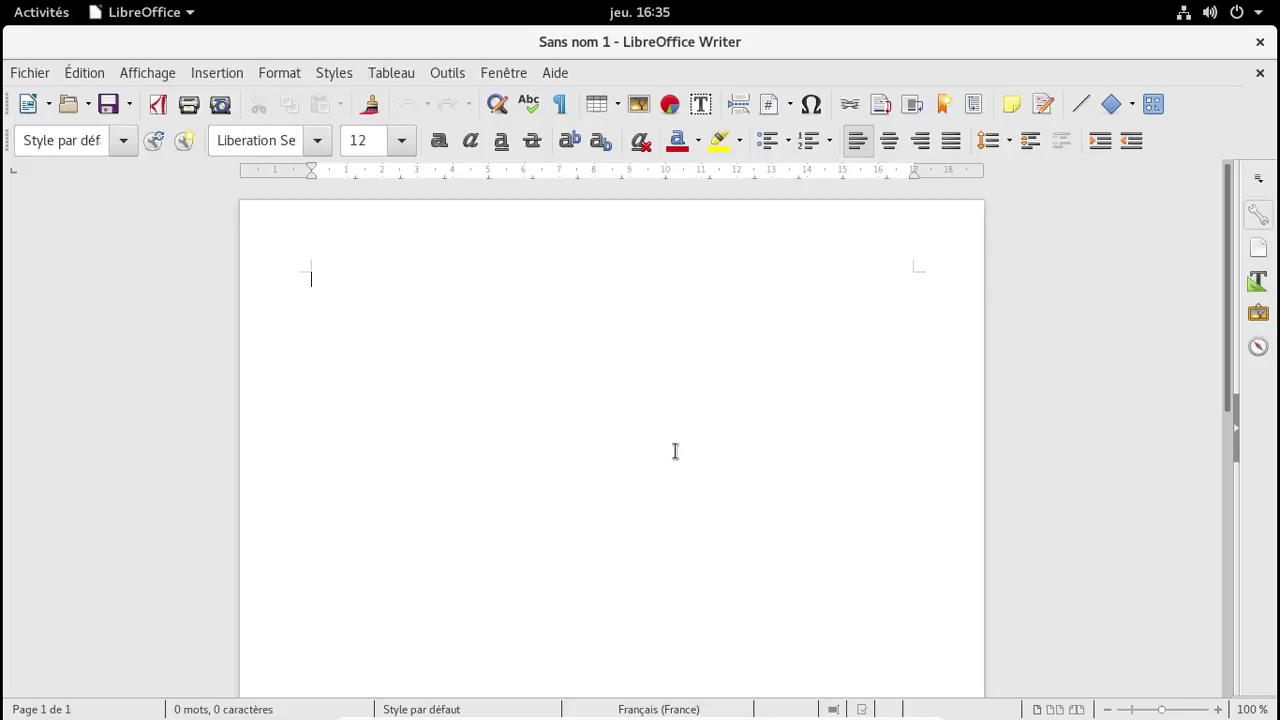
left_click(553, 73)
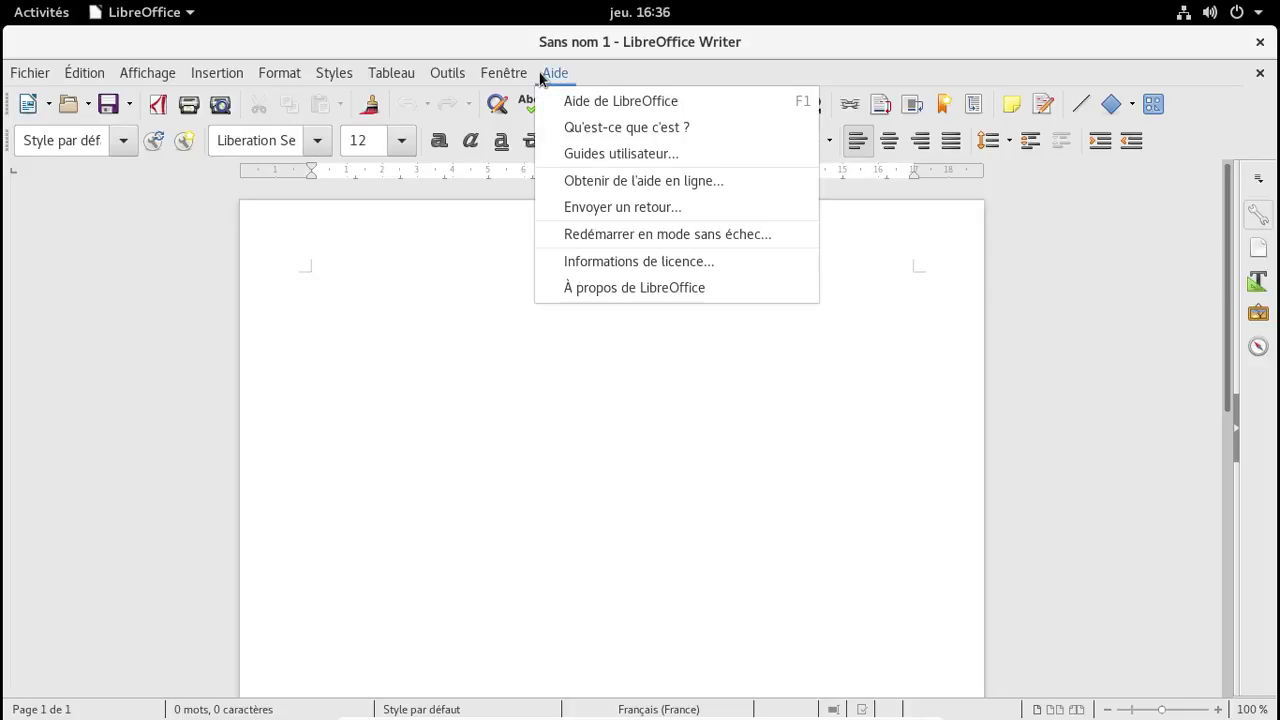
left_click(616, 288)
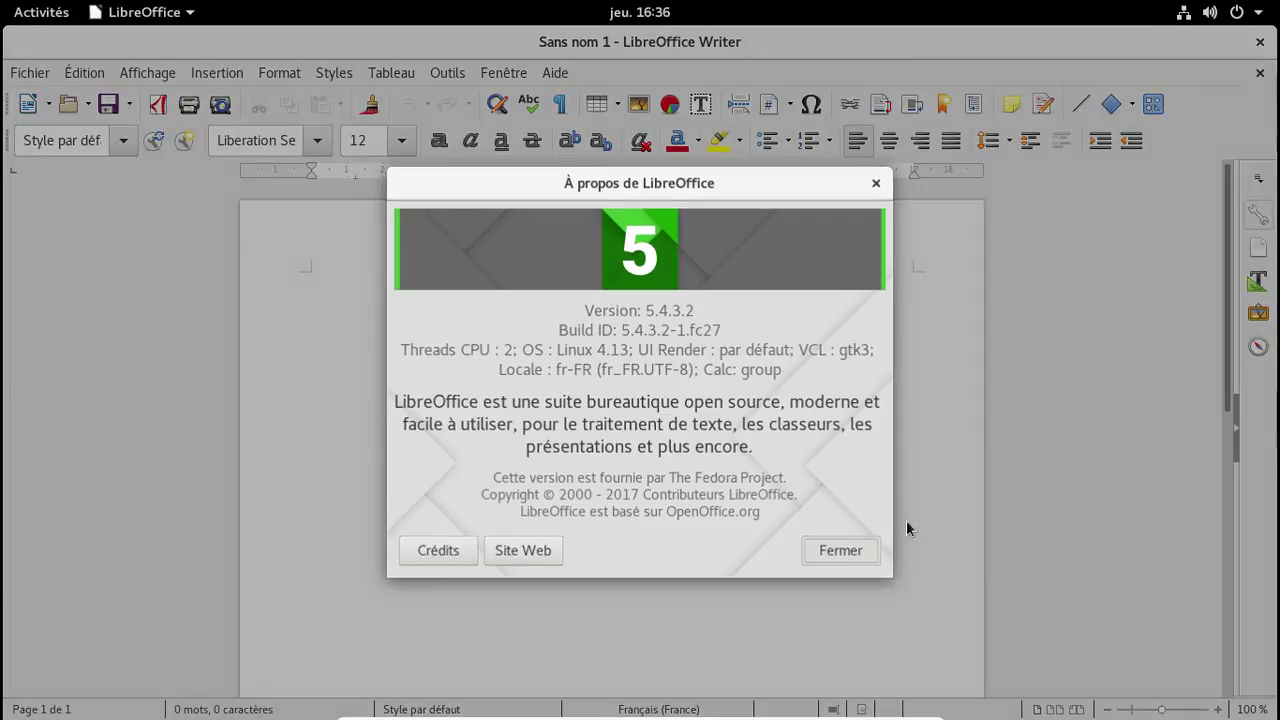
Close LibreOffice Writer along with its about dialog, and close the Terminal
left_click(860, 552)
left_click(1260, 44)
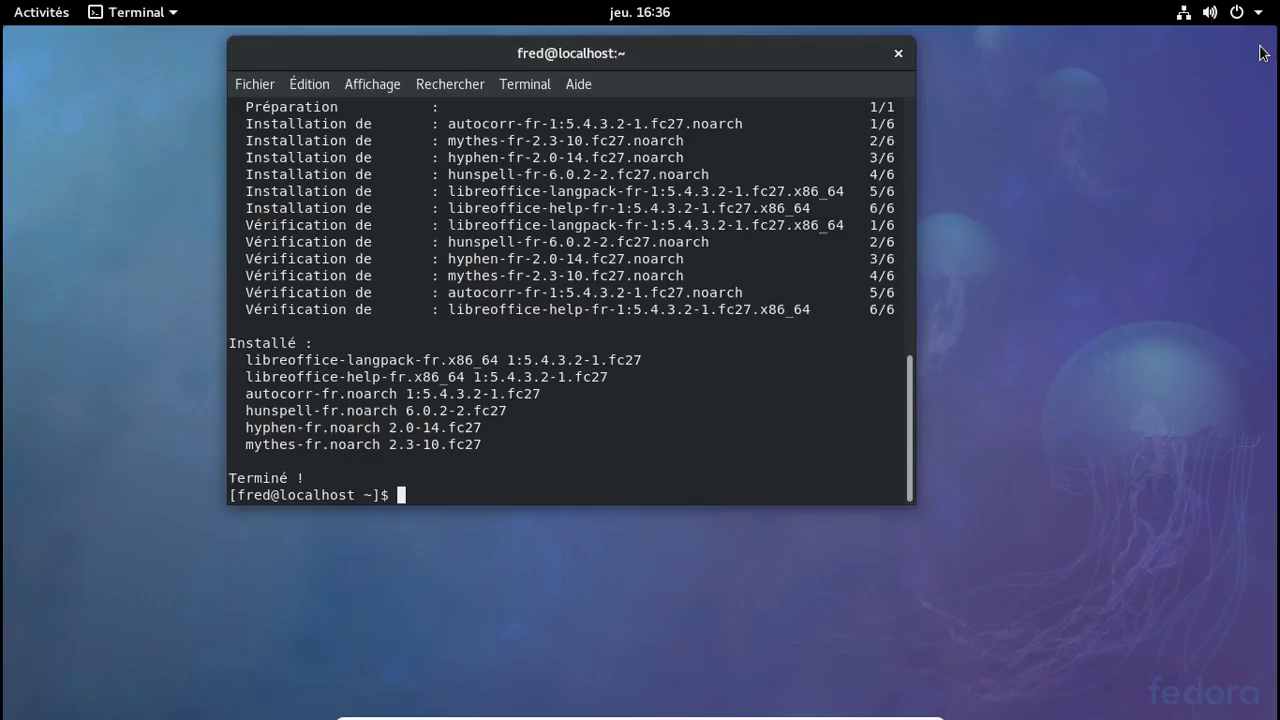
left_click(899, 55)
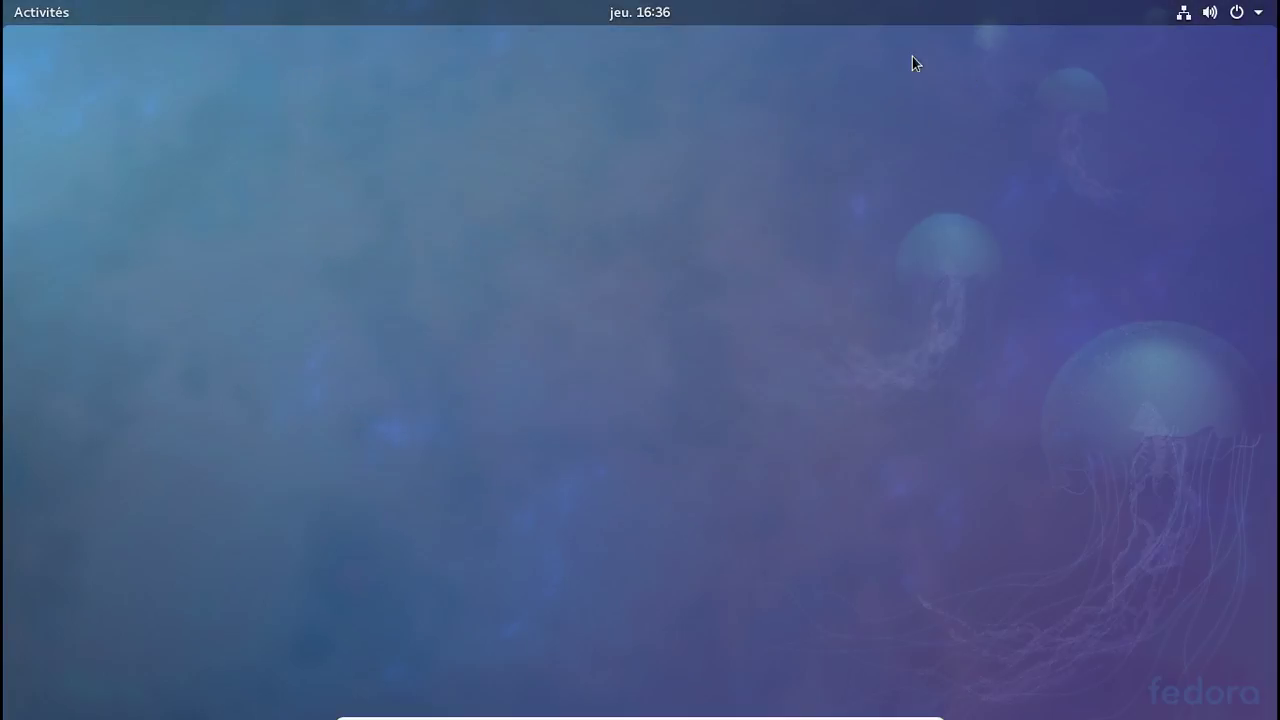
Open Firefox and replace its welcome and privacy tabs with one new empty tab
left_click(51, 17)
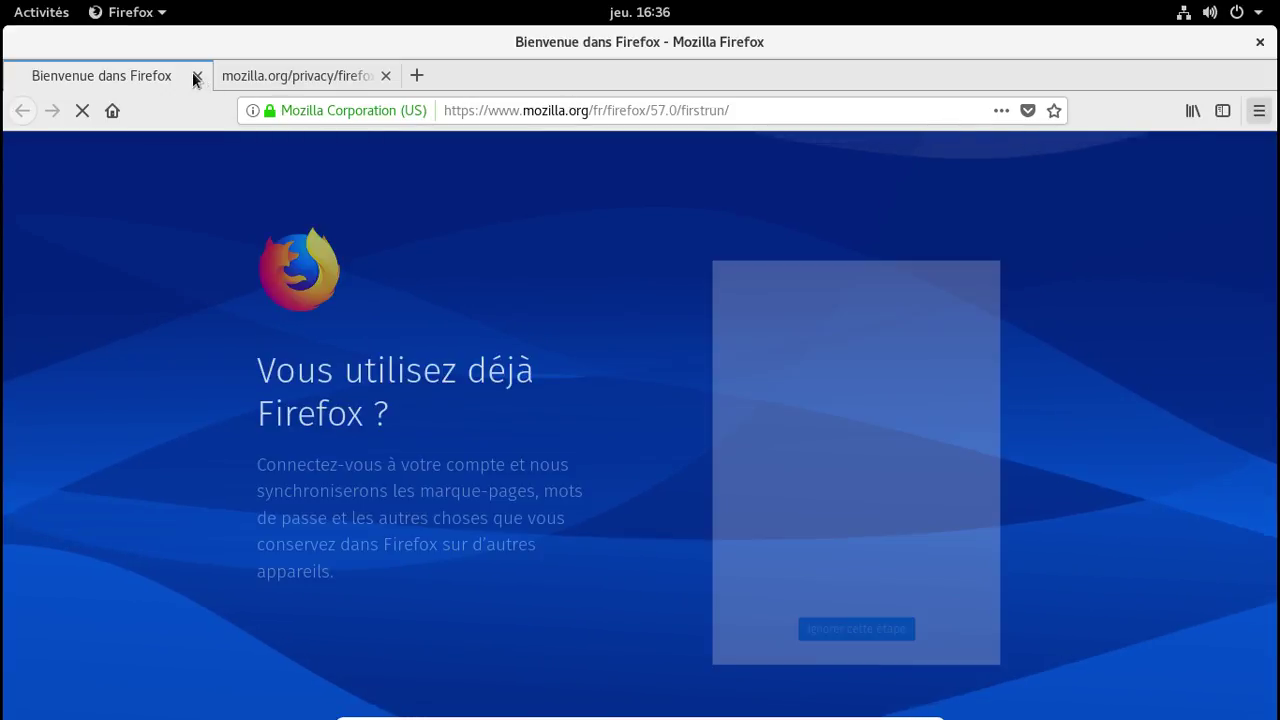
left_click(196, 76)
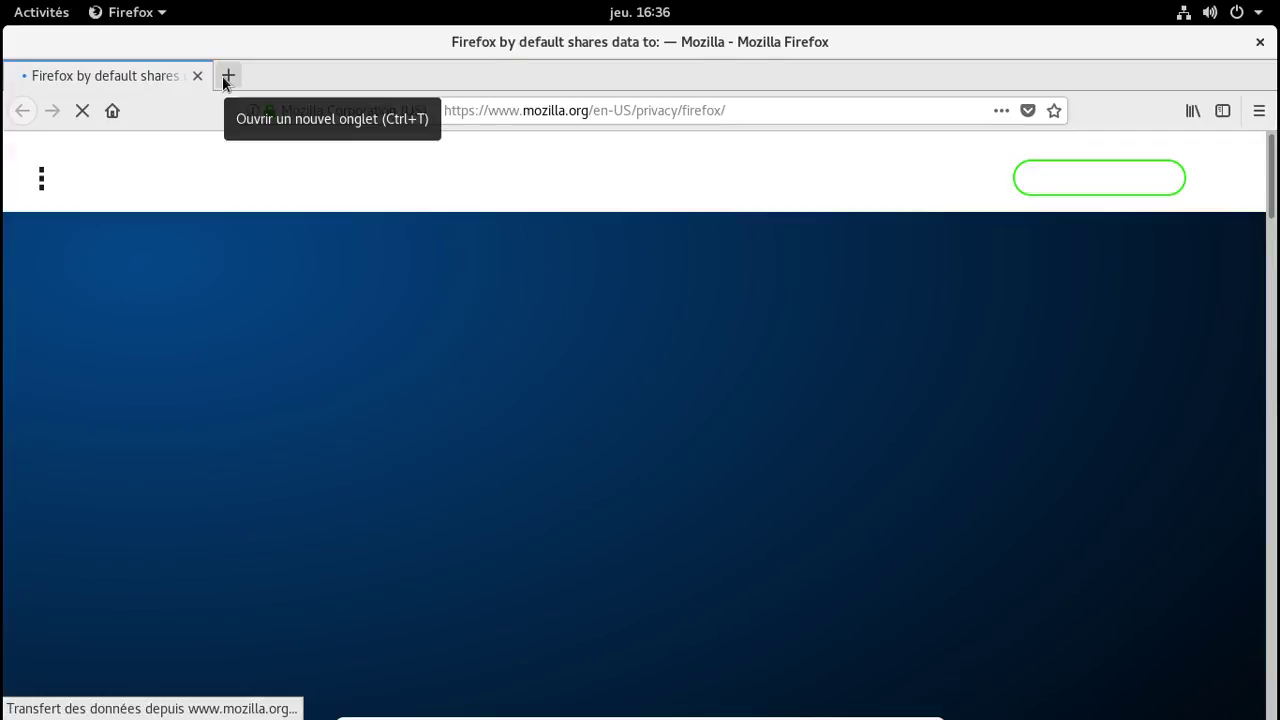
left_click(222, 75)
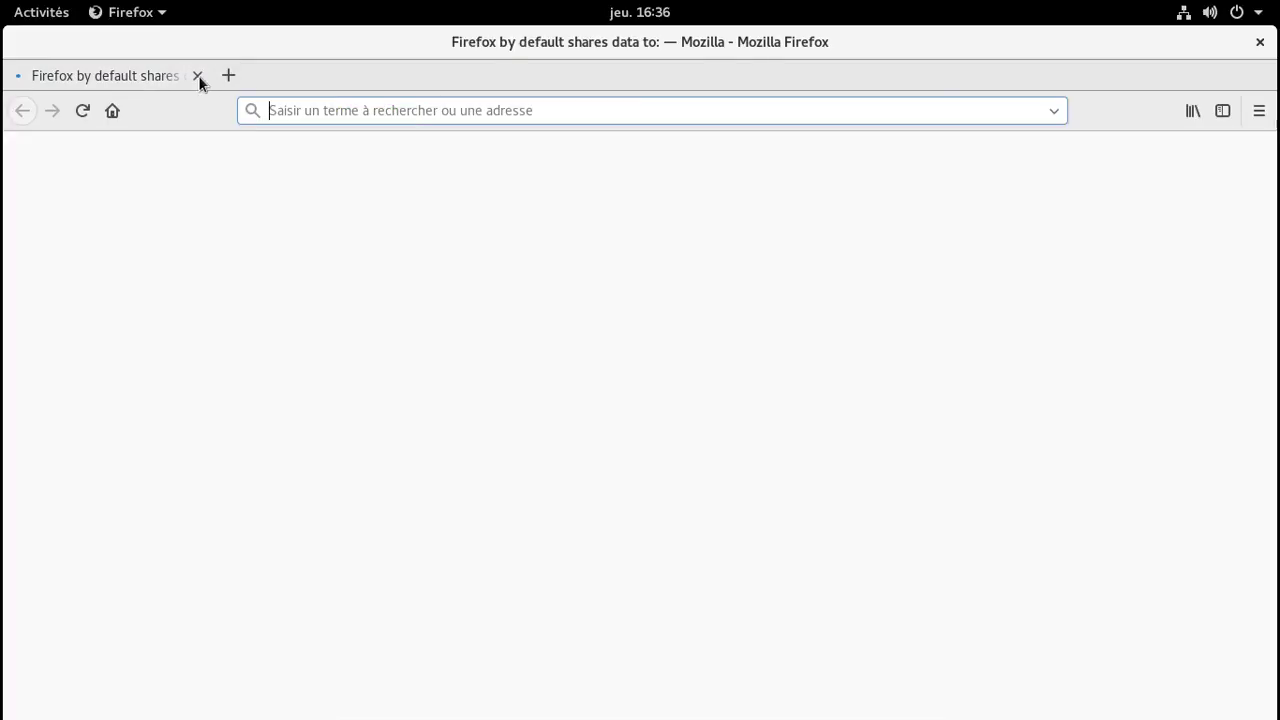
left_click(198, 76)
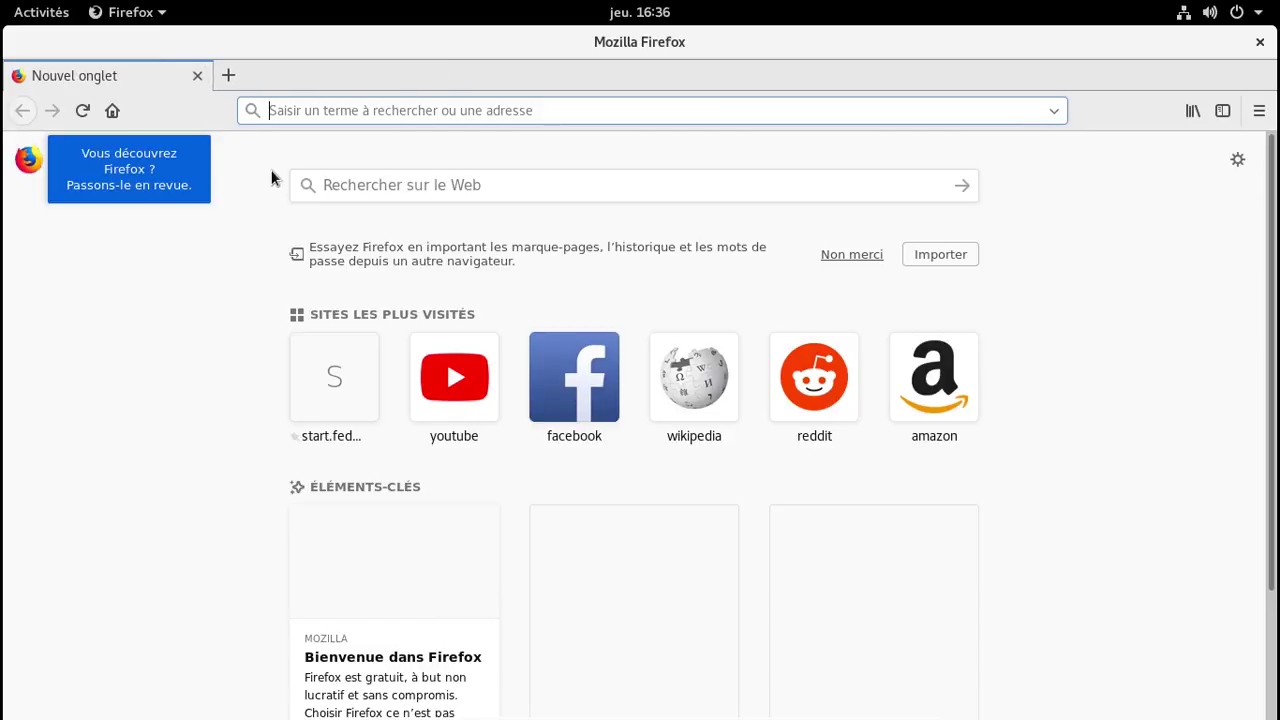
View the À propos de Firefox version information and close the dialog
left_click(1259, 111)
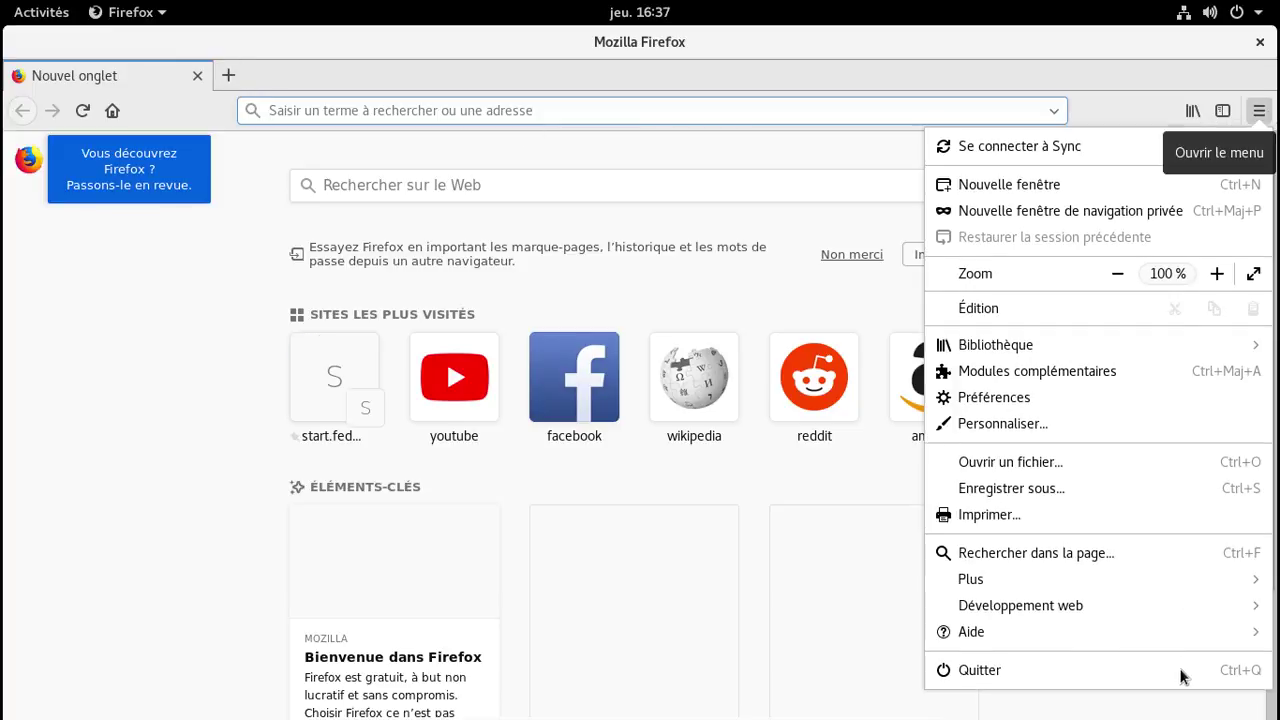
left_click(1137, 632)
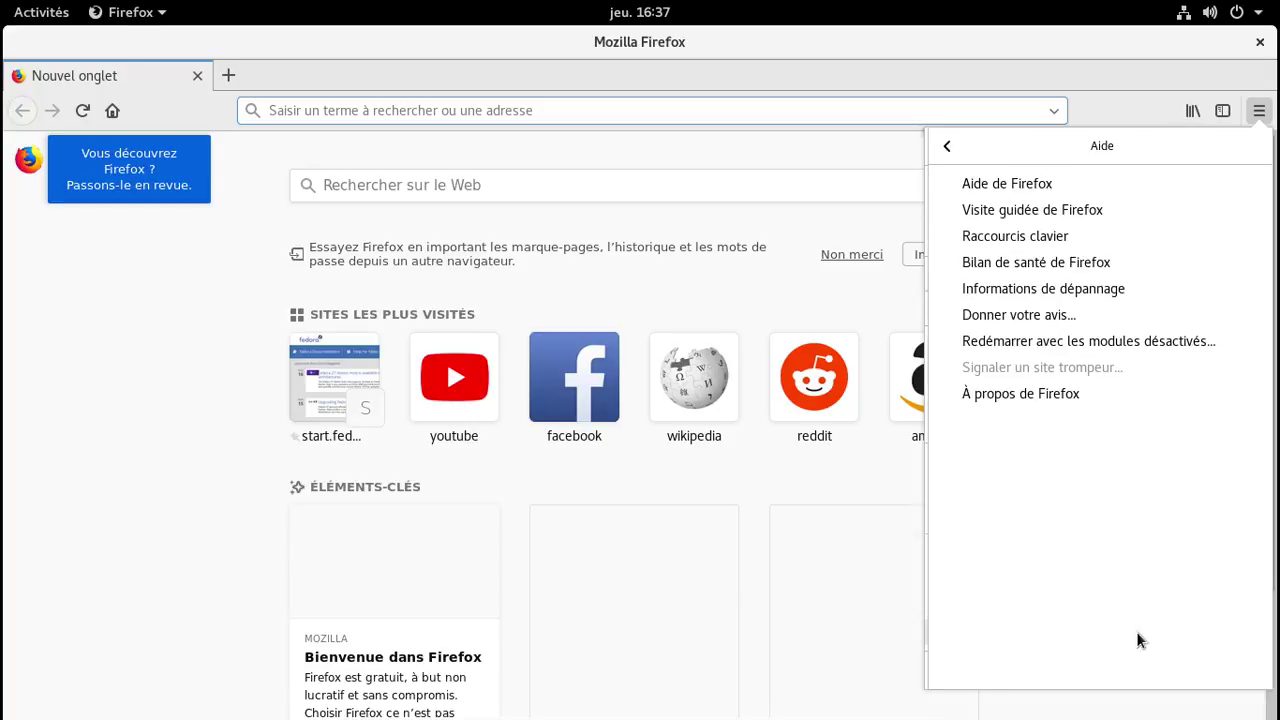
left_click(1037, 395)
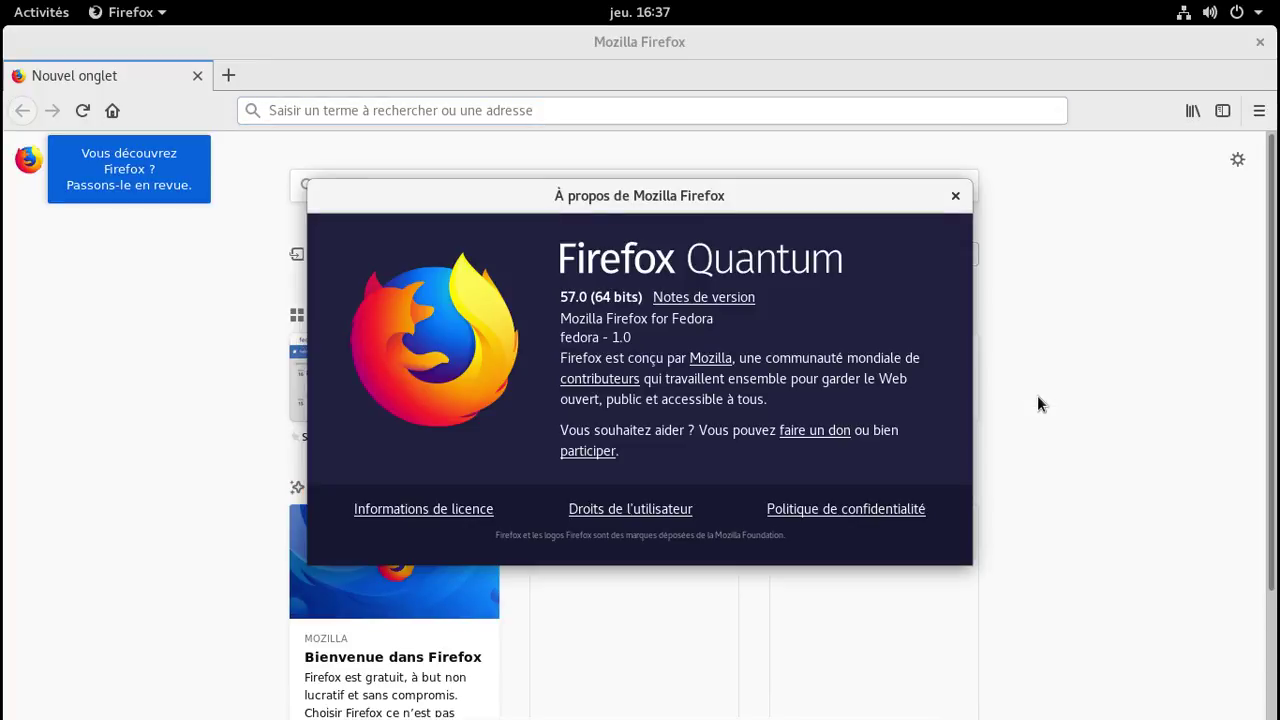
left_click(956, 197)
Go to the website rpmfusion.org
type("r")
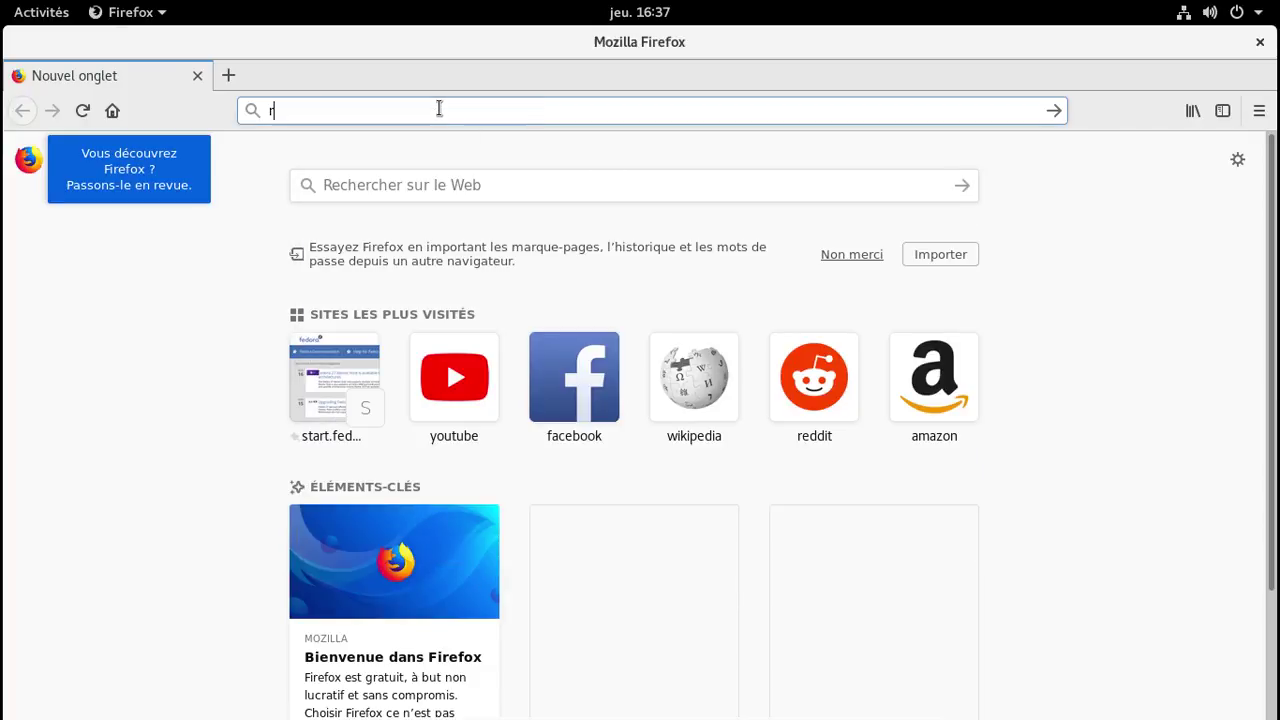
type("pmfusion.org")
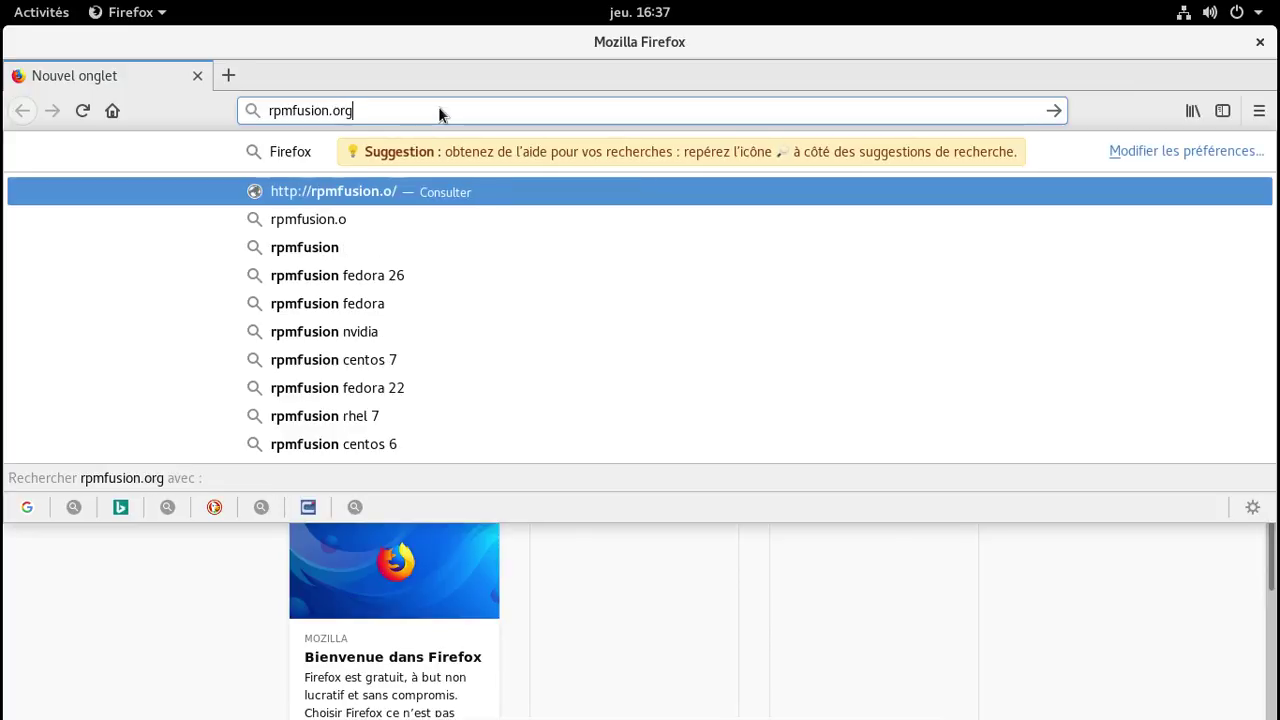
key("Return")
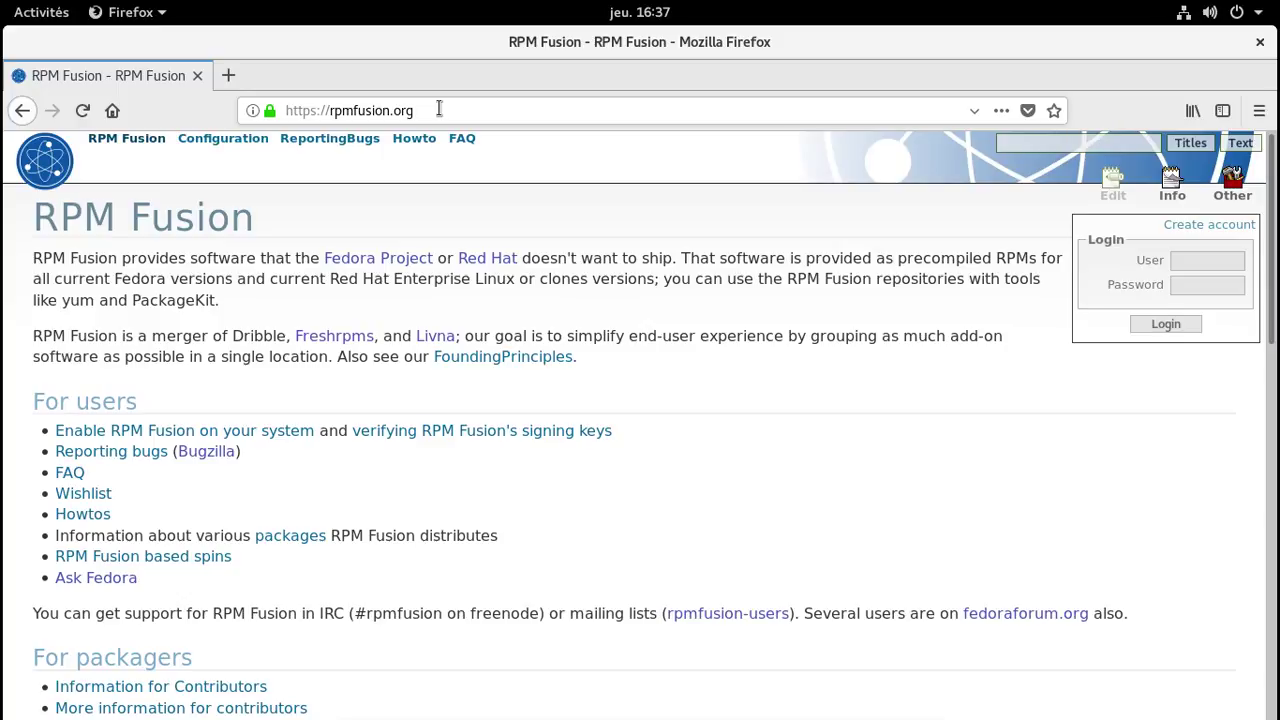
Open the Fedora 27 branched x86_64 package indexes, Free and Nonfree, in separate new tabs
scroll(330, 298, "down", 4)
scroll(331, 296, "down", 8)
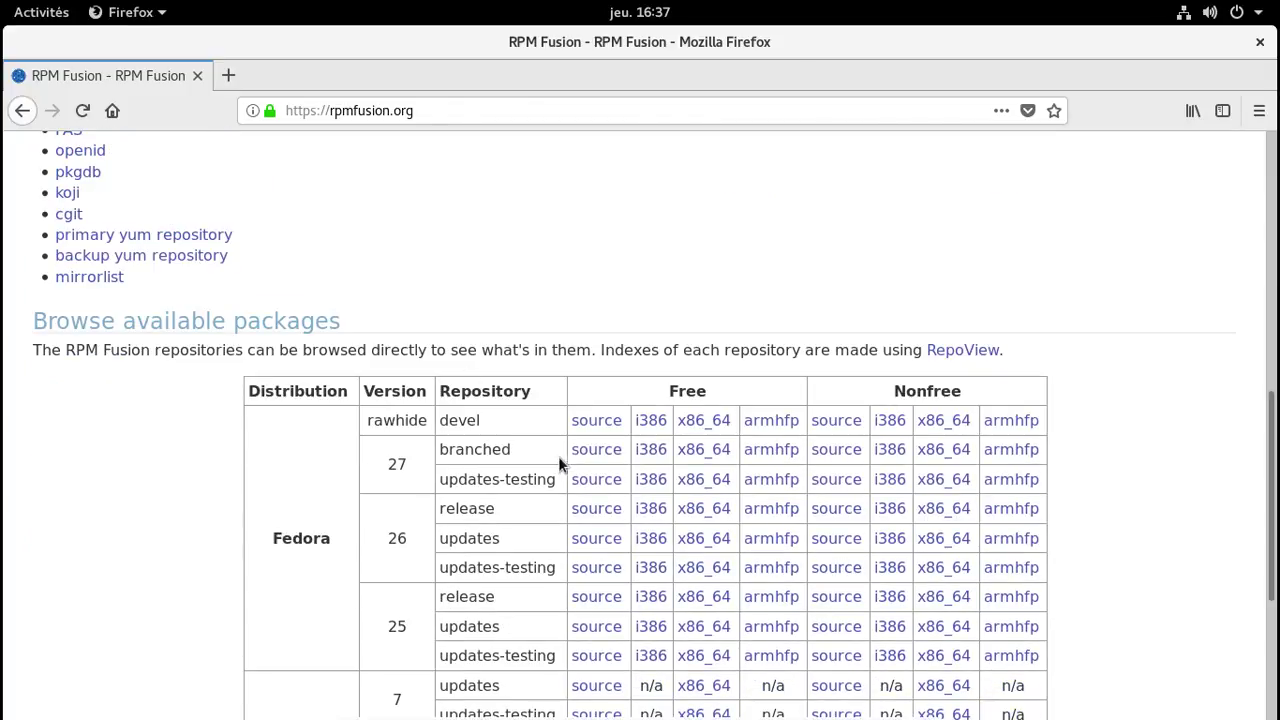
middle_click(720, 450)
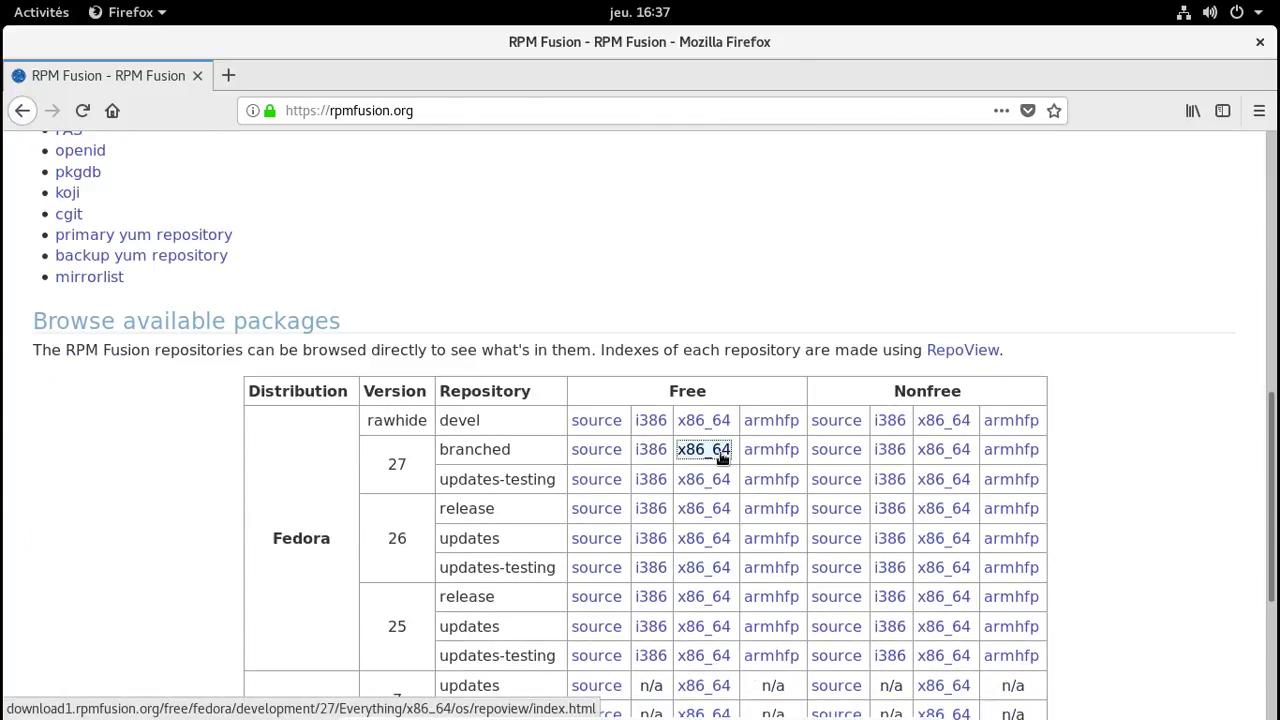
middle_click(943, 451)
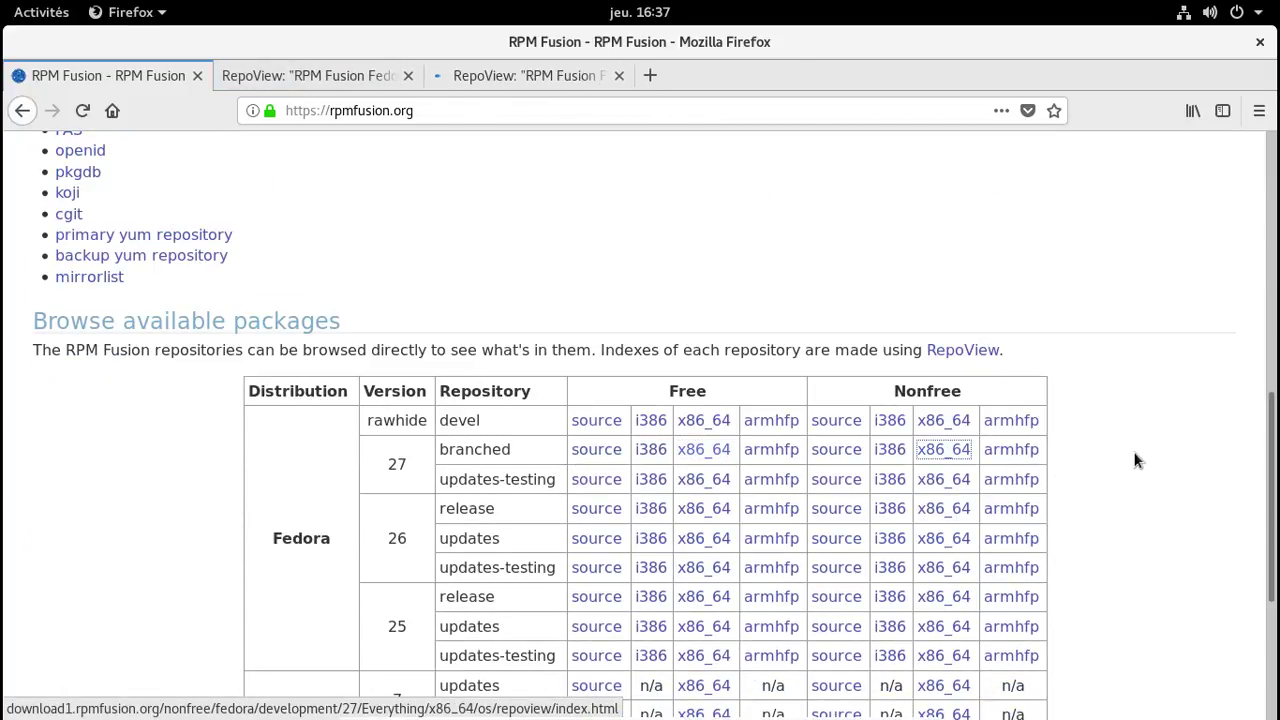
In the free Fedora 27 package index, view the GNOME Desktop Environment group and the Games and Entertainment group
left_click(298, 73)
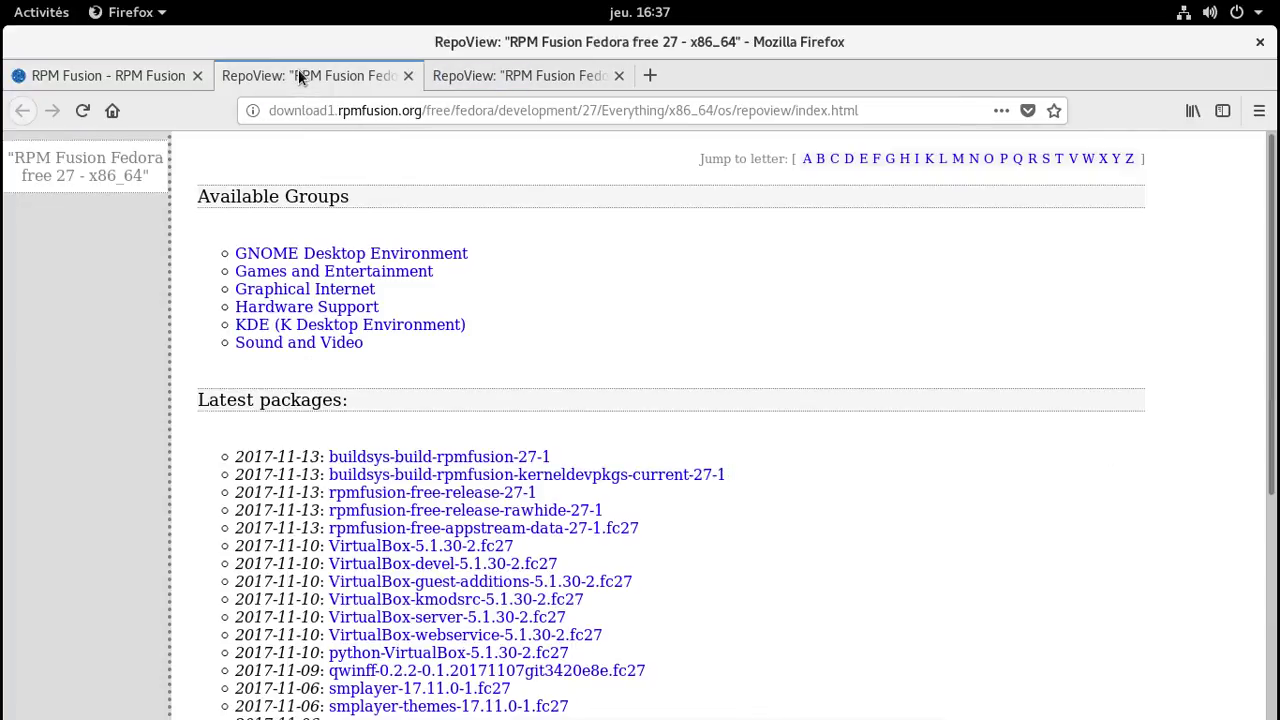
left_click(433, 255)
left_click(433, 255)
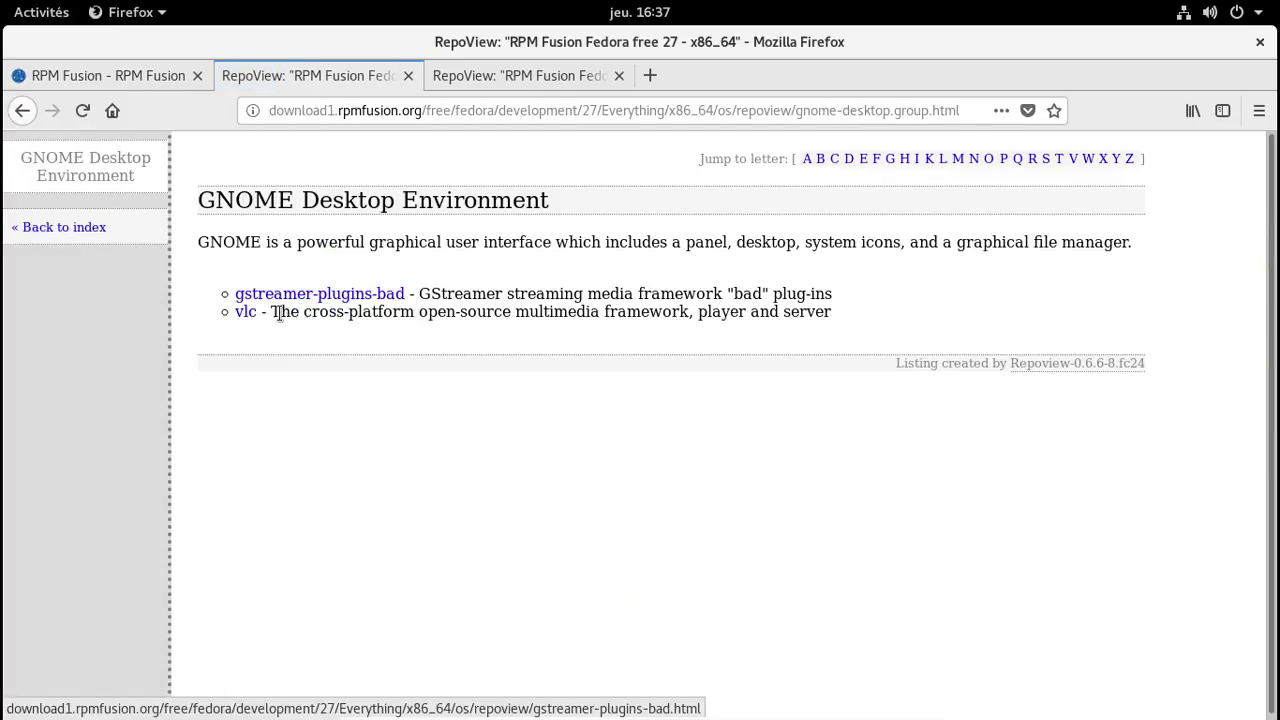
left_click(24, 111)
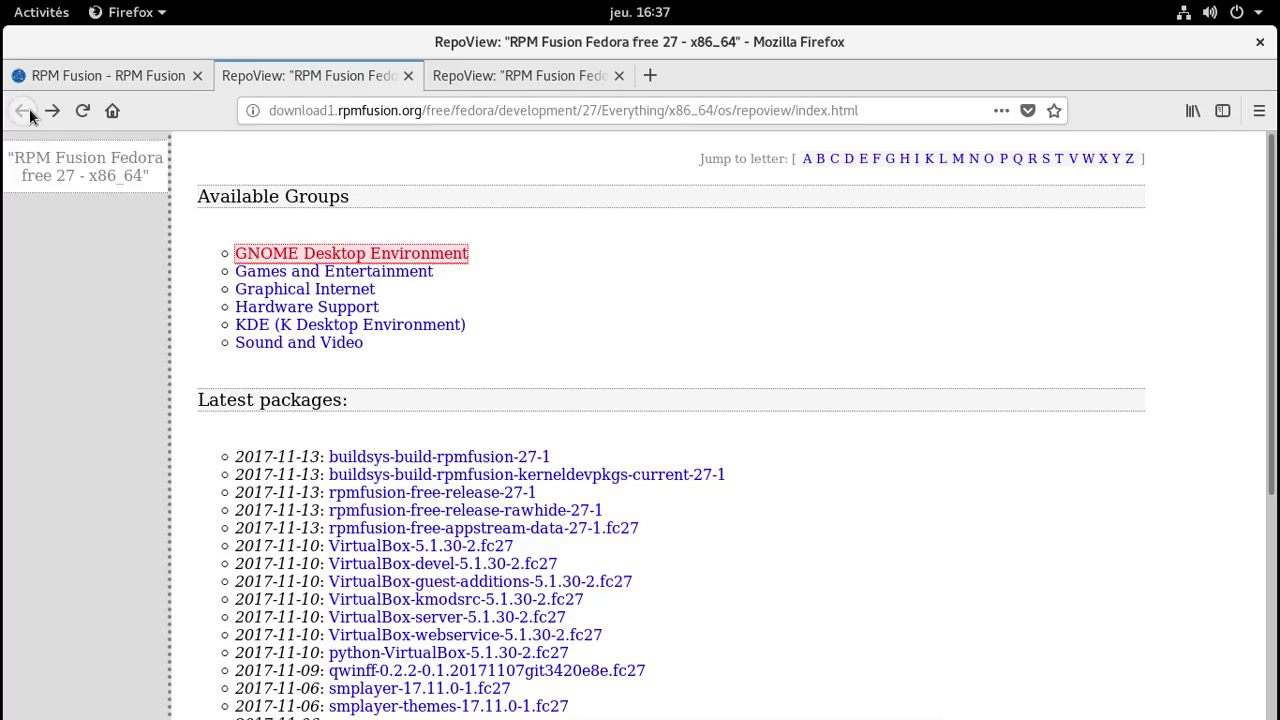
left_click(286, 274)
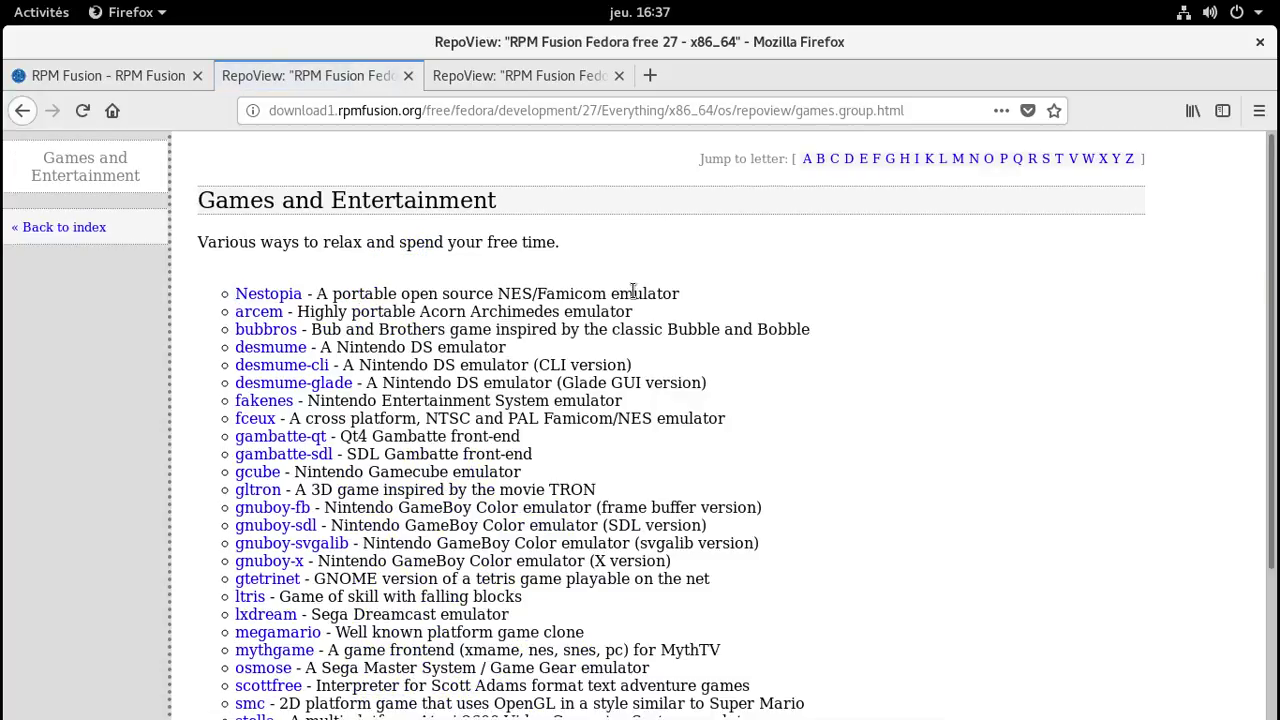
Look through the free Games and Entertainment package list, and view the Graphical Internet group
scroll(632, 291, "down", 3)
scroll(632, 291, "up", 3)
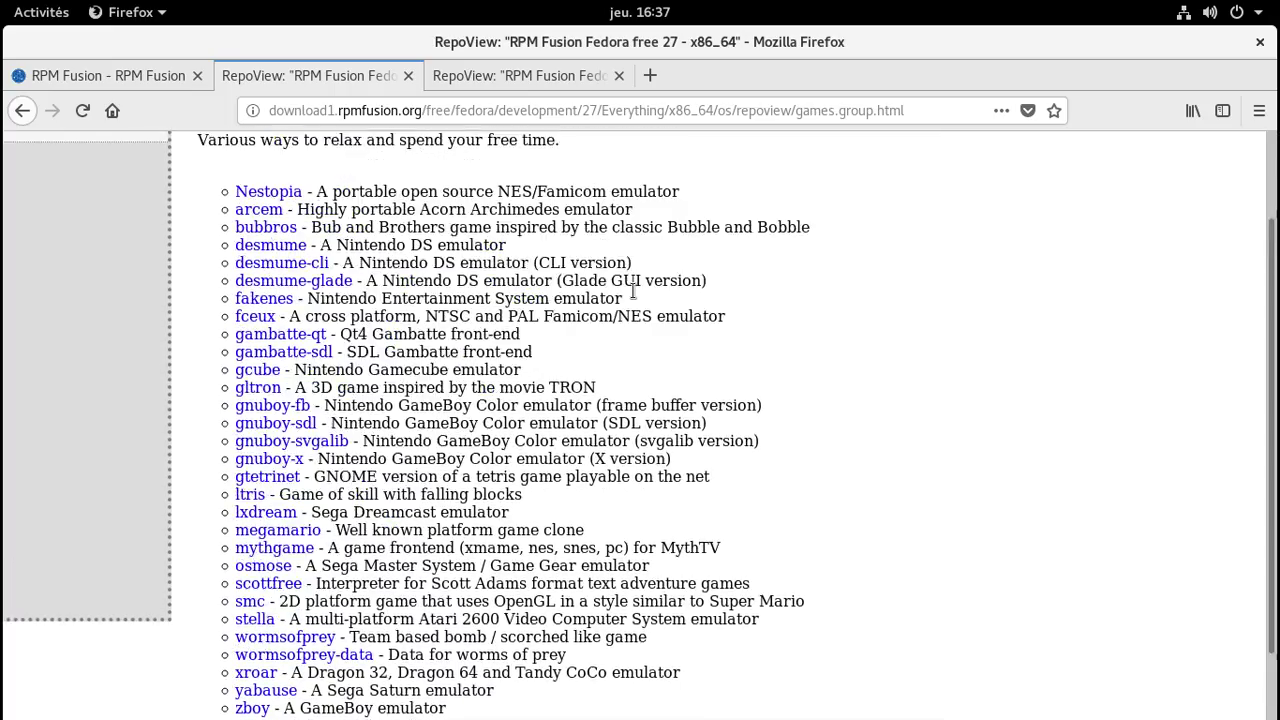
left_click(22, 111)
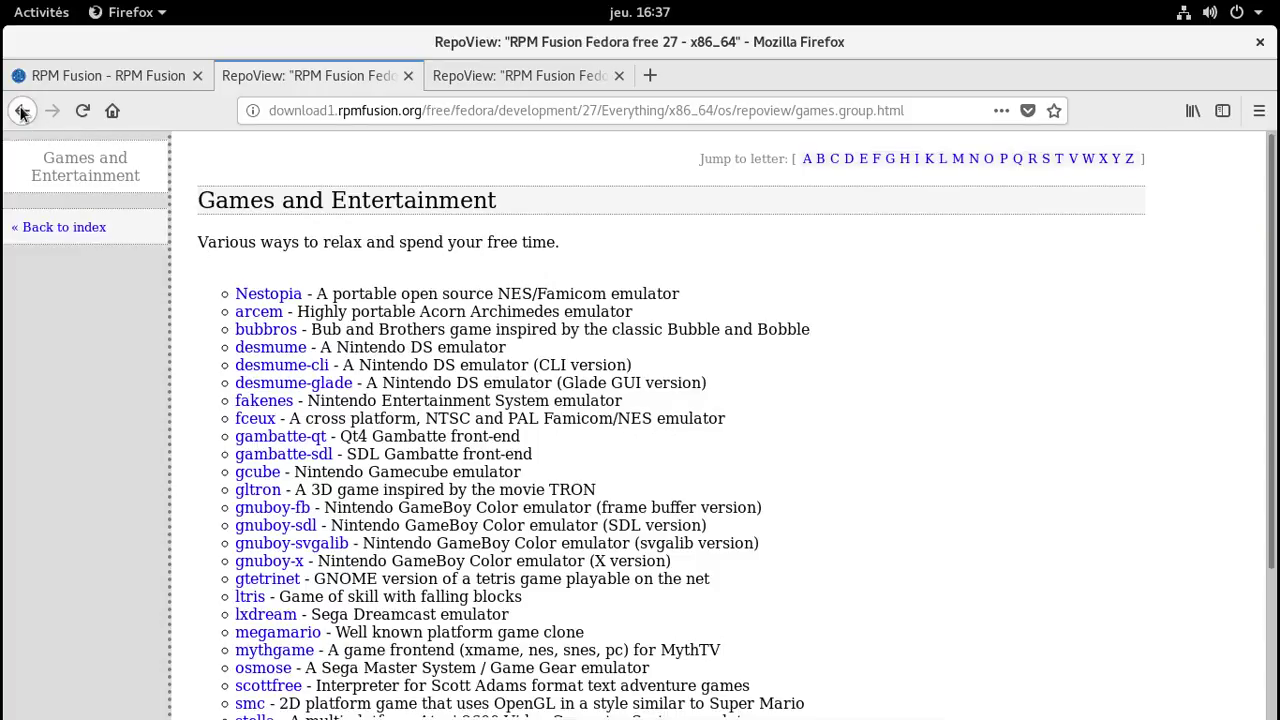
left_click(283, 292)
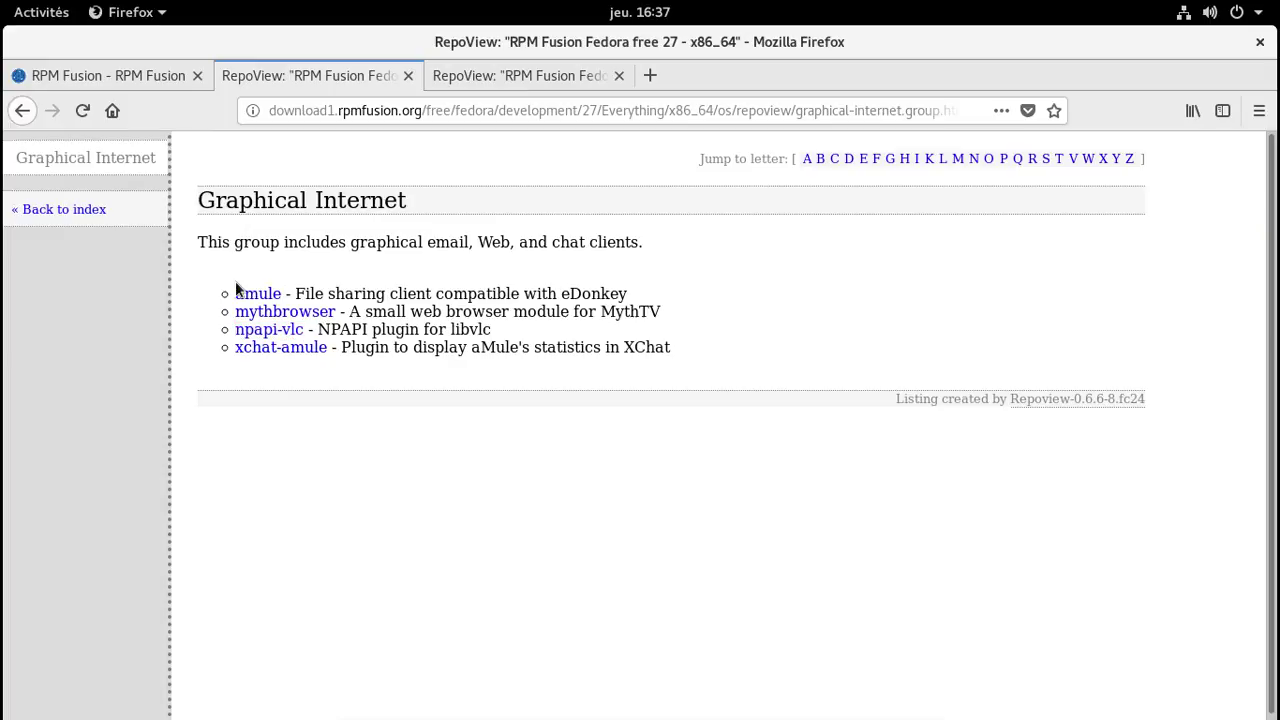
In the free package index, view the Hardware Support group and the KDE (K Desktop Environment) group
left_click(25, 111)
left_click(311, 306)
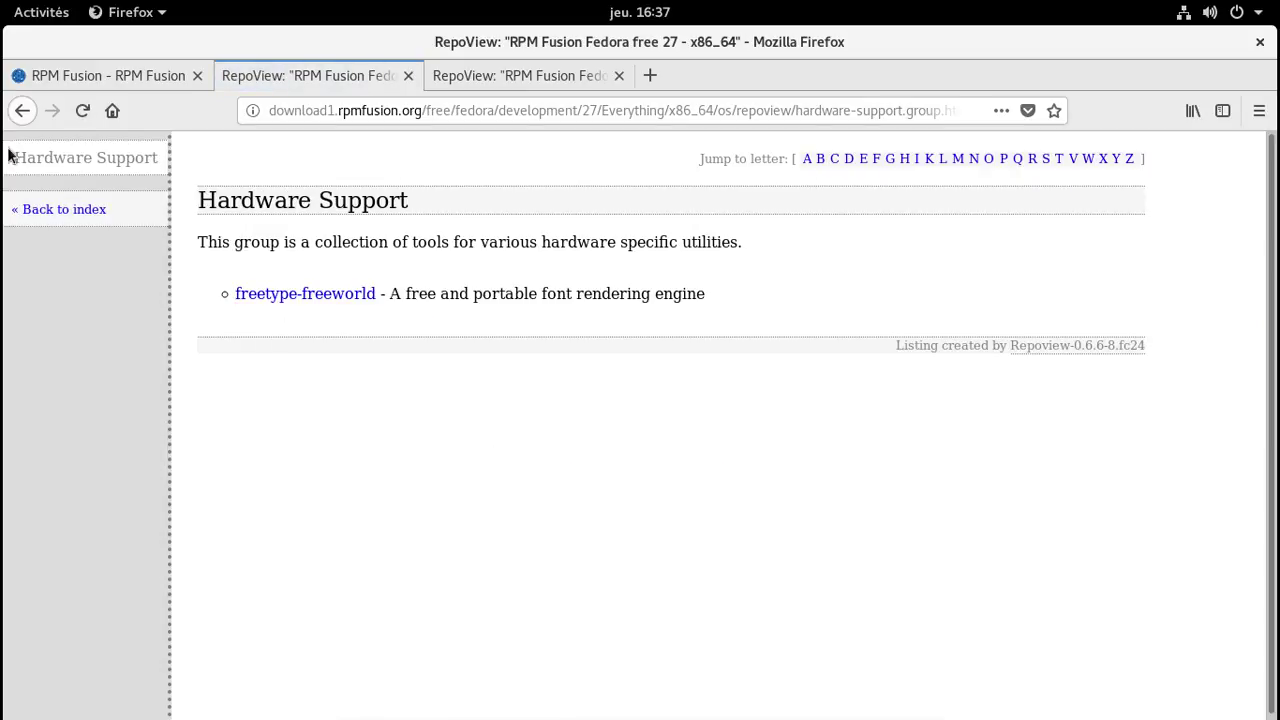
left_click(22, 110)
left_click(287, 328)
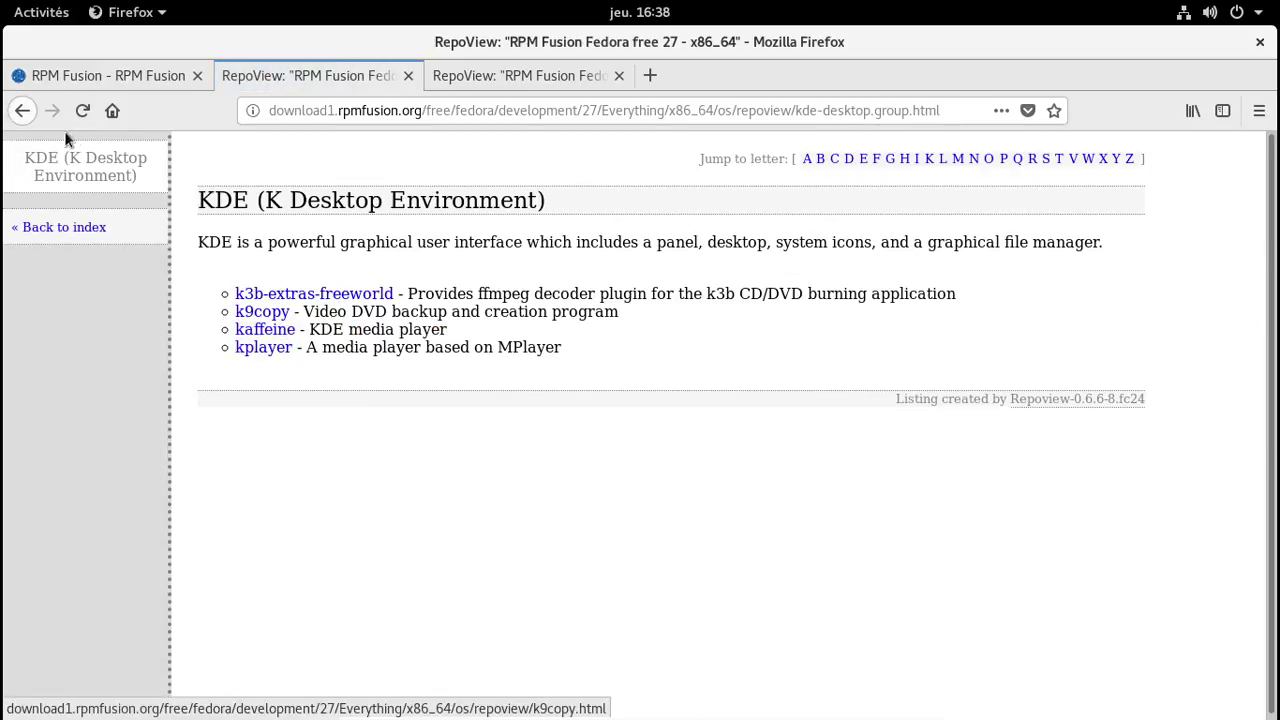
Read through the whole Sound and Video package list of the free repository, and close the free index's tab
left_click(20, 110)
left_click(288, 345)
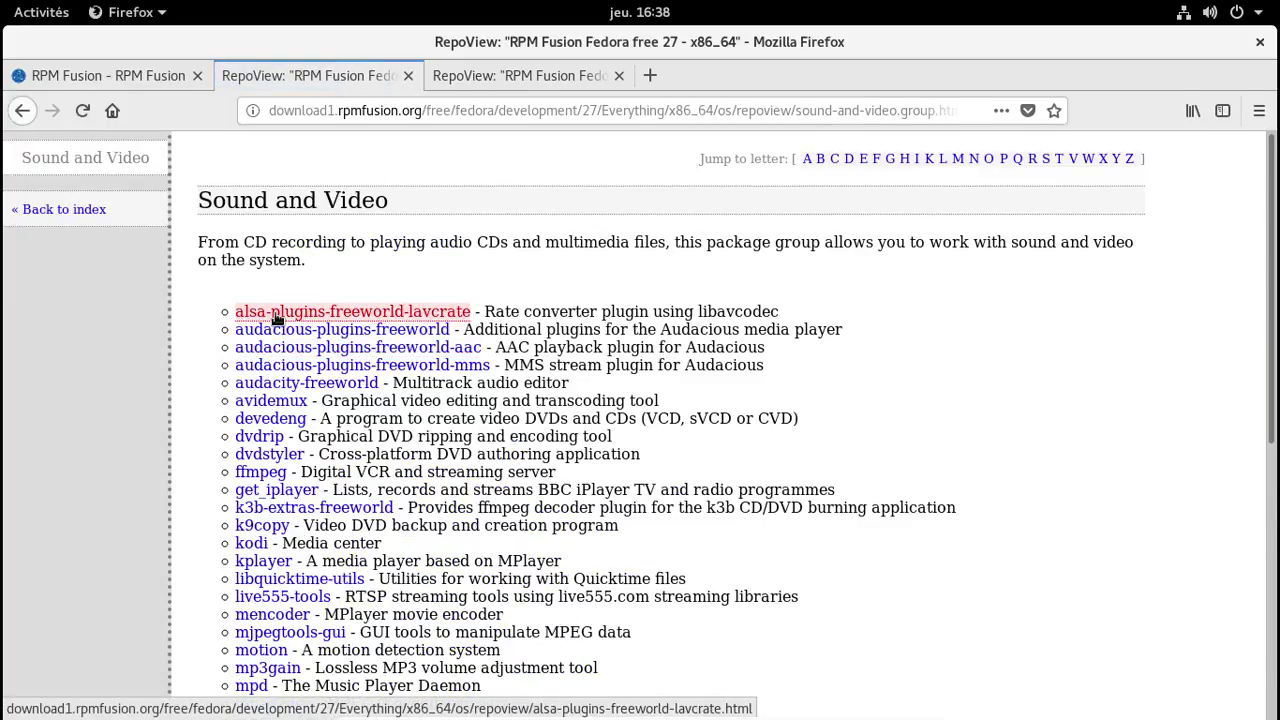
scroll(187, 433, "down", 1)
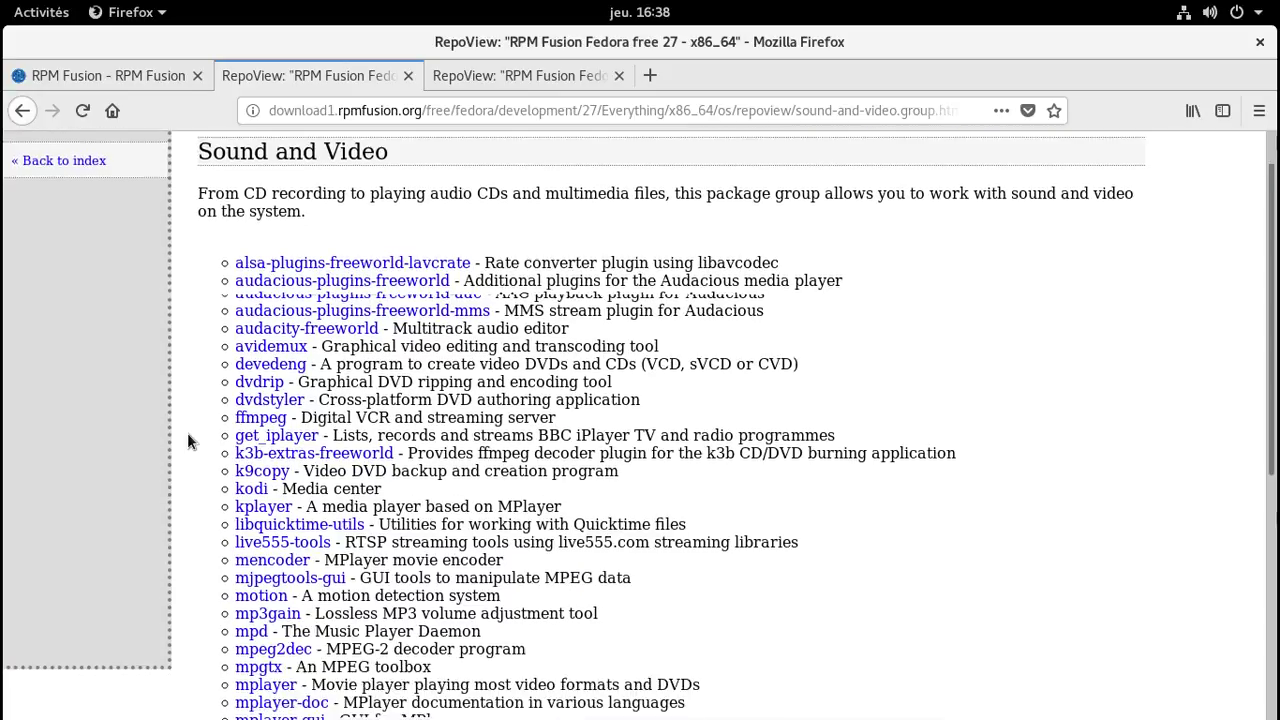
scroll(187, 433, "down", 2)
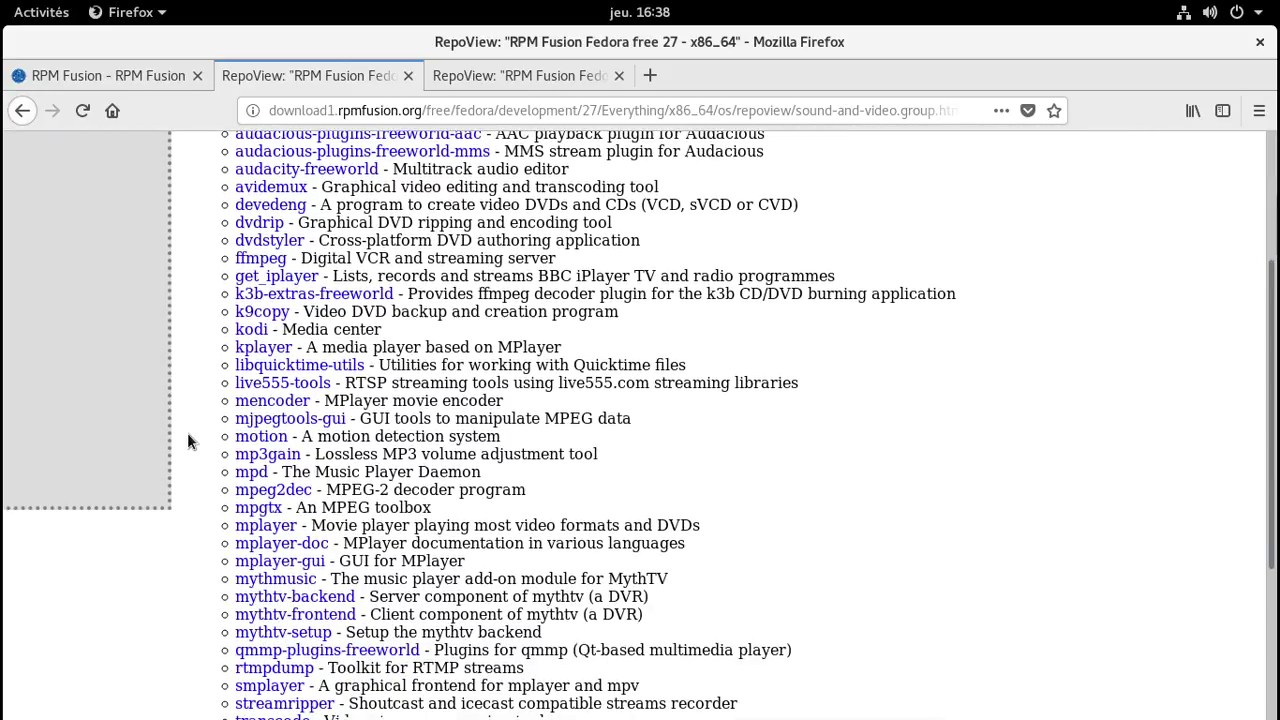
scroll(187, 440, "down", 2)
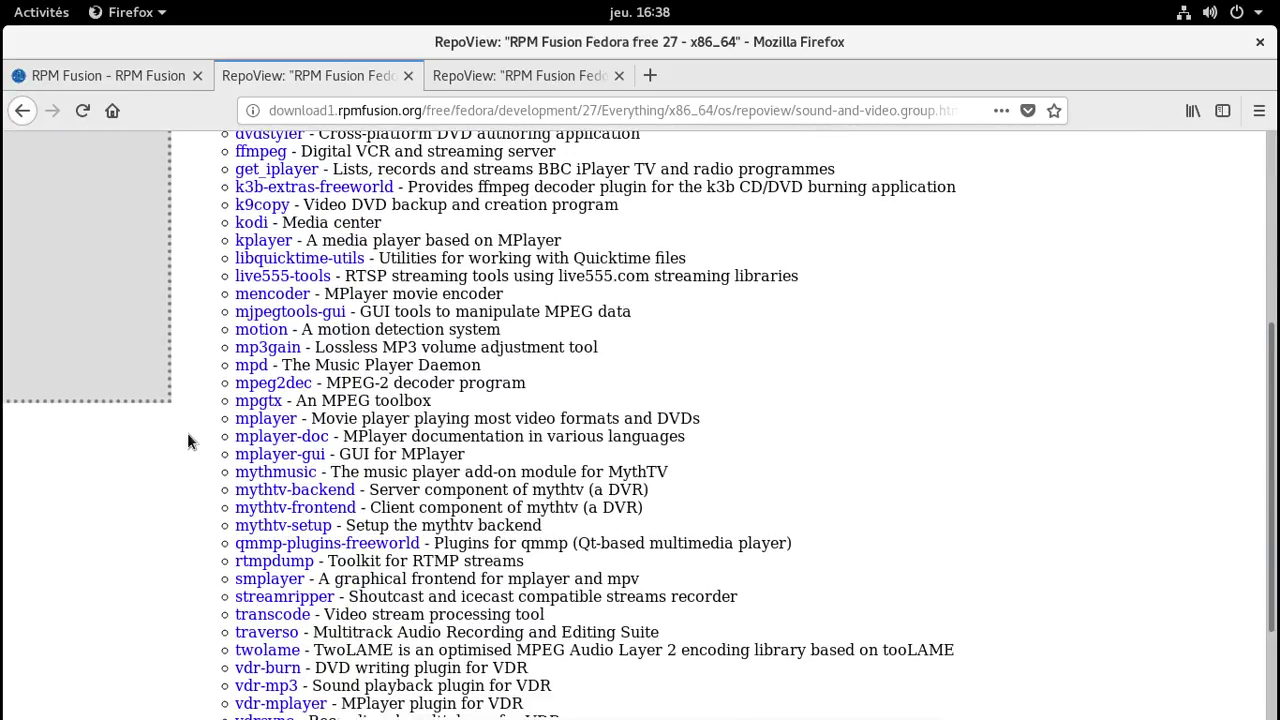
scroll(188, 441, "down", 2)
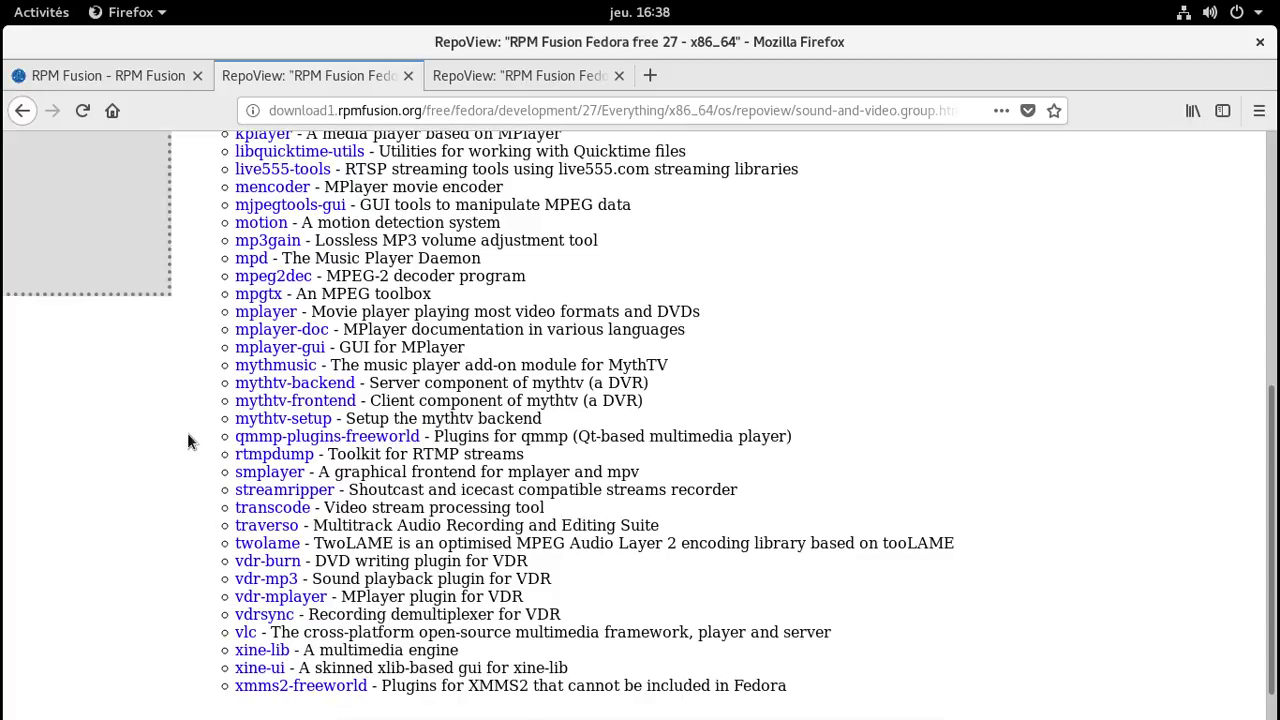
scroll(187, 440, "down", 1)
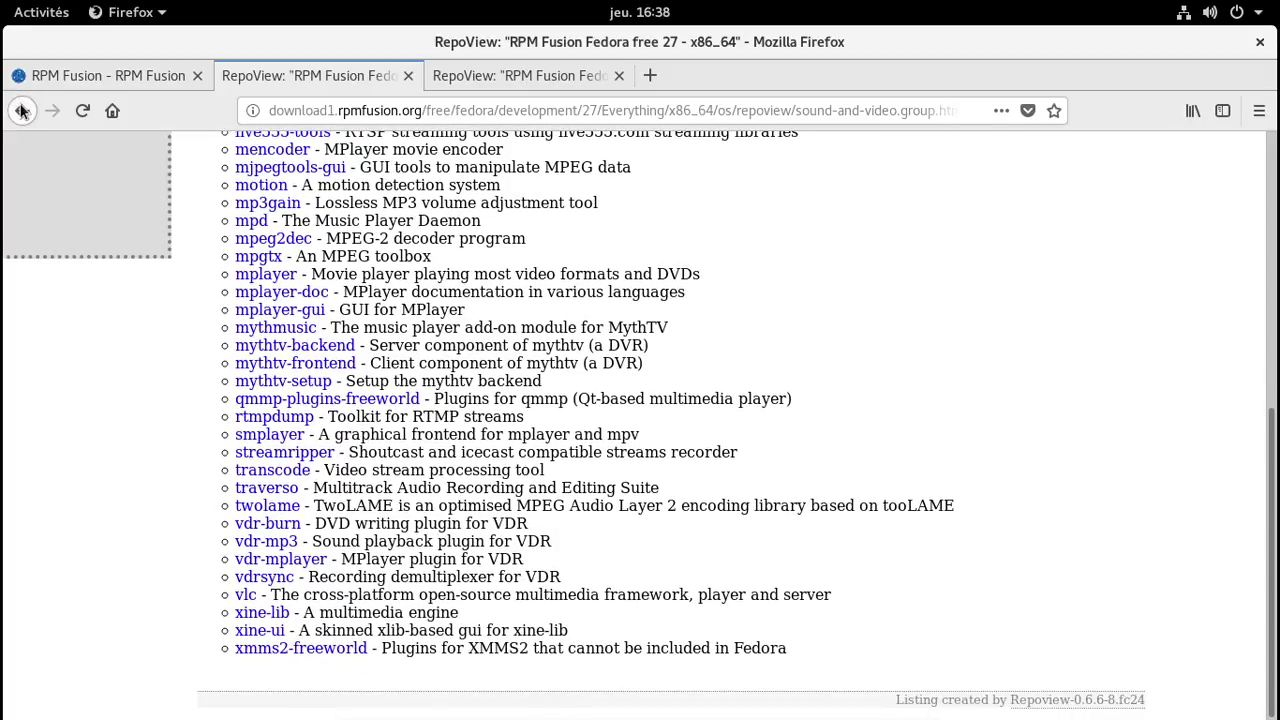
left_click(21, 110)
left_click(408, 76)
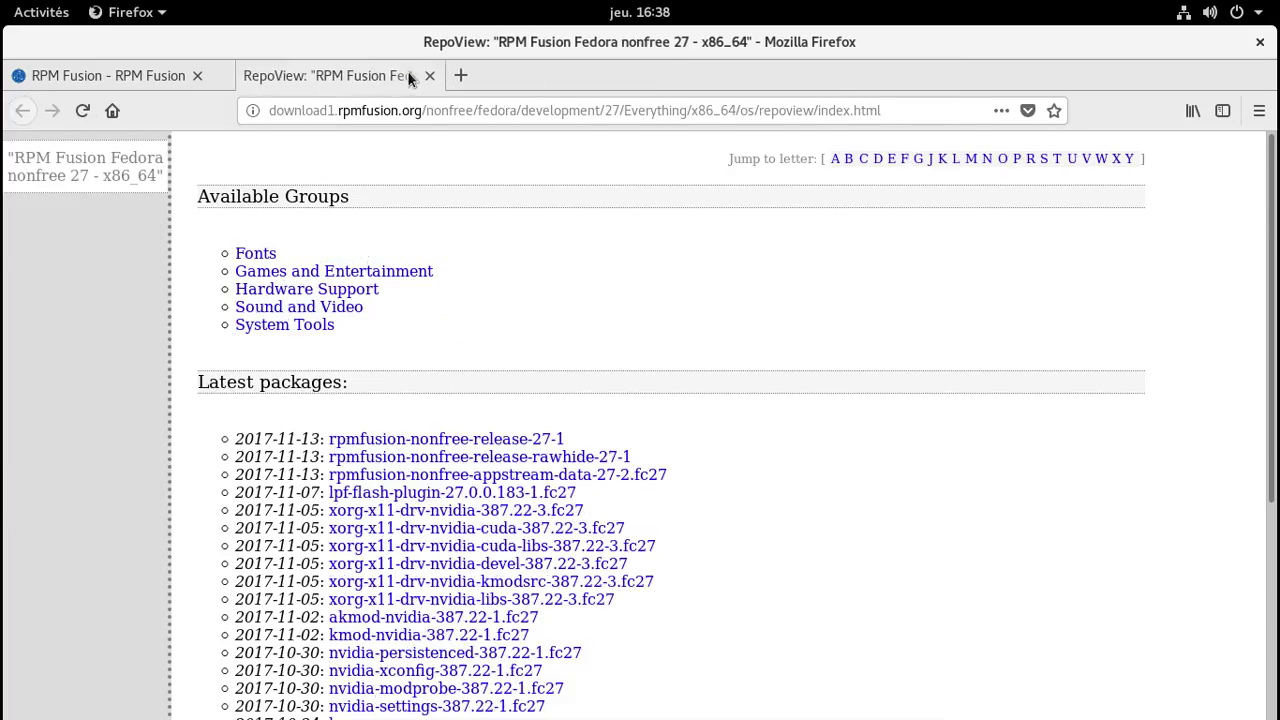
In the nonfree Fedora 27 package index, view the Fonts group and the Games and Entertainment group
scroll(451, 273, "down", 3)
scroll(383, 257, "up", 2)
left_click(255, 203)
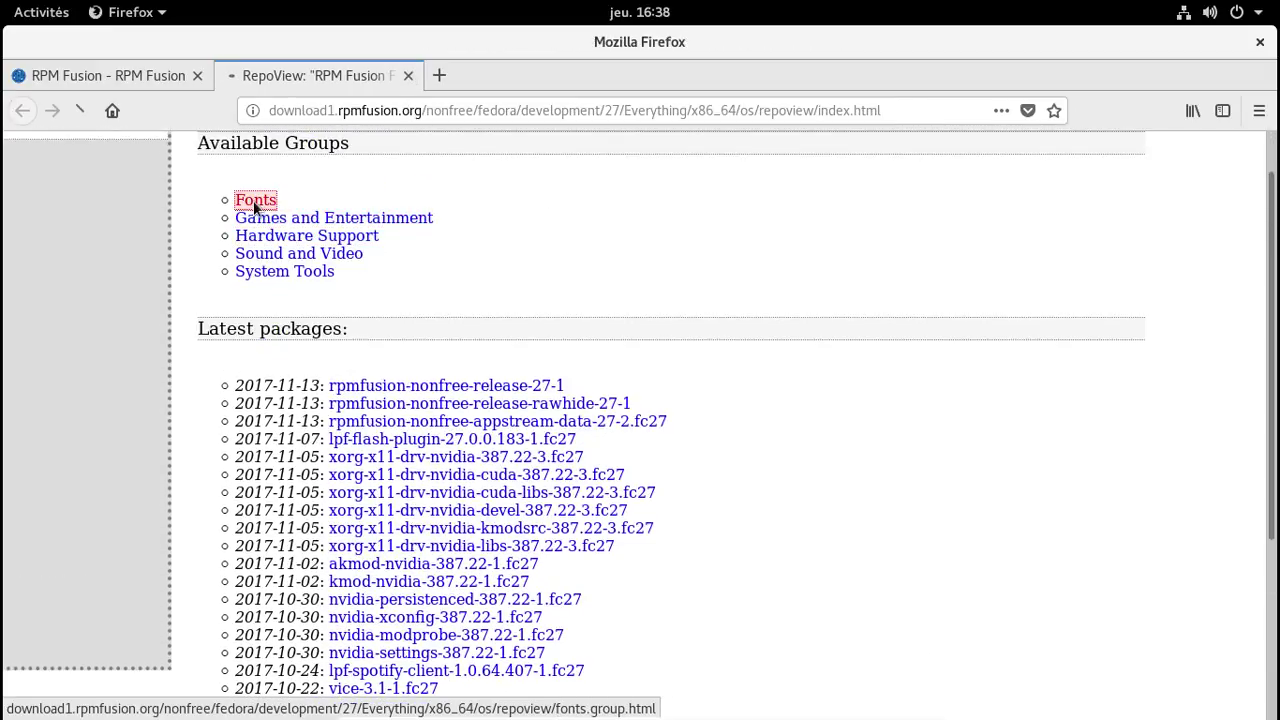
left_click(19, 112)
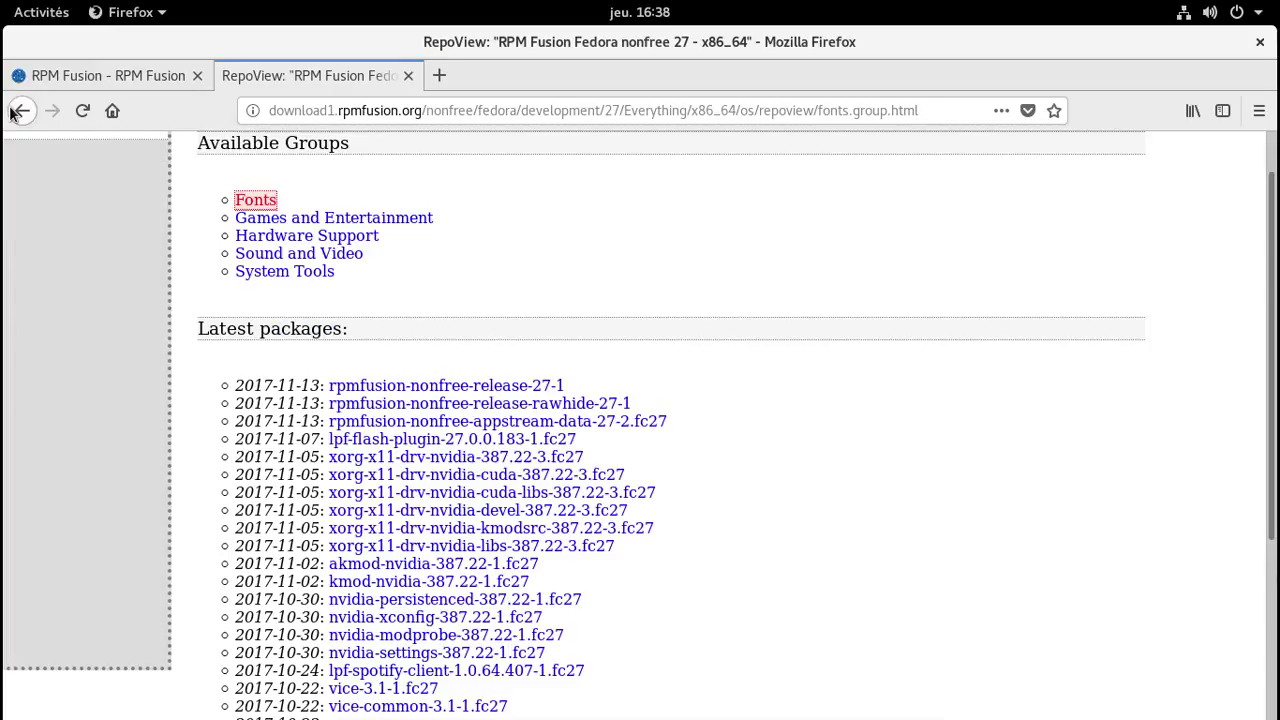
left_click(331, 222)
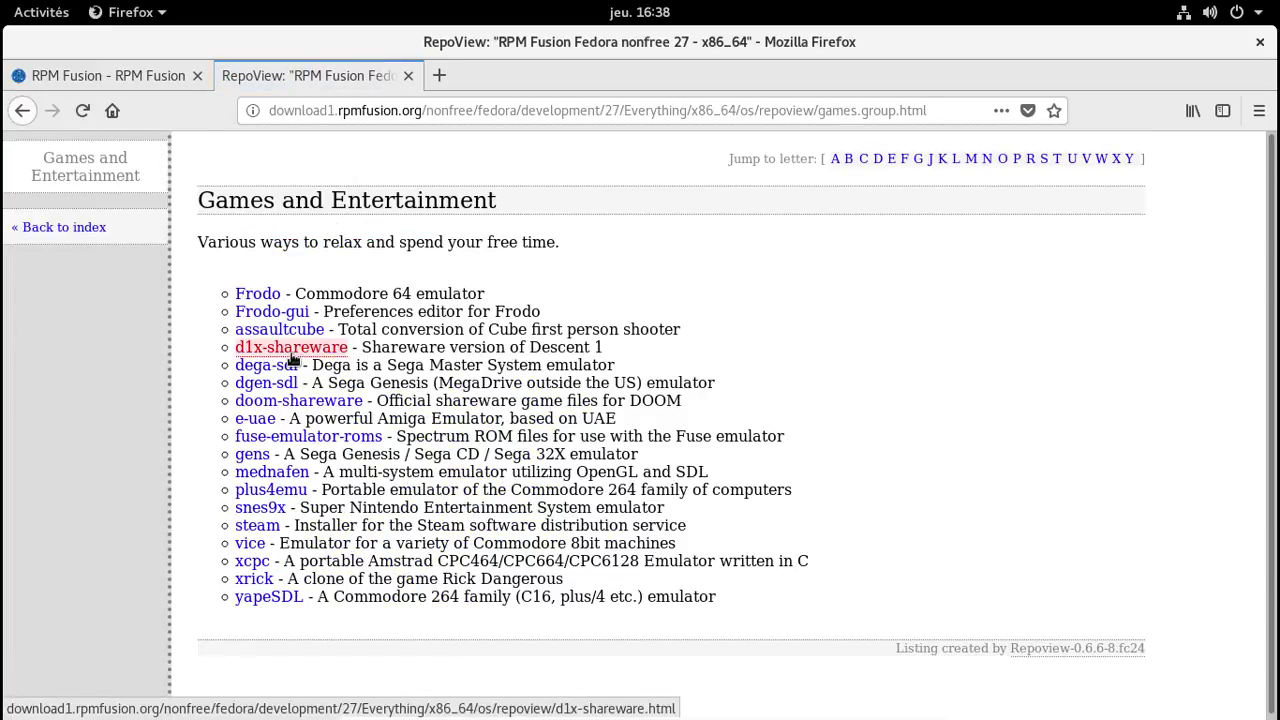
View the Hardware Support group and the Sound and Video group in the nonfree package index
left_click(20, 112)
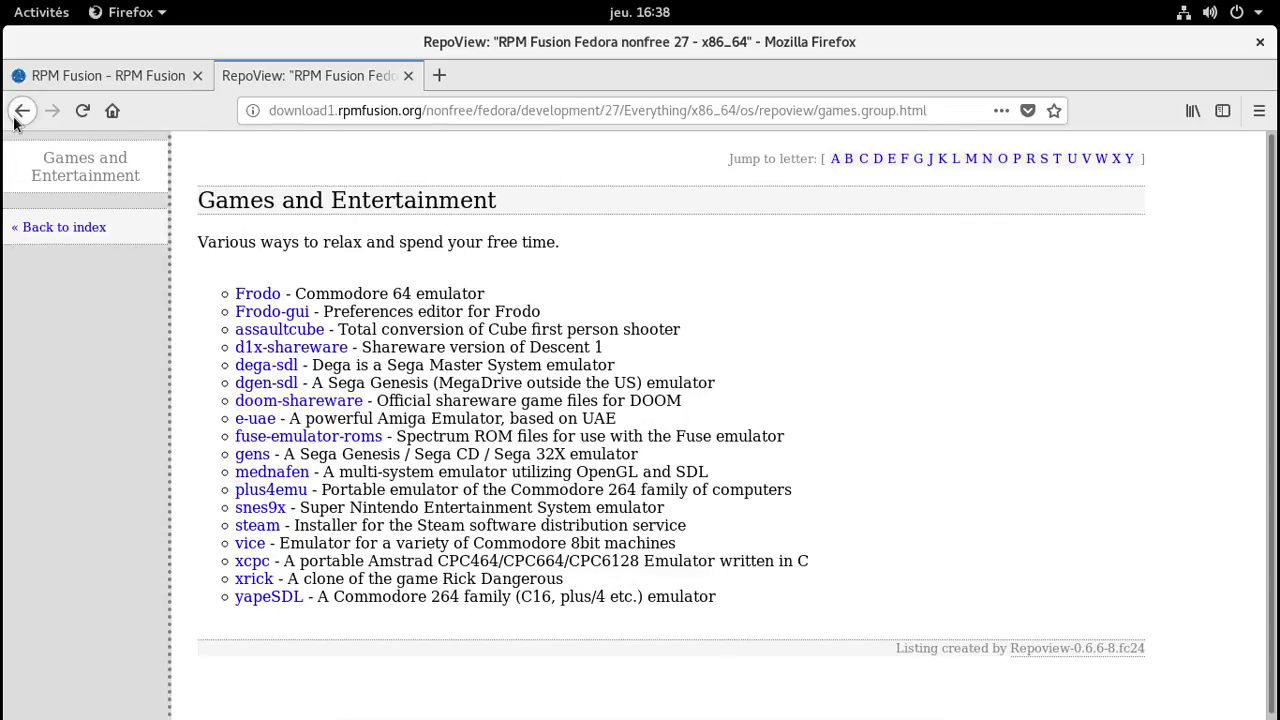
left_click(287, 238)
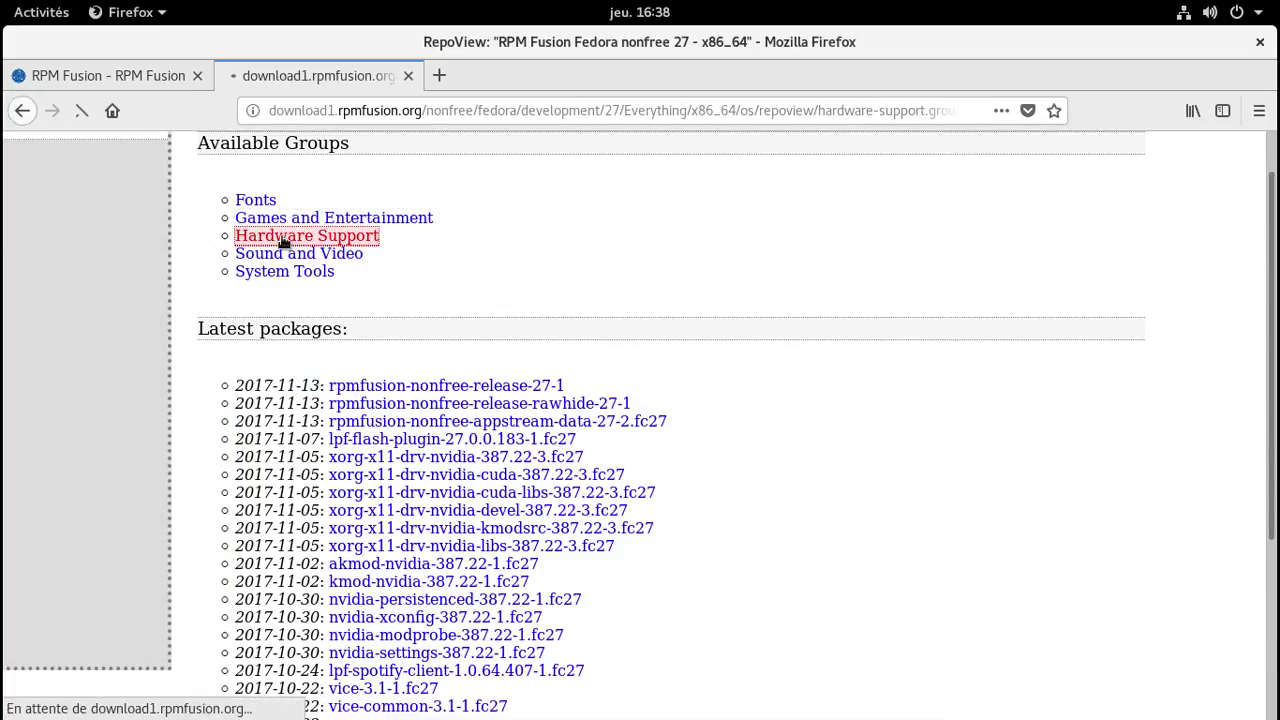
left_click(20, 112)
left_click(295, 256)
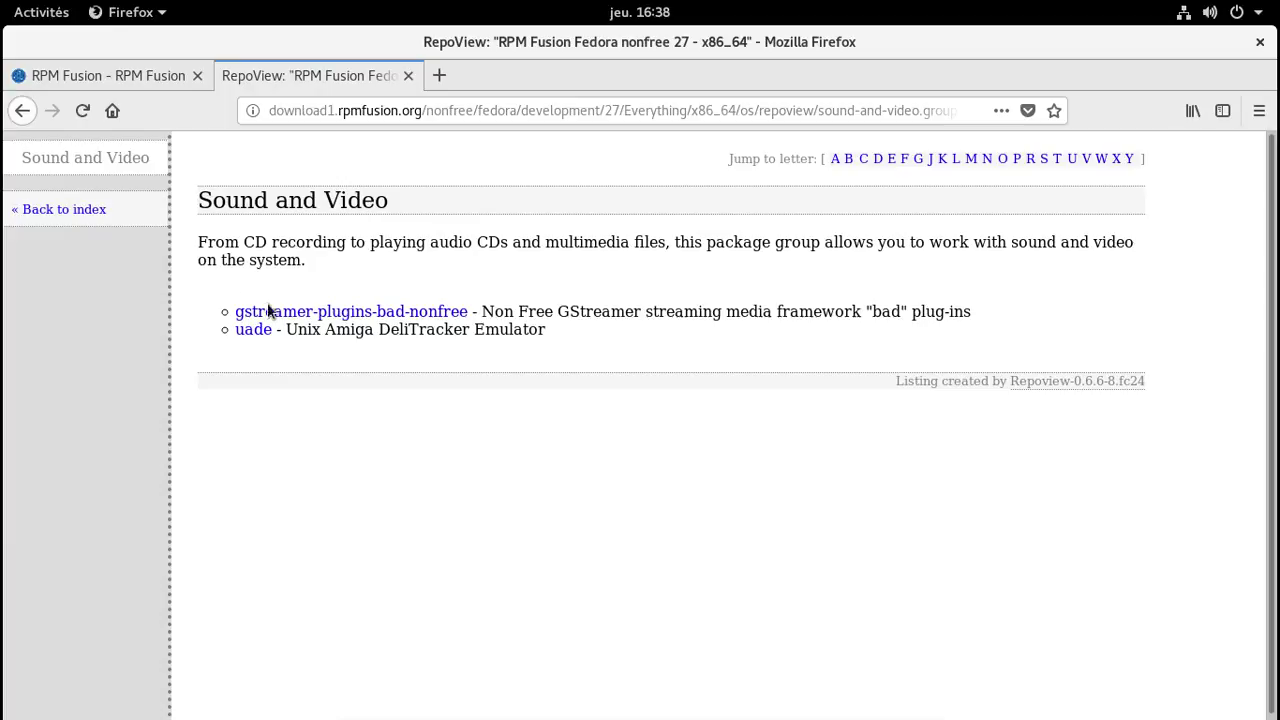
View the System Tools group in the nonfree package index, and close the index and the browser window
left_click(23, 110)
left_click(288, 274)
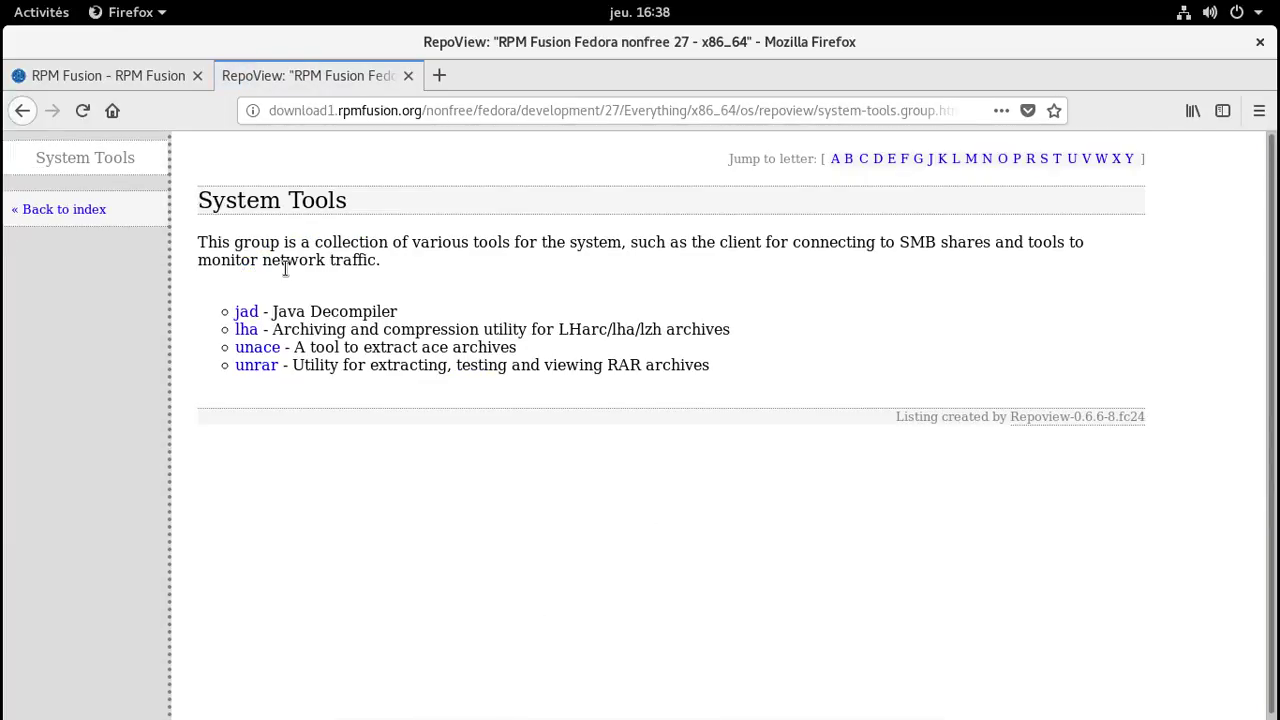
left_click(408, 75)
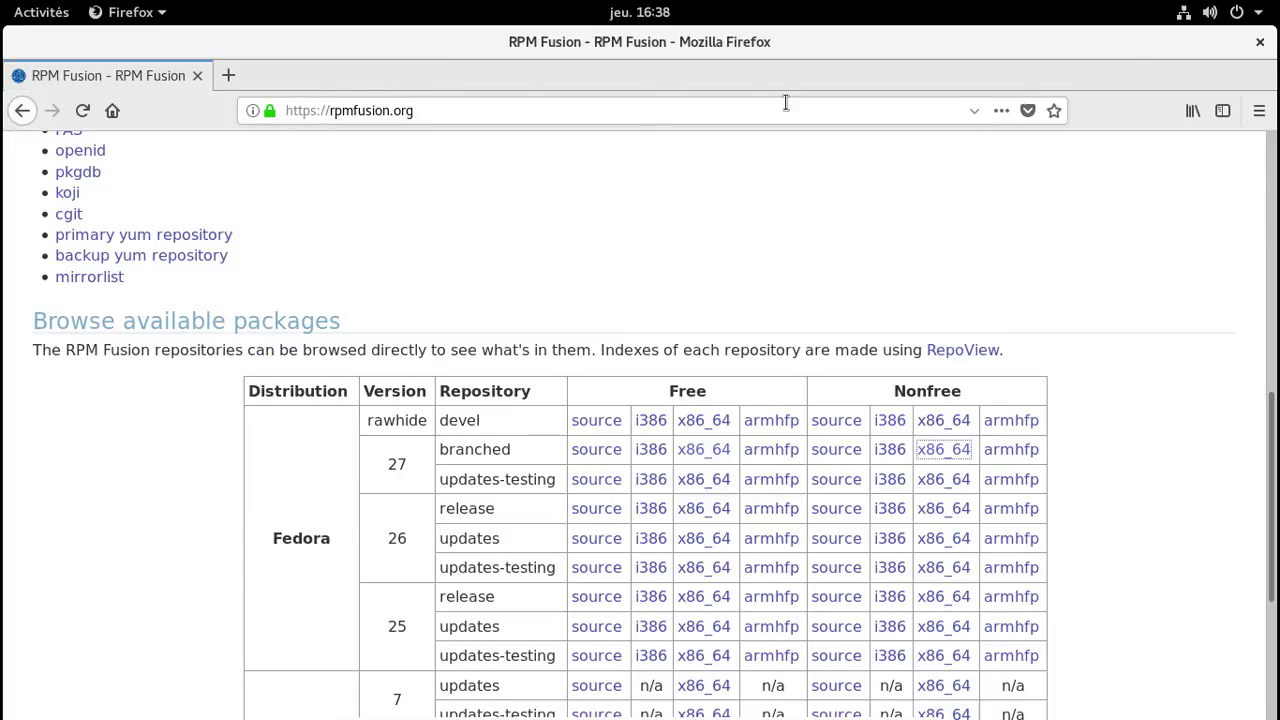
left_click(1257, 44)
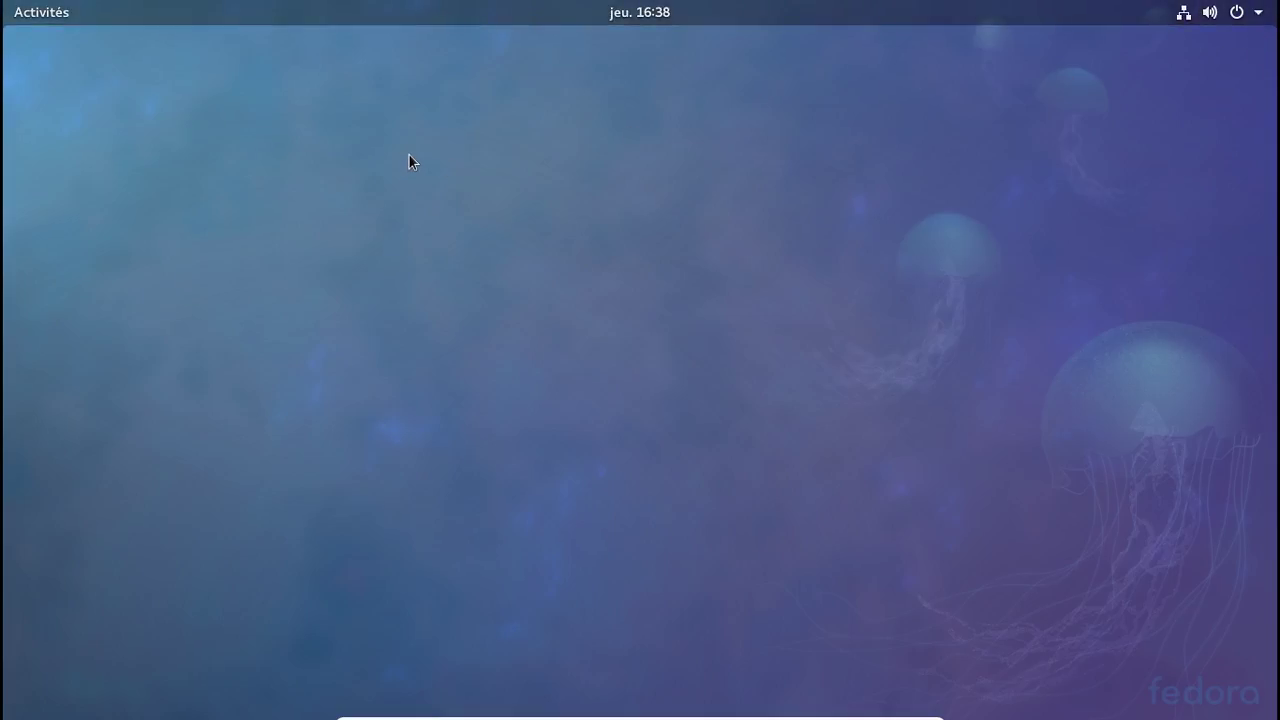
Search the activities overview for an installed GNOME tweaks application using "ajusteme" and "twe"
key("super")
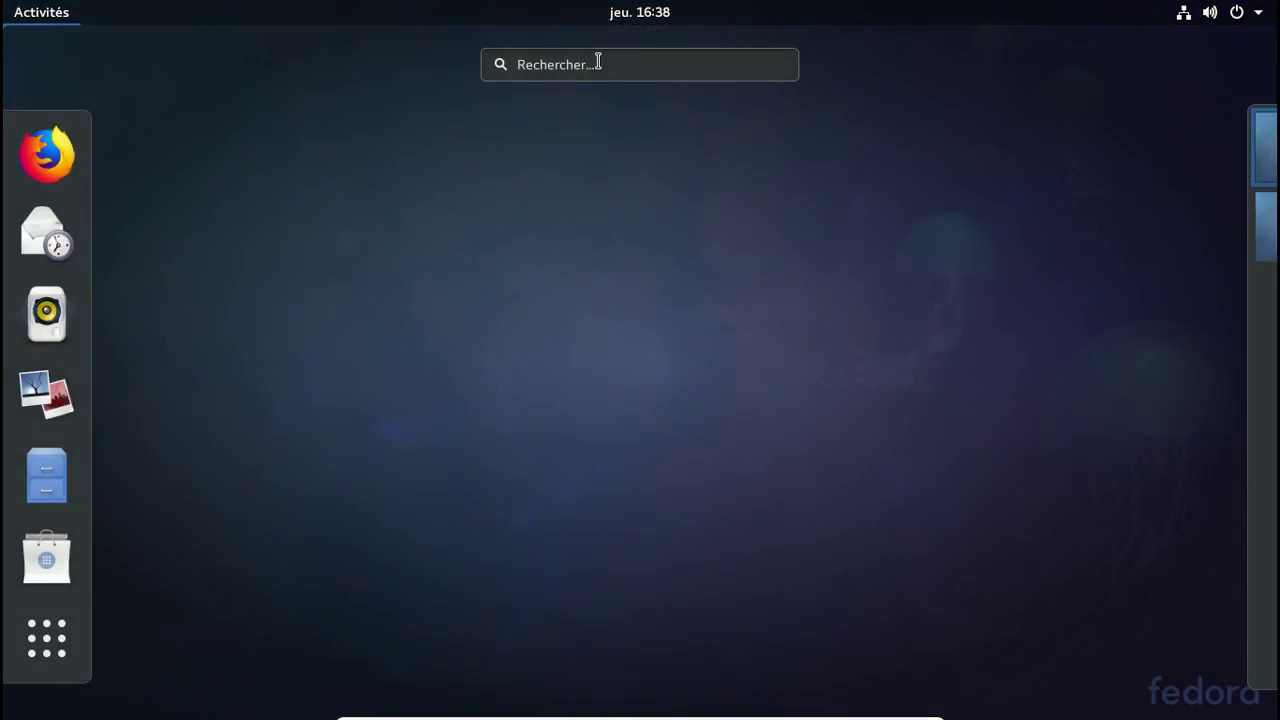
type("ajust")
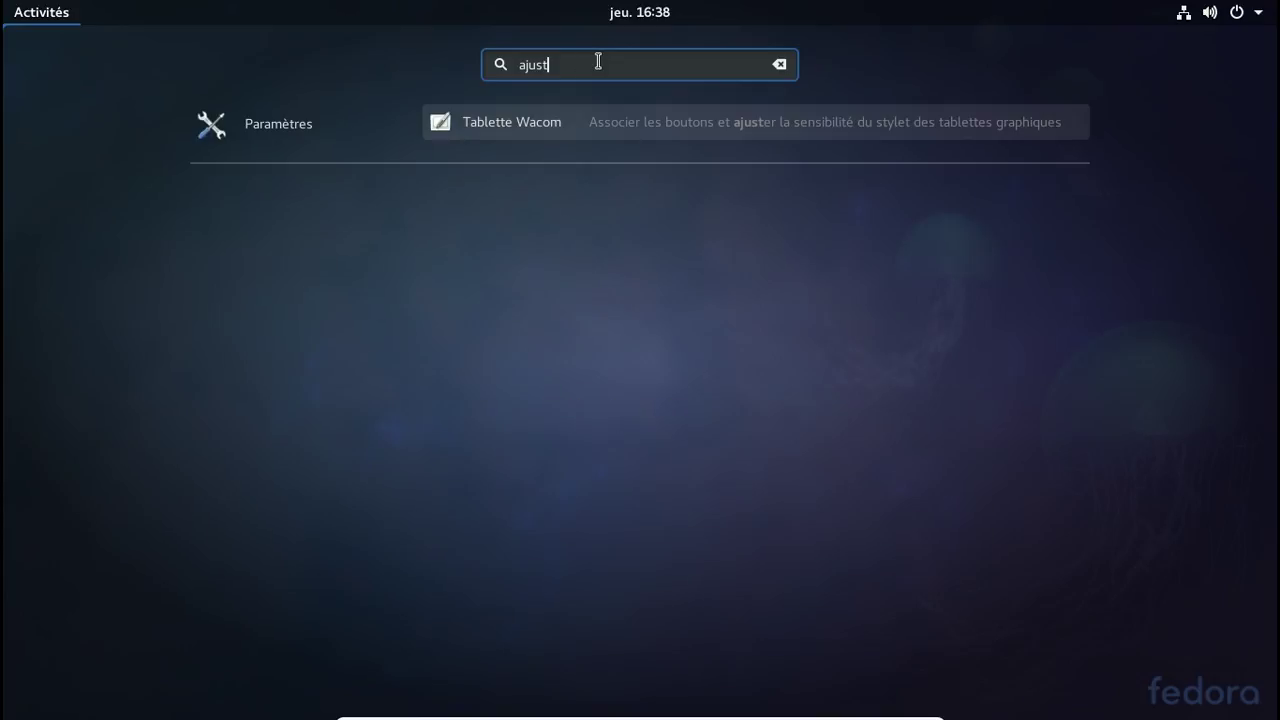
type("eme")
key("BackSpace")
key("BackSpace")
key("BackSpace")
key("BackSpace")
key("BackSpace")
key("BackSpace")
key("BackSpace")
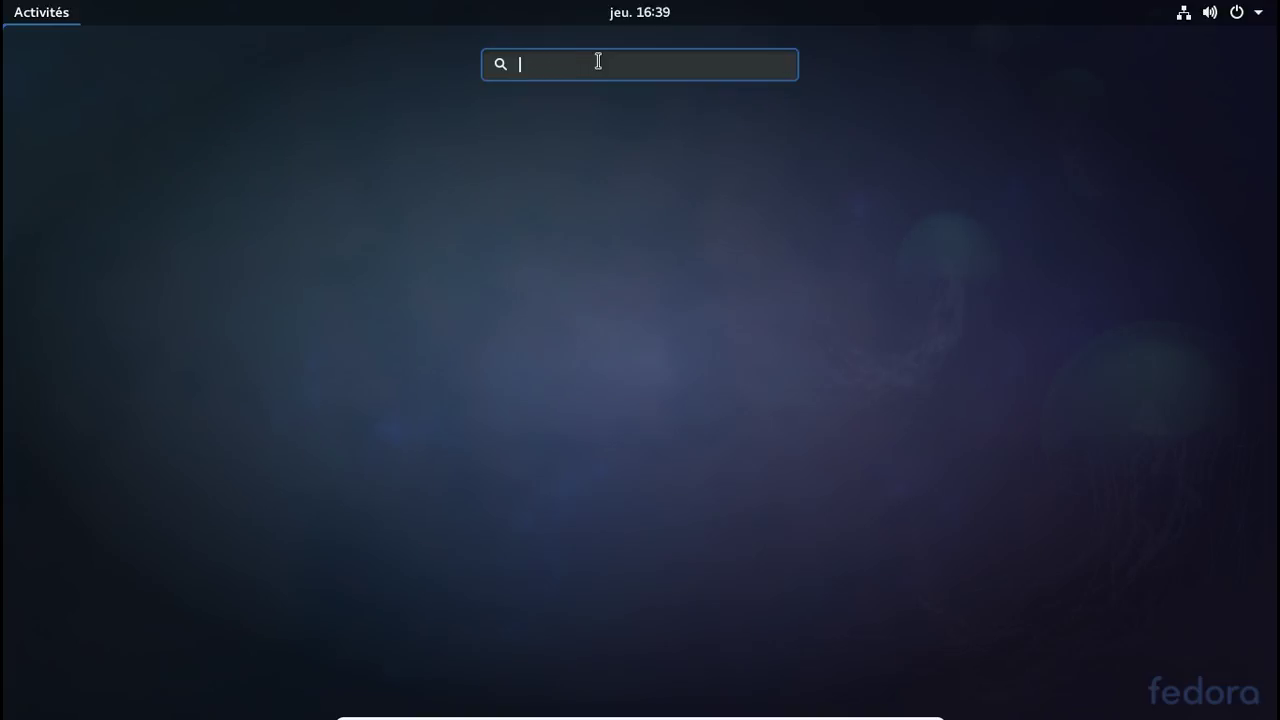
type("twe")
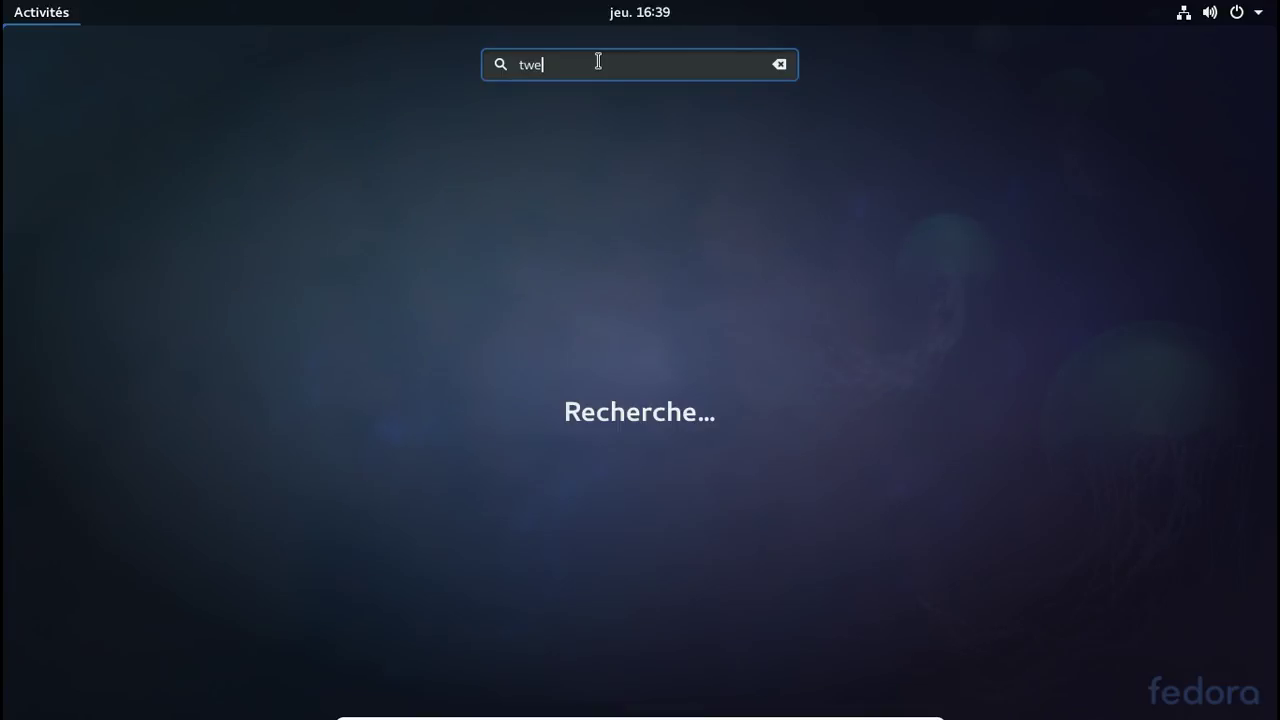
key("BackSpace")
key("BackSpace")
Find and open Paramètres, look through its list of setting categories down to Détails, and close it
type("para")
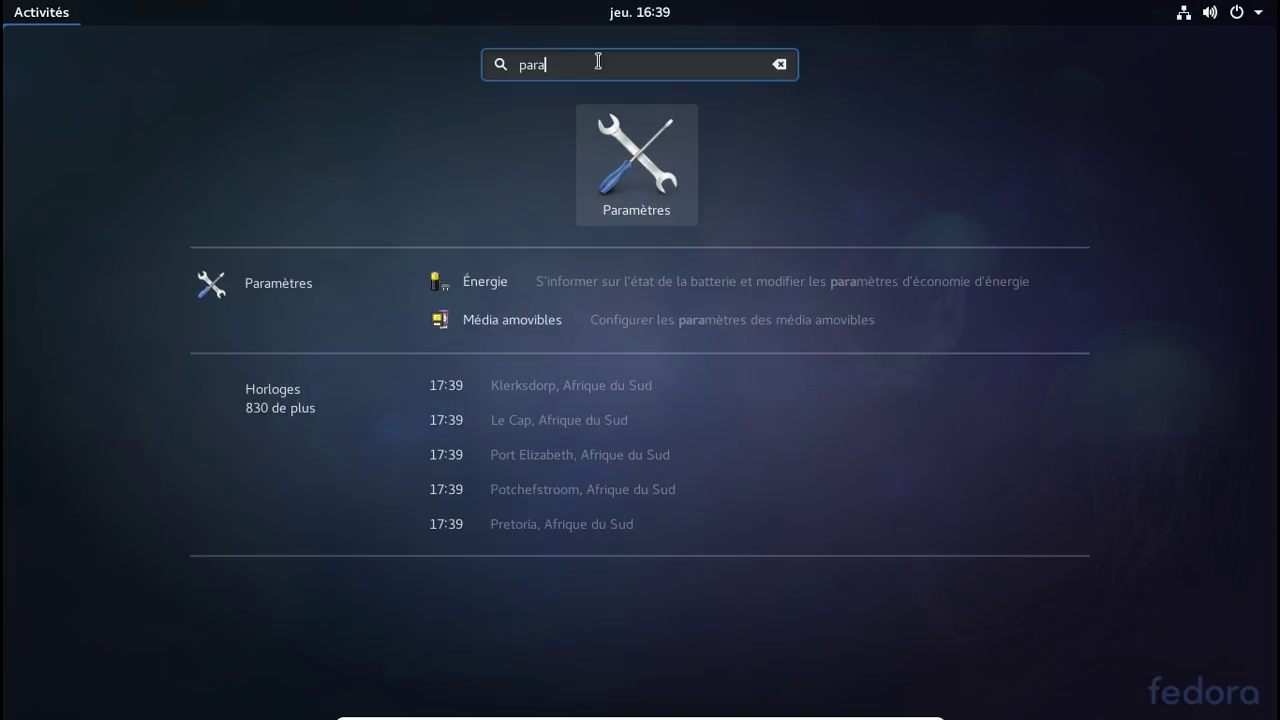
left_click(603, 136)
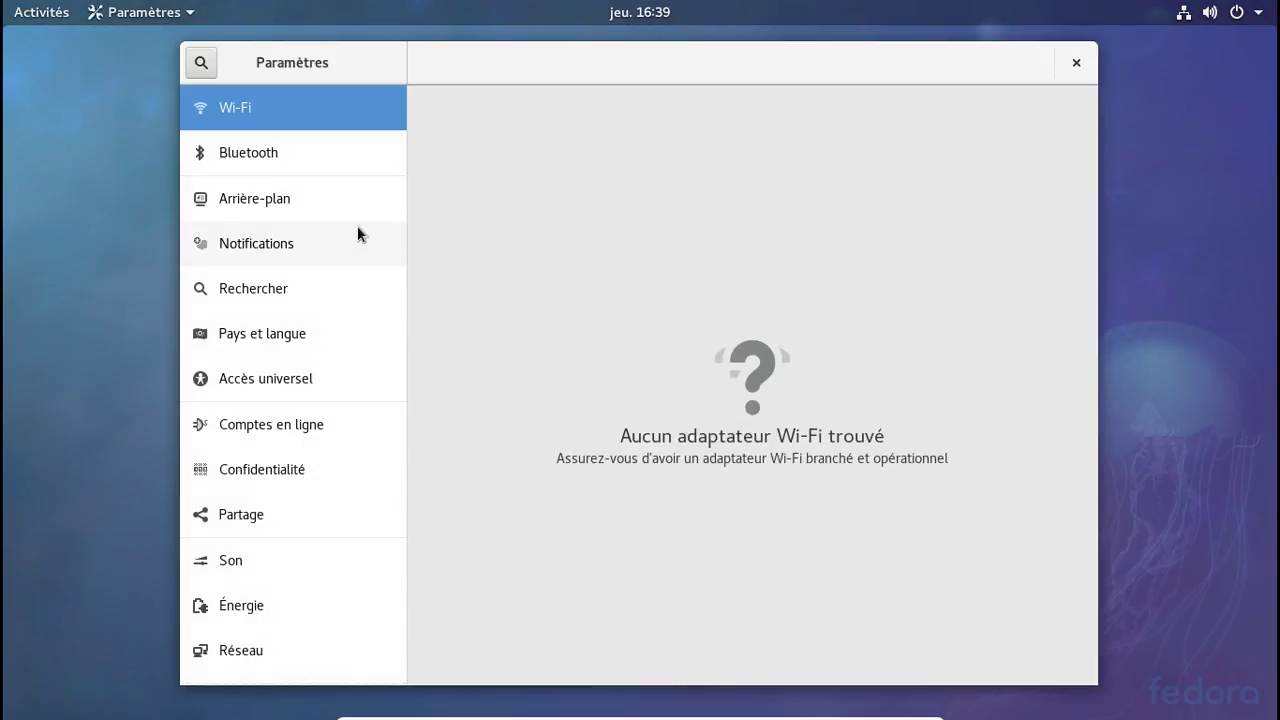
scroll(350, 230, "down", 1)
scroll(349, 224, "down", 1)
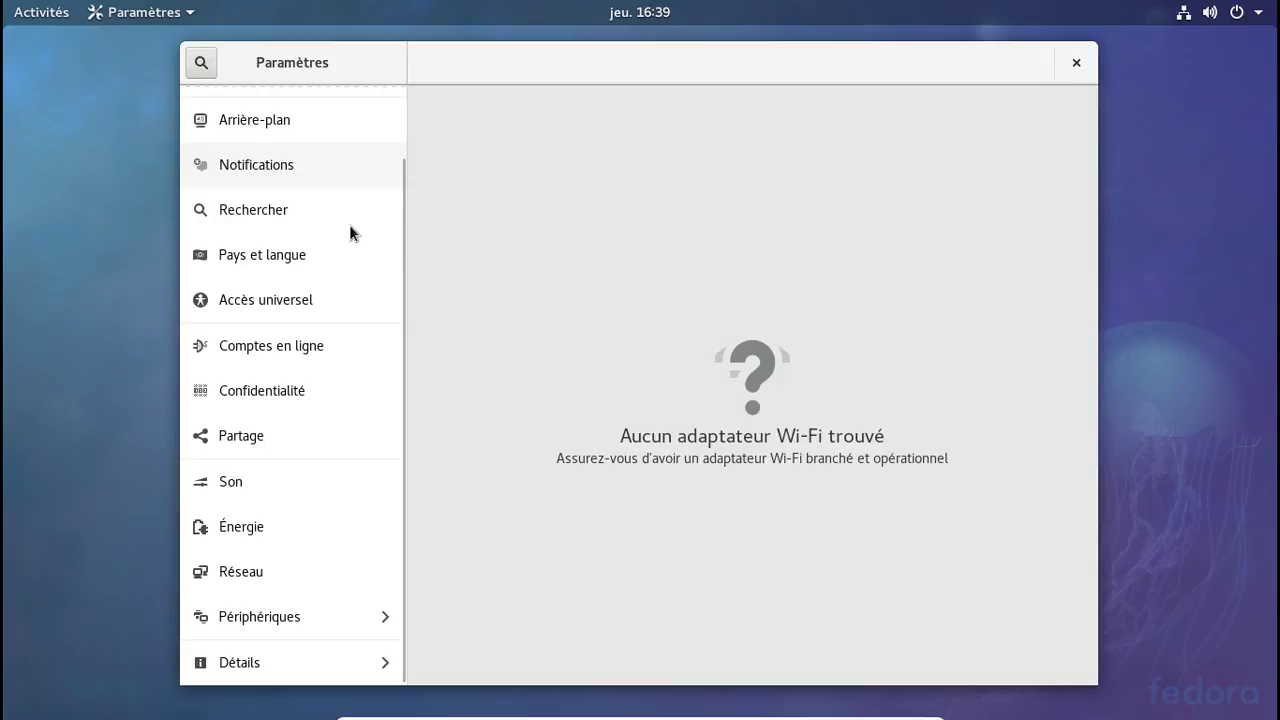
left_click(1077, 63)
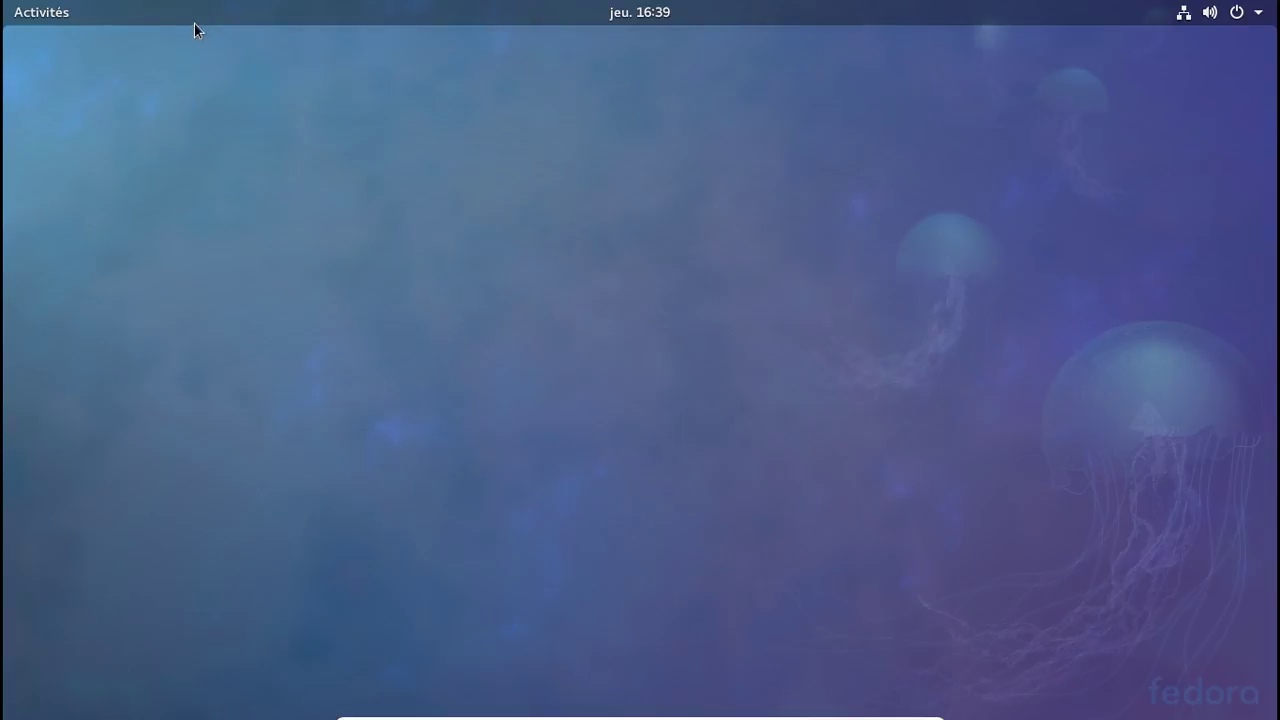
Find the Logiciels application from the activities overview and open it
left_click(70, 12)
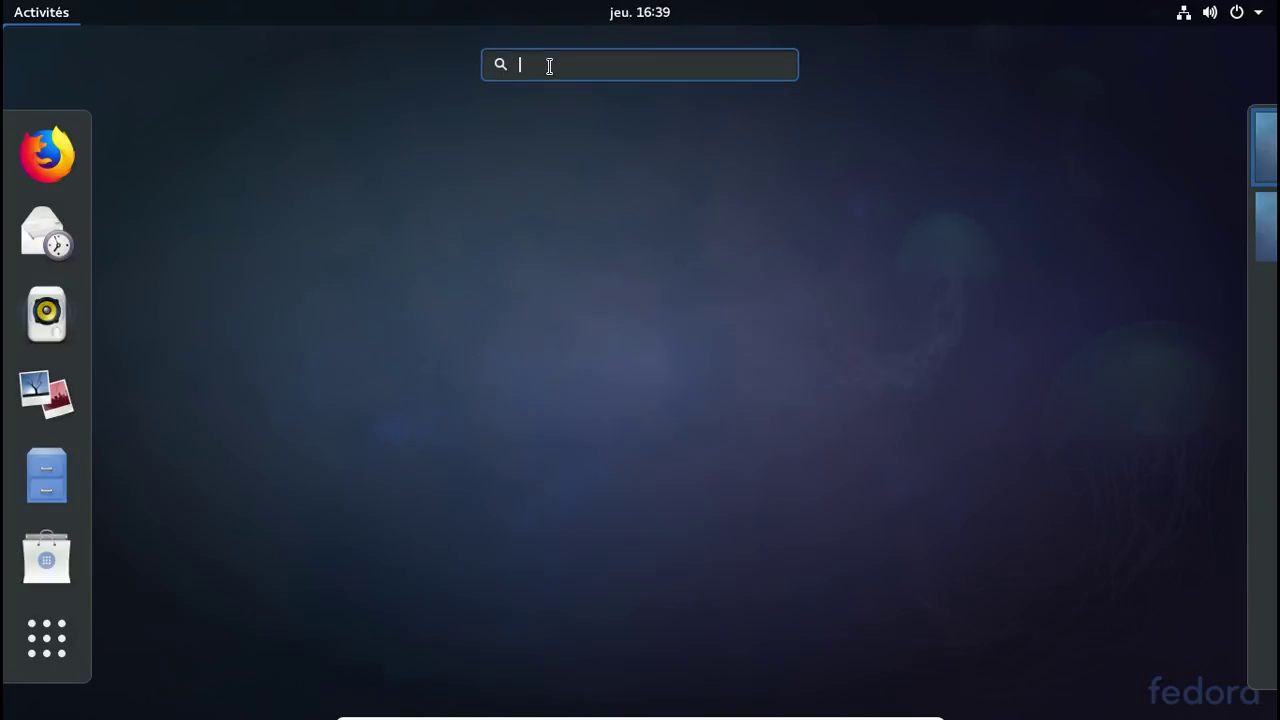
type("logicie")
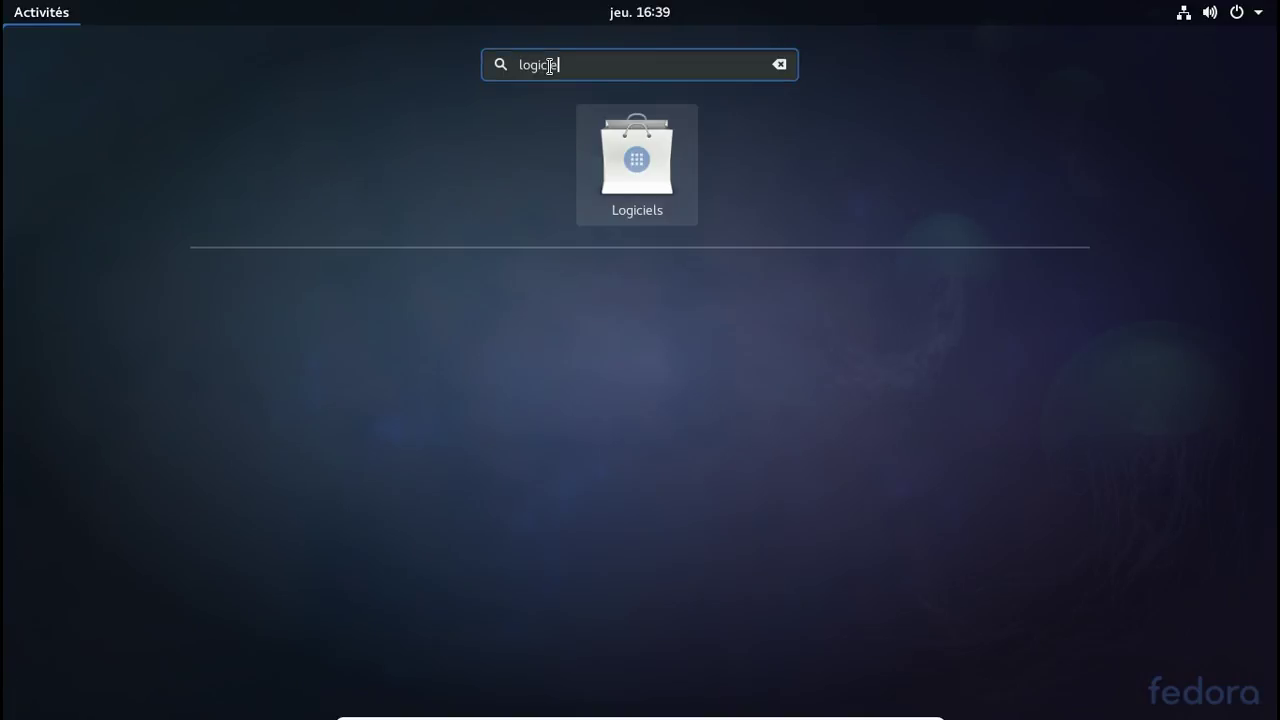
key("Return")
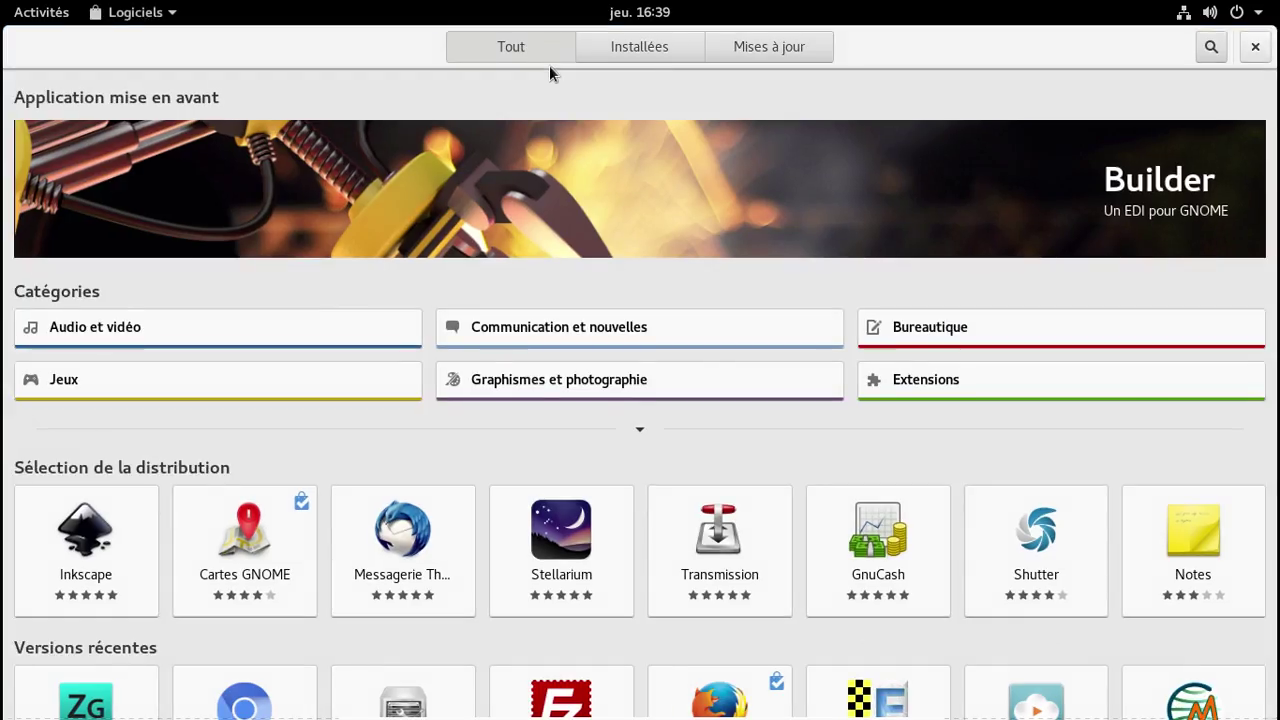
Search the software catalogue for "tweak" and open the Ajustements de GNOME details page
left_click(1211, 47)
type("twea")
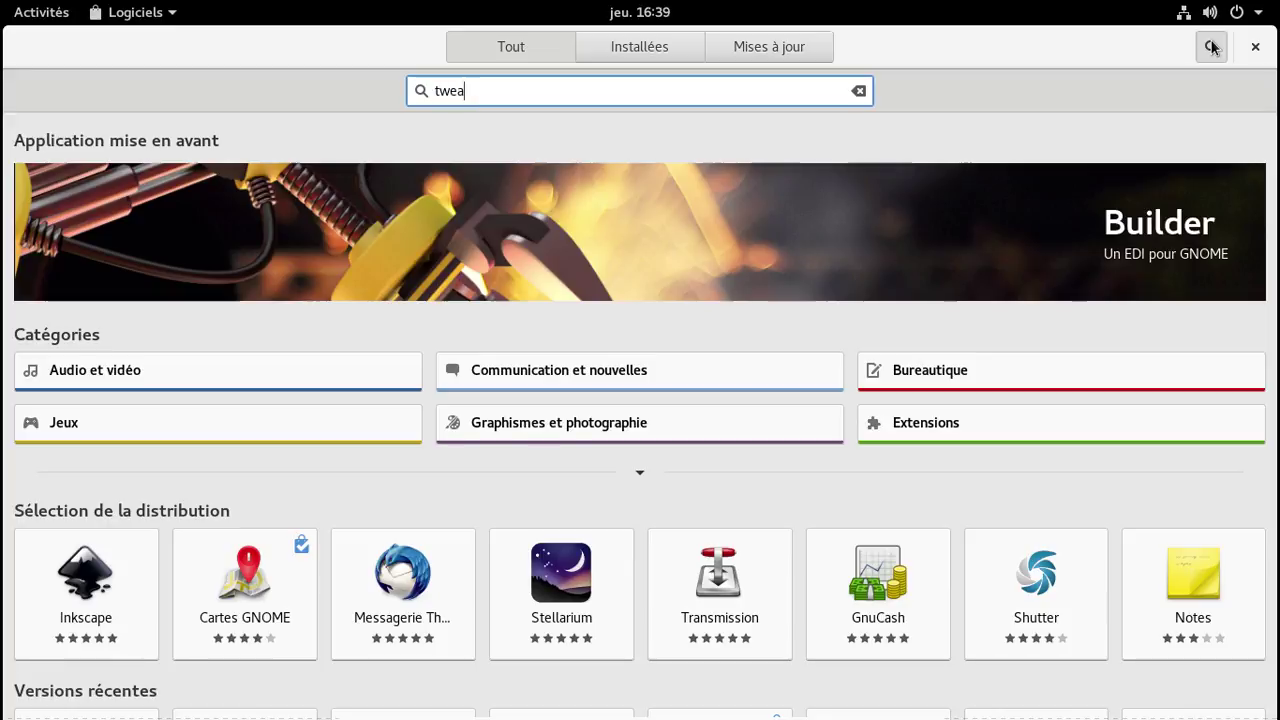
type("k")
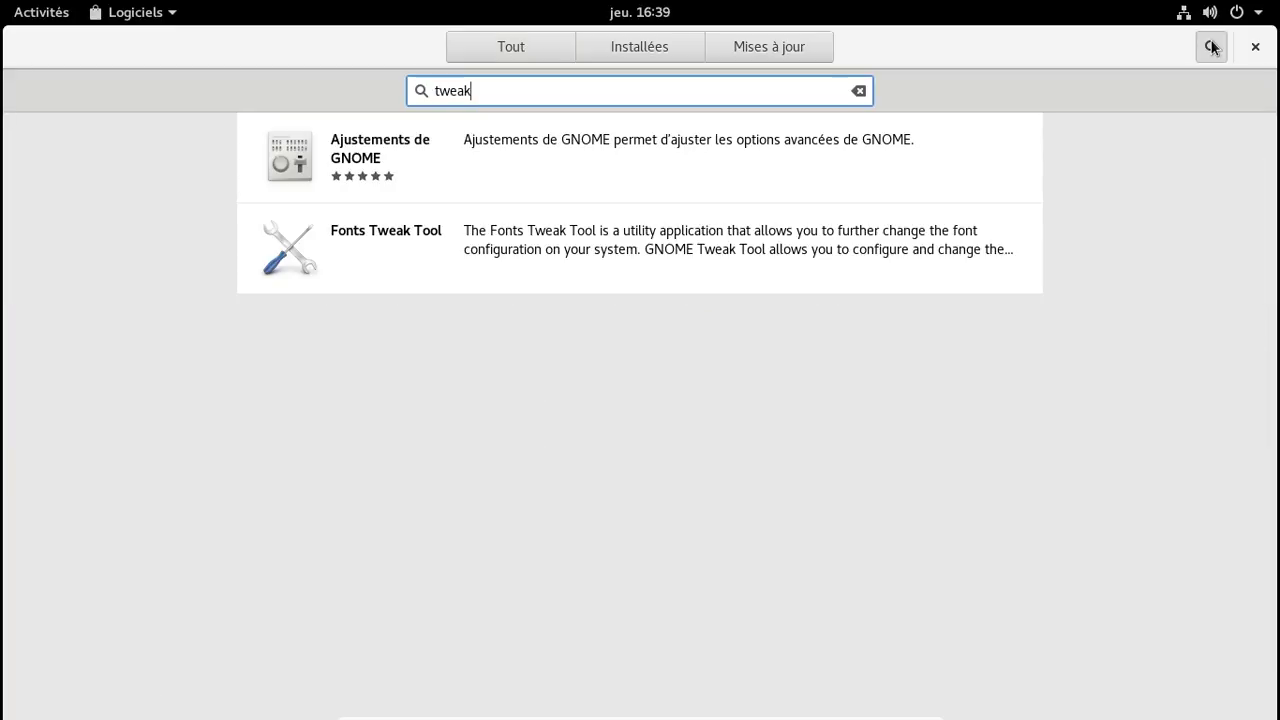
left_click(734, 171)
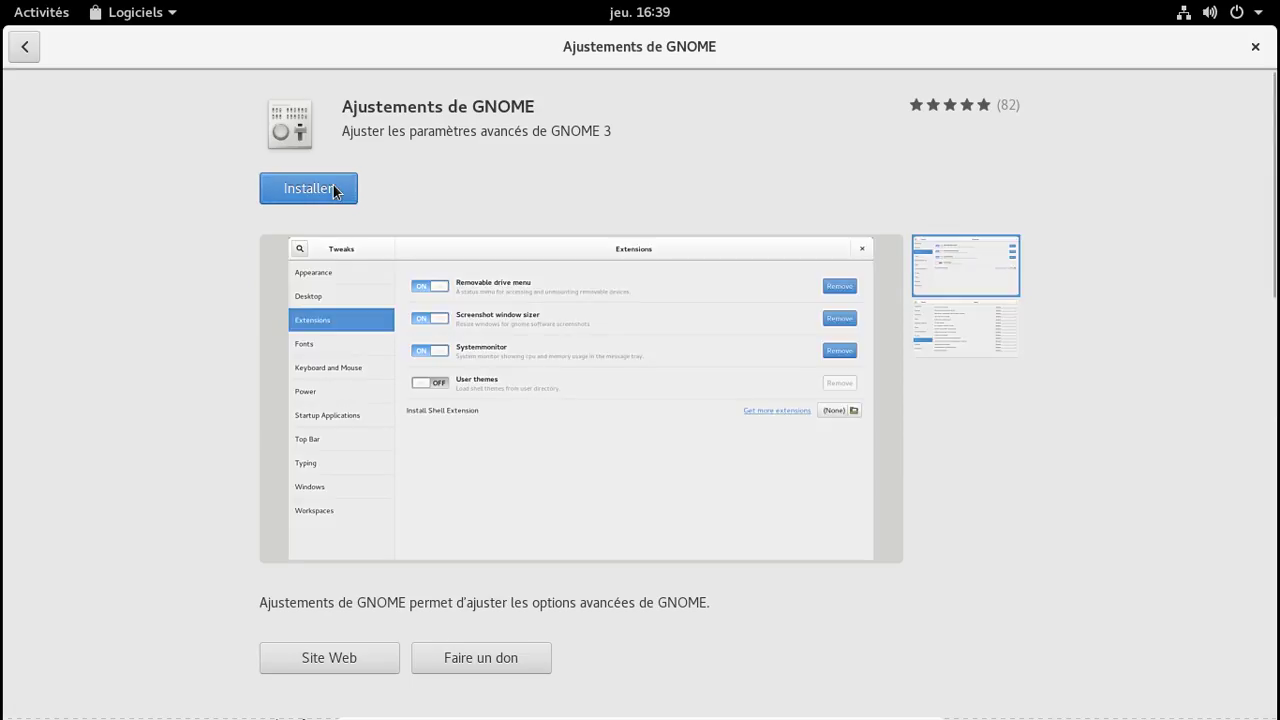
Install Ajustements de GNOME from its details page and return to the search results
left_click(333, 188)
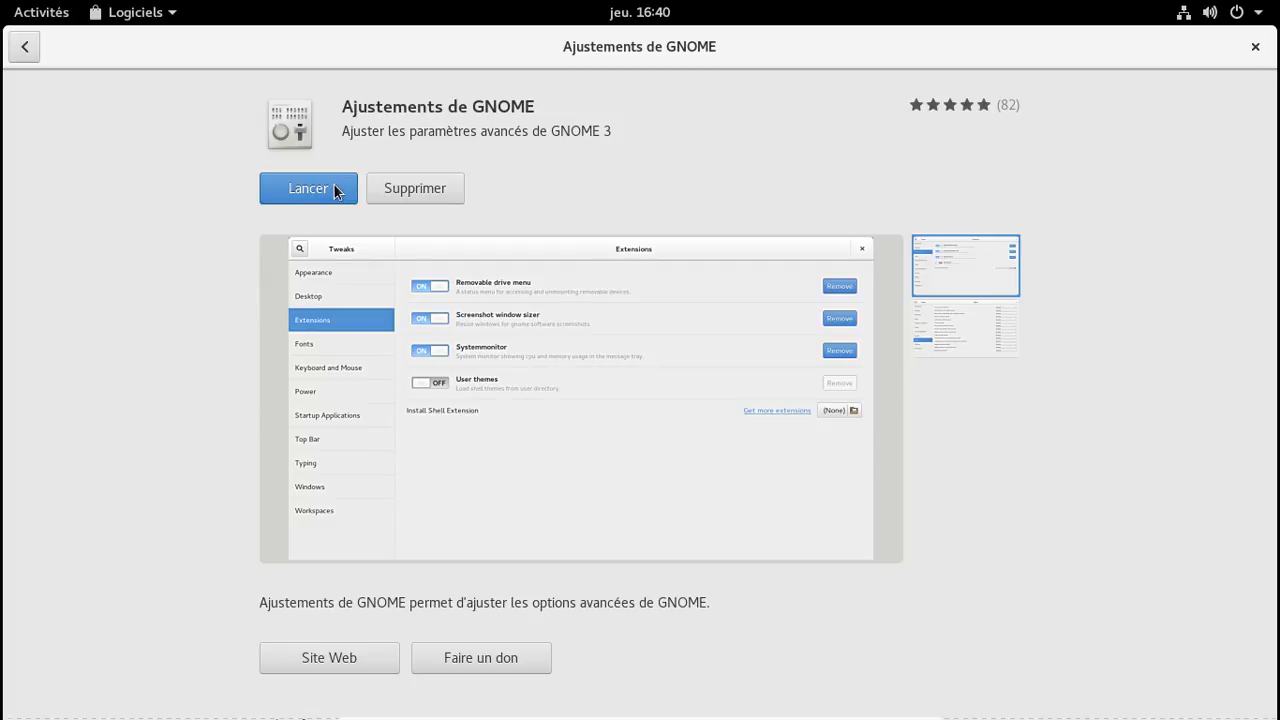
left_click(27, 48)
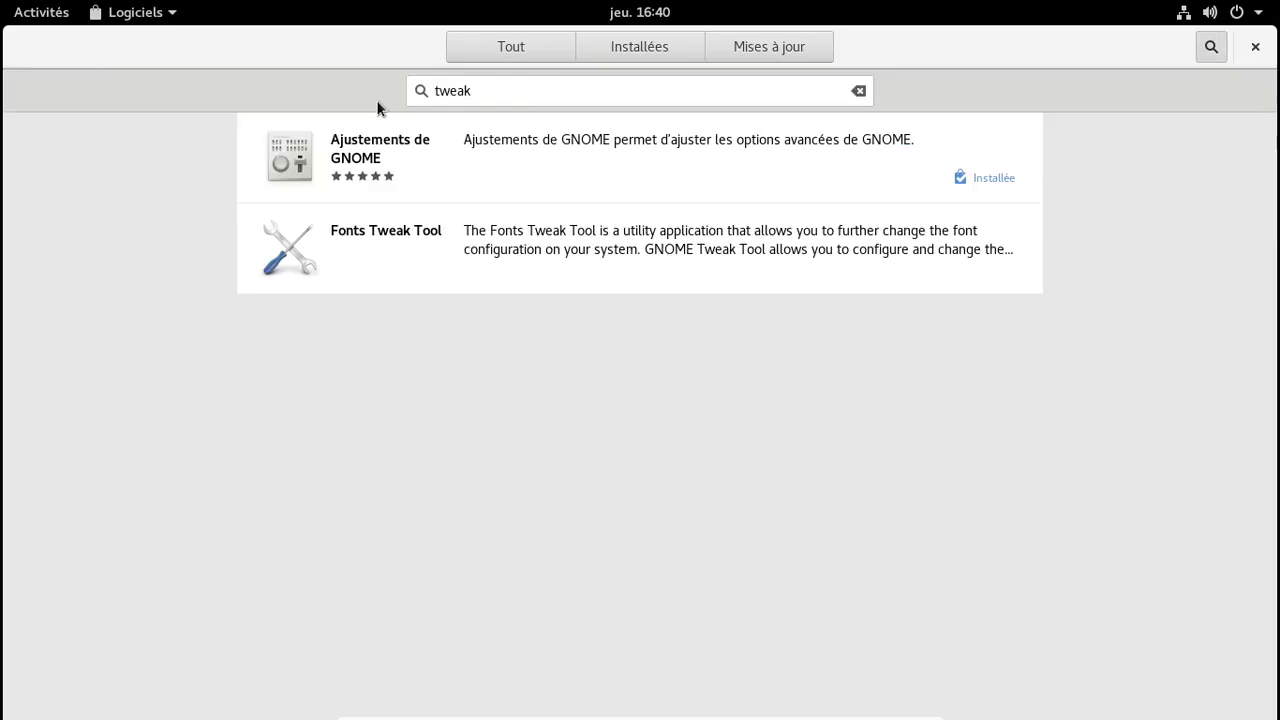
Search the software catalogue for the VLC player using "vlc" and "videolan"
left_click(521, 93)
key("ctrl+a")
type("w")
key("BackSpace")
type("vl")
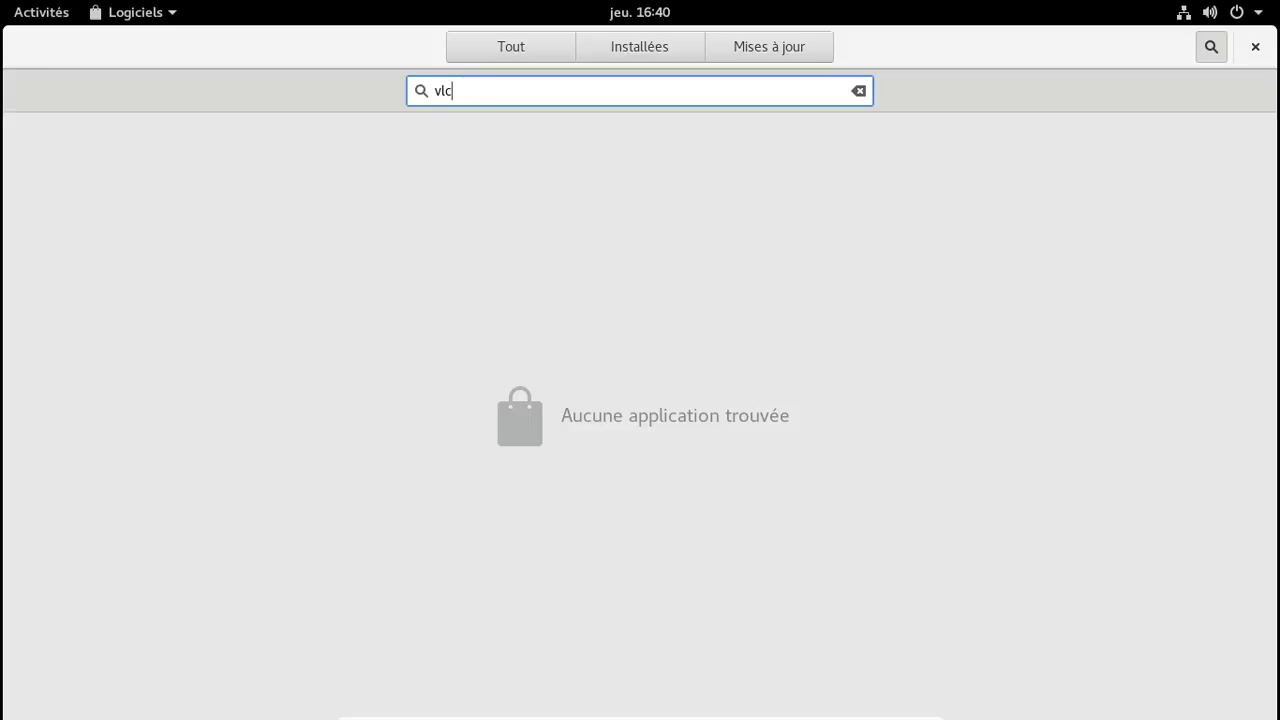
key("BackSpace")
key("BackSpace")
type("idol")
key("BackSpace")
type("e")
Open the software sources of Logiciels, review the RPM Fusion for Fedora 27 entries, and close the dialog
left_click(122, 12)
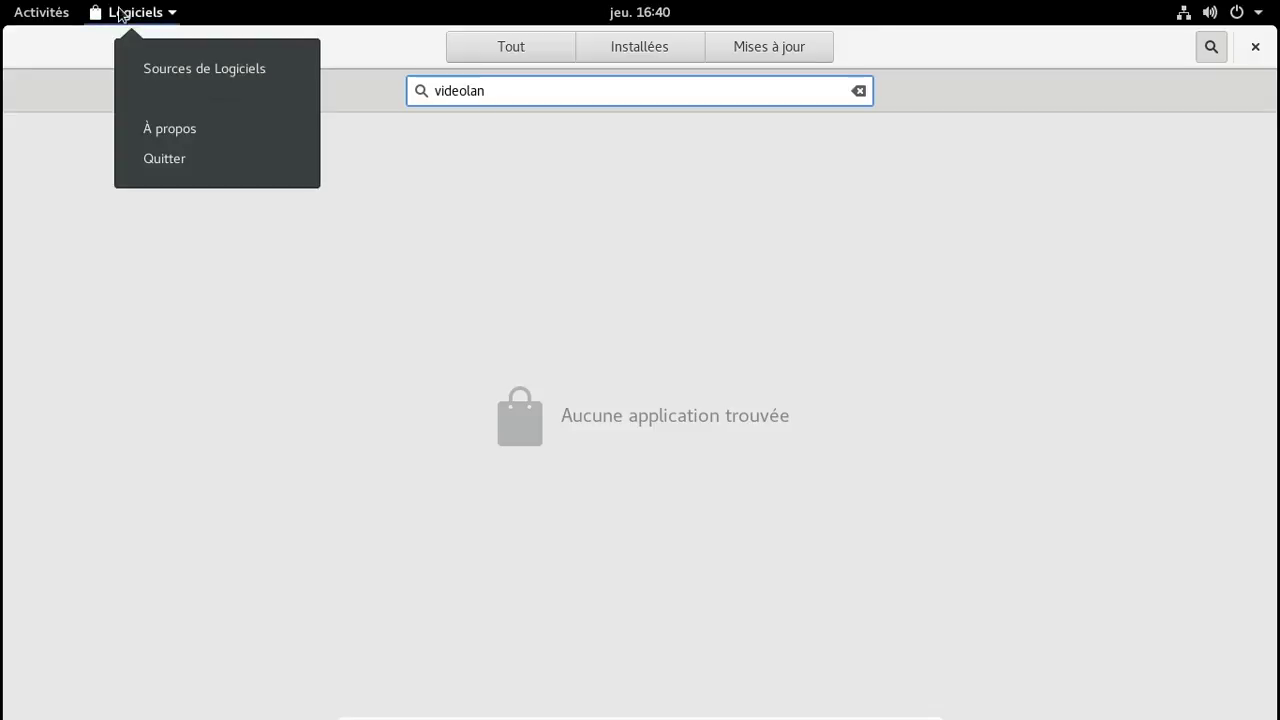
key("Escape")
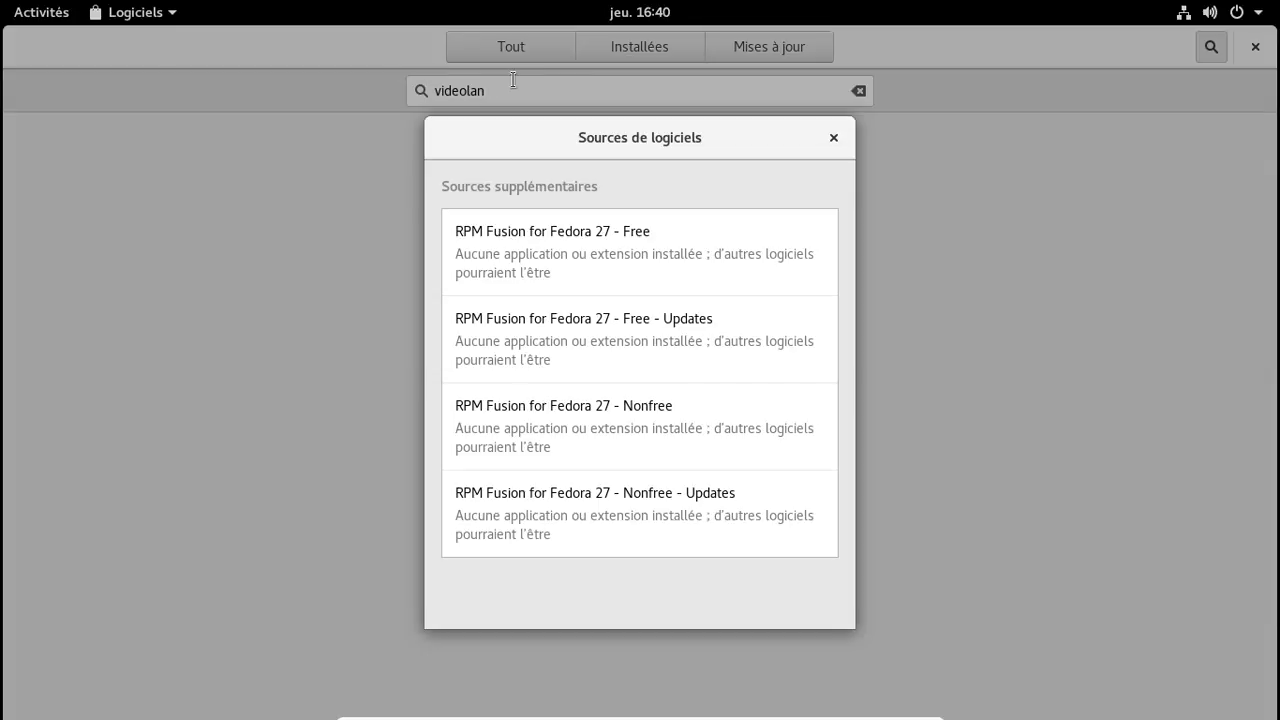
left_click(771, 234)
left_click(441, 139)
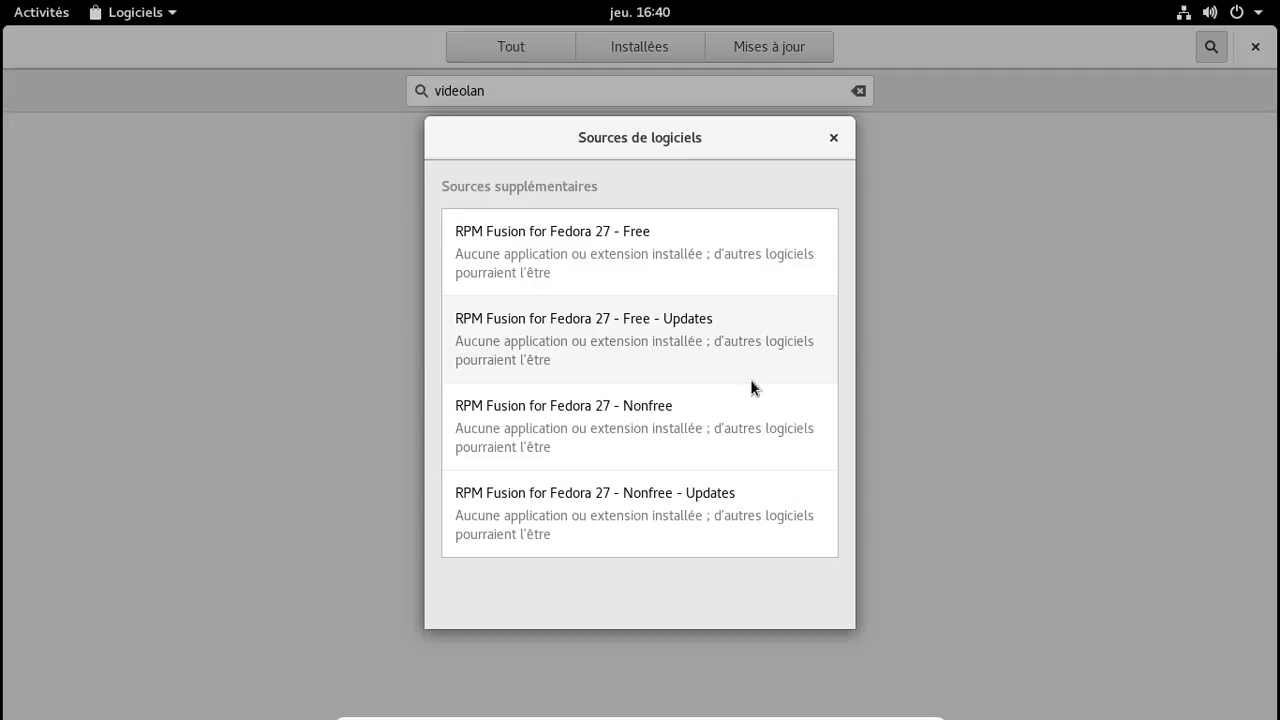
left_click(832, 137)
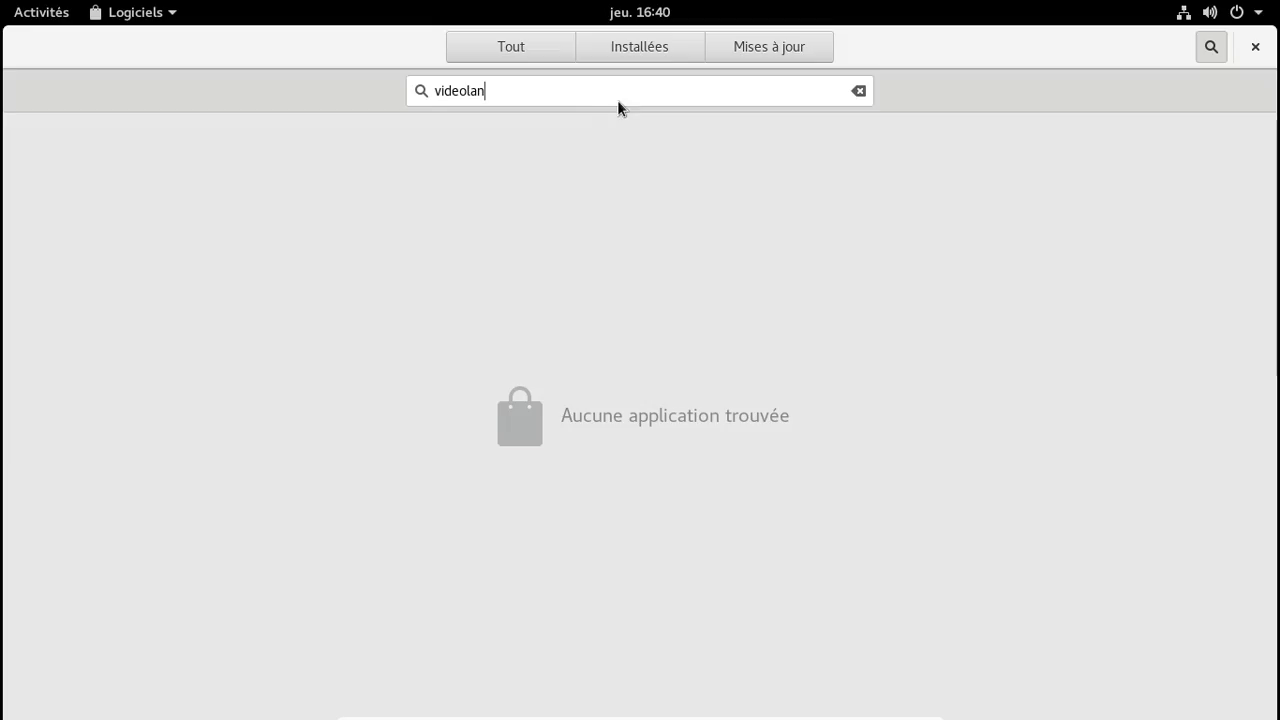
Search the whole software catalogue for "video", look through the list of matching applications, and close Logiciels
left_click(532, 50)
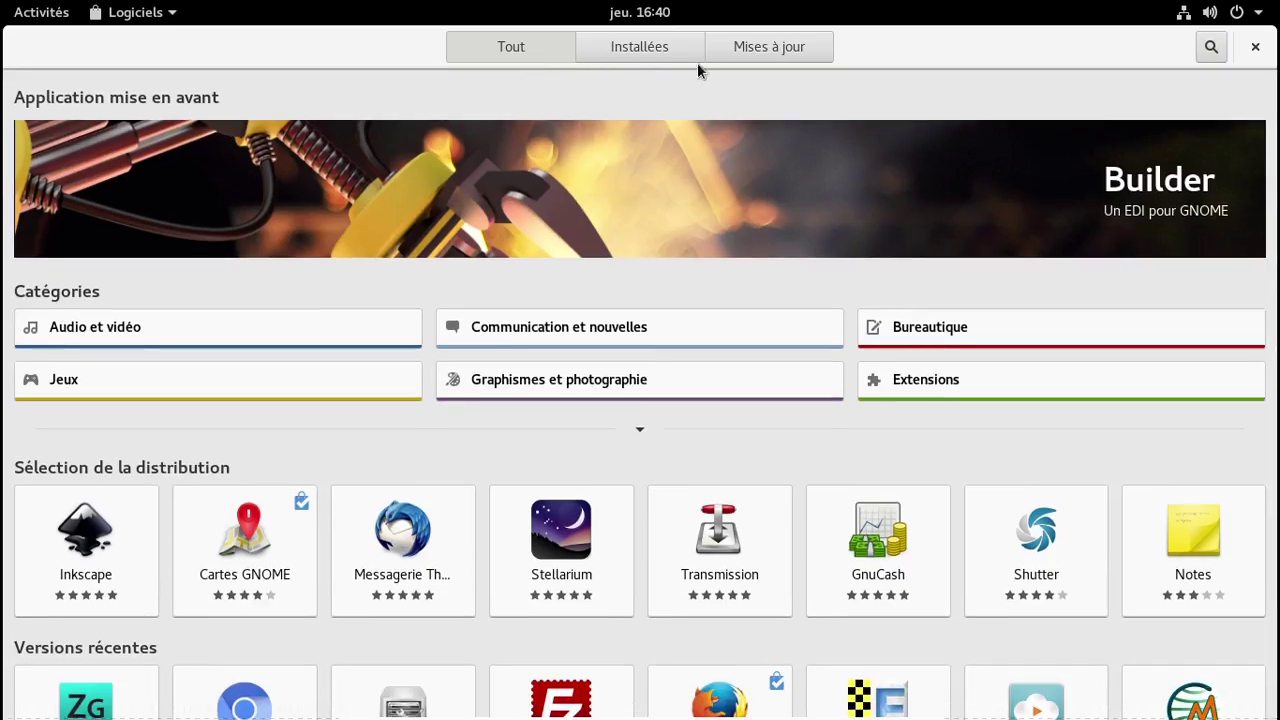
left_click(1208, 50)
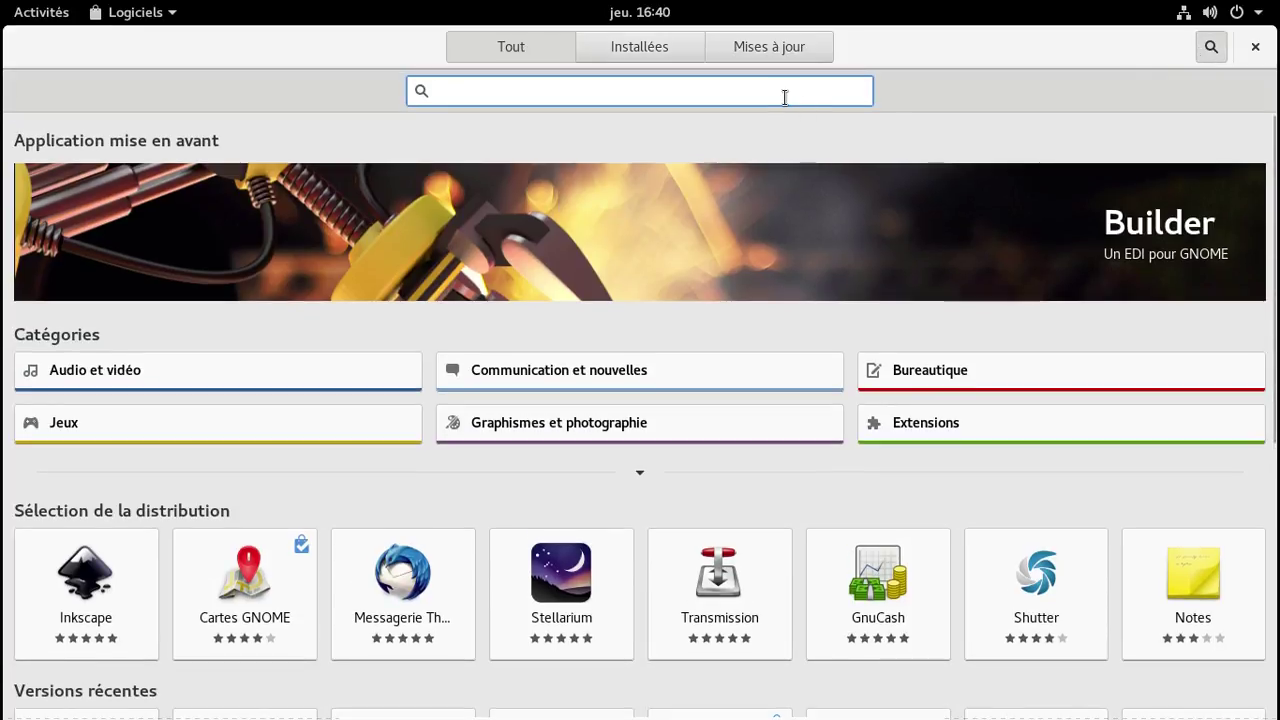
type("video")
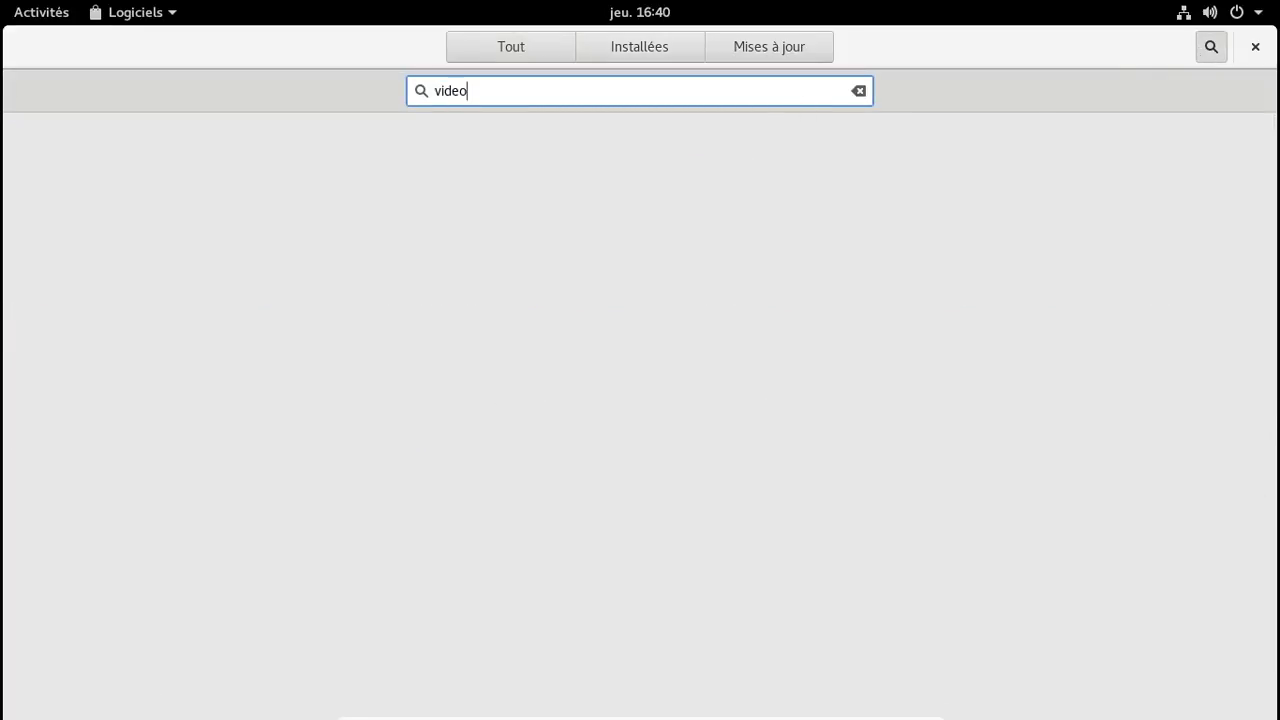
scroll(667, 289, "down", 10)
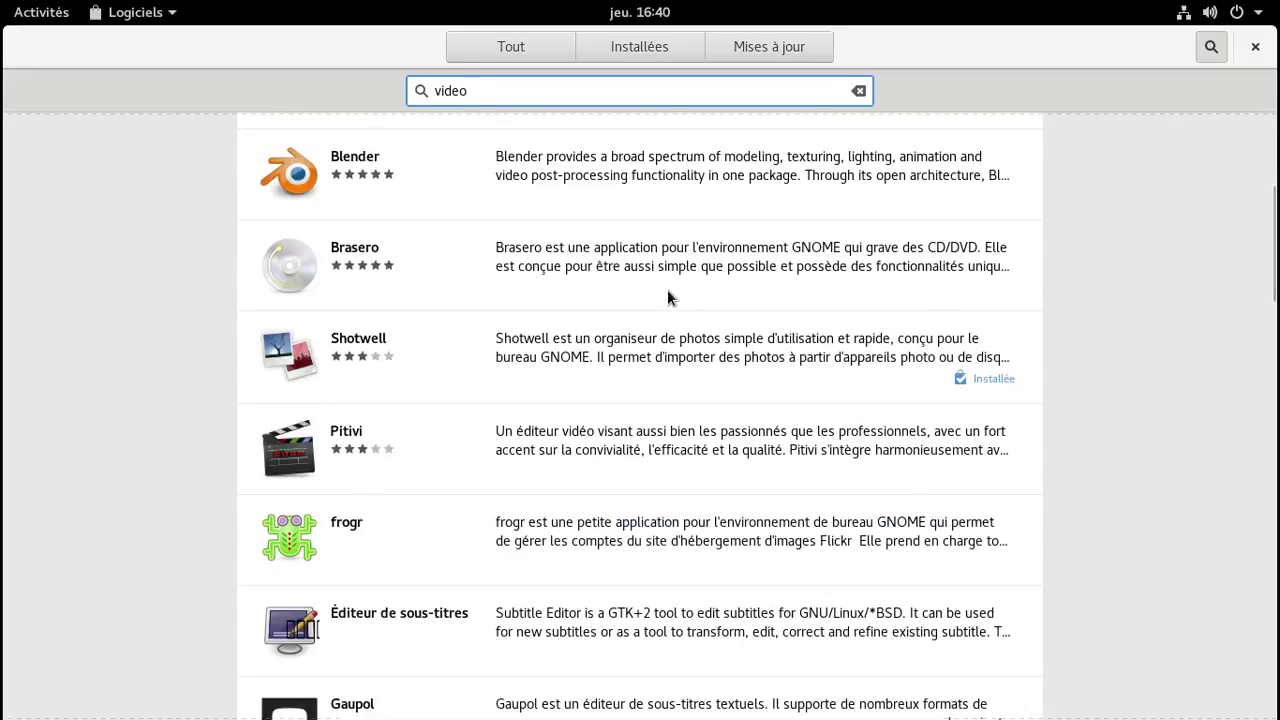
scroll(668, 292, "down", 15)
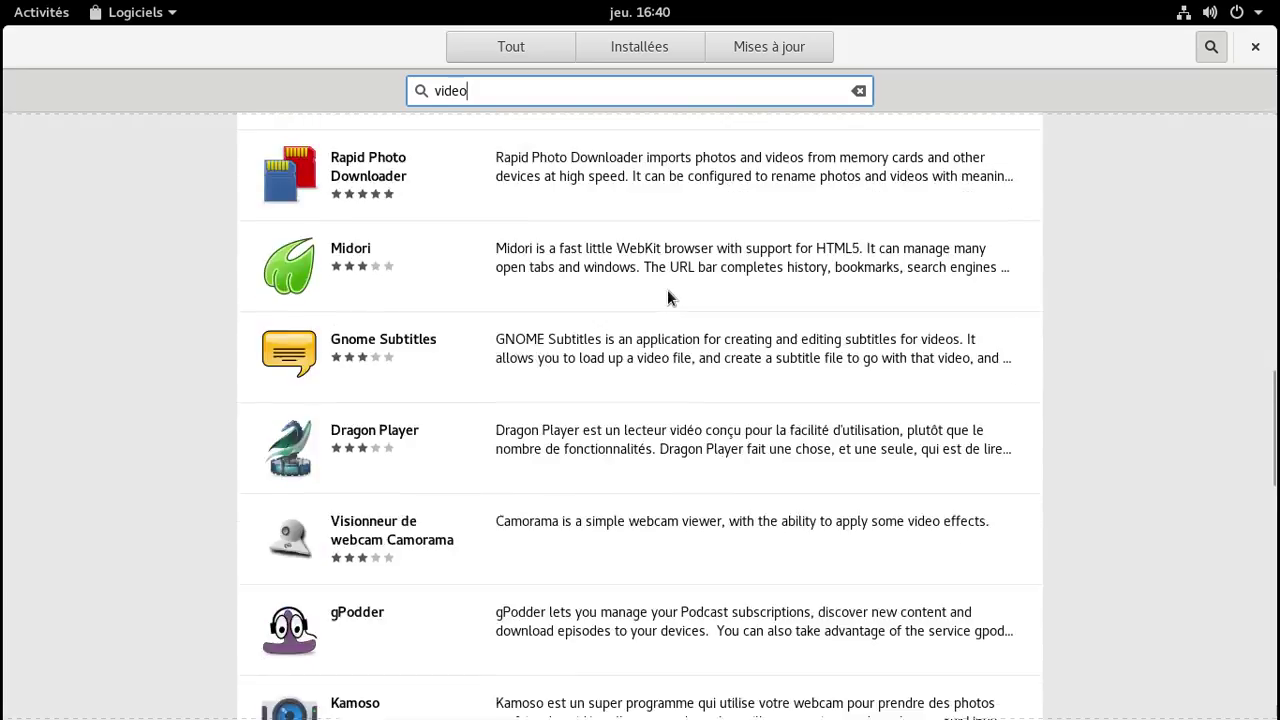
scroll(668, 295, "down", 15)
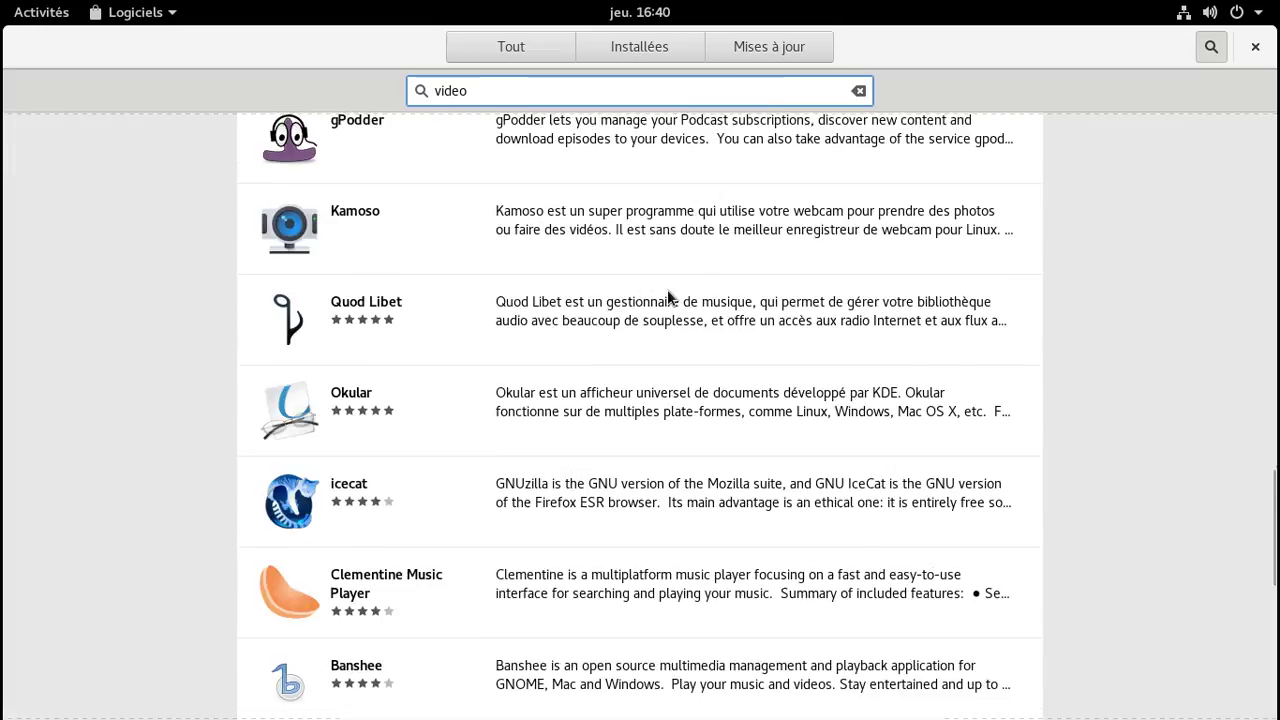
scroll(667, 295, "down", 5)
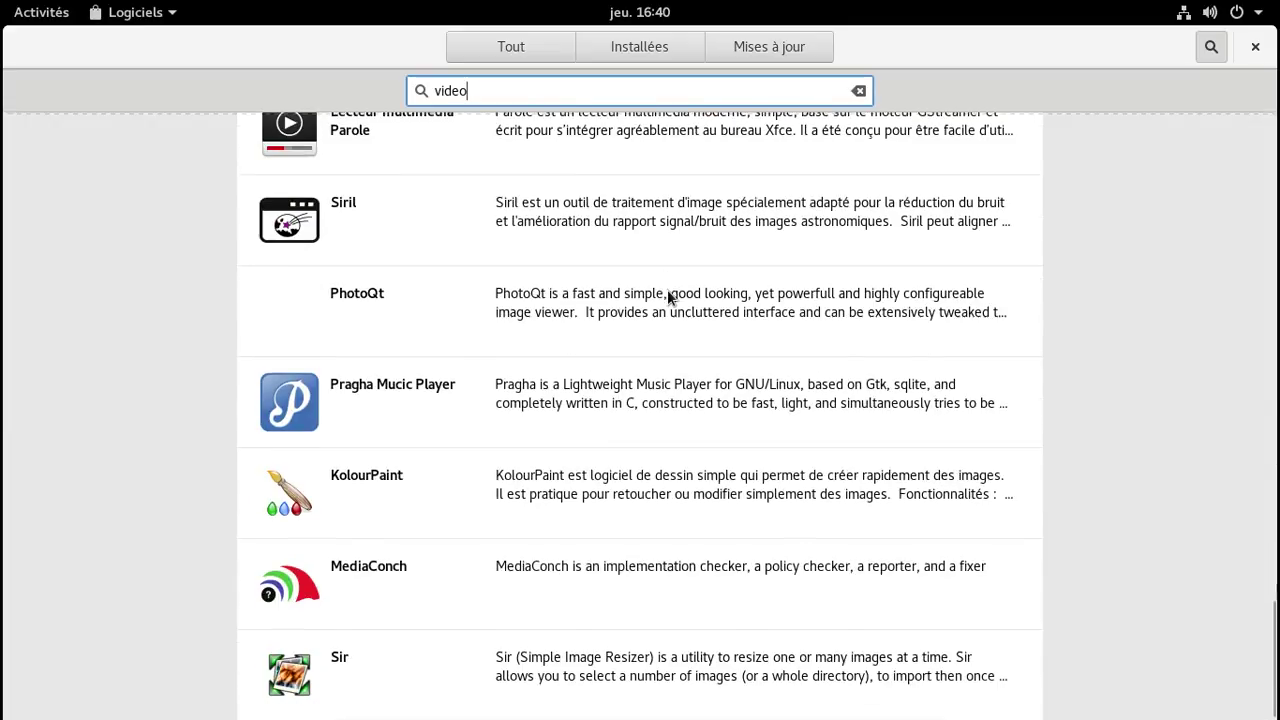
left_click(1255, 47)
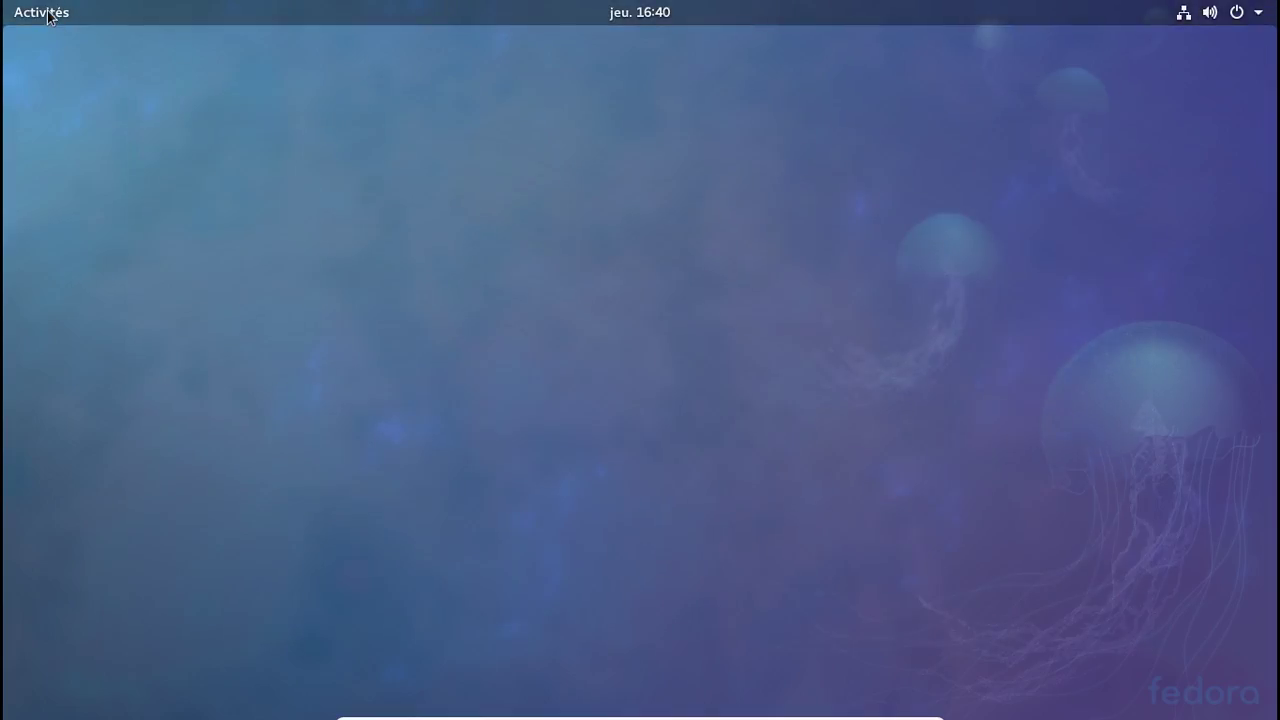
Find the Terminal application from the activities overview with "term" and open it
left_click(48, 13)
left_click(594, 62)
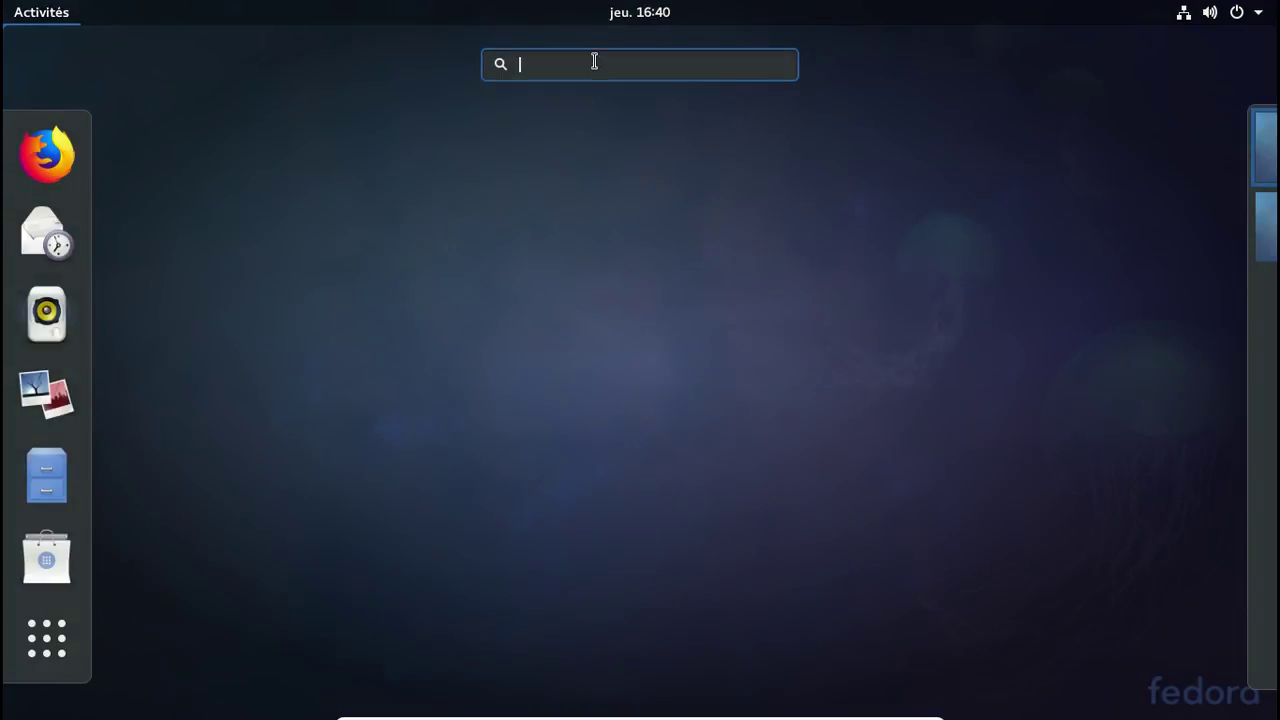
type("term")
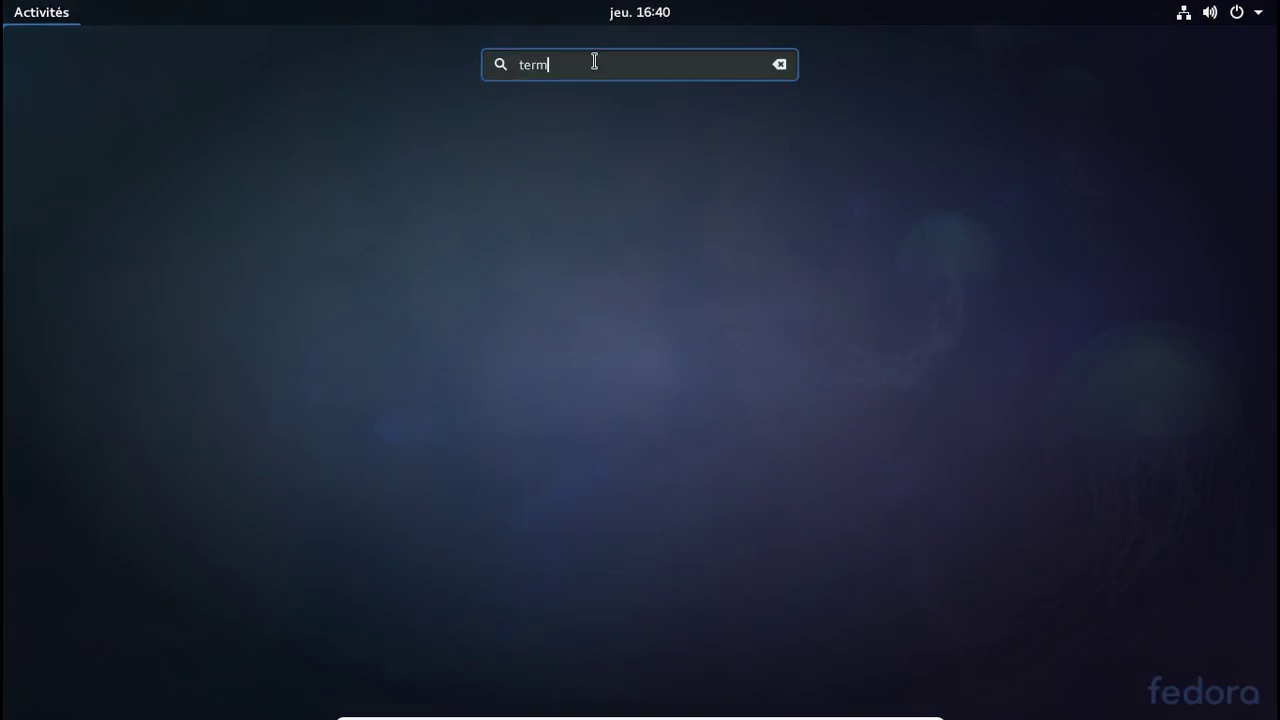
key("Return")
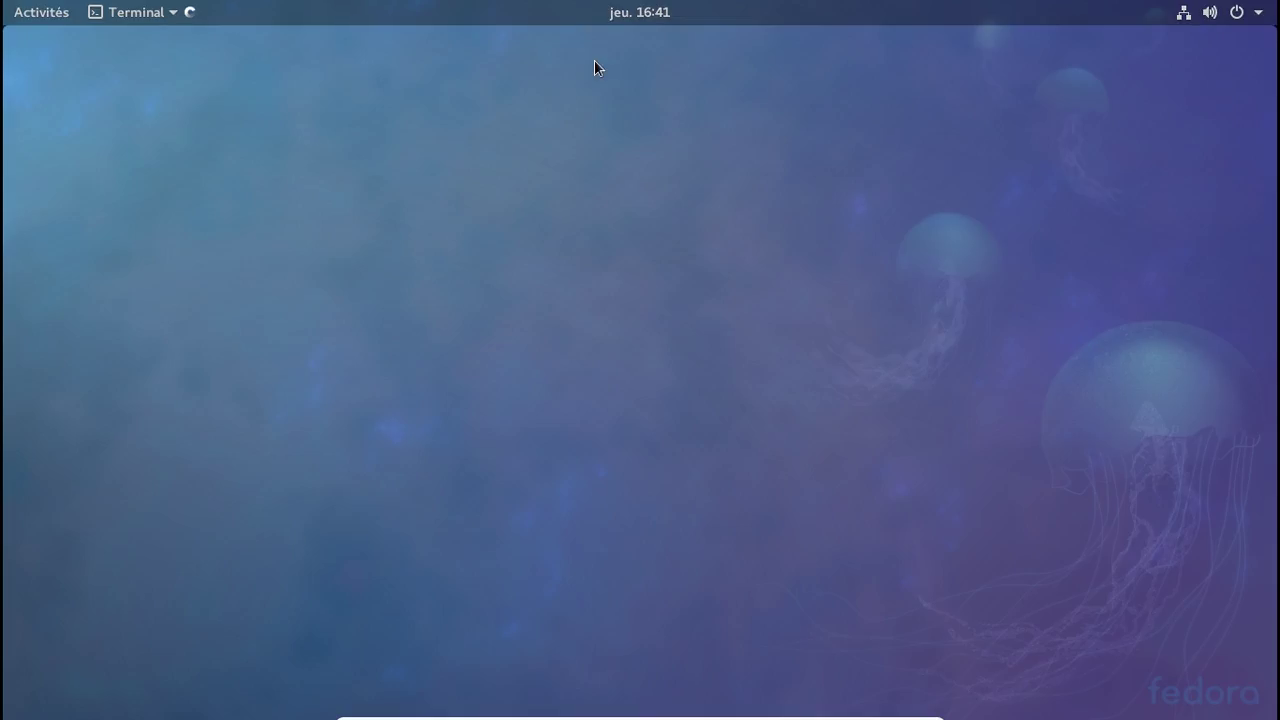
Run "sudo dnf install vlc", enter the account password, and accept the package transaction
type("sudo dnf")
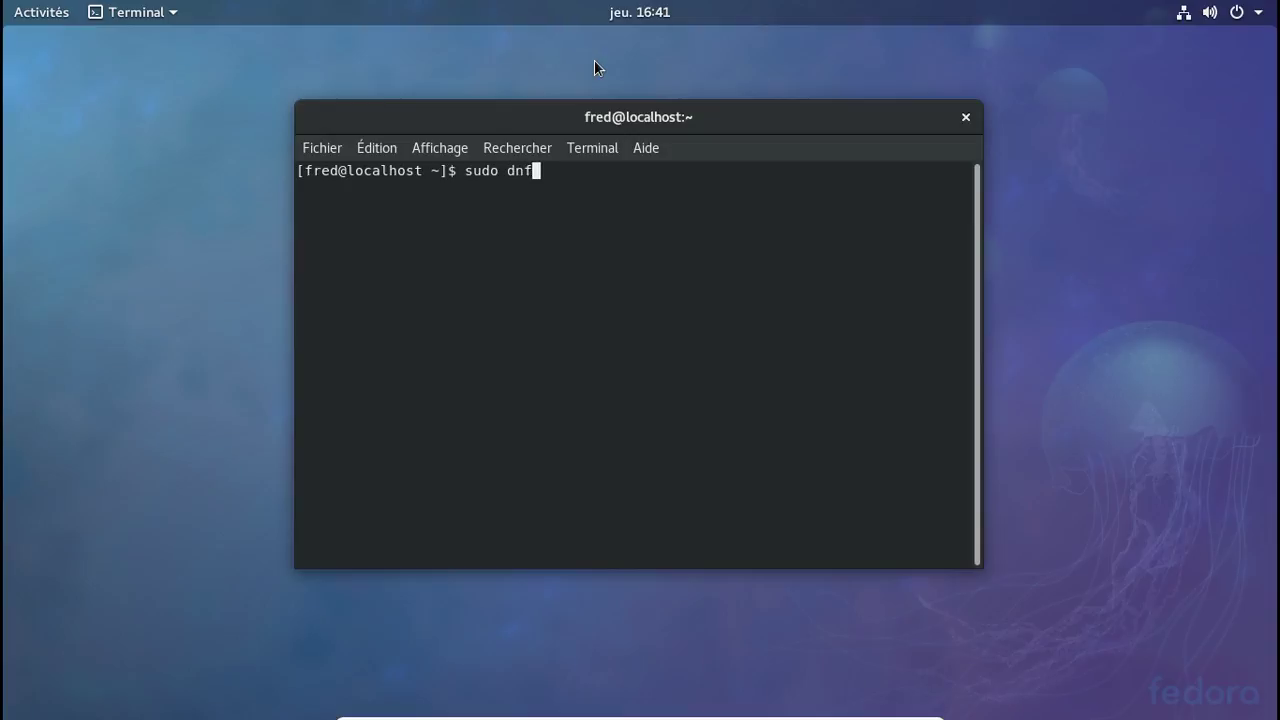
type(" install vlc")
key("Return")
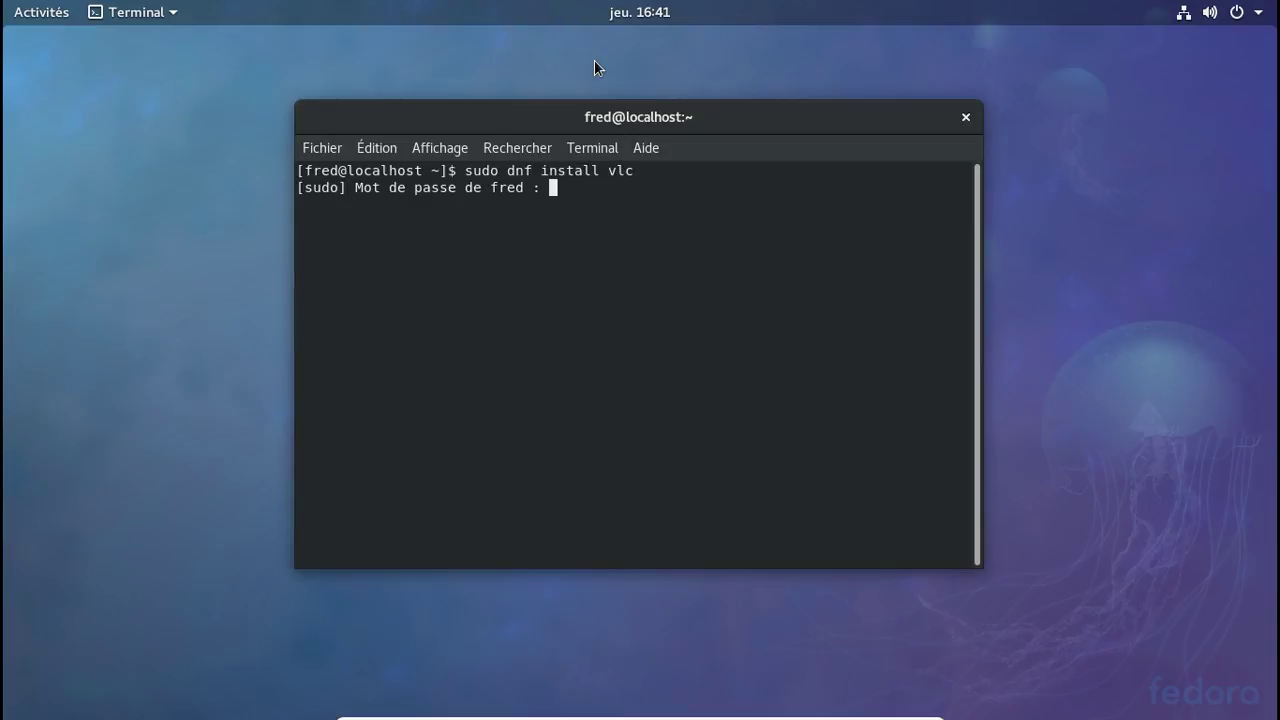
key("Return")
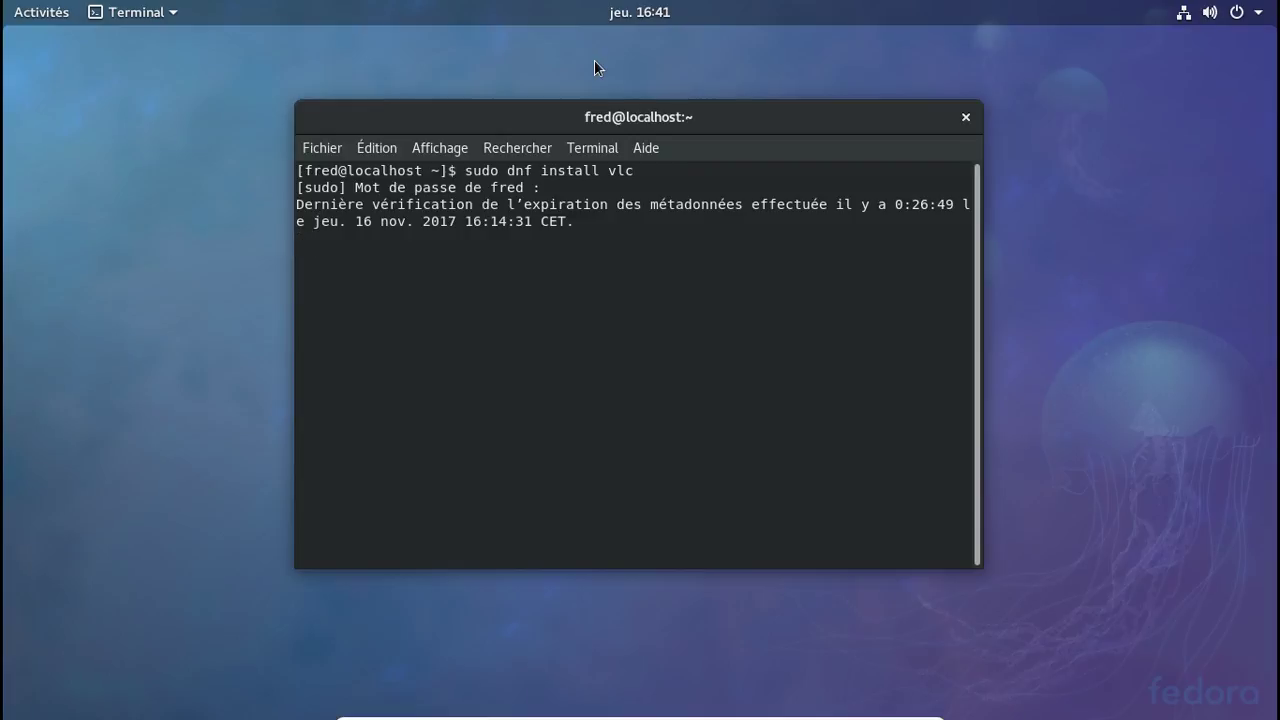
type("o")
key("Return")
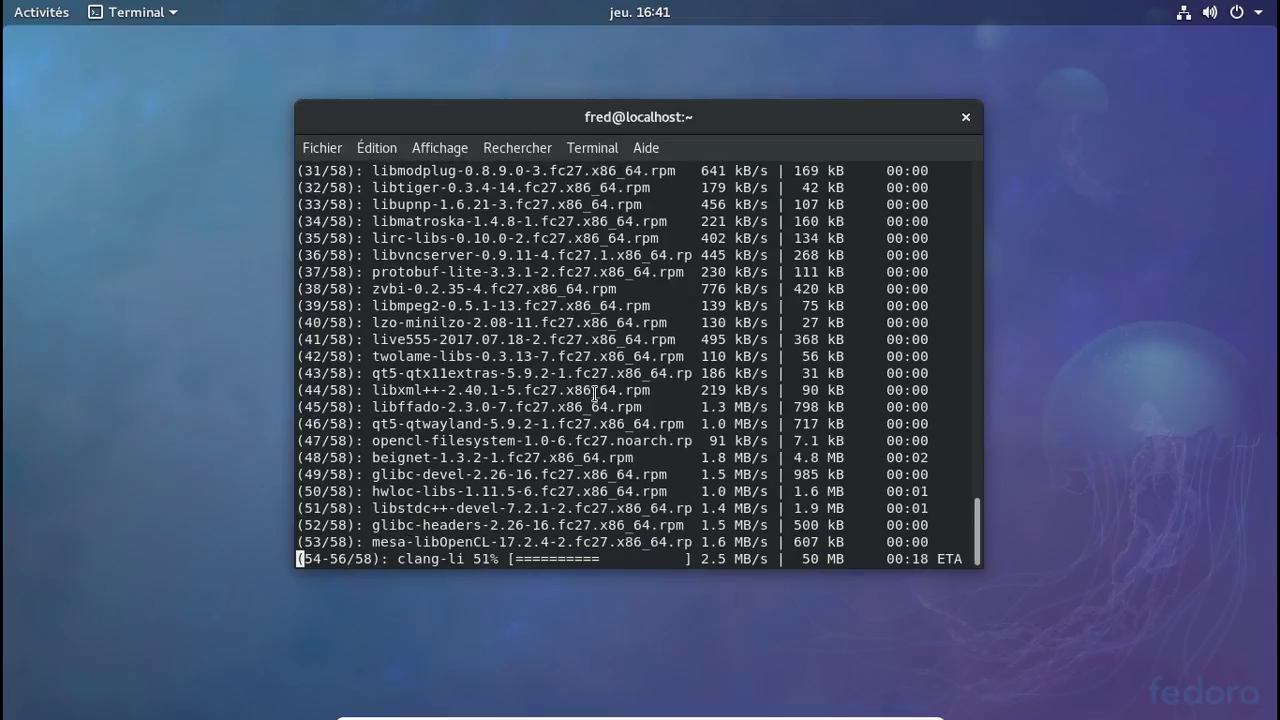
Find Ajustements from the activities overview with "tweak" and open it
left_click(55, 14)
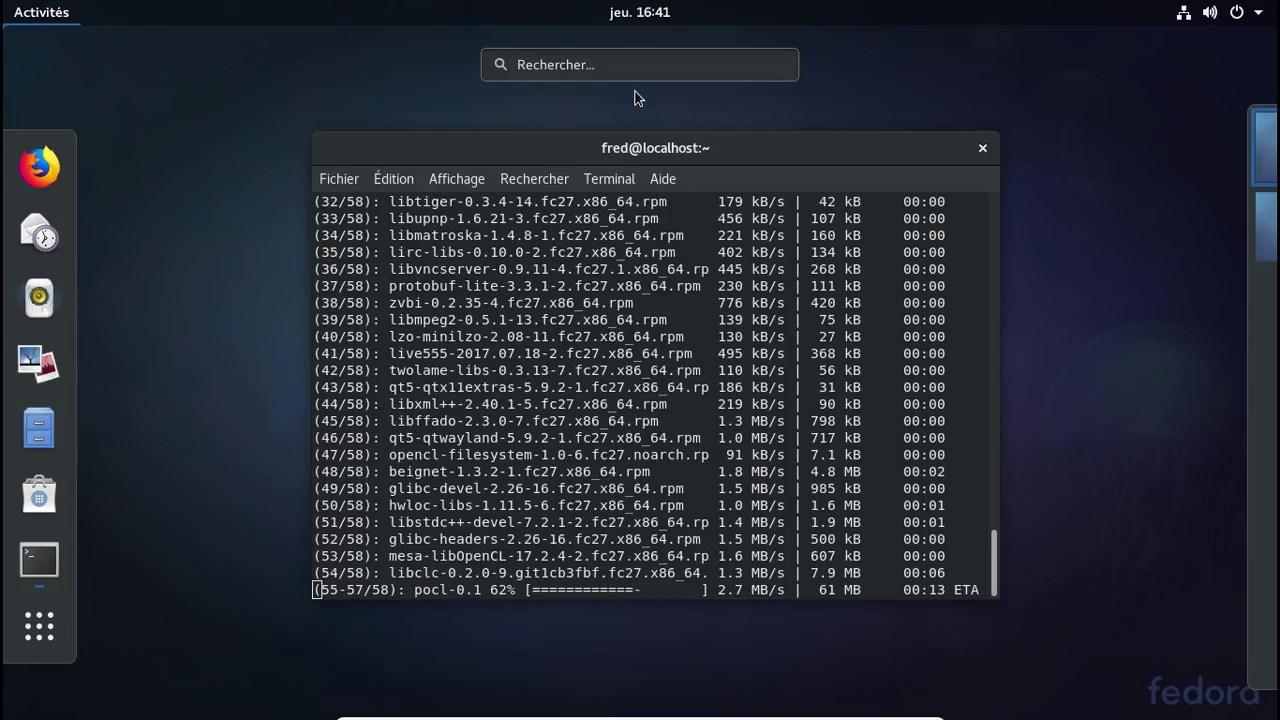
type("tweak")
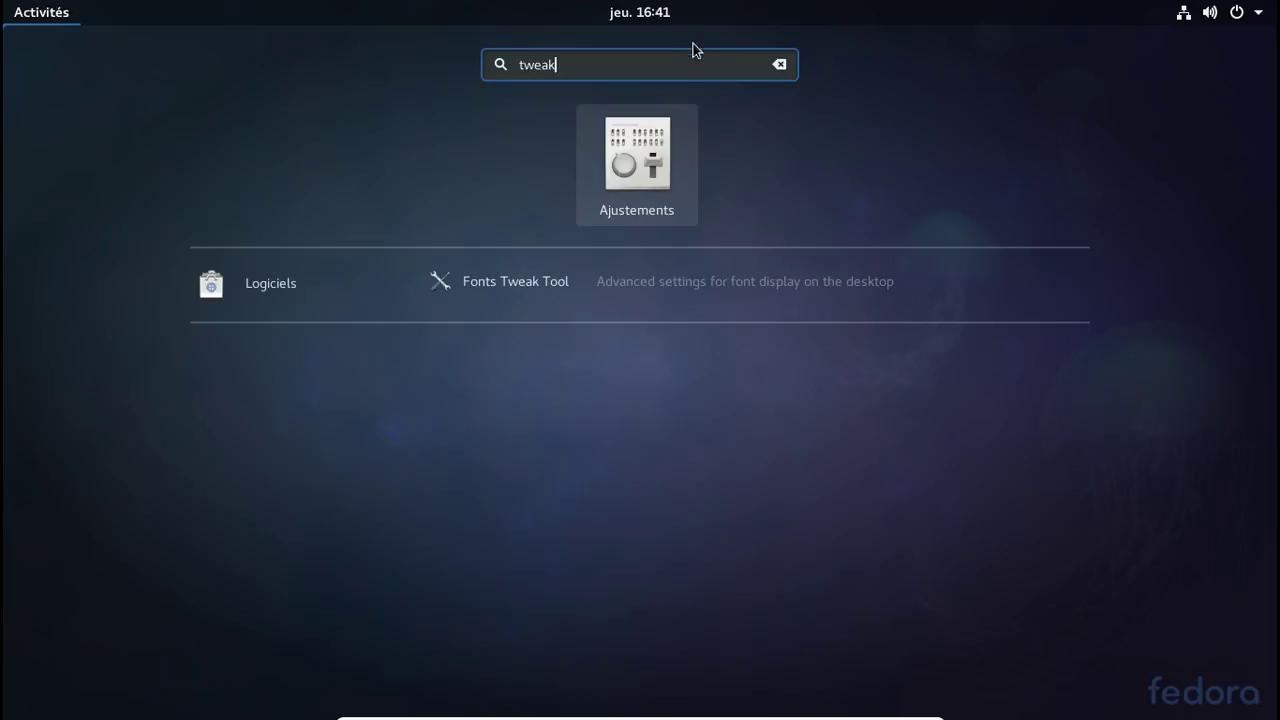
left_click(644, 158)
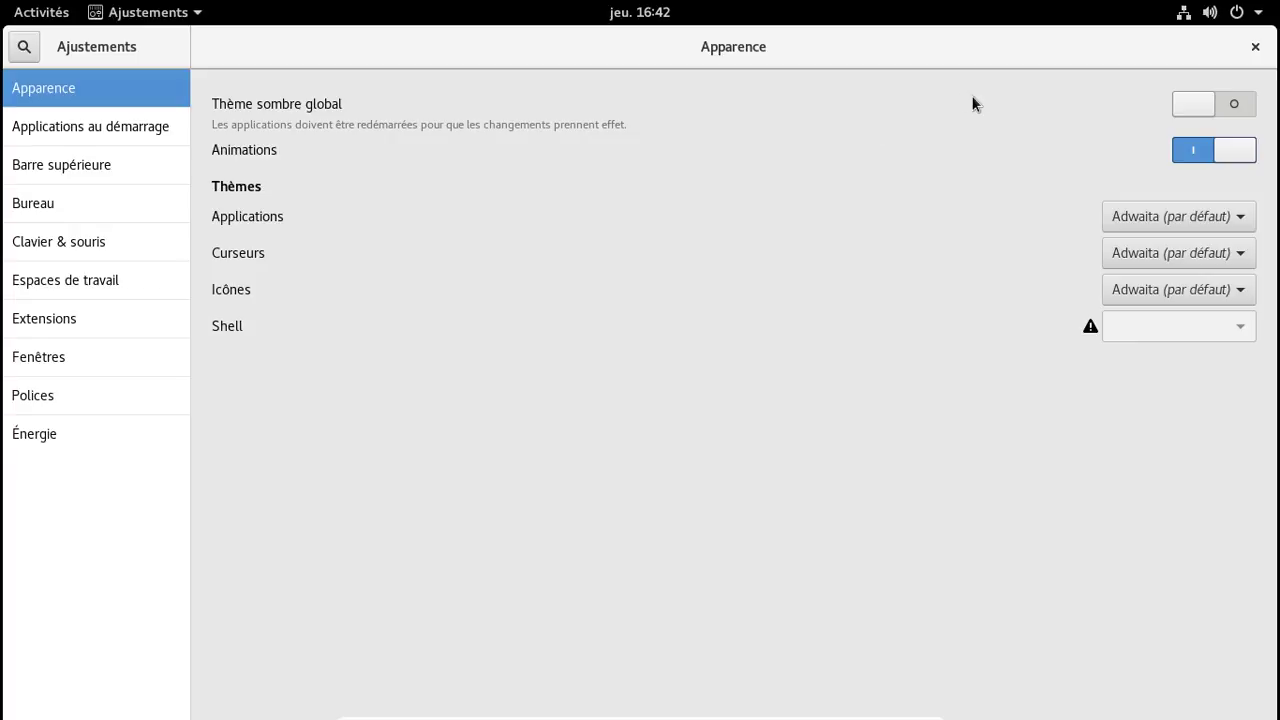
Look at the startup applications settings and turn on the clock's Date display under Barre supérieure
left_click(133, 124)
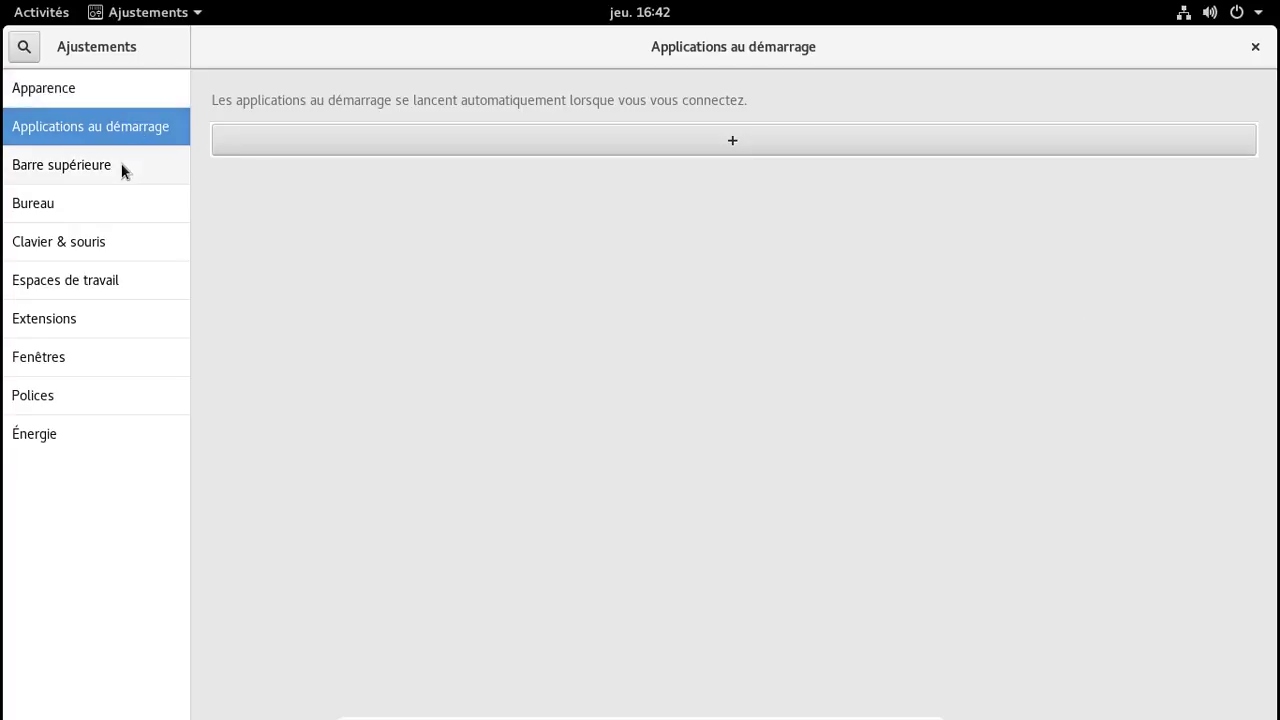
left_click(121, 164)
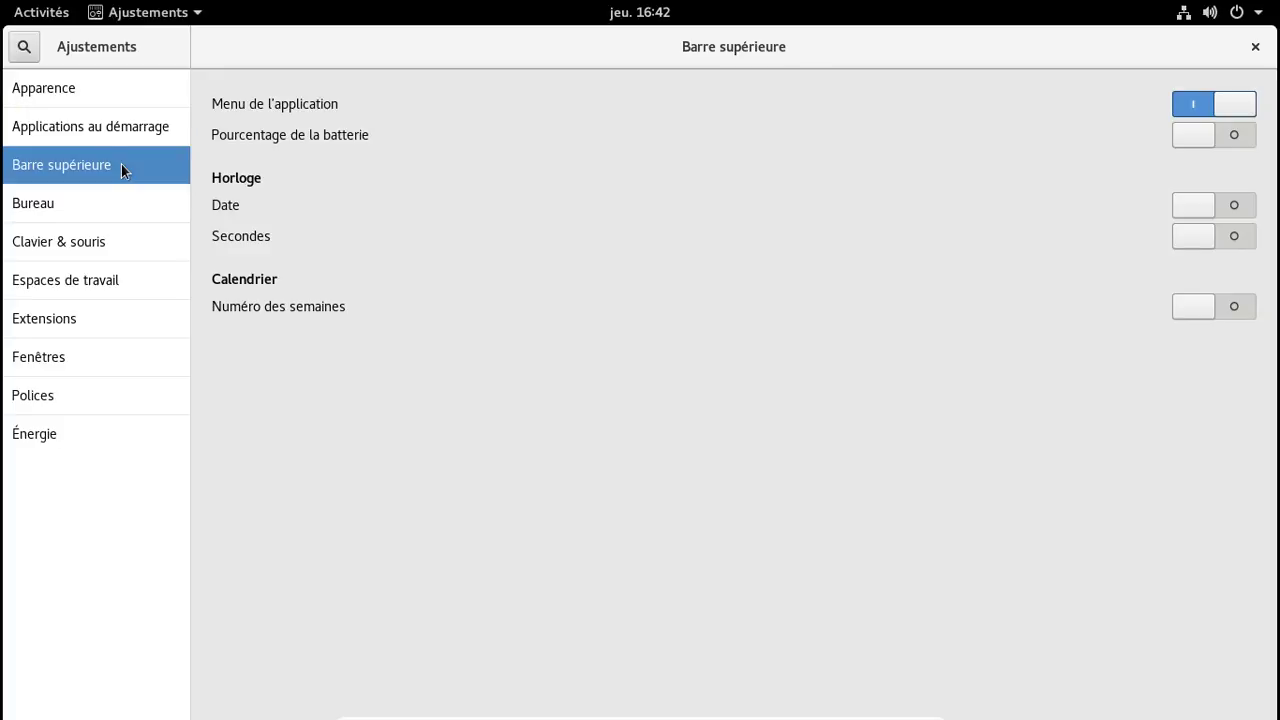
left_click(1200, 204)
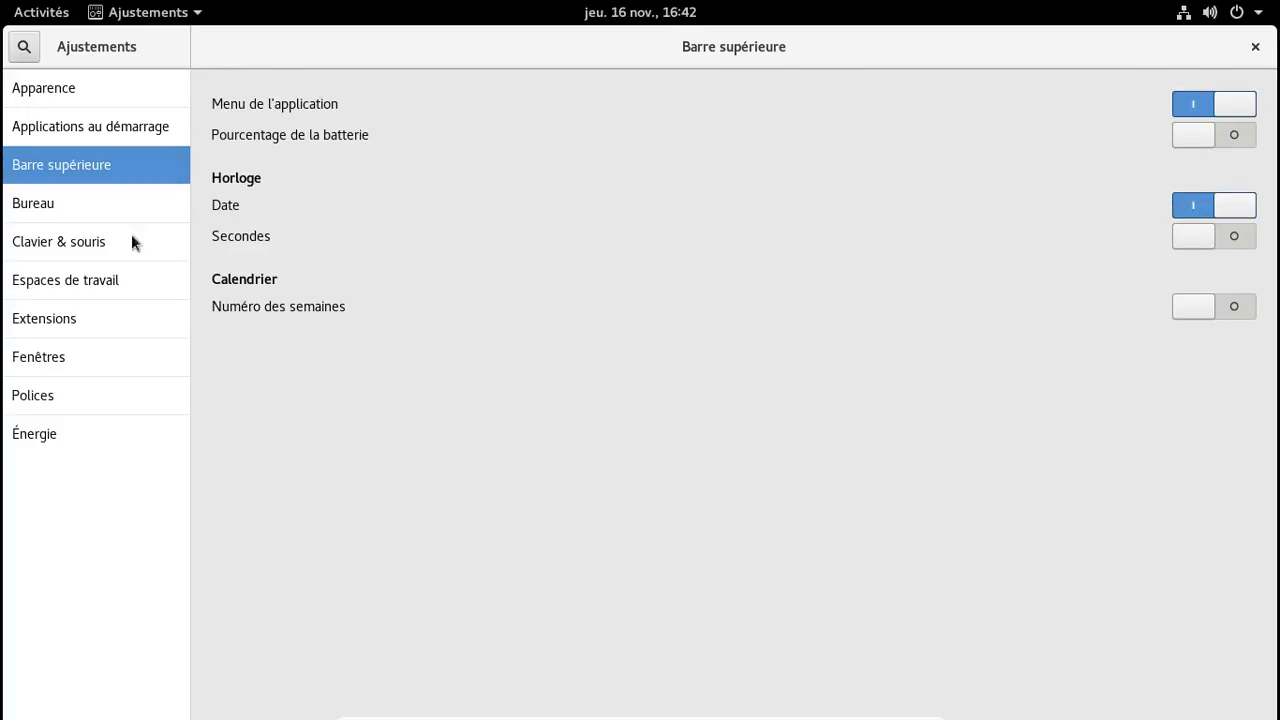
Enable the Maximiser and Minimiser title bar buttons in the Fenêtres settings, and close Ajustements
left_click(97, 285)
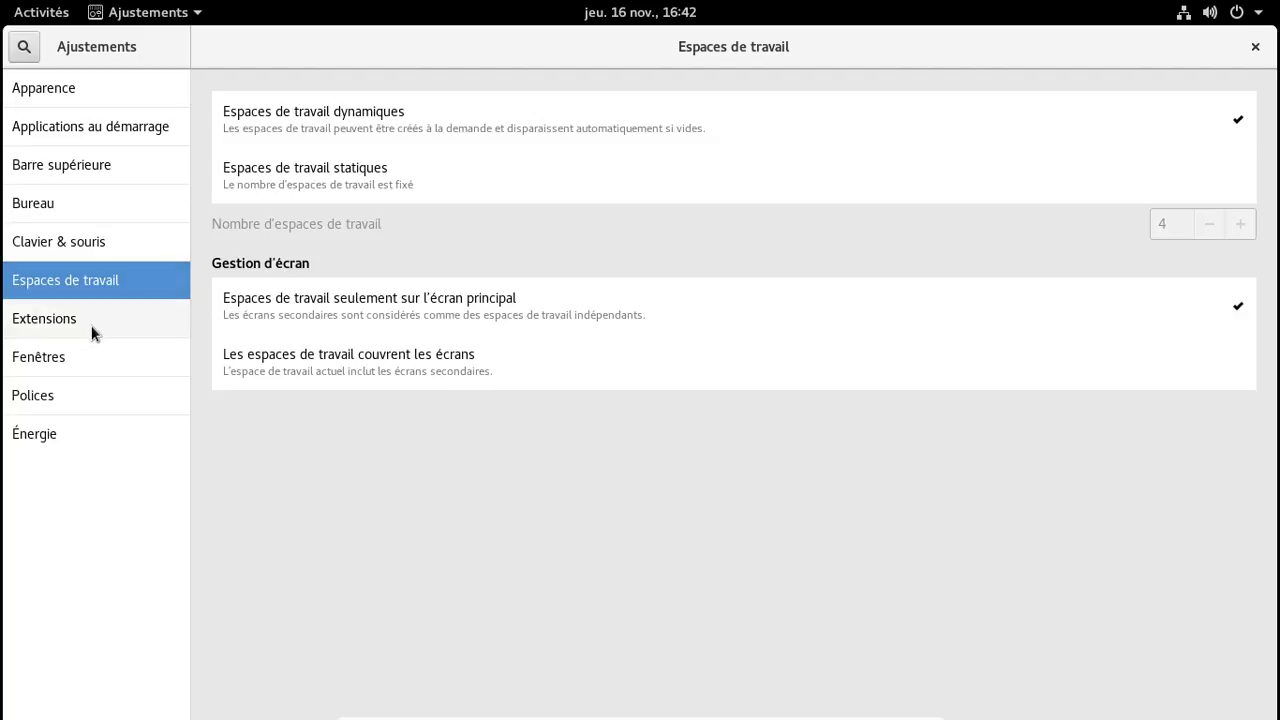
left_click(91, 326)
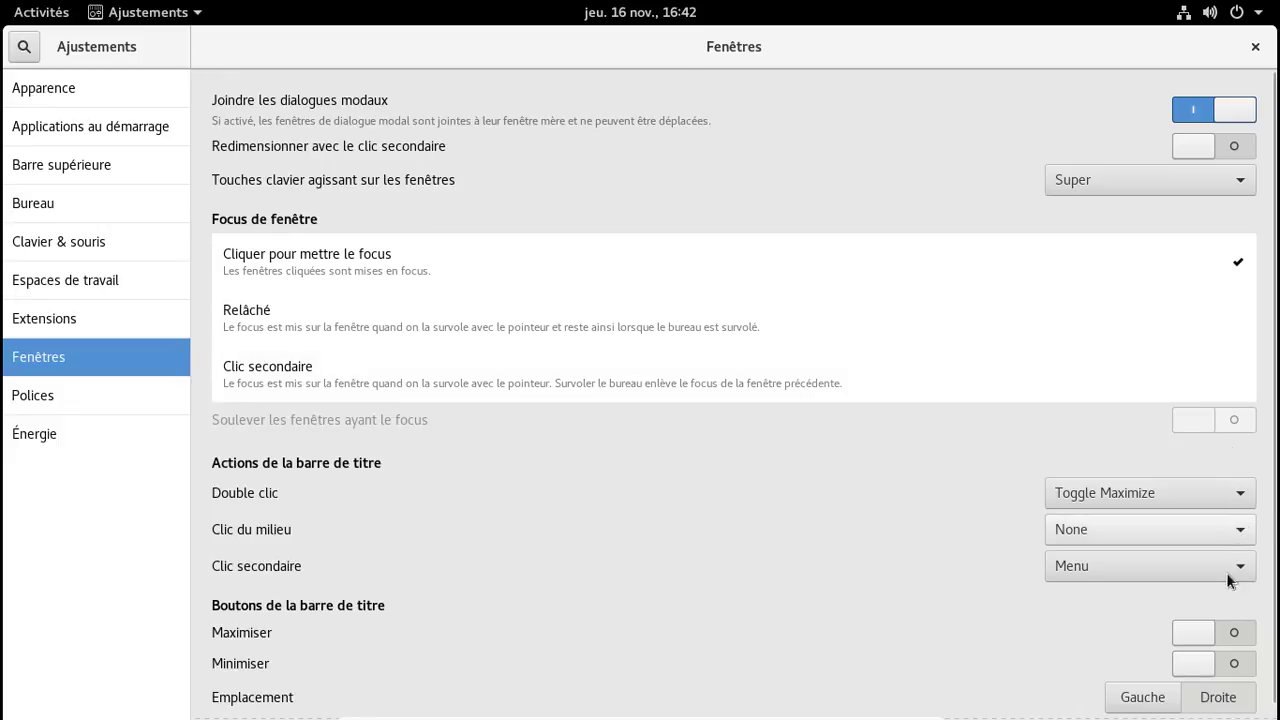
left_click(1195, 633)
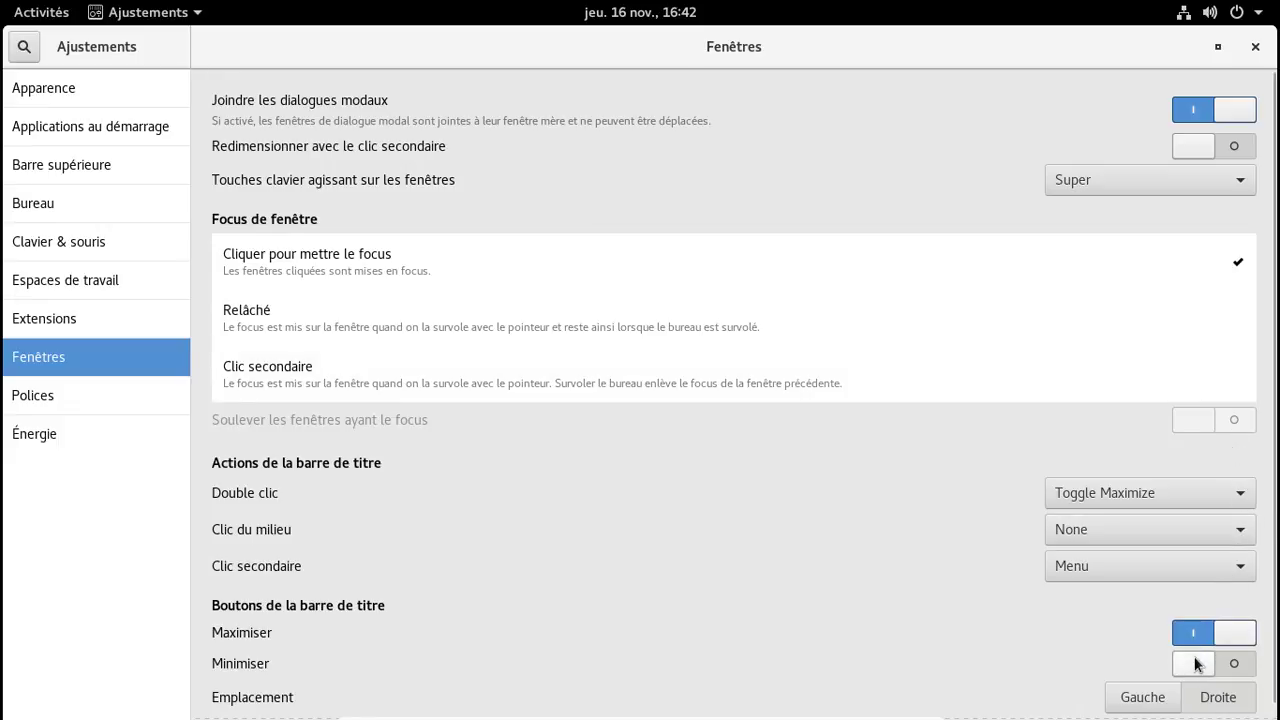
left_click(1194, 657)
left_click(1255, 47)
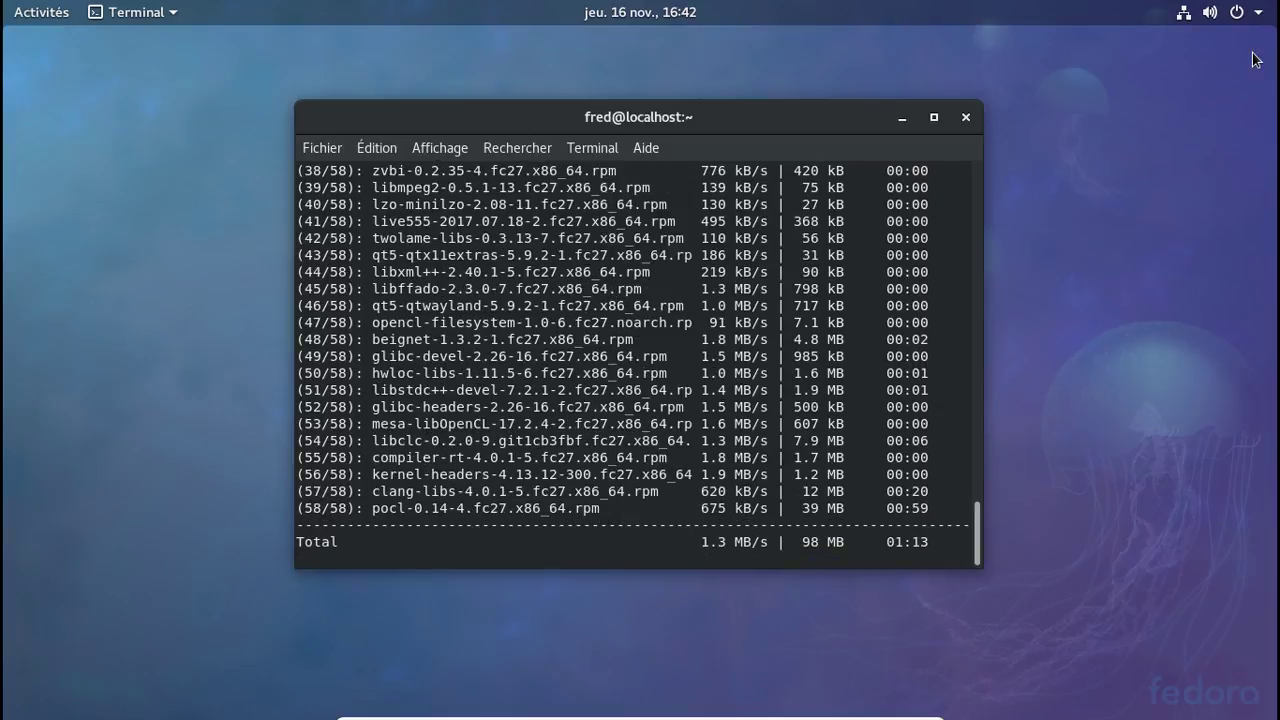
Open the desktop clock's calendar and notification area to examine it
left_click(654, 20)
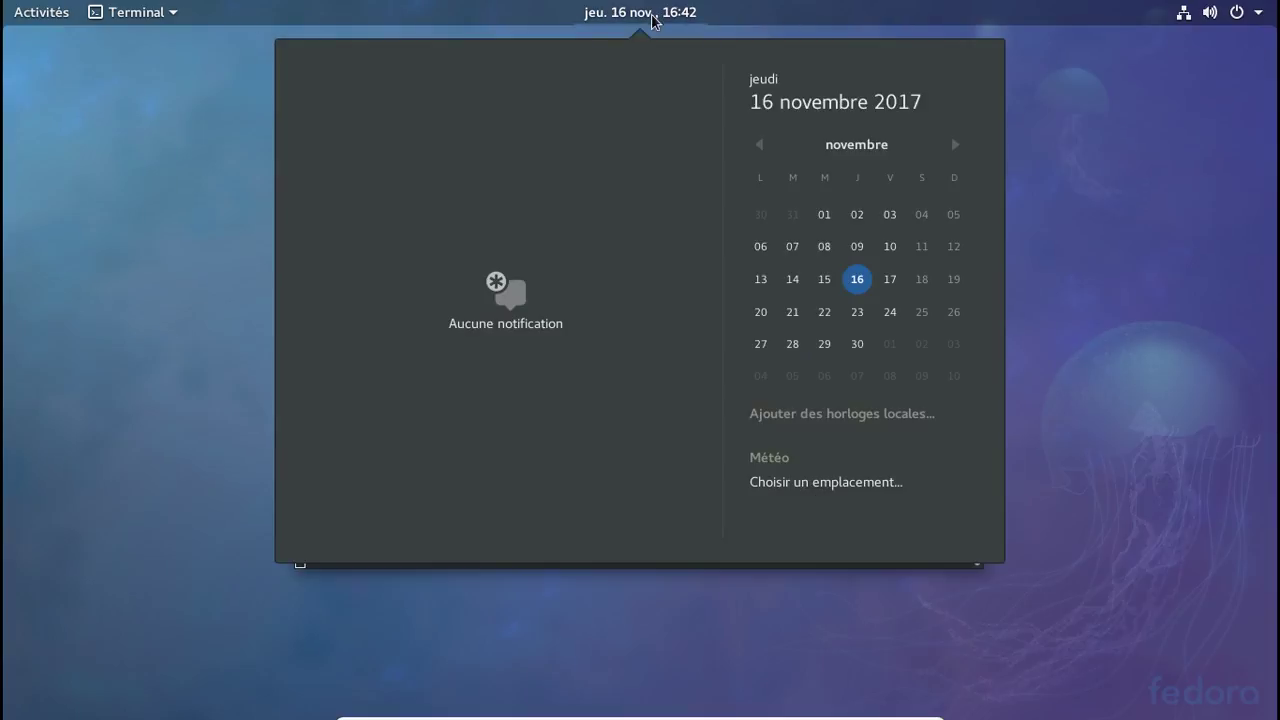
left_click(654, 20)
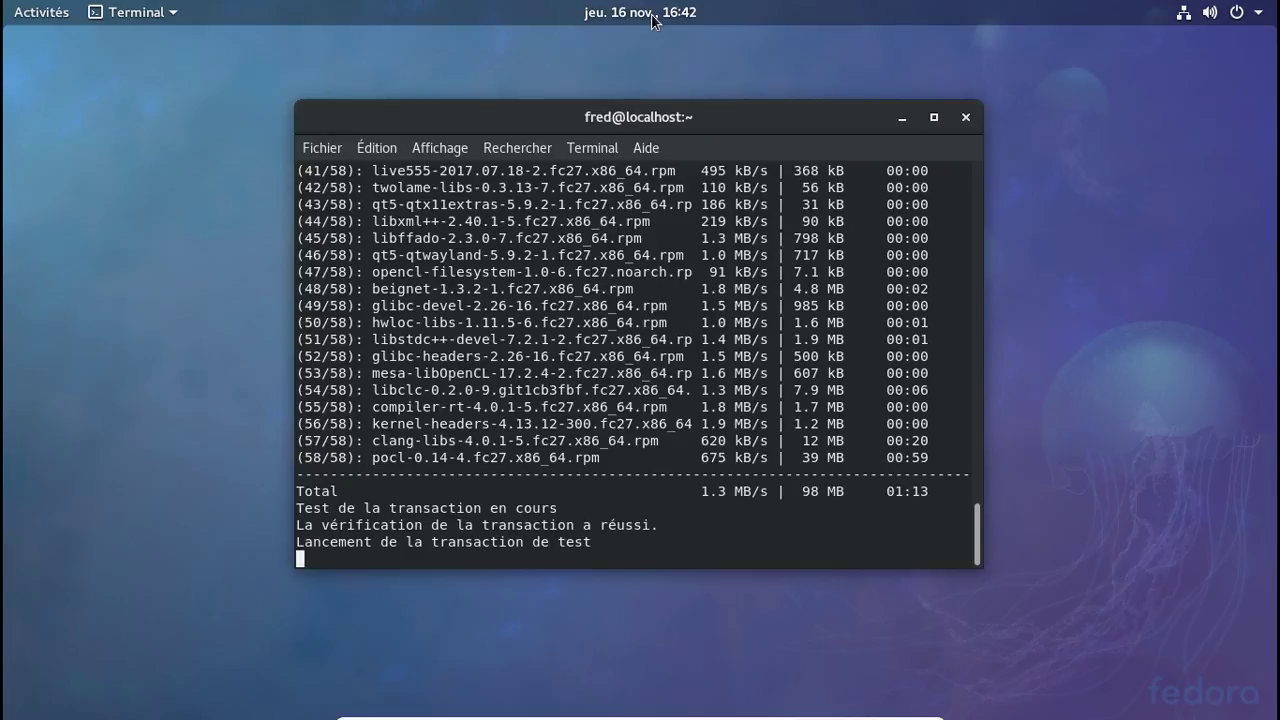
left_click(654, 20)
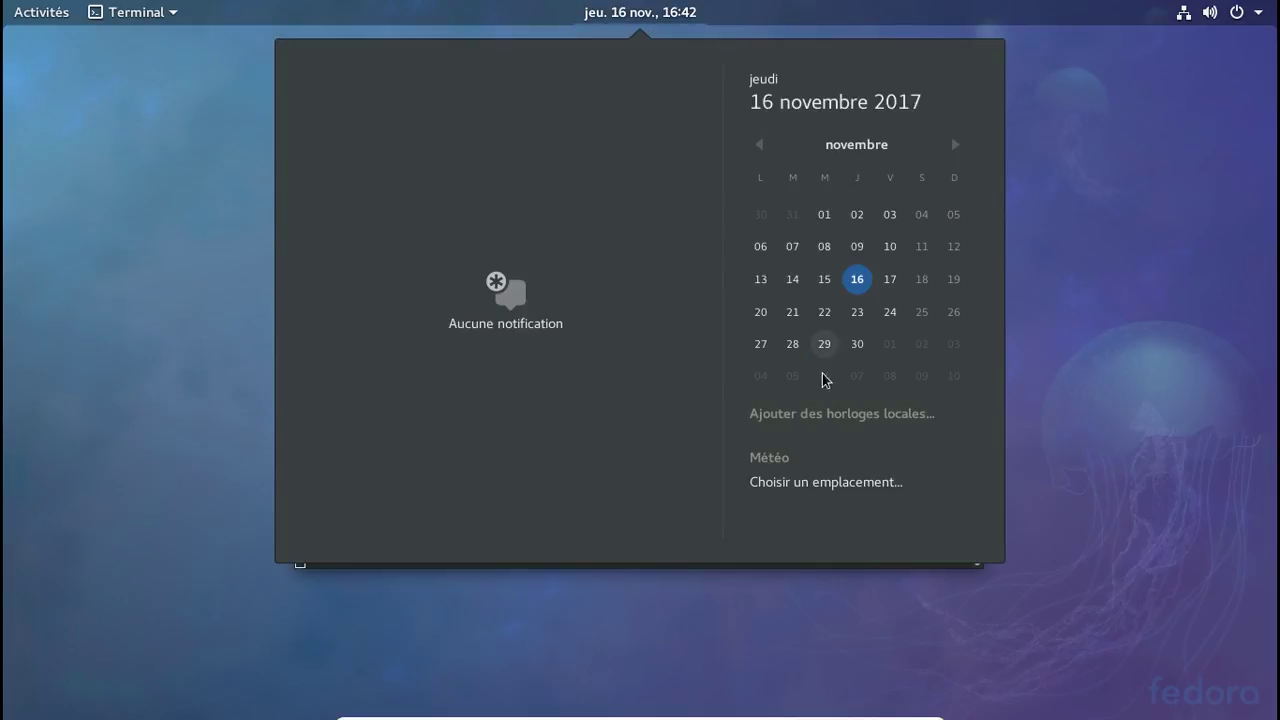
Open Météo from the calendar panel, grant it location access, refresh the forecast and turn off Lieu automatique
left_click(823, 484)
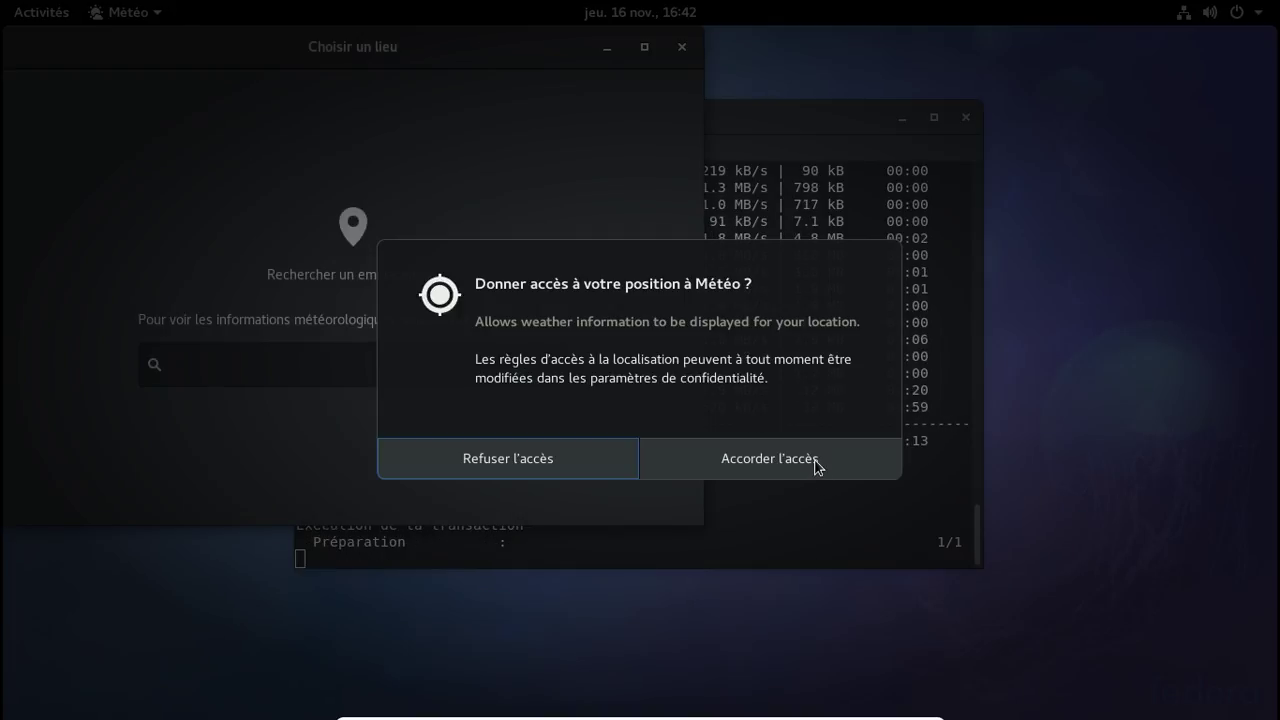
left_click(817, 465)
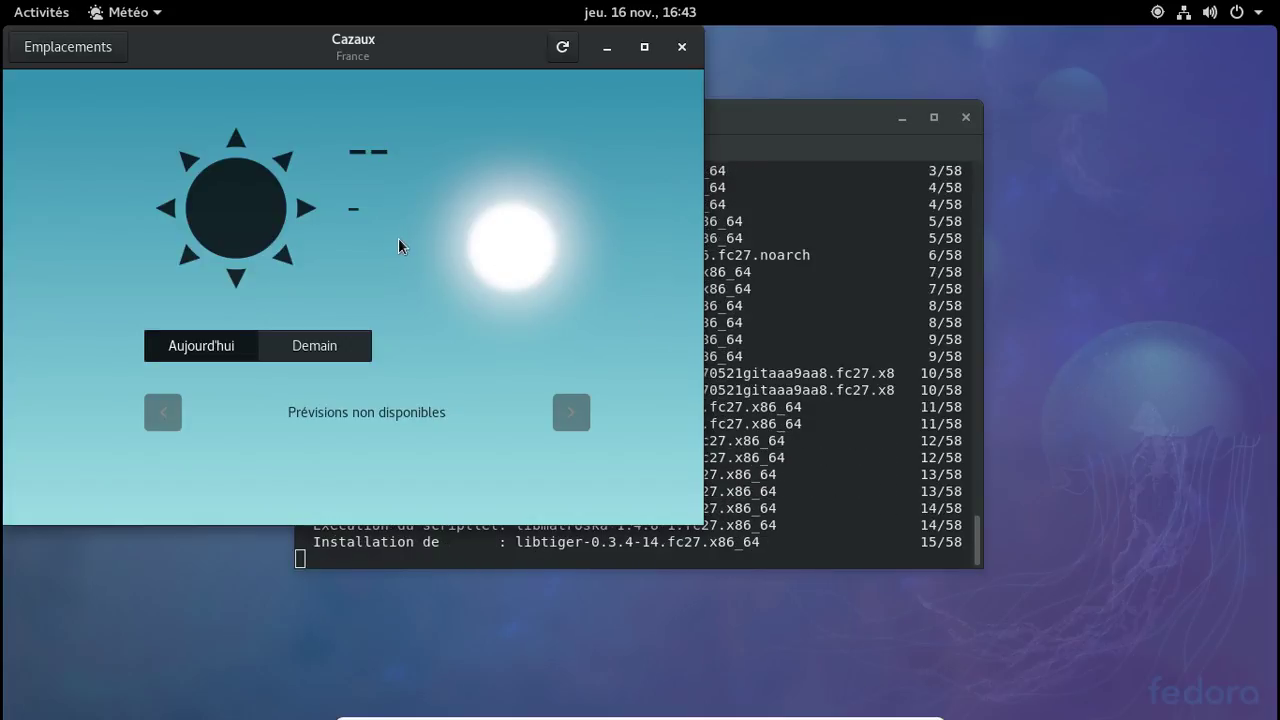
left_click(563, 48)
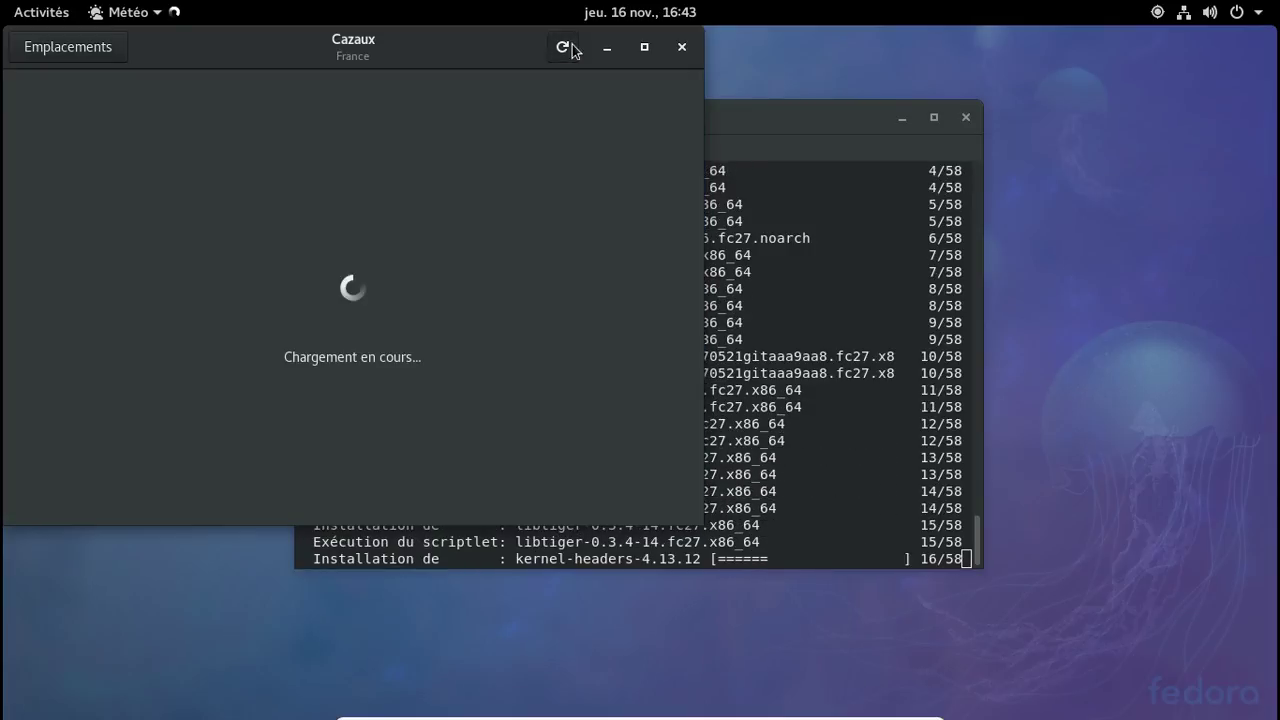
left_click(69, 55)
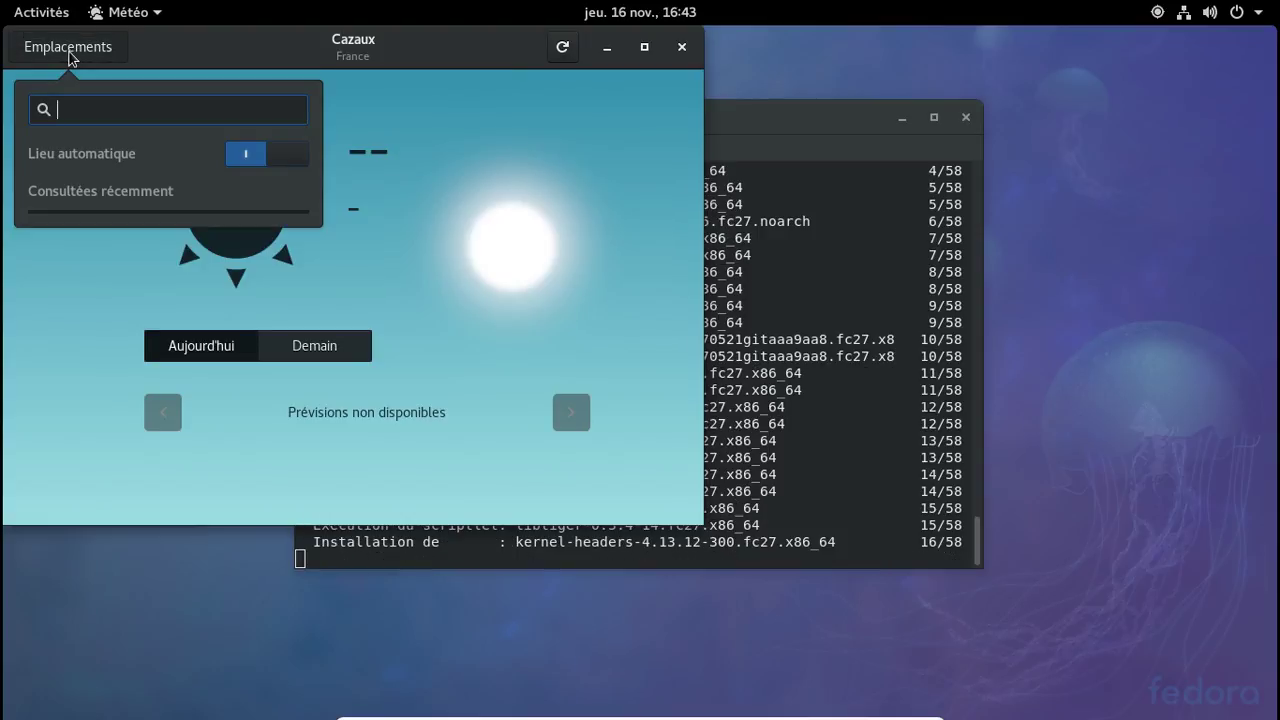
left_click(262, 157)
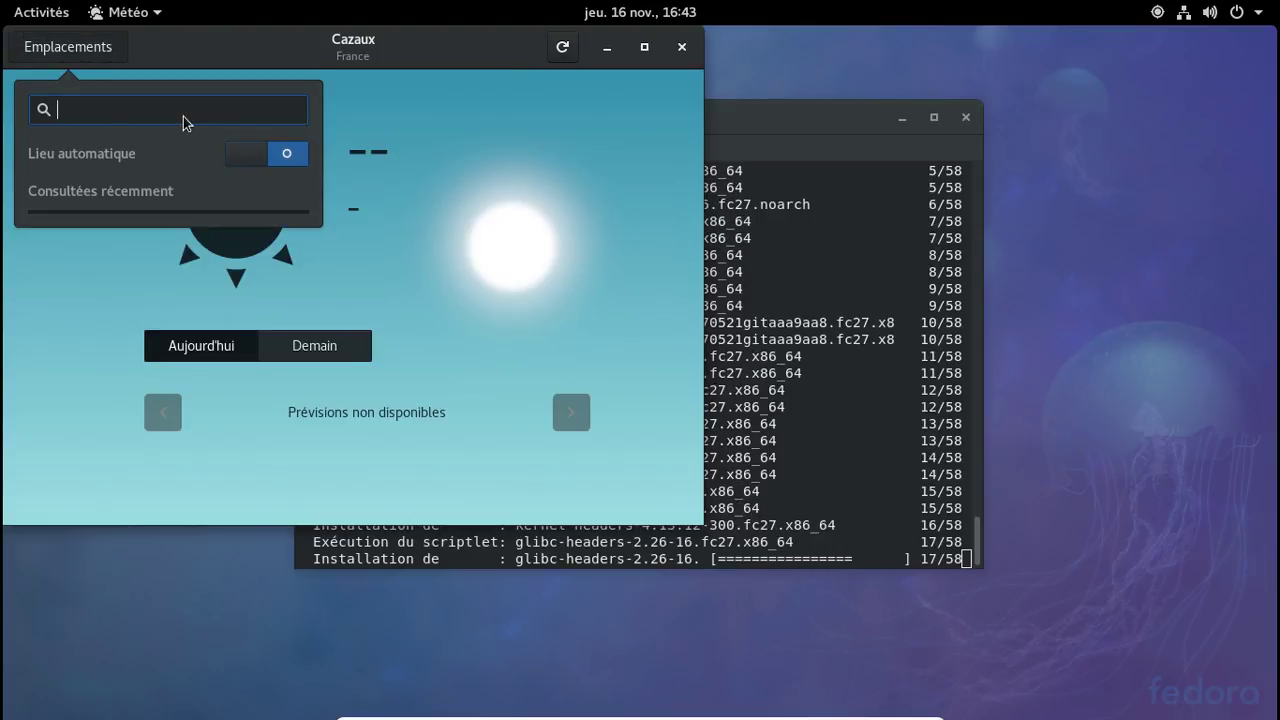
Try to find a weather location by searching for "Biganos" and "Arca", and clear the search
key("Escape")
left_click(79, 55)
type("Biganos")
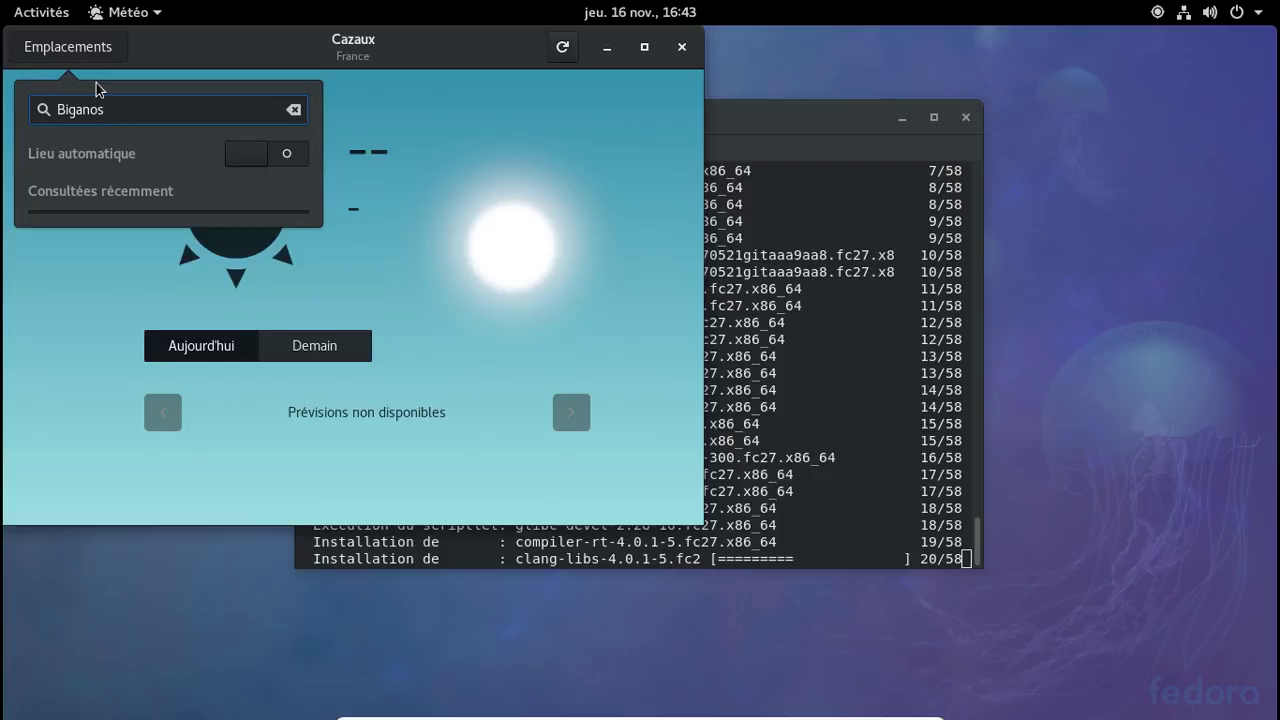
type("Arca")
key("BackSpace")
key("BackSpace")
key("BackSpace")
key("BackSpace")
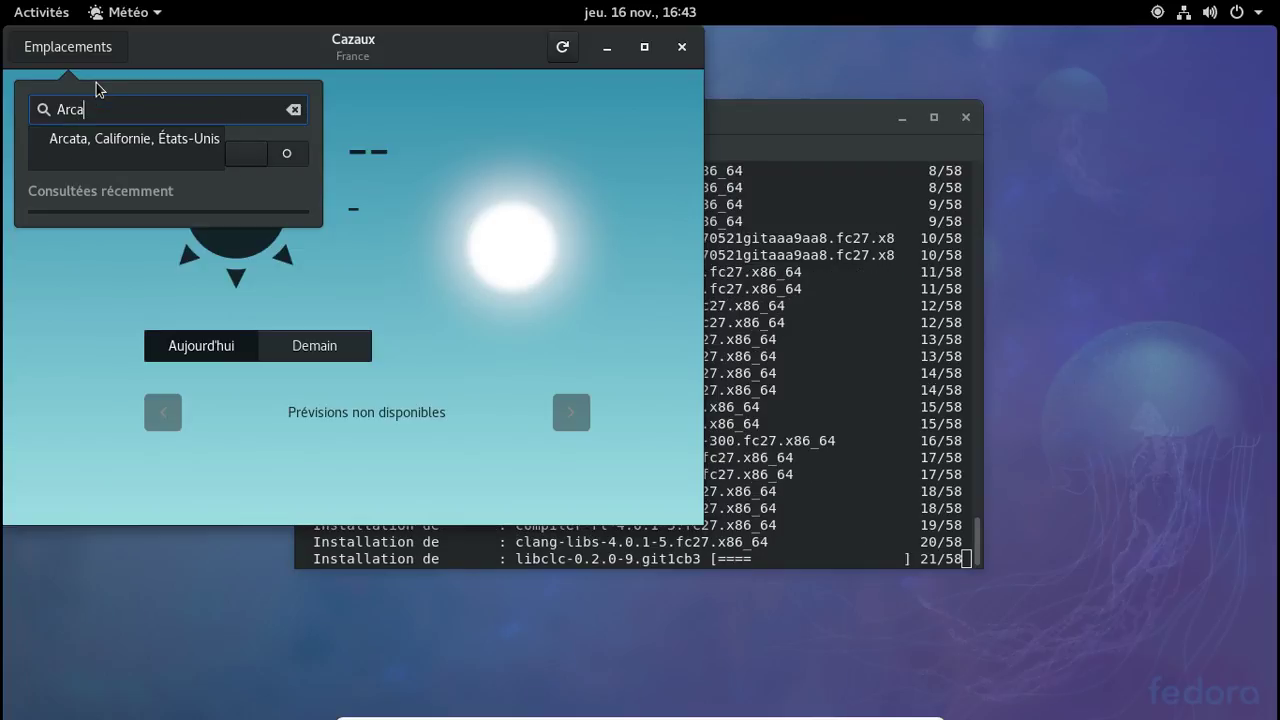
key("BackSpace")
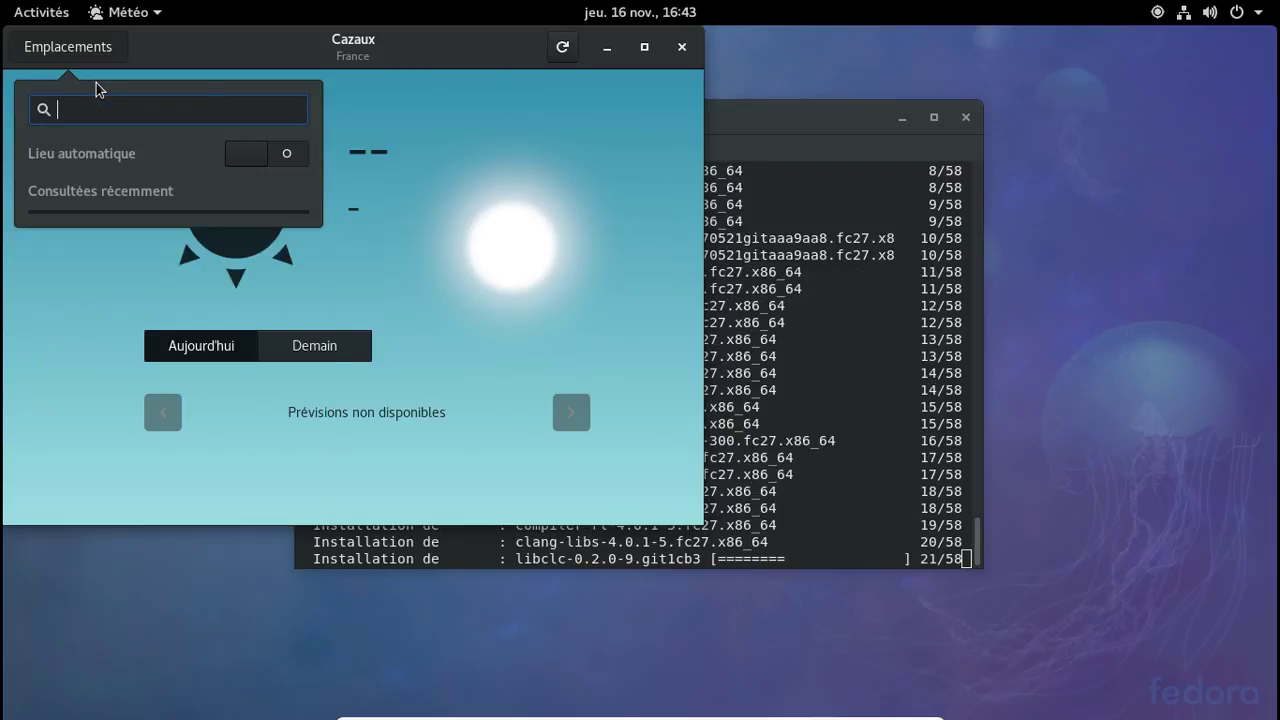
Search for "Bordeaux" and choose Bordeaux, France as the weather location
type("Bordeaux,")
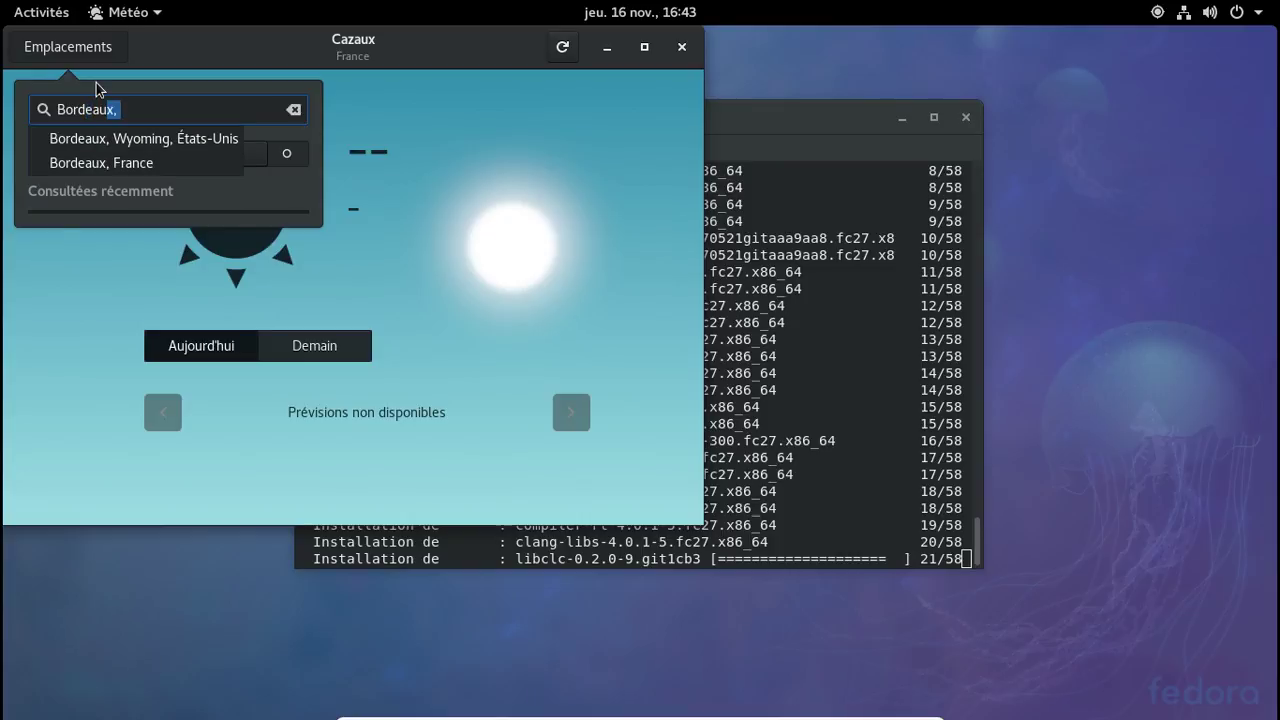
key("Down")
key("Down")
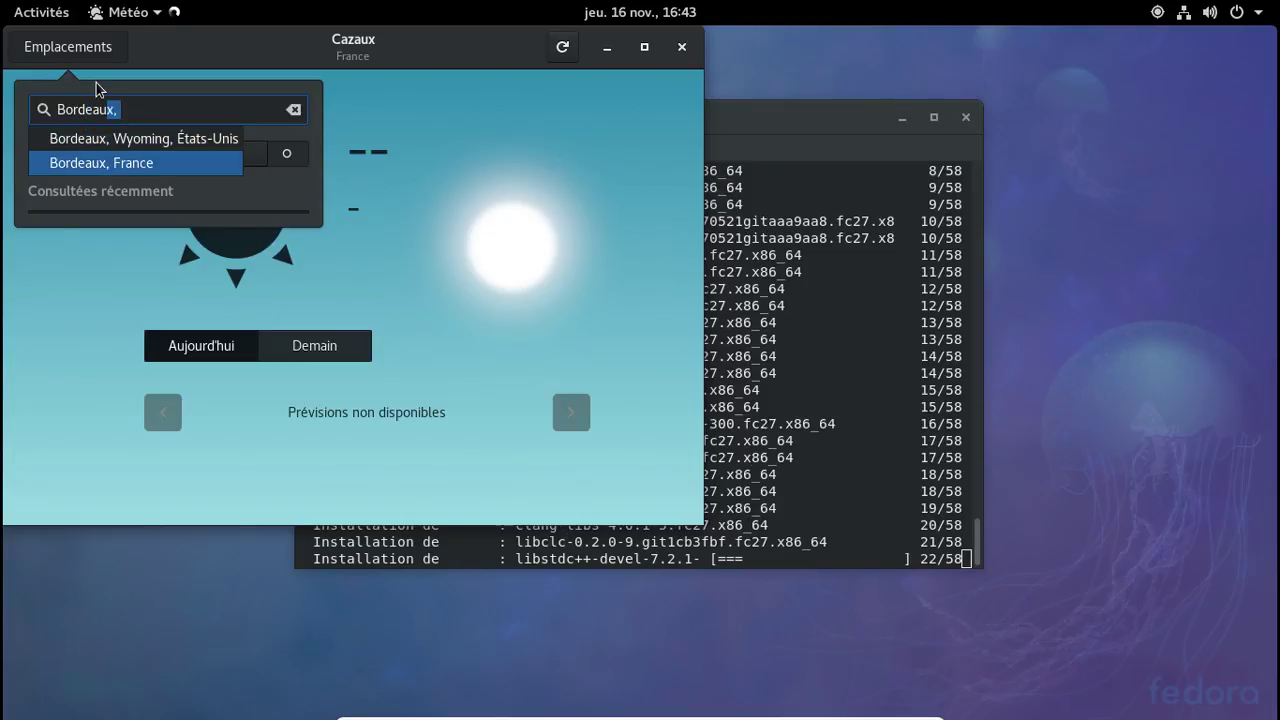
key("Return")
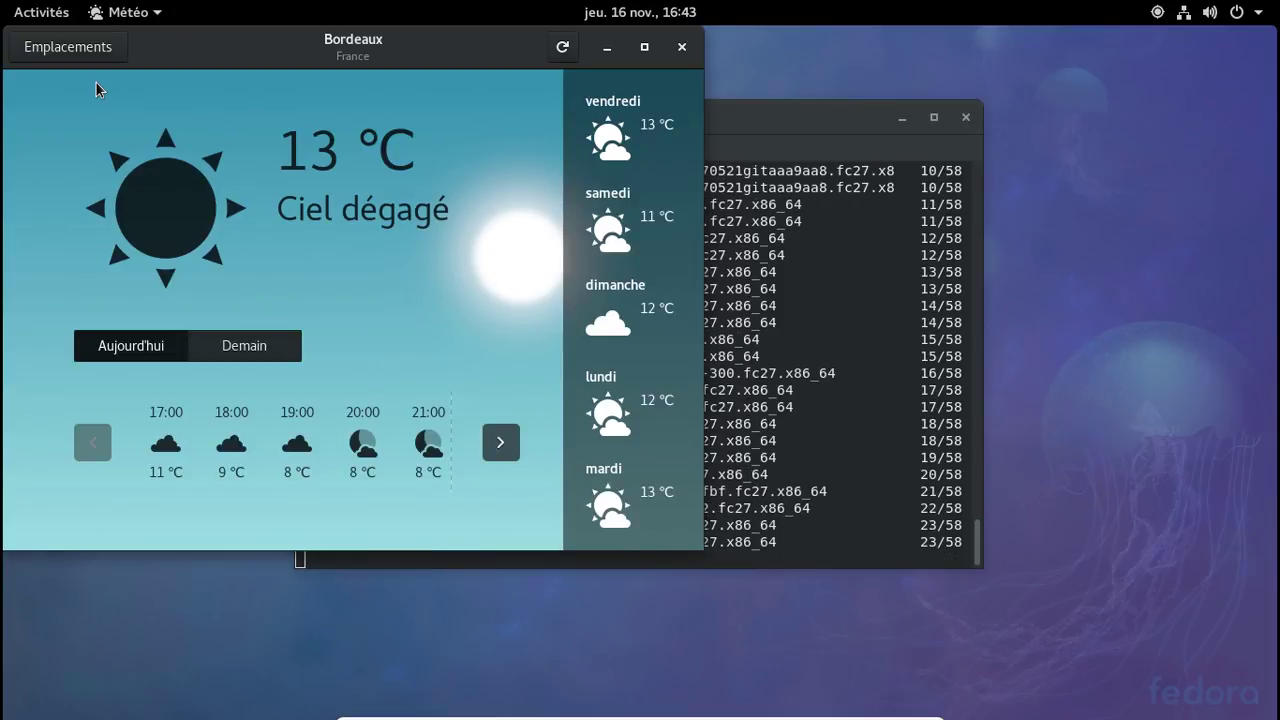
Close Météo and check the weather summary in the clock's calendar panel
left_click(677, 49)
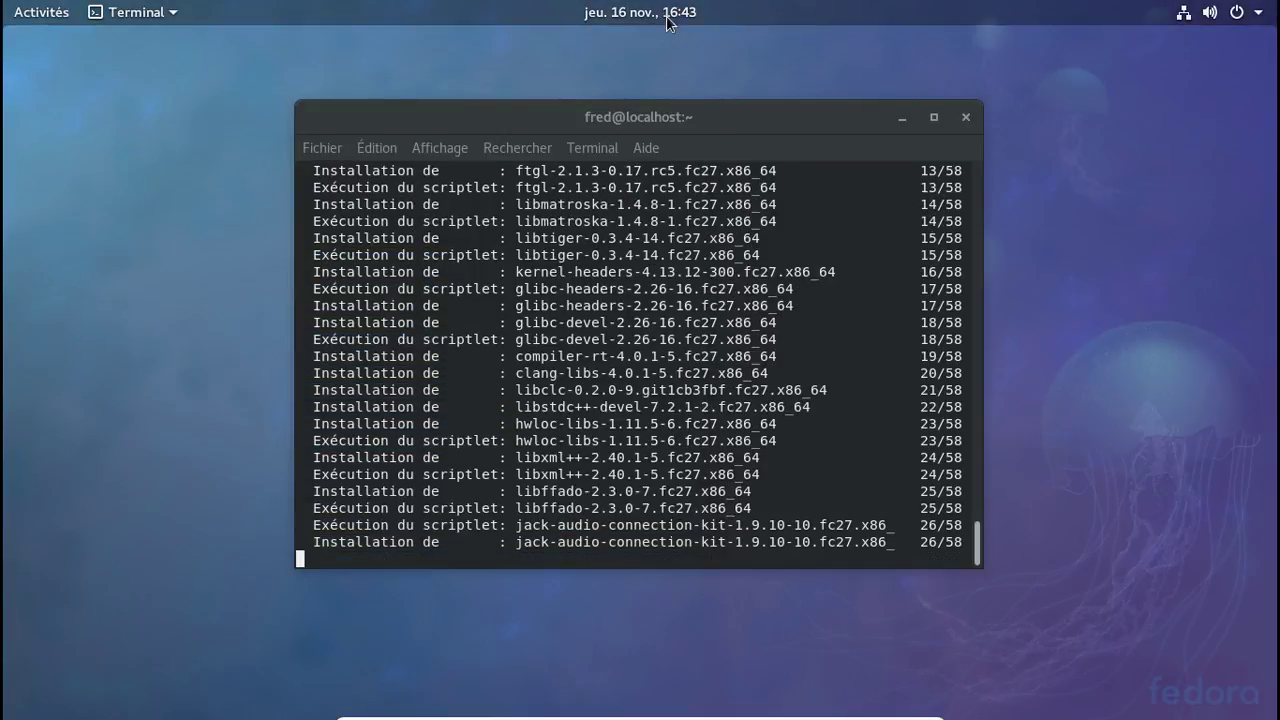
left_click(667, 14)
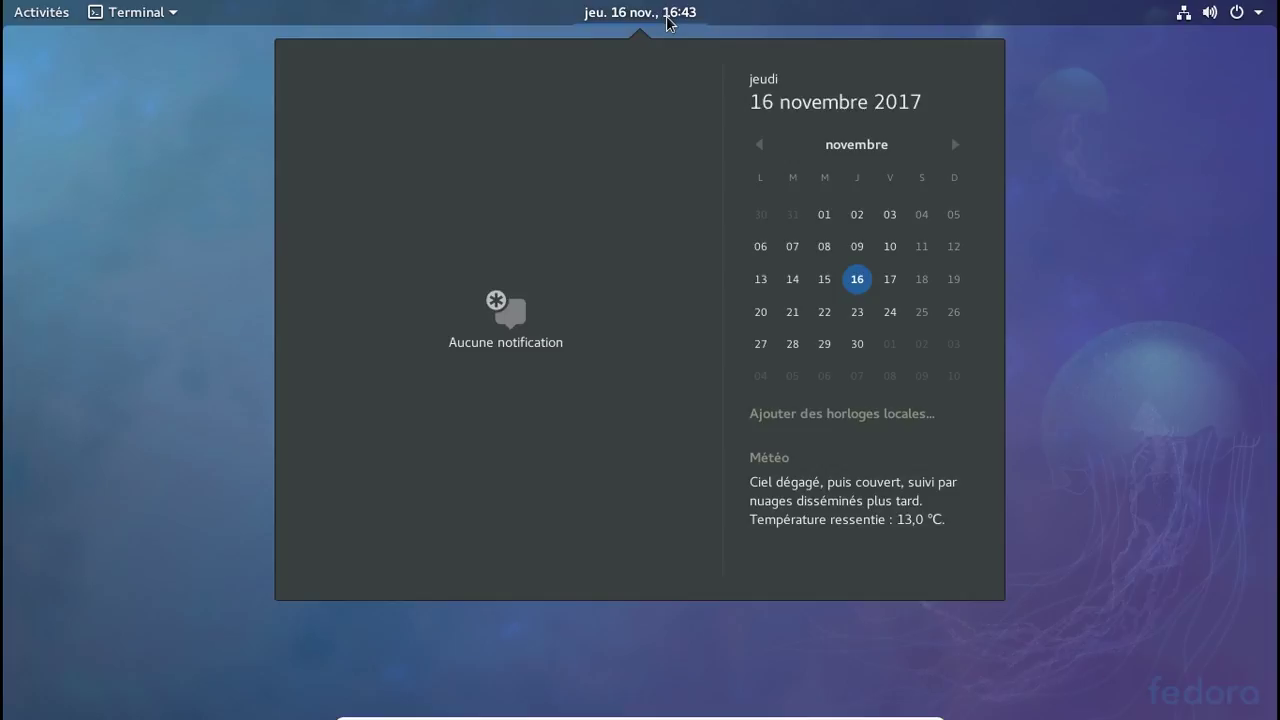
left_click(667, 16)
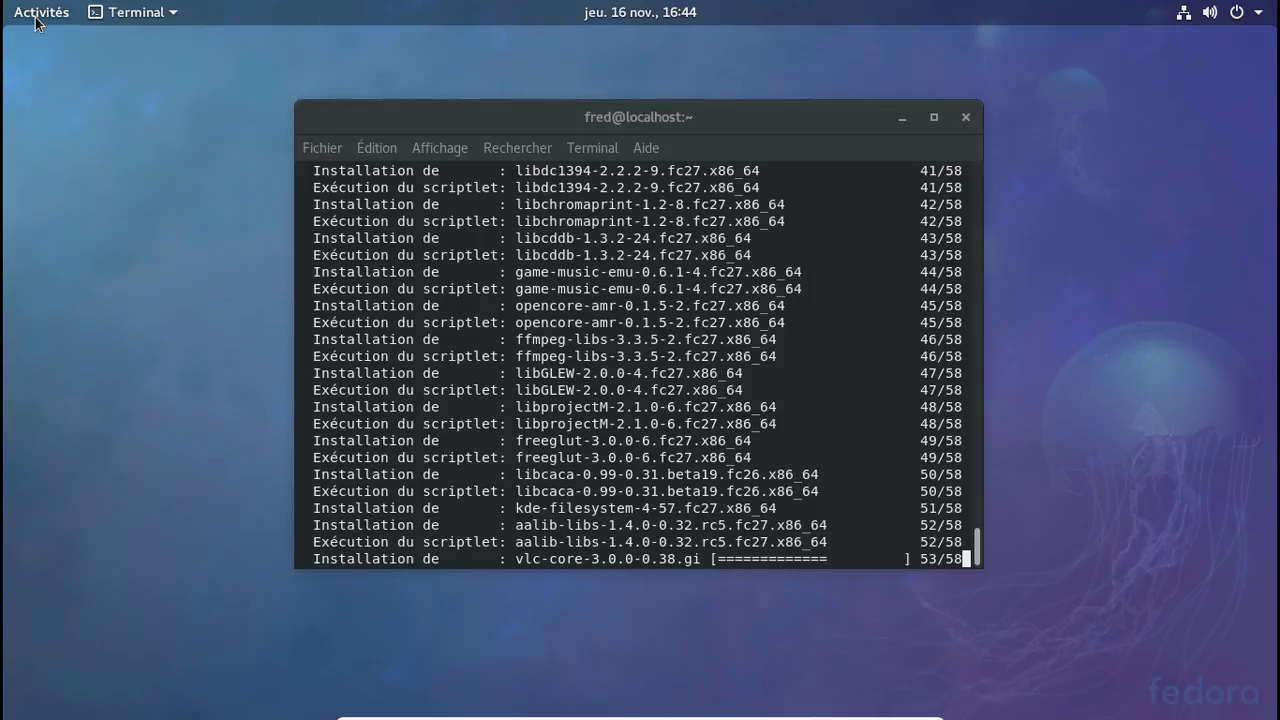
Launch Firefox from the activities overview and return to the terminal window
left_click(35, 14)
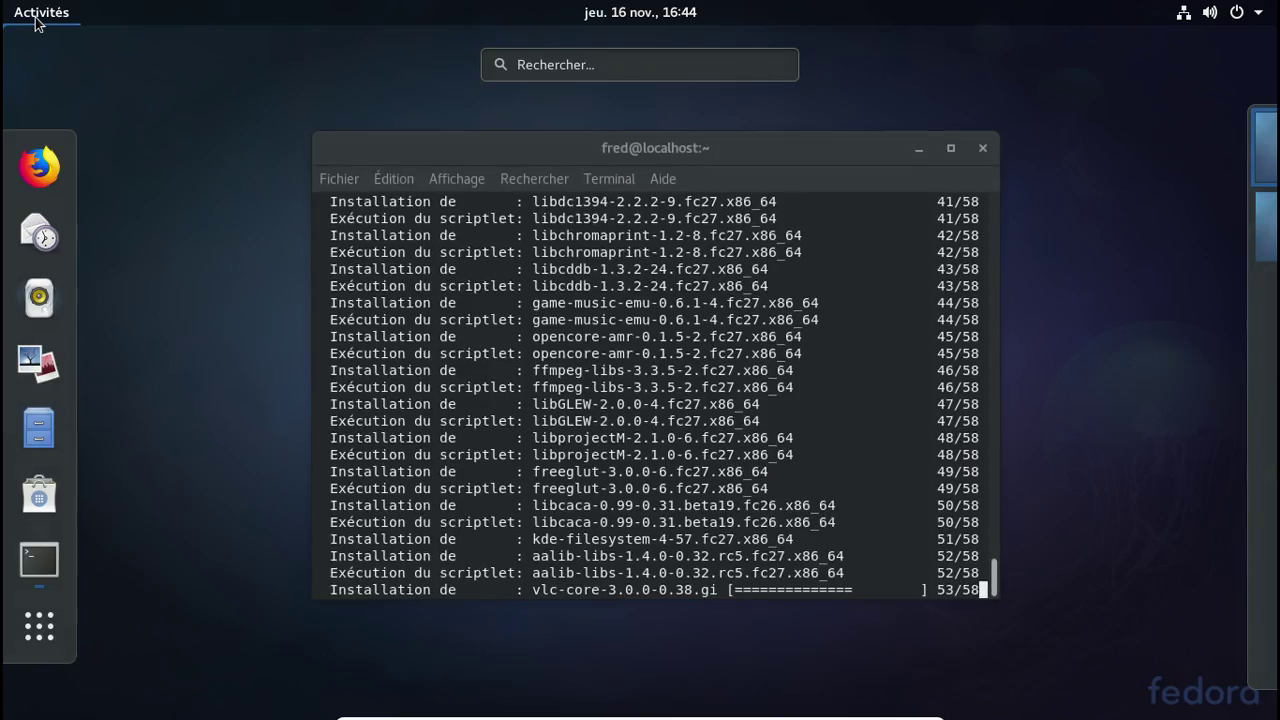
left_click(38, 167)
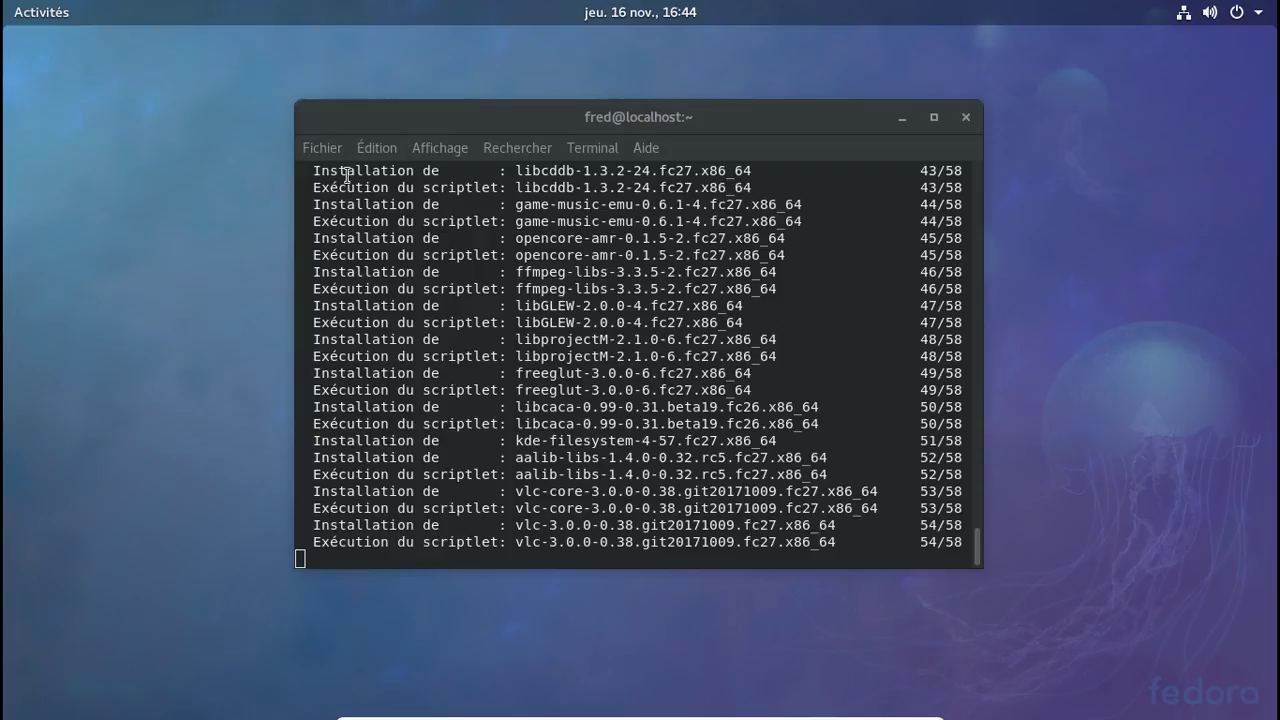
left_click(405, 116)
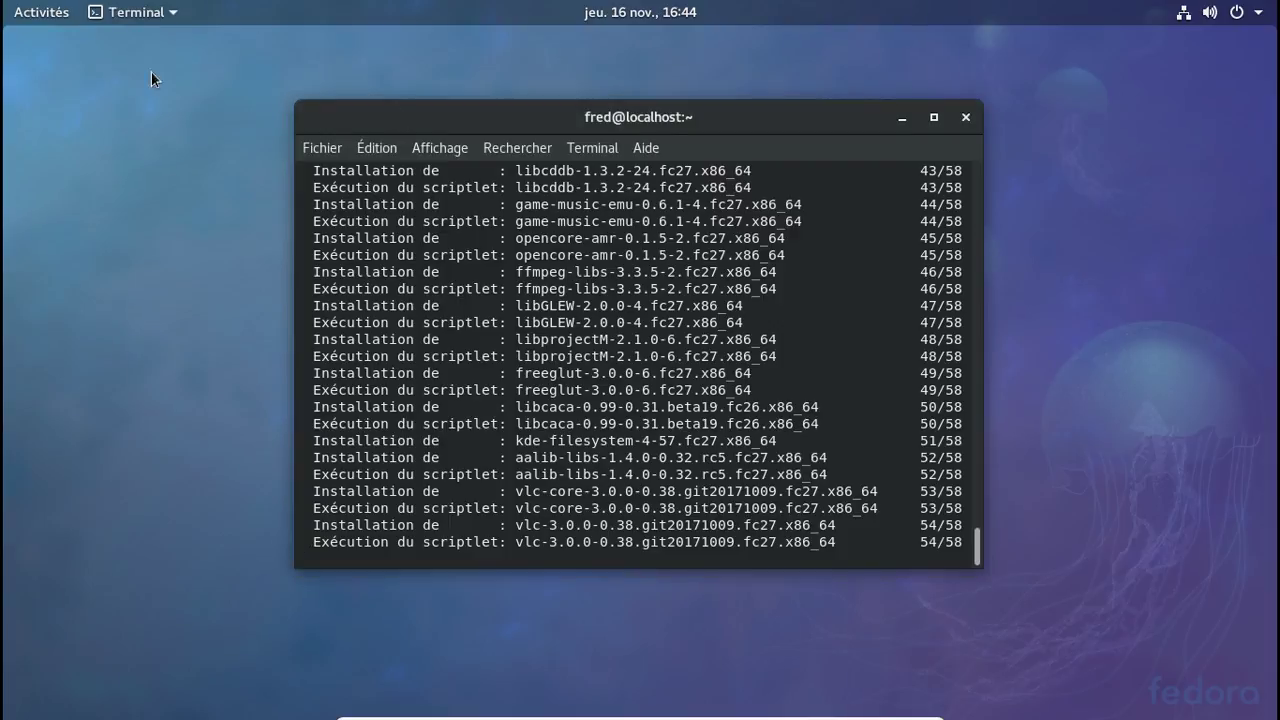
Begin a search in the activities overview with the letter "i"
left_click(38, 14)
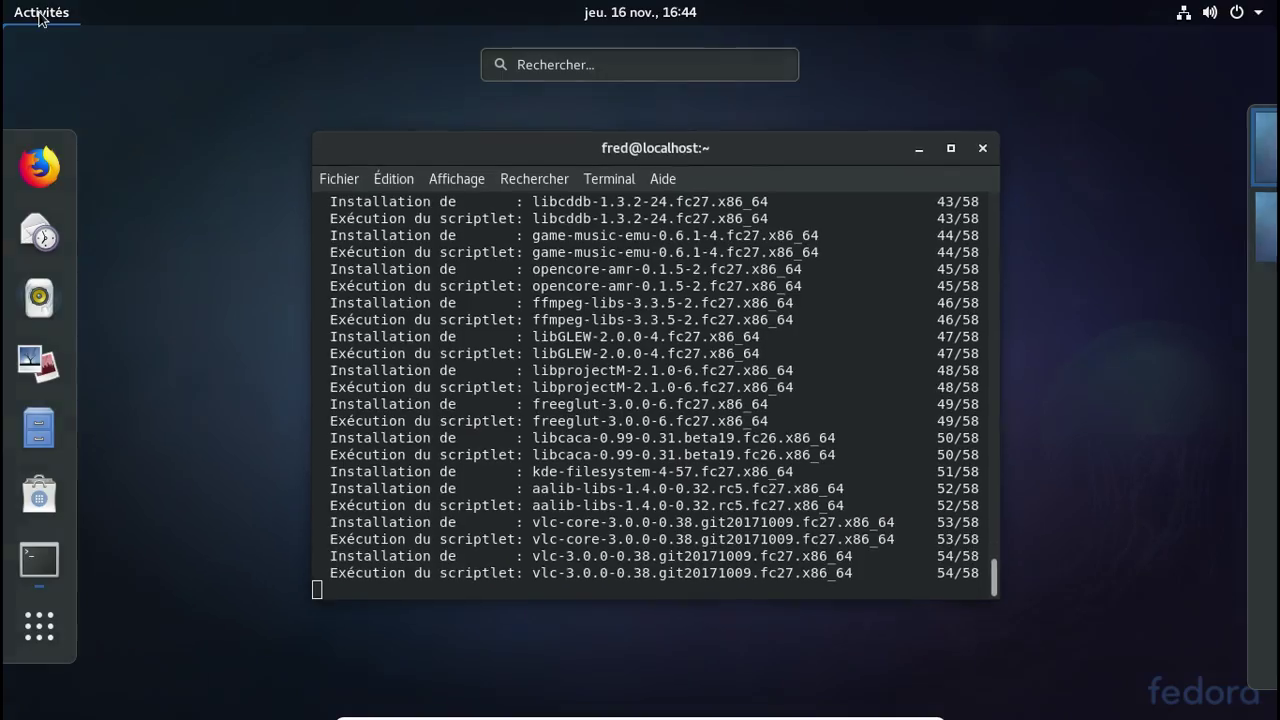
left_click(540, 65)
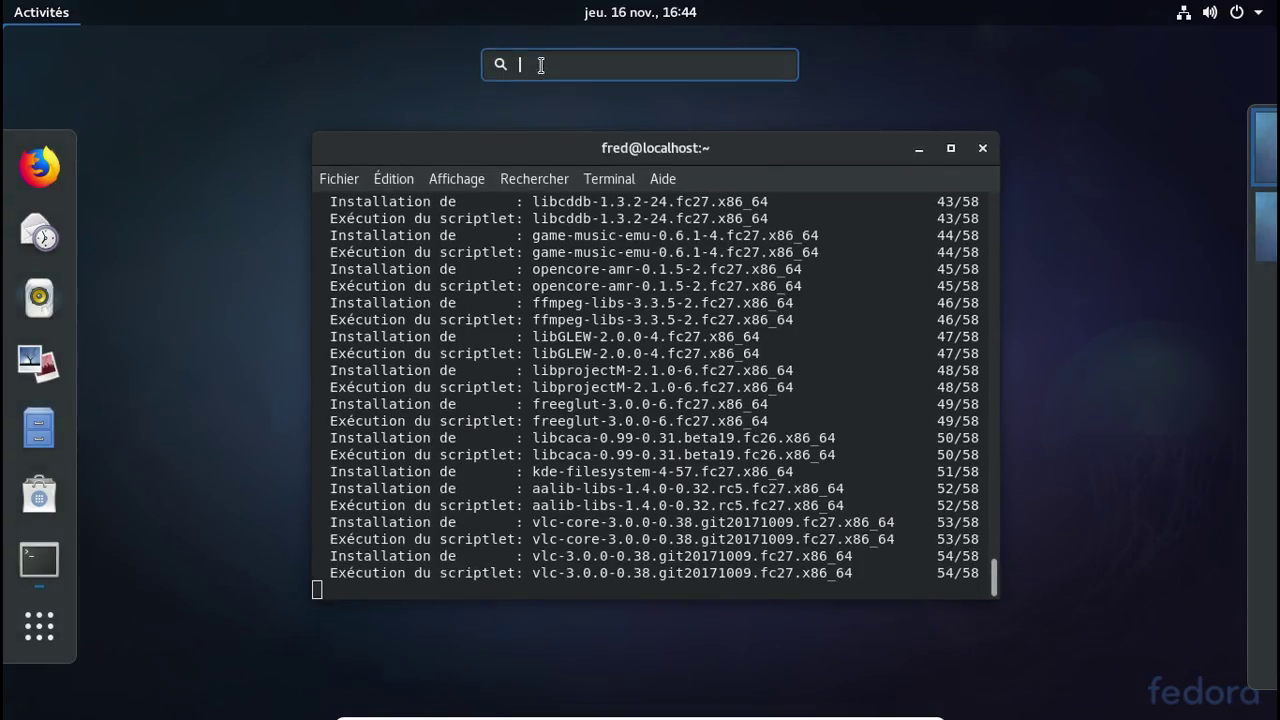
type("lp")
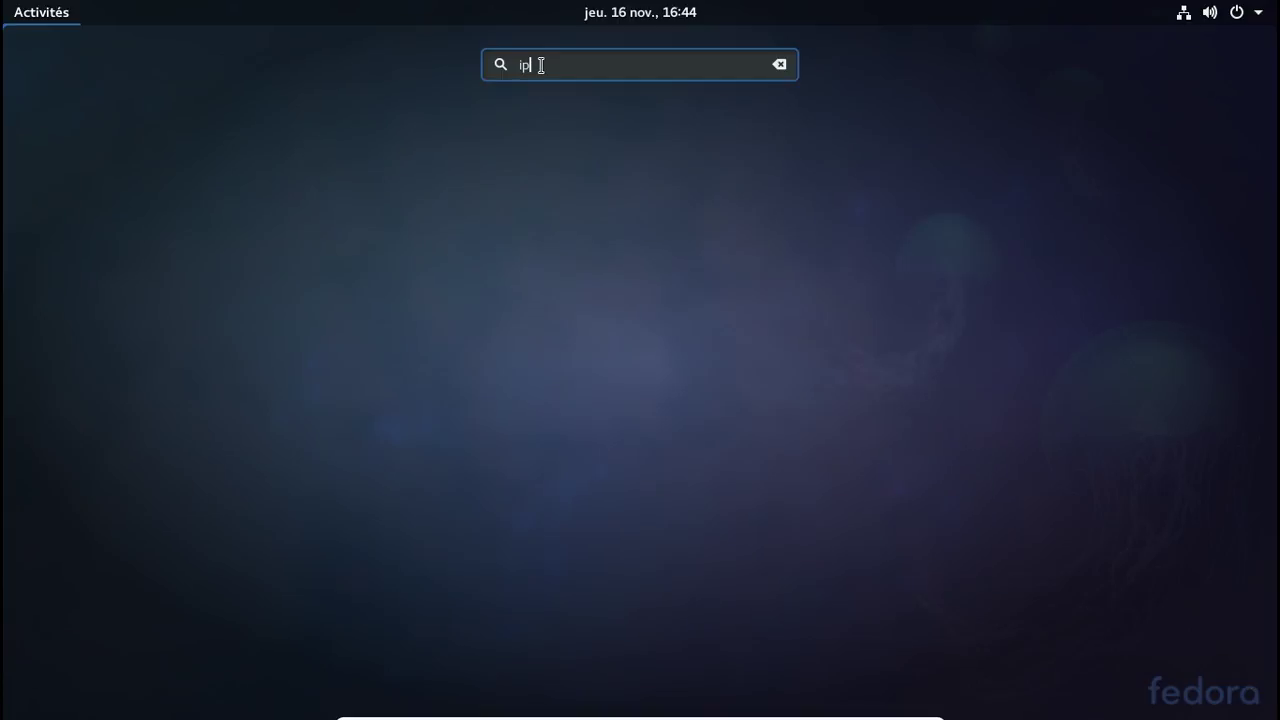
key("BackSpace")
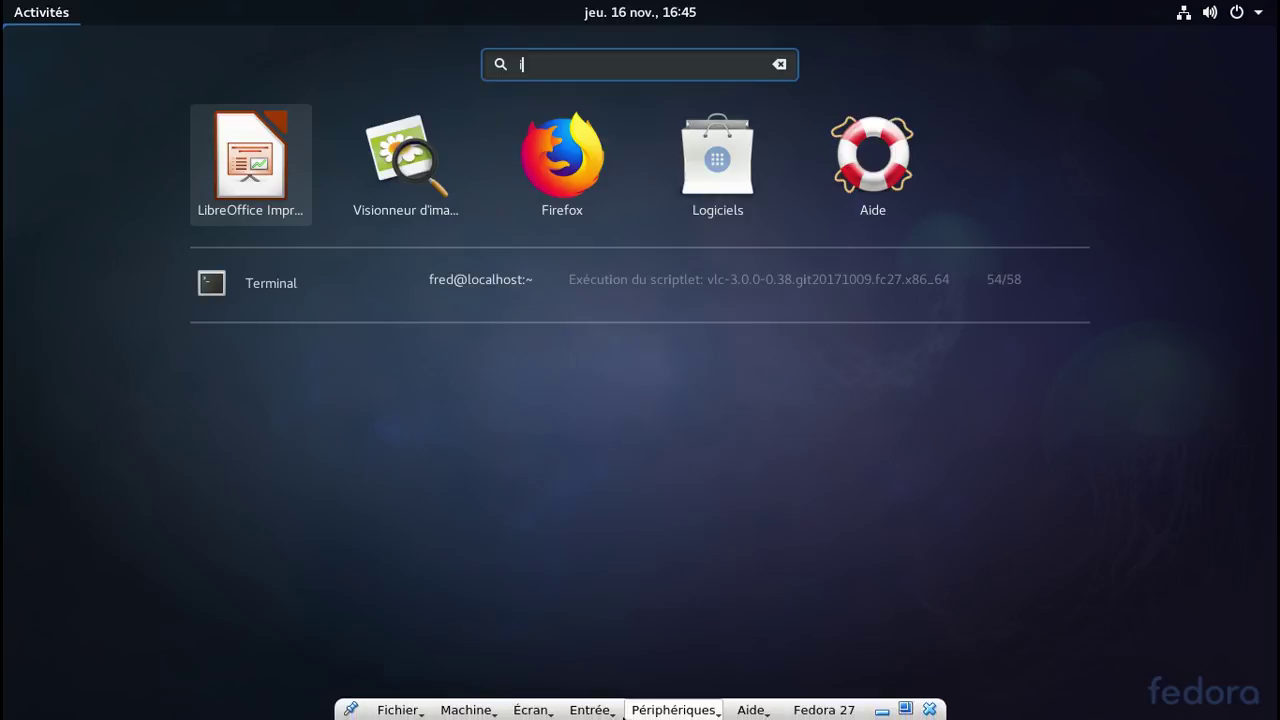
Attach the host's HP DeskJet 2130 series USB printer to the virtual machine
left_click(673, 710)
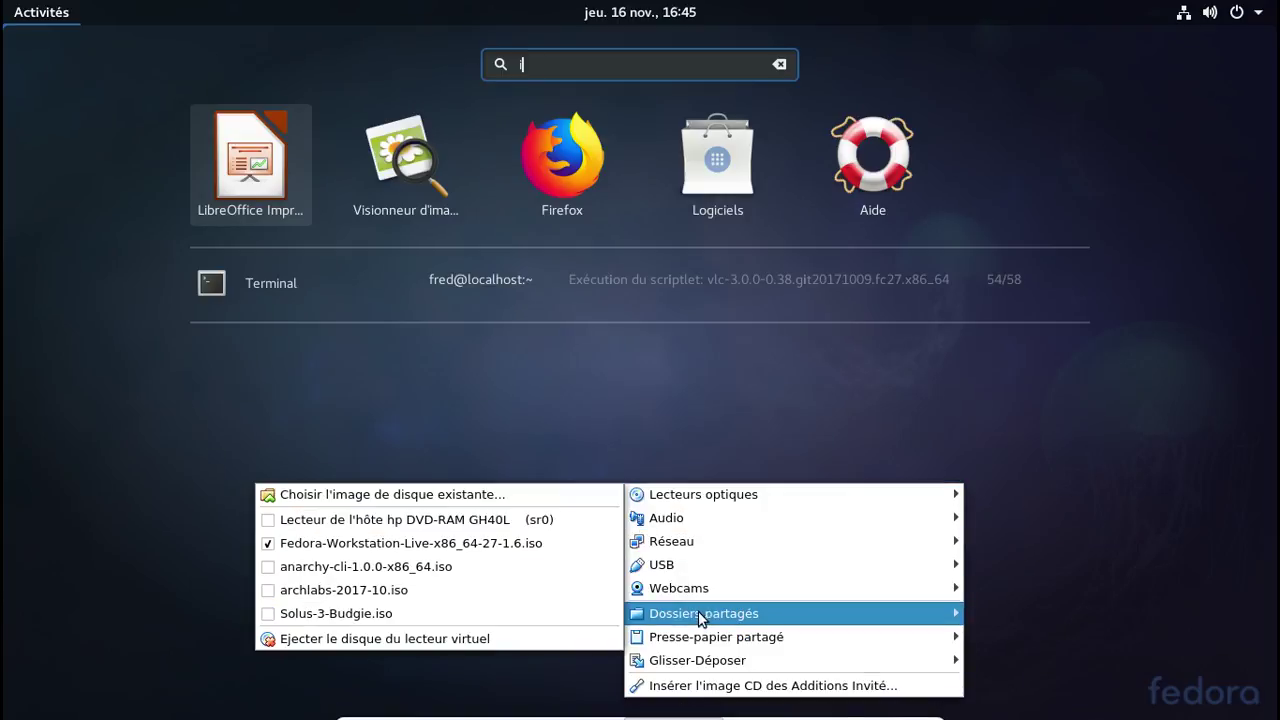
mouse_move(703, 590)
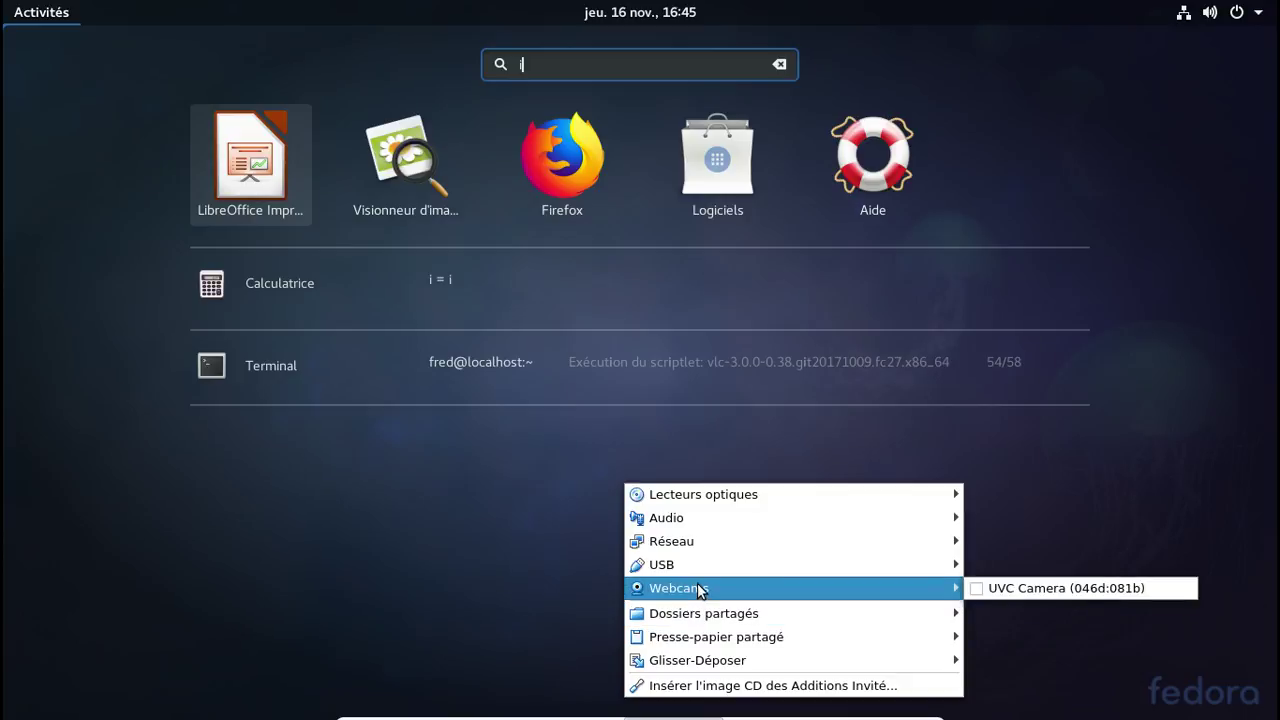
mouse_move(700, 566)
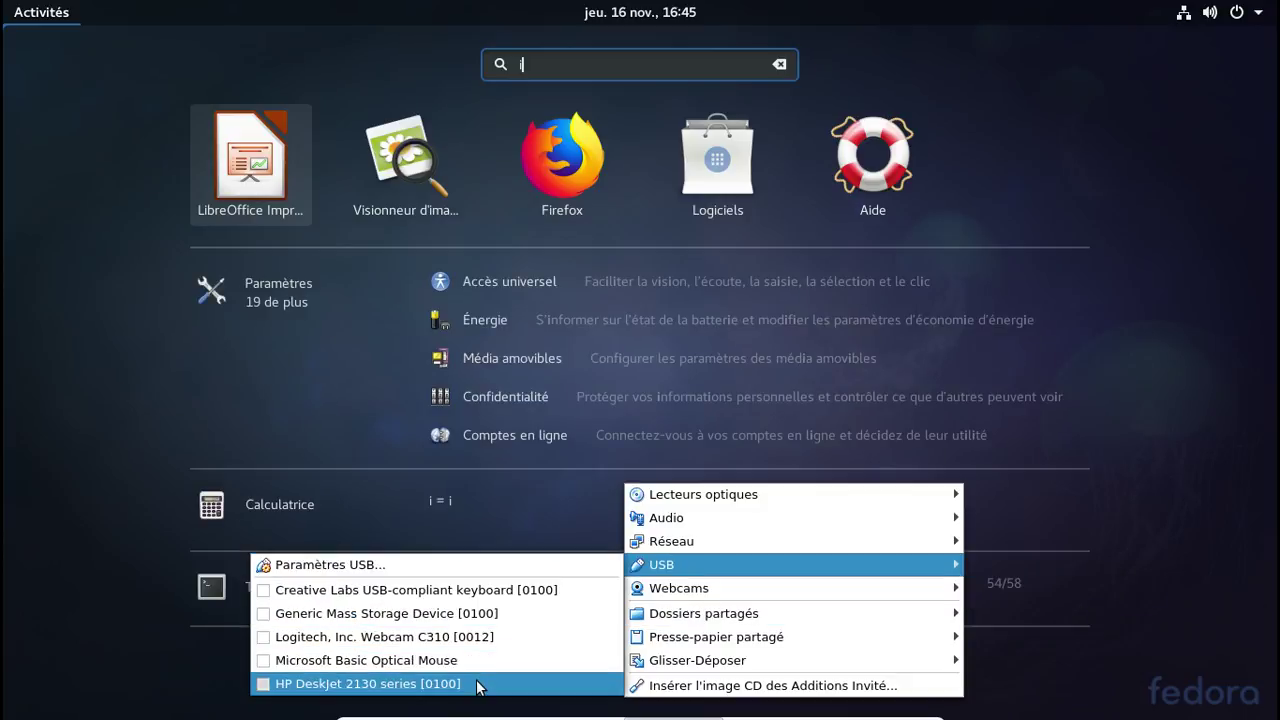
left_click(478, 685)
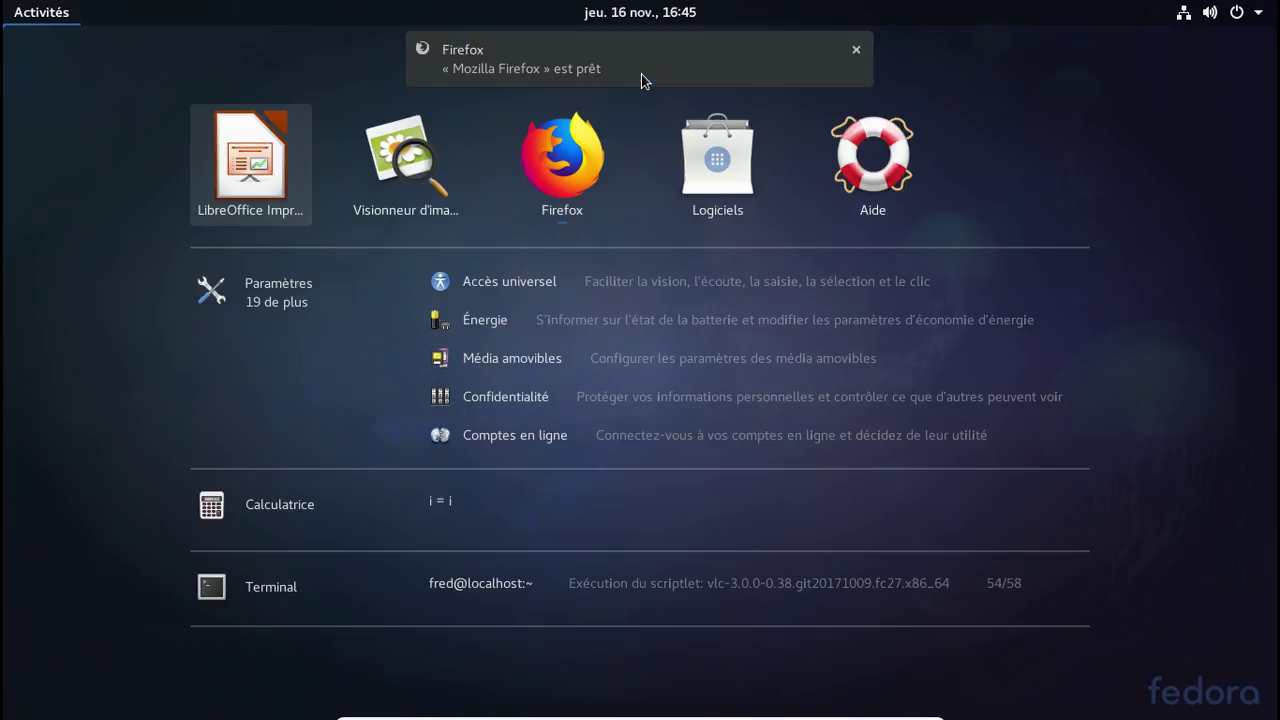
Complete the activities search as "imp" and open the Imprimantes settings
left_click(856, 50)
type("m")
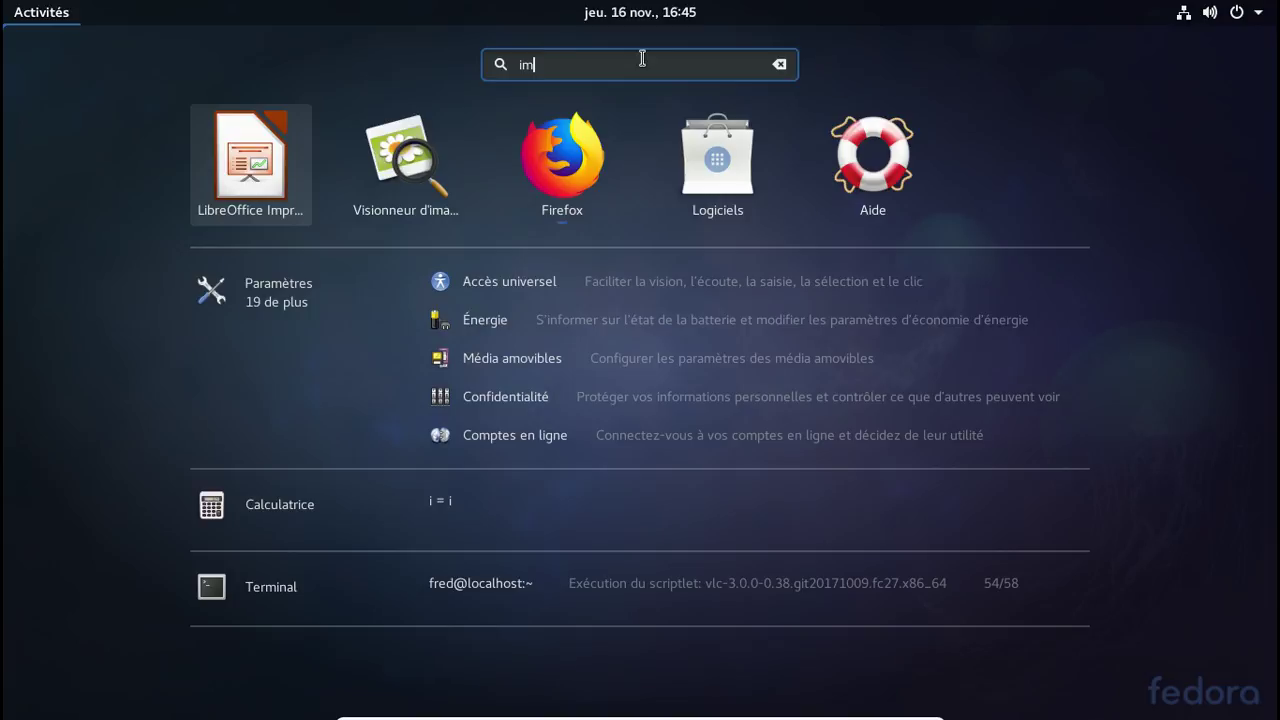
type("p")
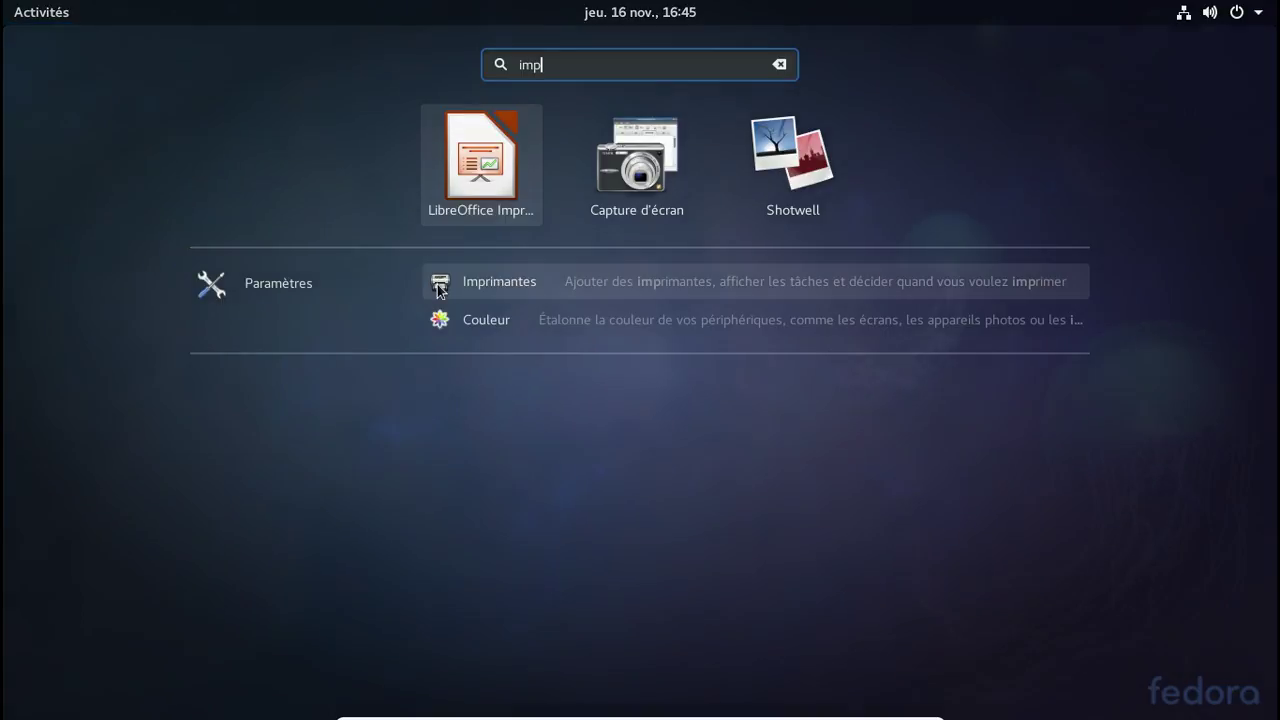
key("super")
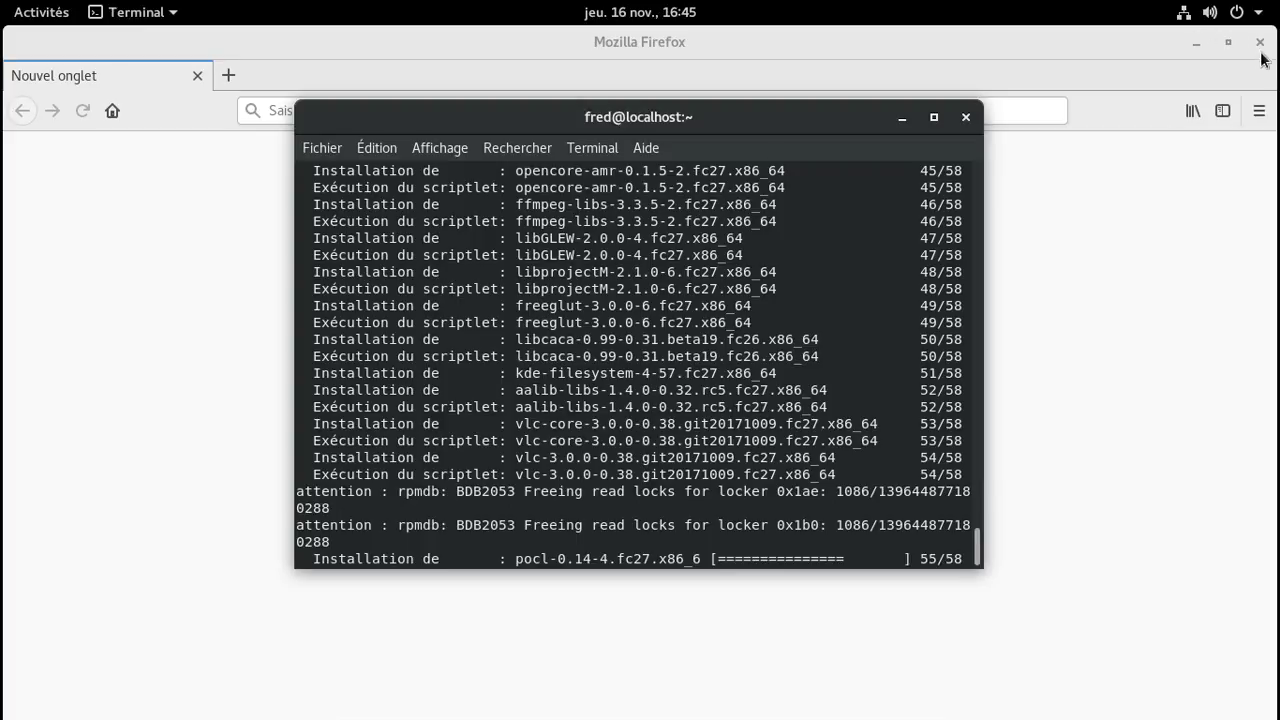
Restore the maximized Firefox window to a smaller size and reposition it on the desktop
left_click(1230, 45)
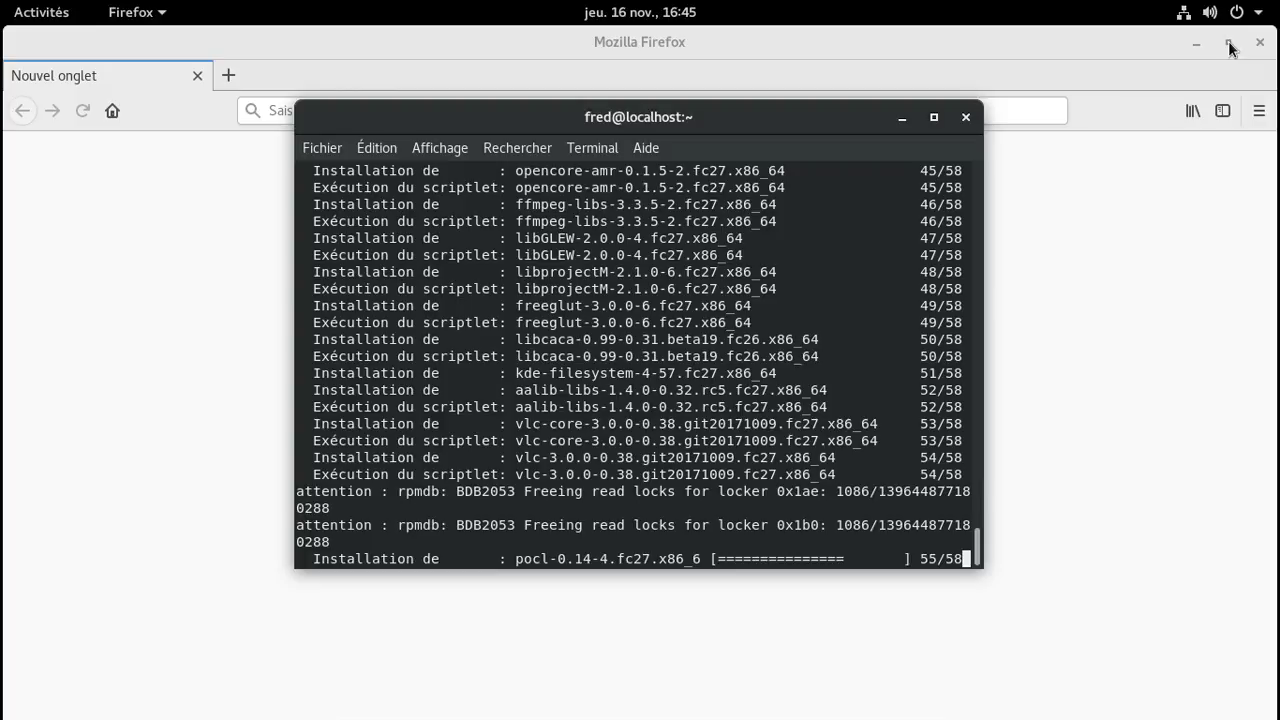
left_click(1230, 48)
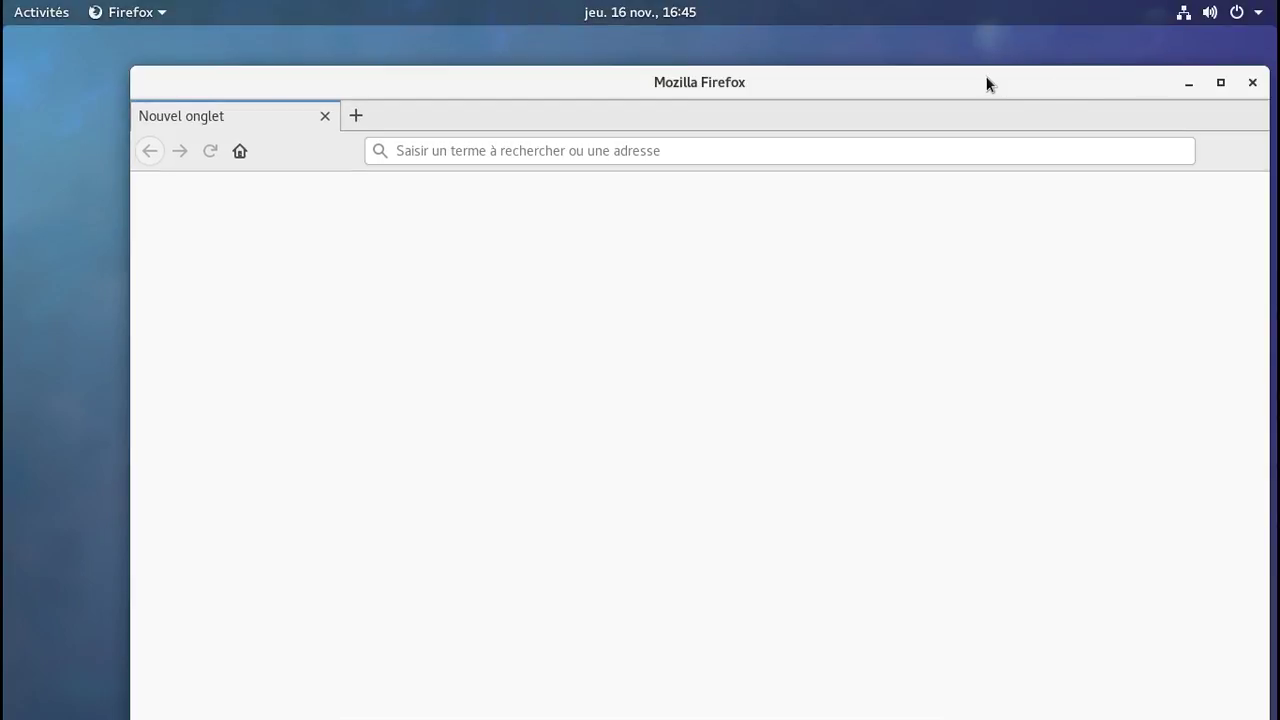
left_click_drag(977, 92, 900, 64)
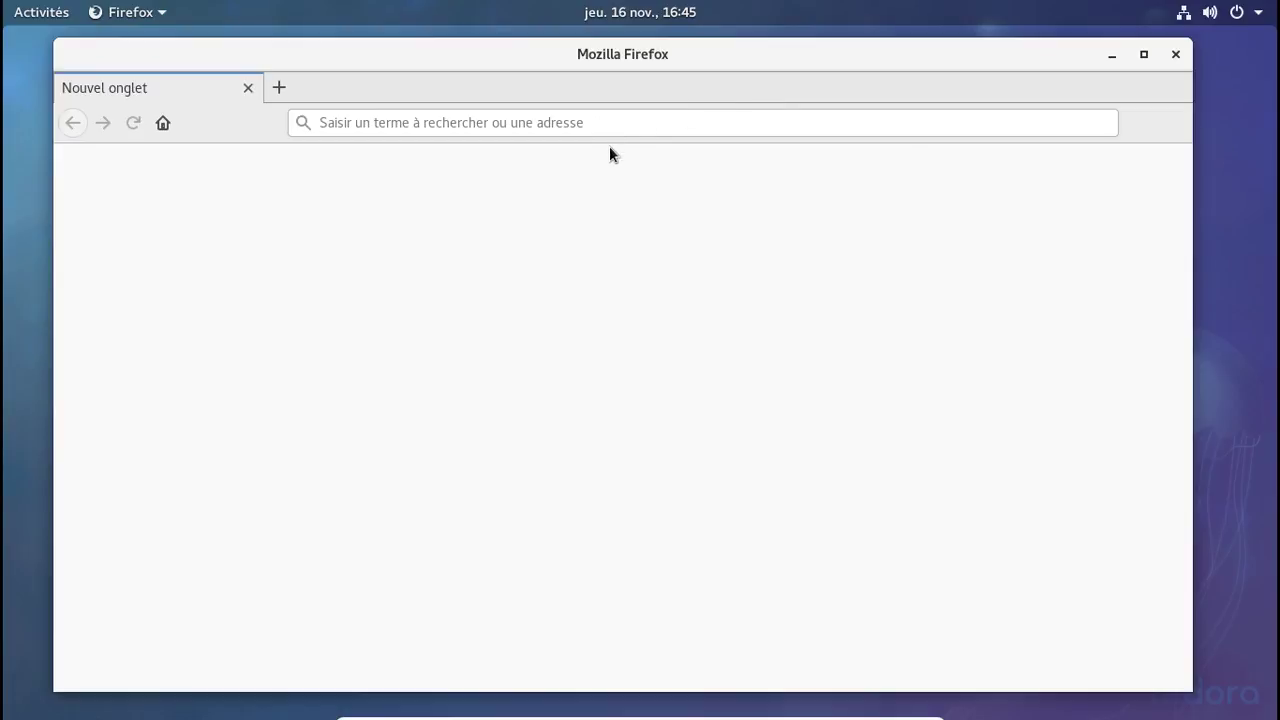
Start Logiciels for the required printer drivers and unlock the Imprimantes settings with the account password
key("alt+Tab")
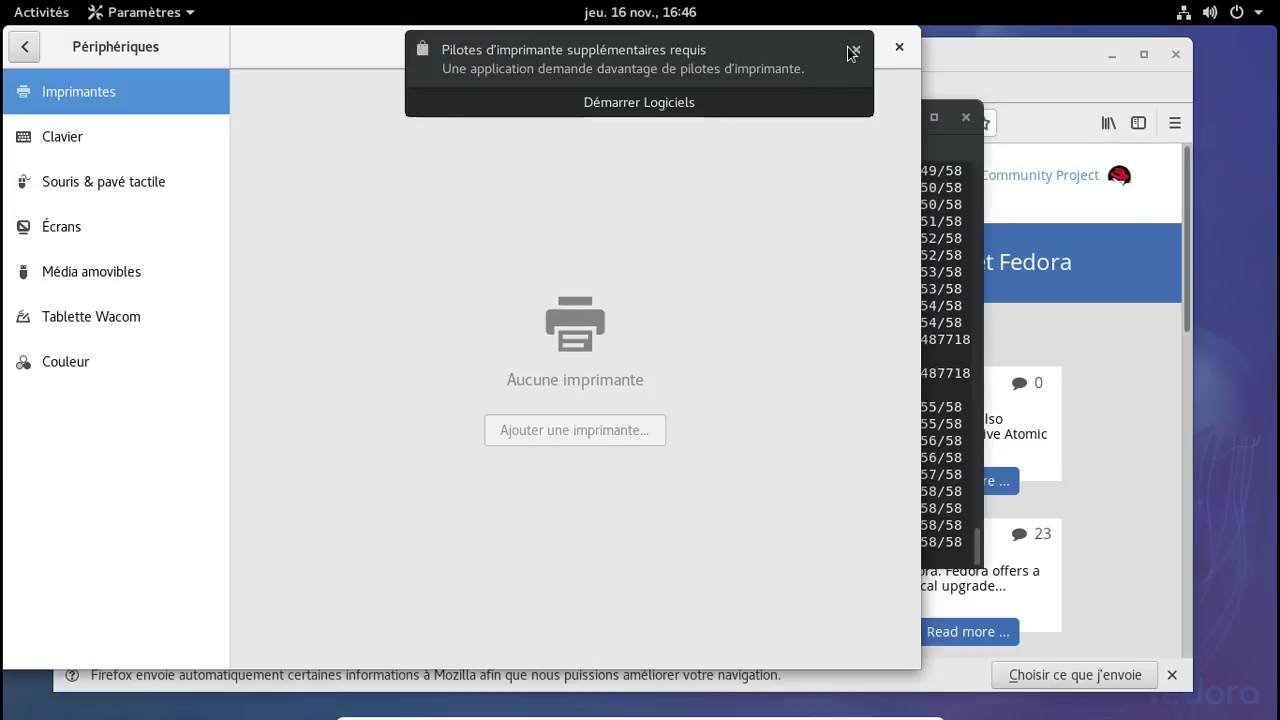
left_click(719, 96)
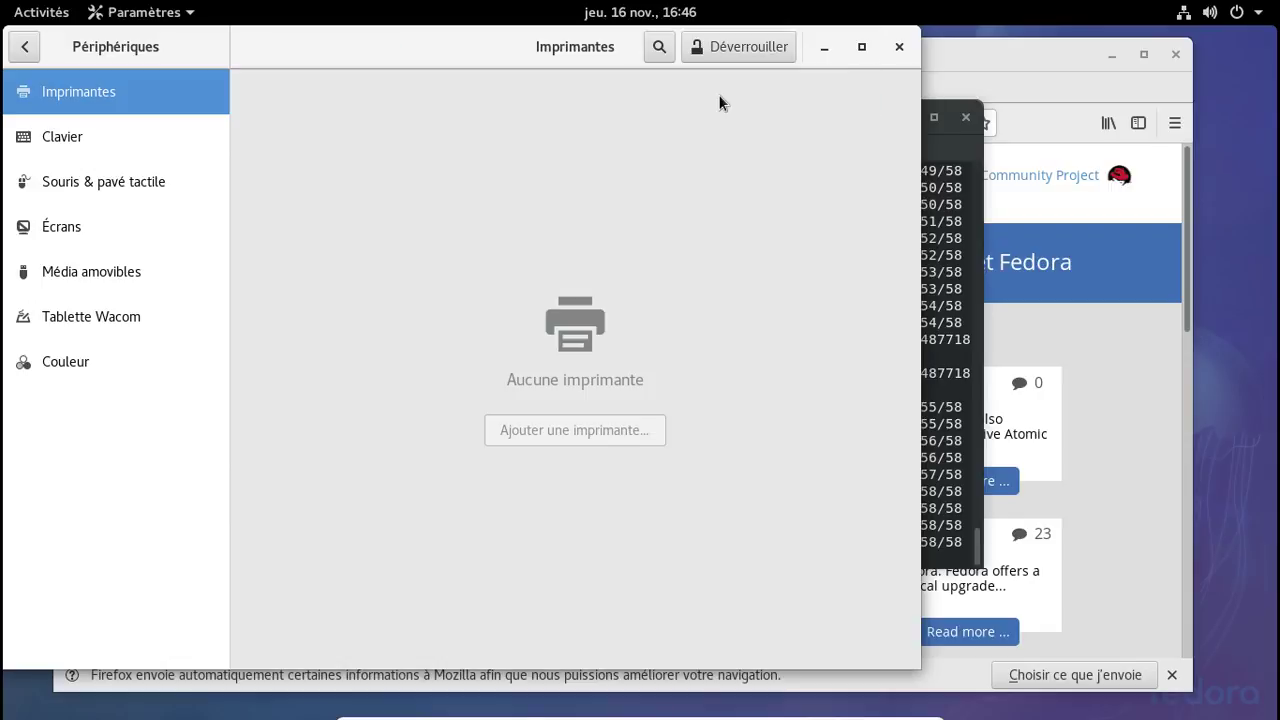
type("•••••••••")
key("Return")
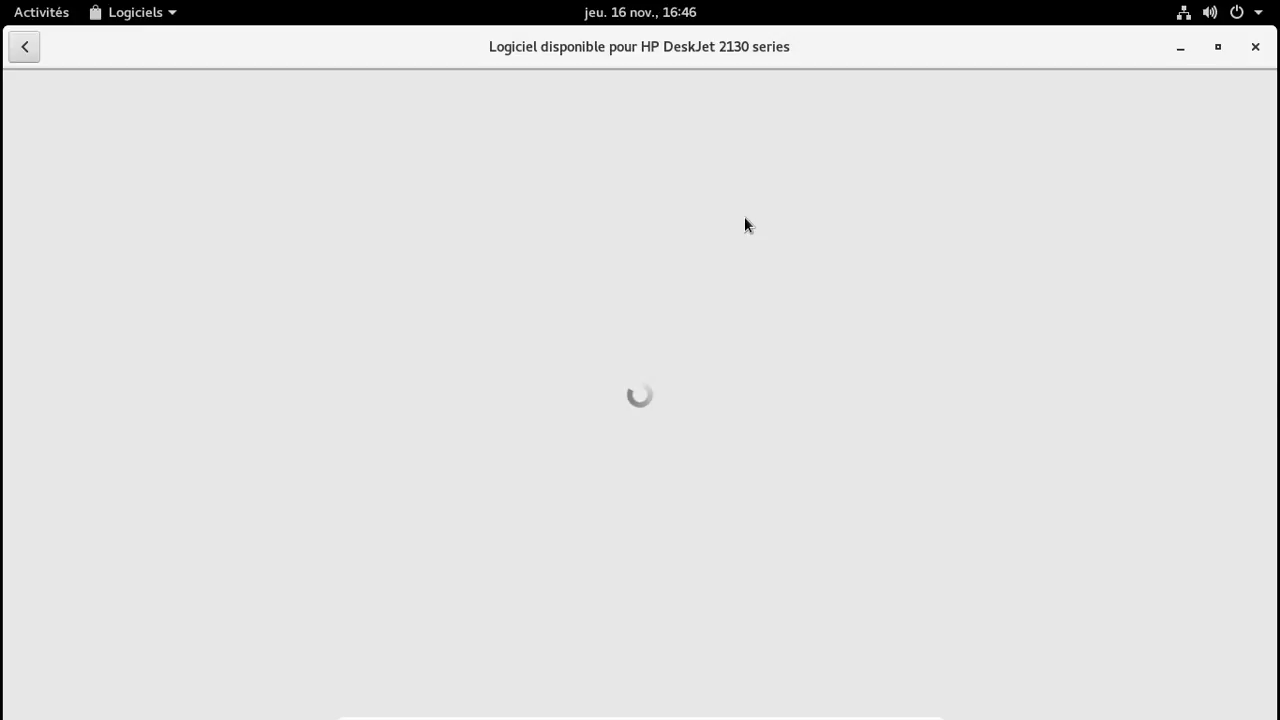
key("alt+Tab")
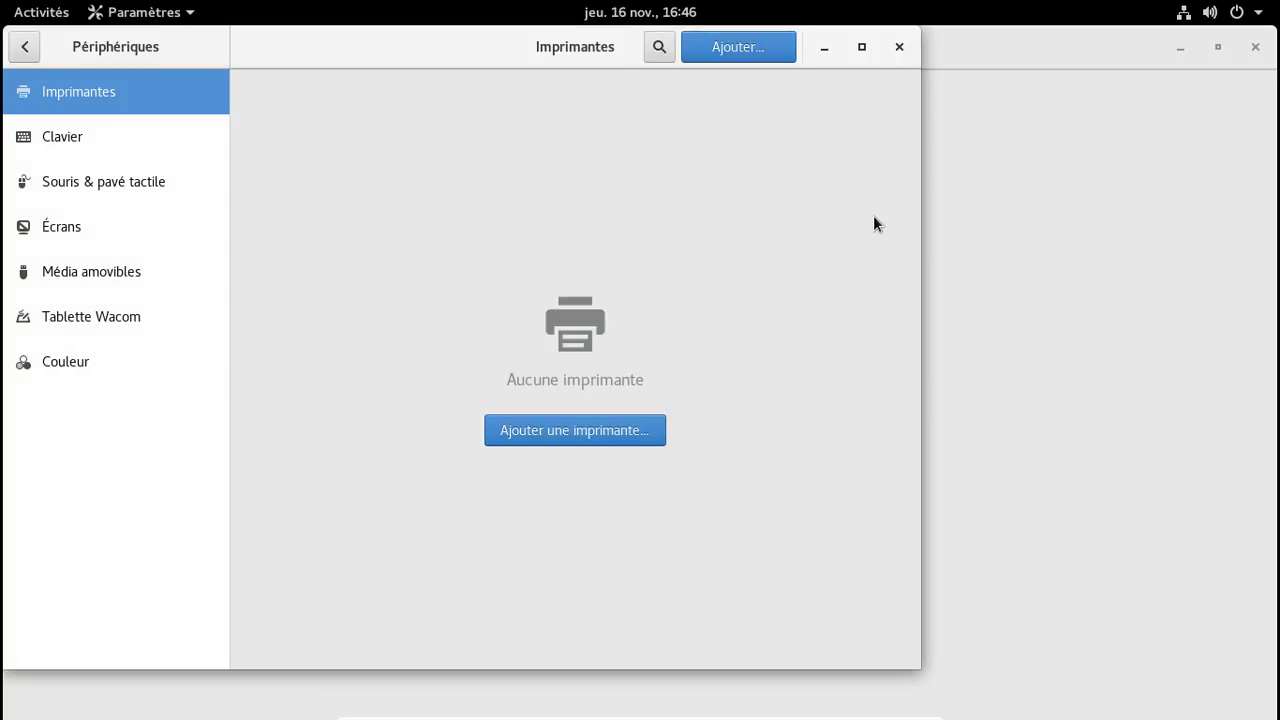
Switch to Logiciels, start installing the hplip package, and minimize the Logiciels window
key("alt+Tab")
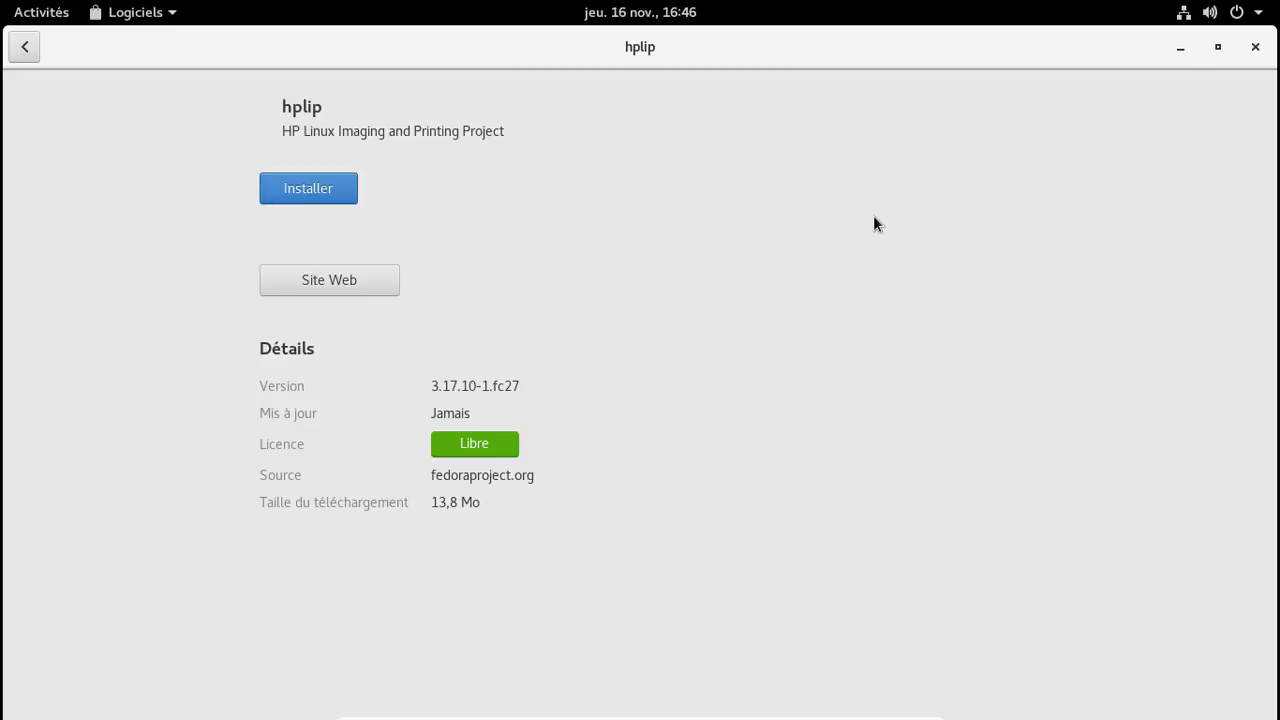
left_click(318, 191)
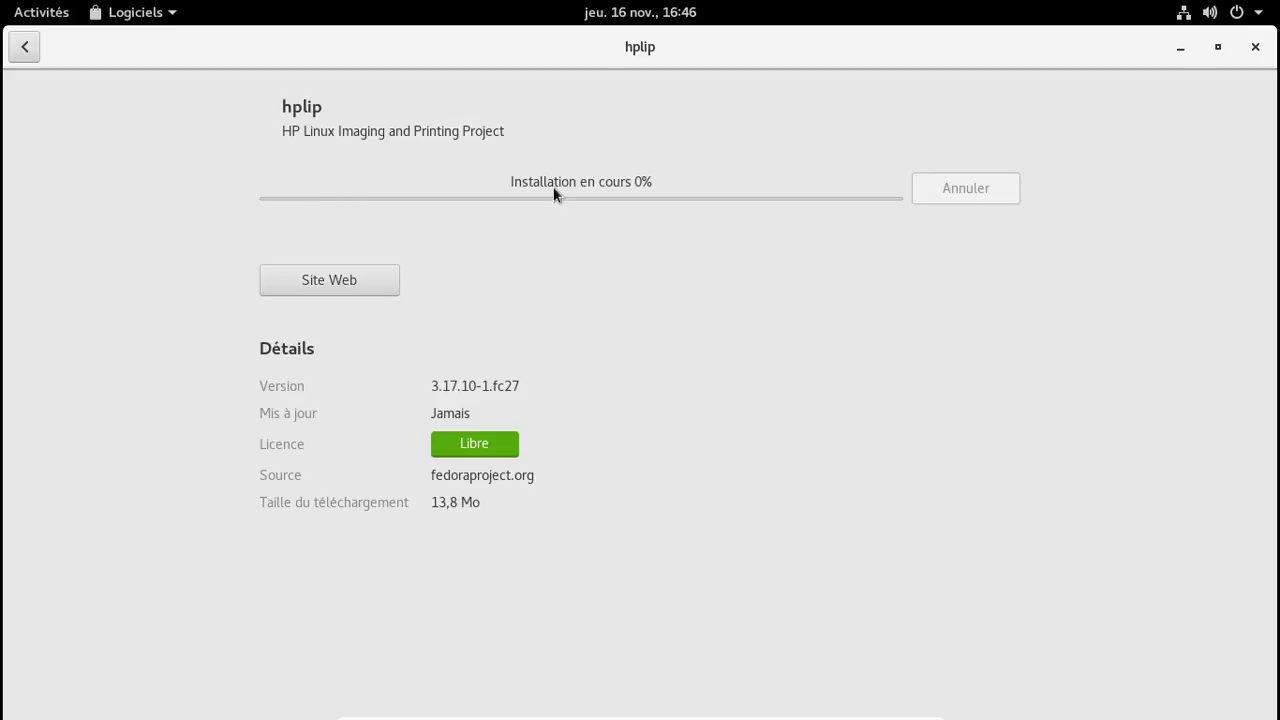
left_click(1181, 49)
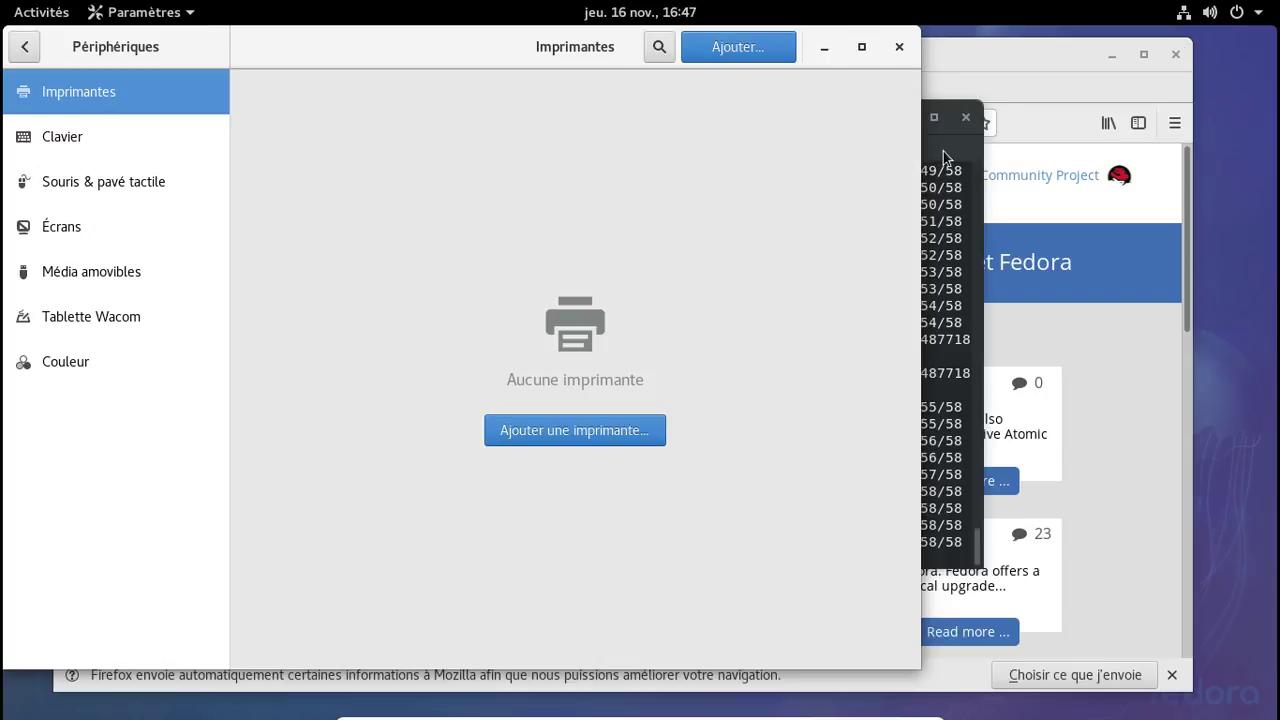
Bring Firefox to the front and load altermusique.org
left_click(944, 151)
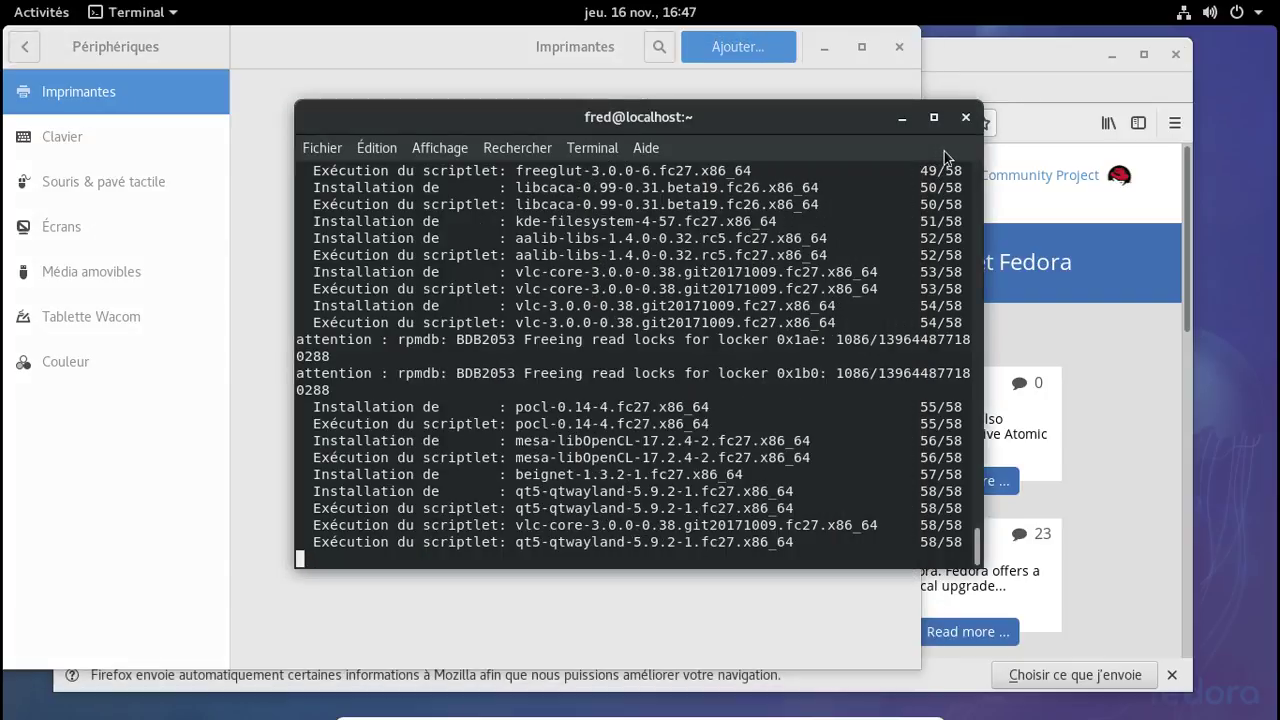
left_click(1019, 48)
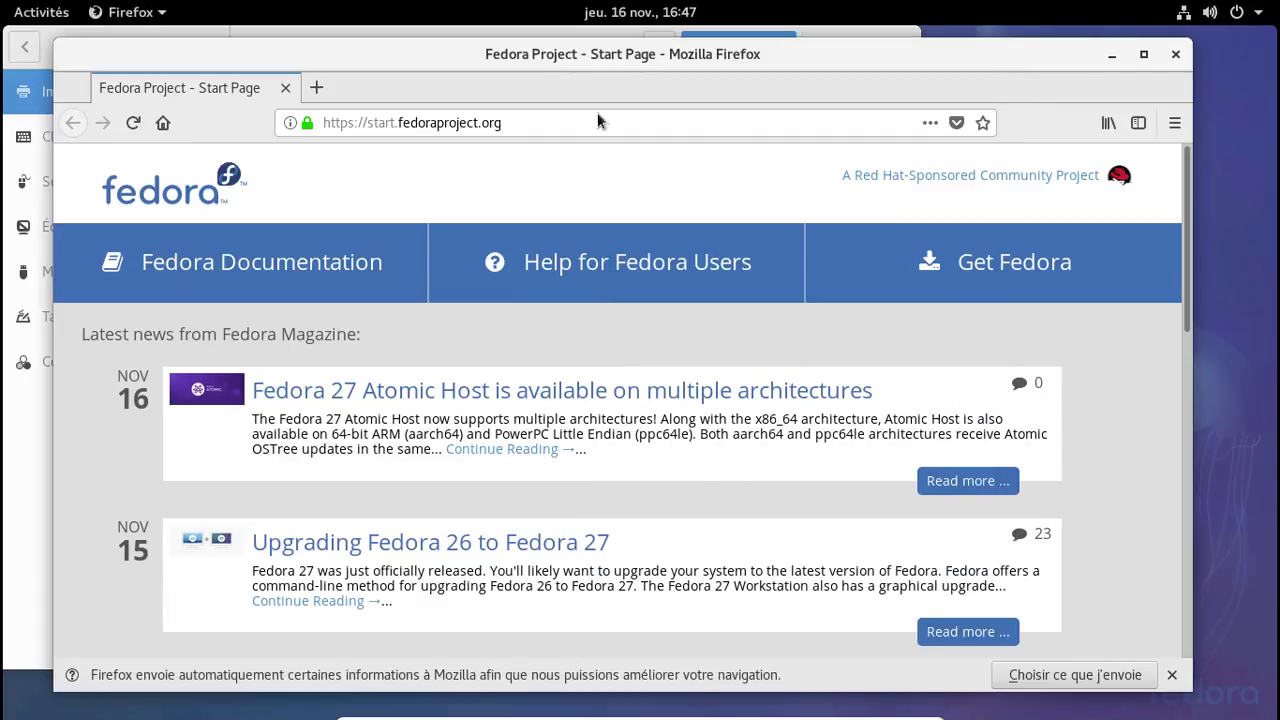
left_click(540, 124)
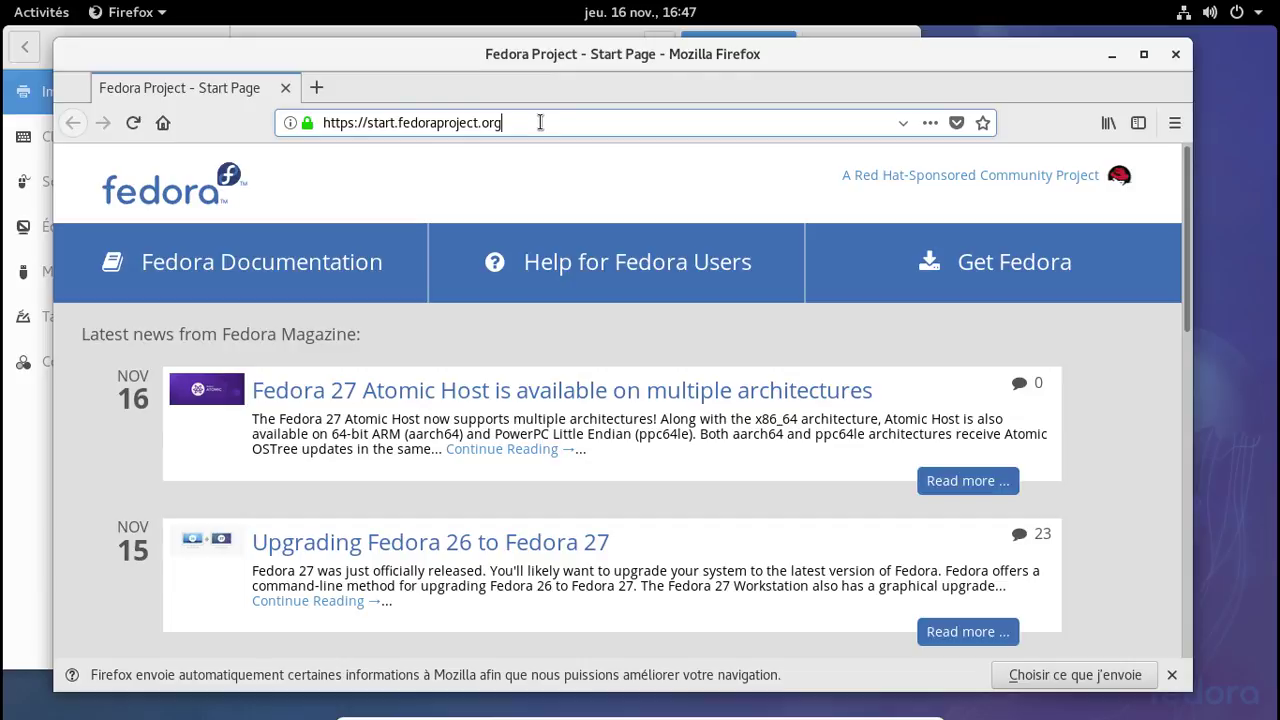
double_click(540, 122)
type("alter")
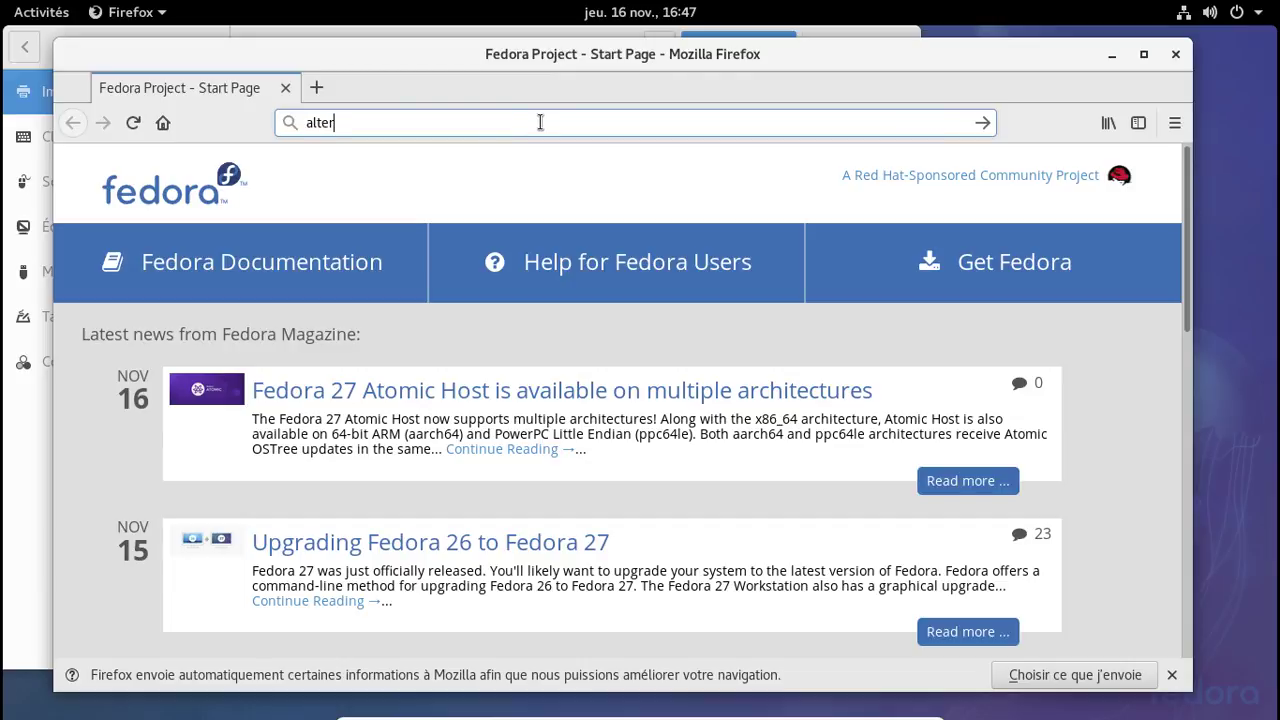
type("mu")
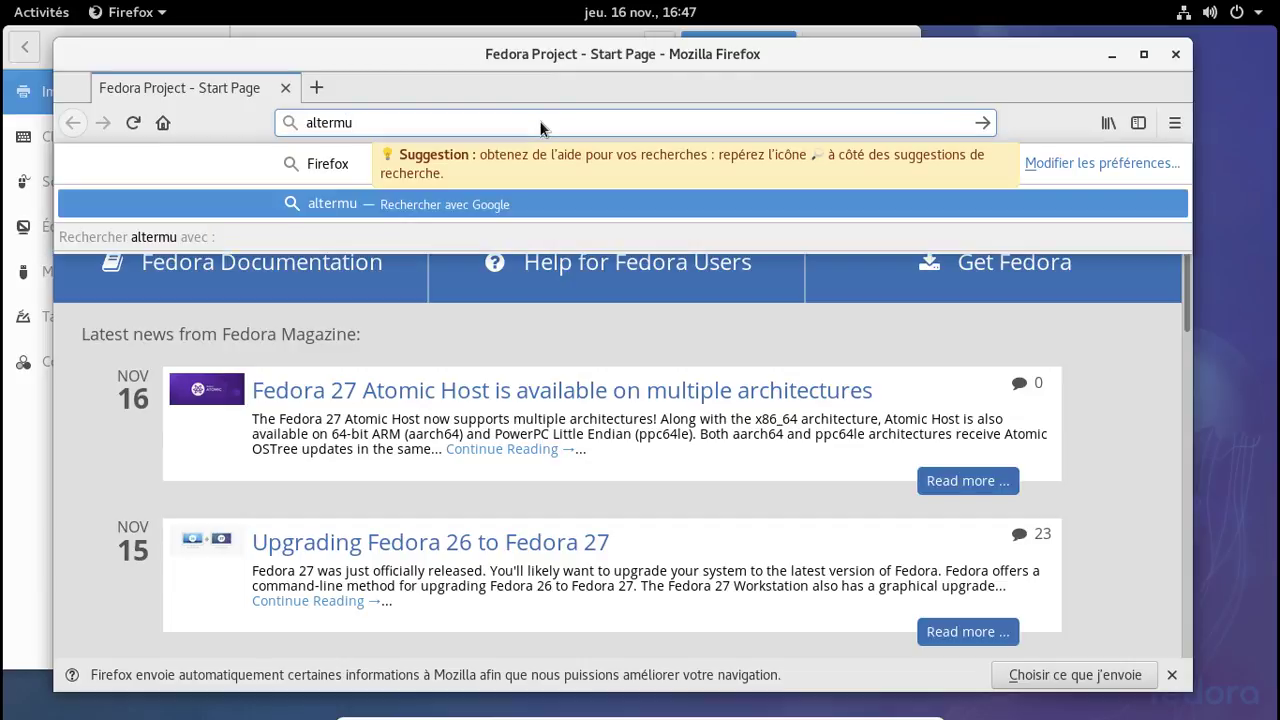
type("siquy")
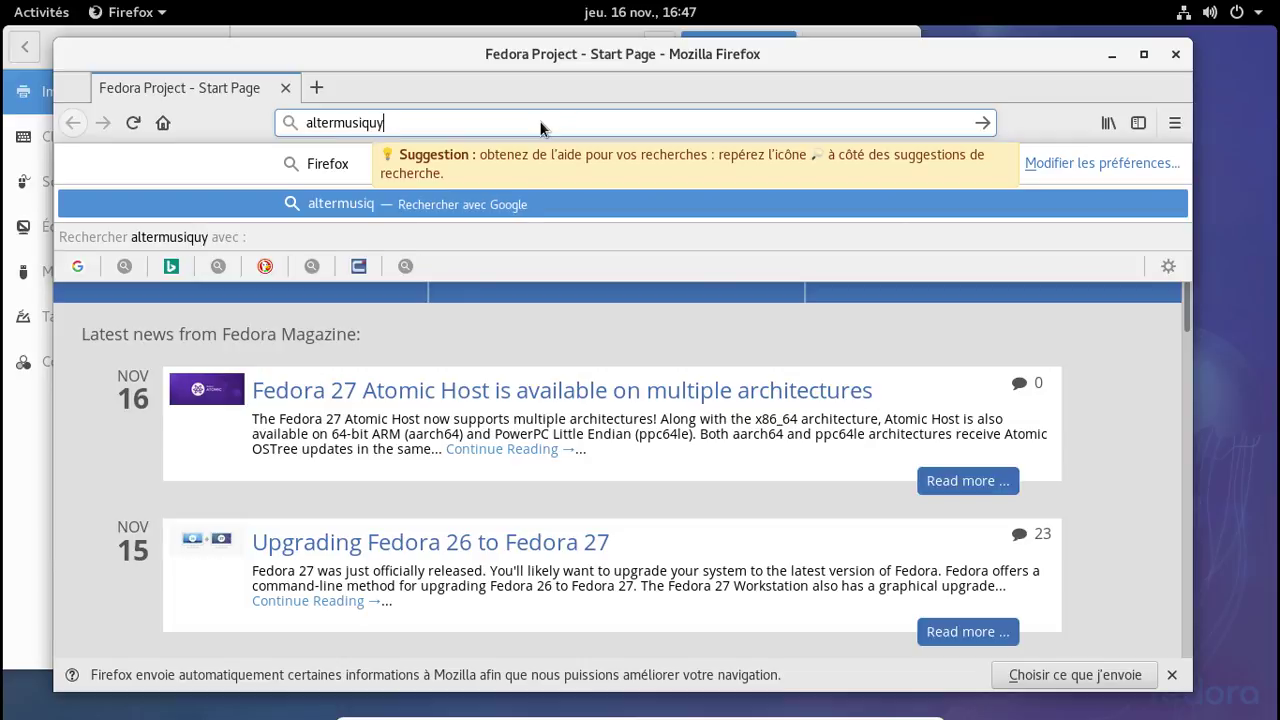
type("e.org")
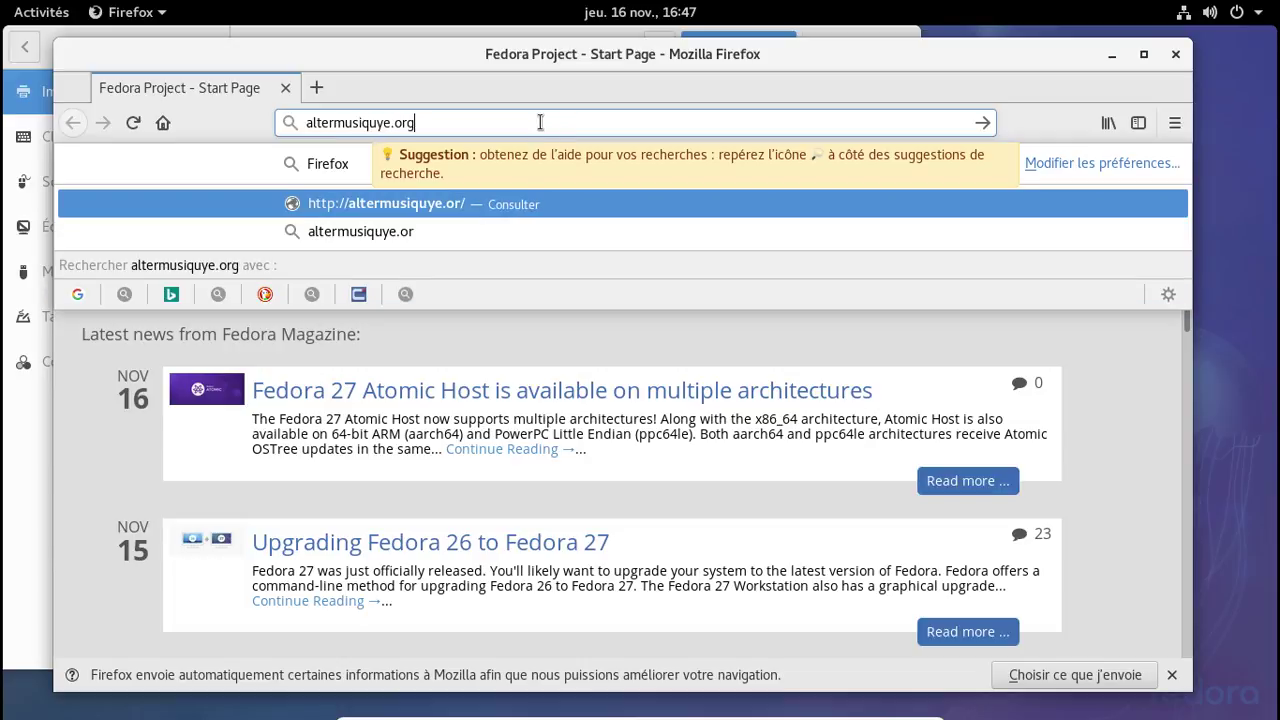
key("Return")
left_click(383, 122)
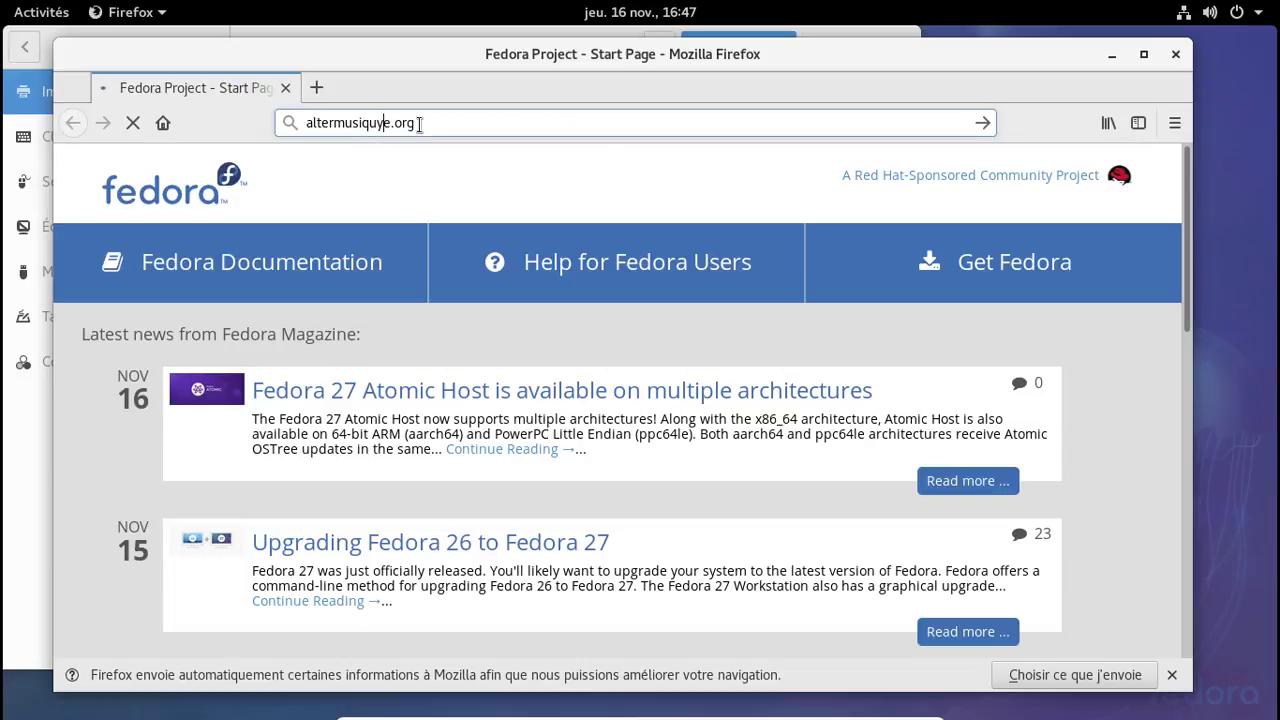
key("BackSpace")
key("Return")
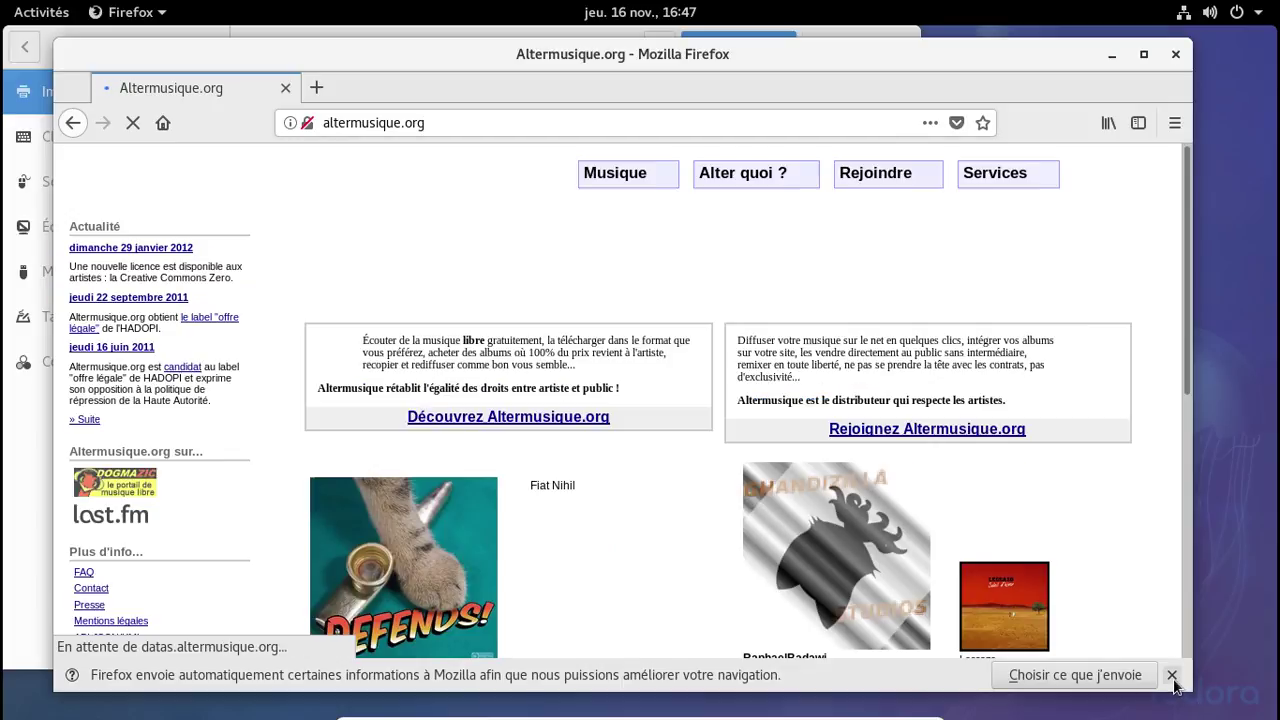
Dismiss Firefox's data-sharing notice and open Lacrymosa's String Theory album page down to its download options
left_click(1172, 675)
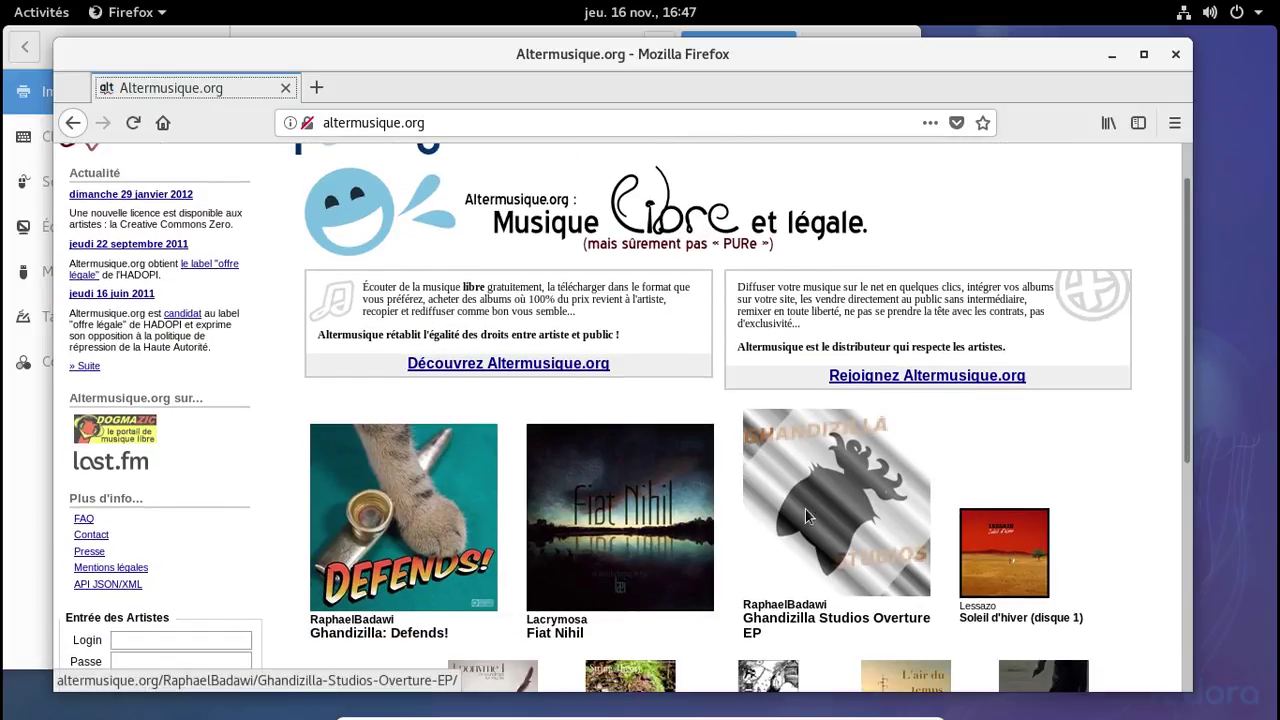
scroll(842, 512, "down", 4)
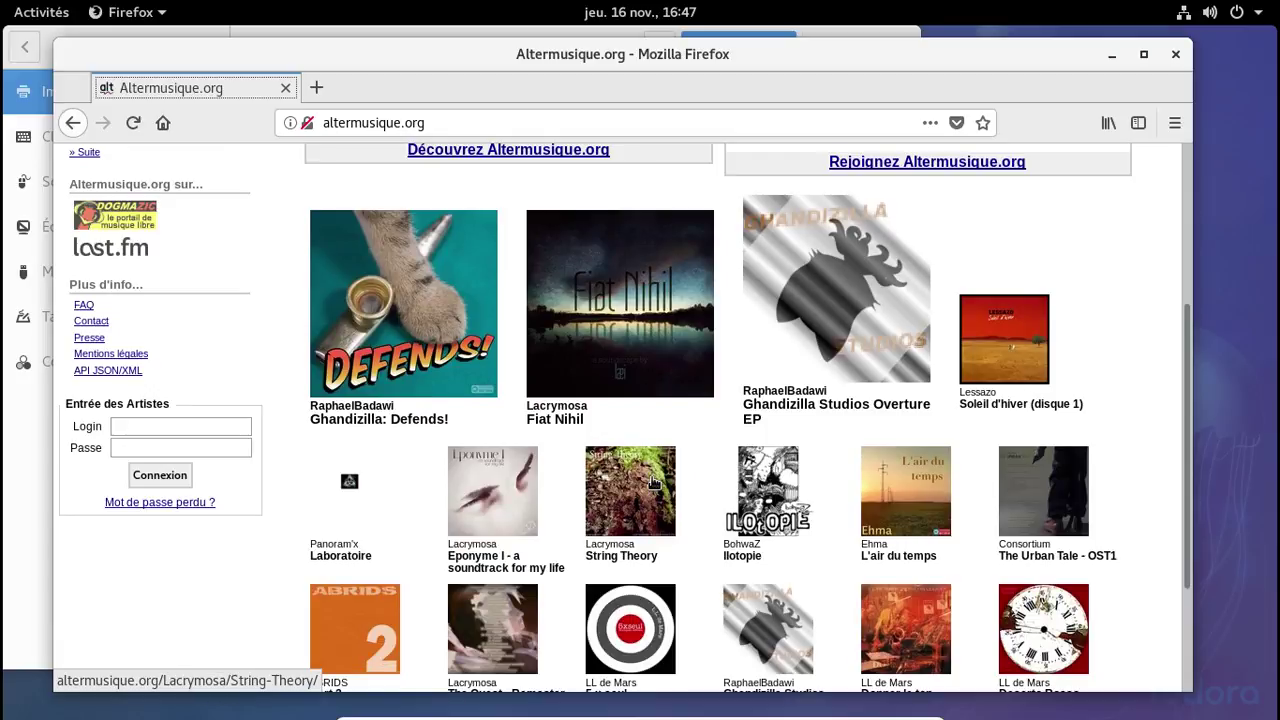
left_click(610, 498)
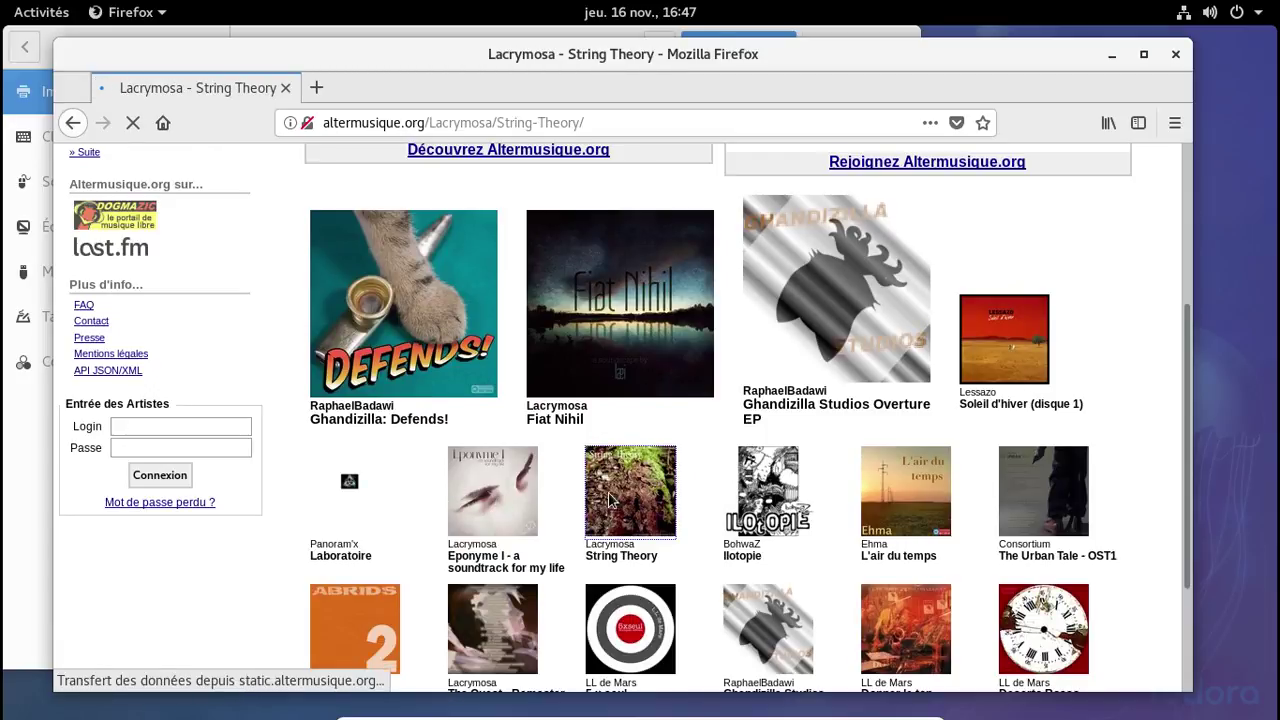
scroll(610, 498, "down", 6)
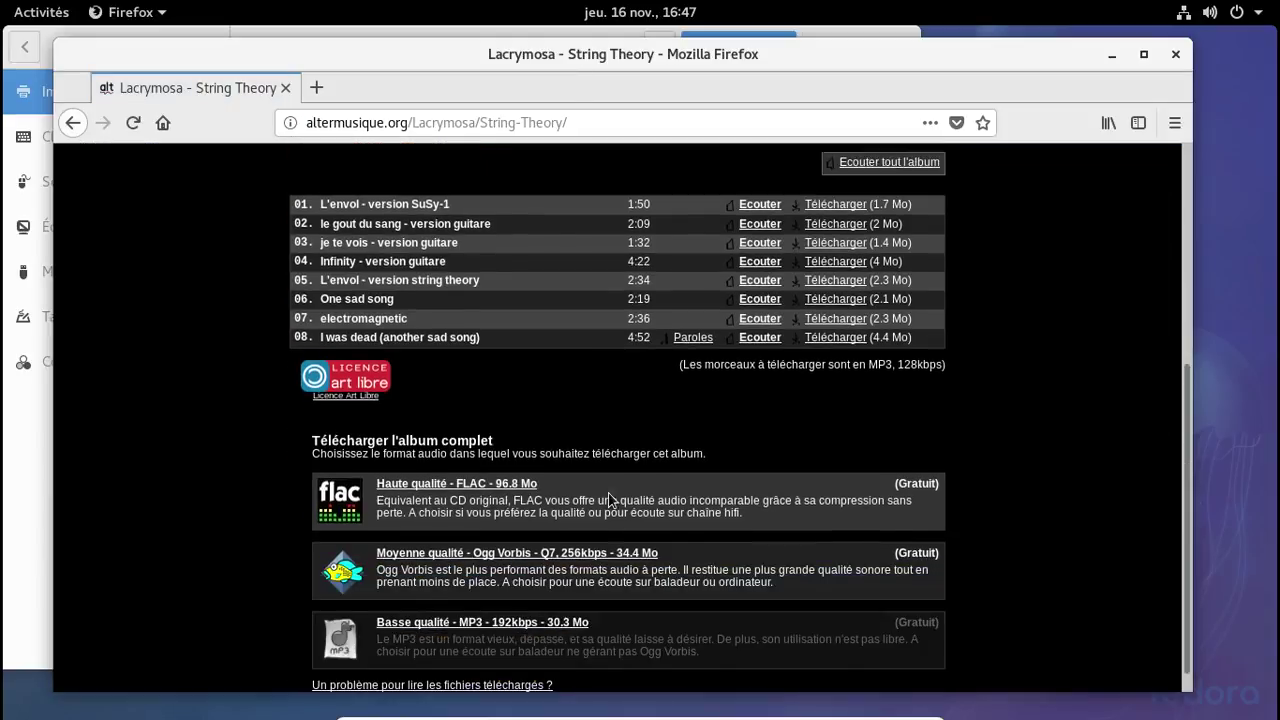
Save the album's low-quality MP3 archive Lacrymosa-String-Theory-LOW.zip, make saving the default for this file type, and minimize Firefox
left_click(404, 601)
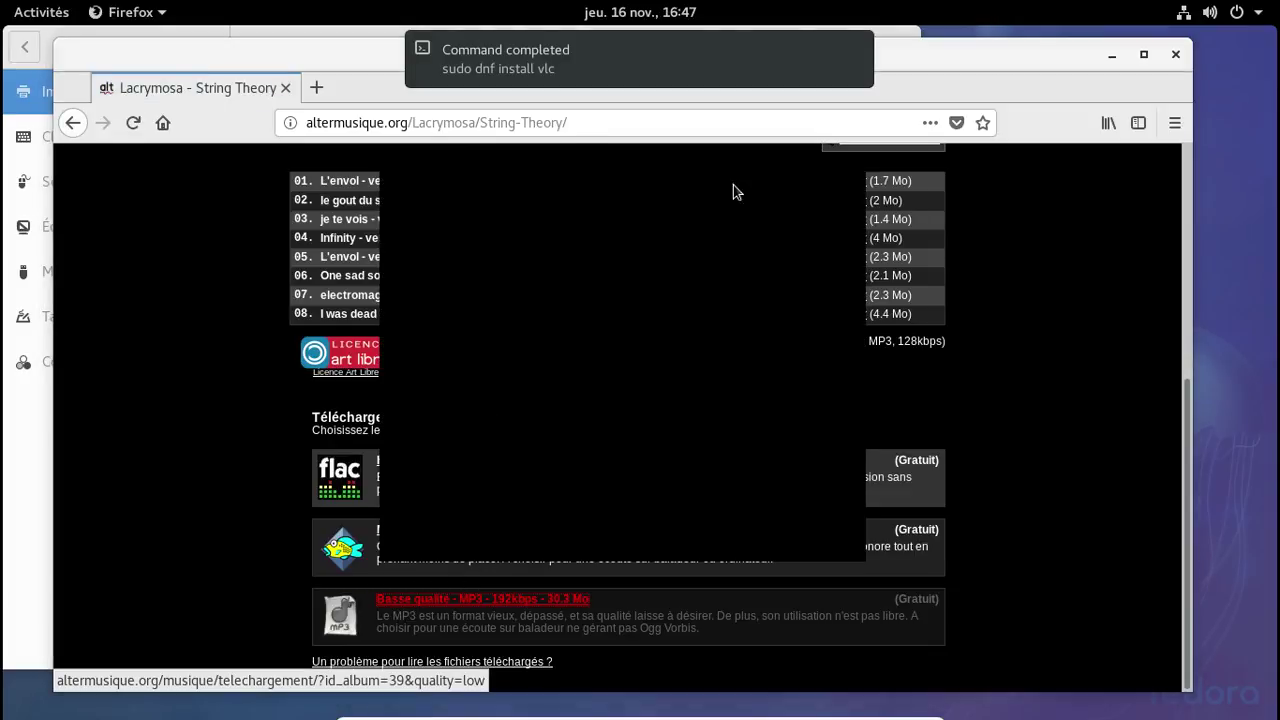
left_click(846, 53)
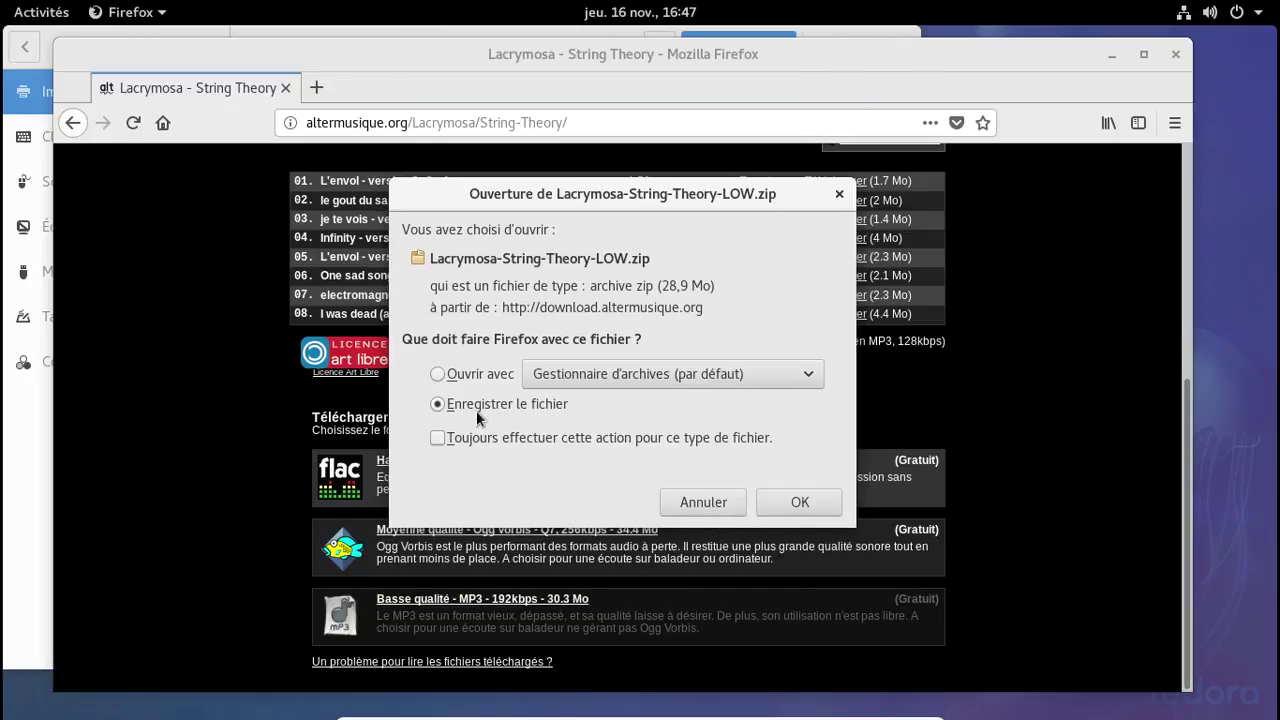
left_click(446, 435)
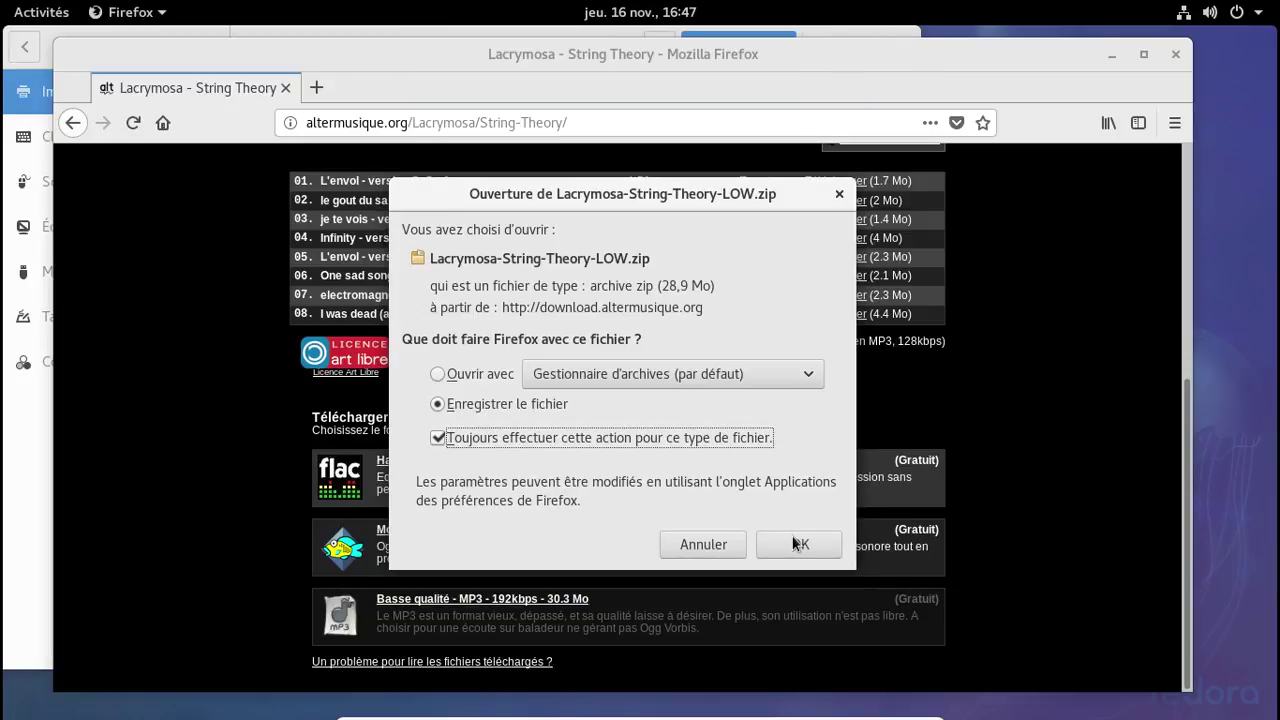
left_click(798, 543)
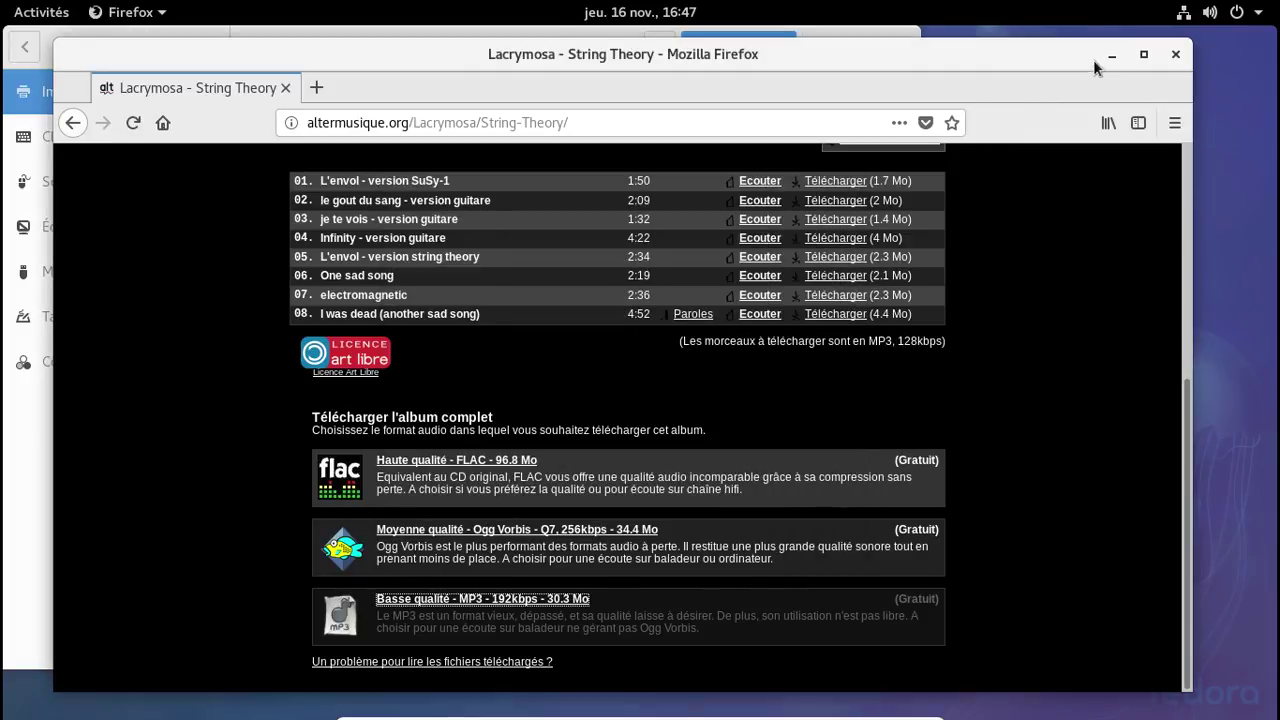
left_click(1110, 56)
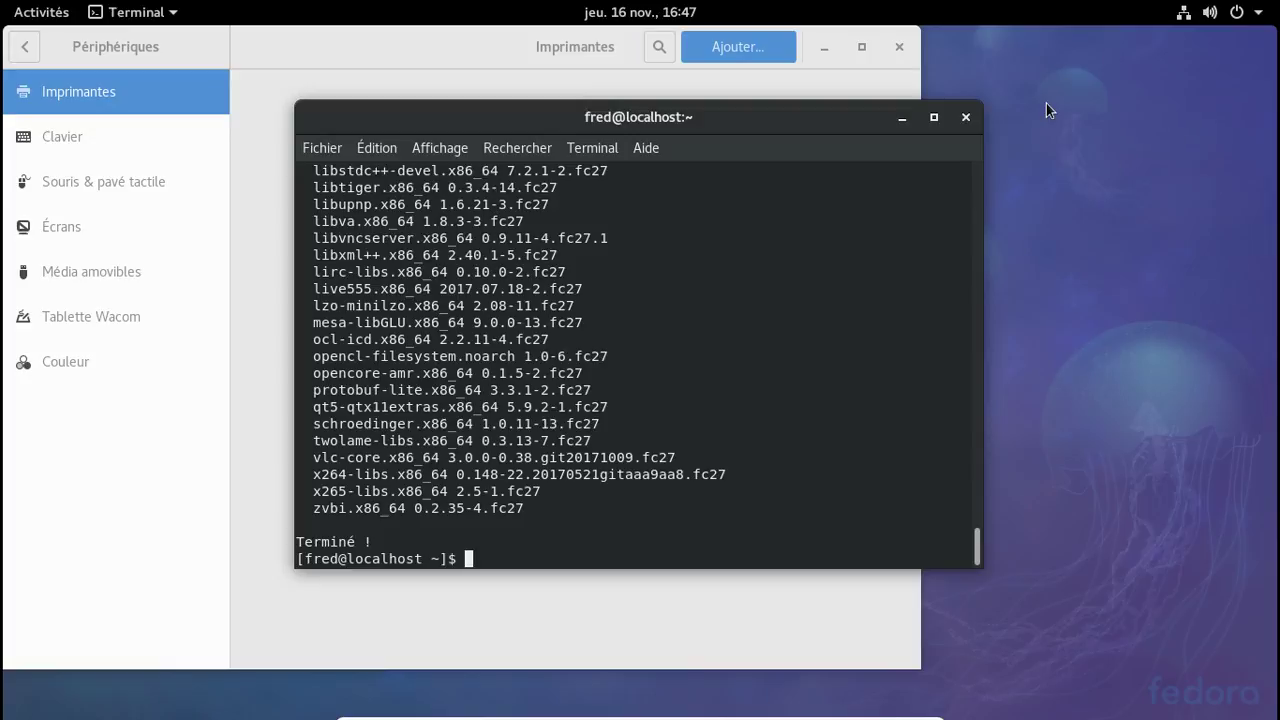
Switch back to Logiciels and try again to install the hplip package
key("alt+Tab")
key("alt+Tab")
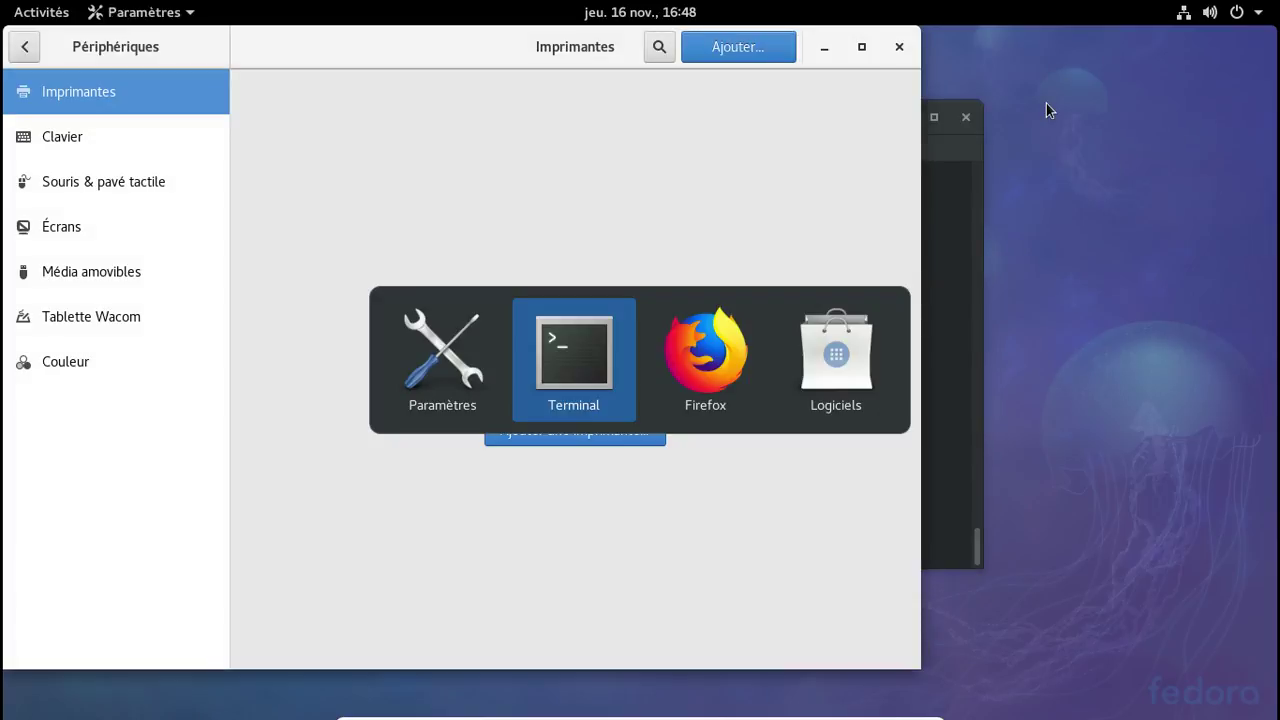
key("alt+Tab")
key("alt+Tab")
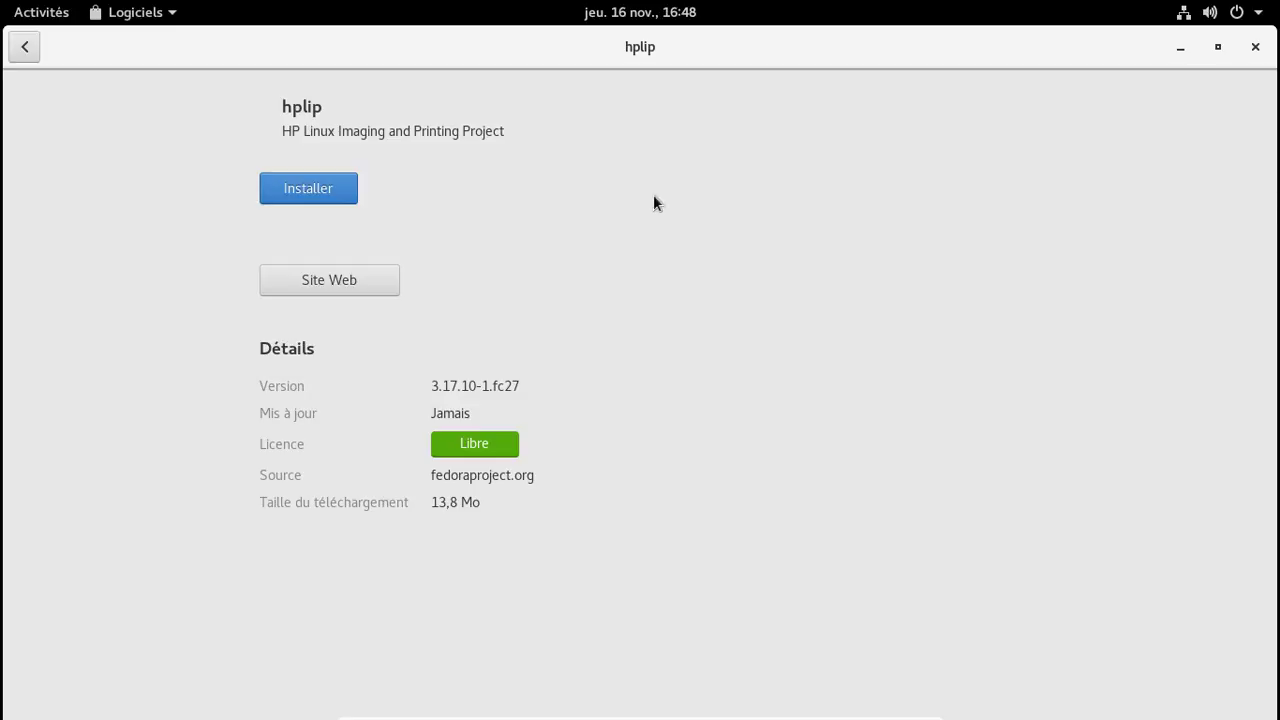
left_click(345, 187)
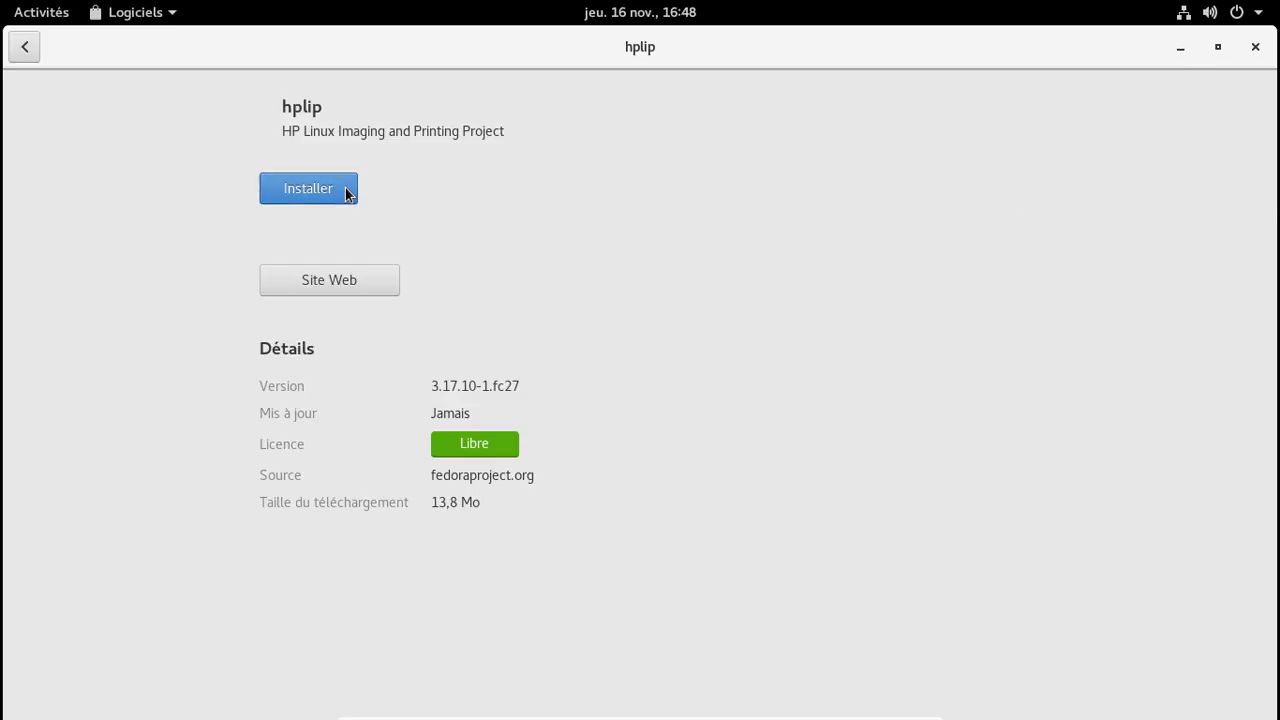
Return to the Logiciels overview, search for "hpl", and start installing HPLIP Graphic Tools
left_click(33, 47)
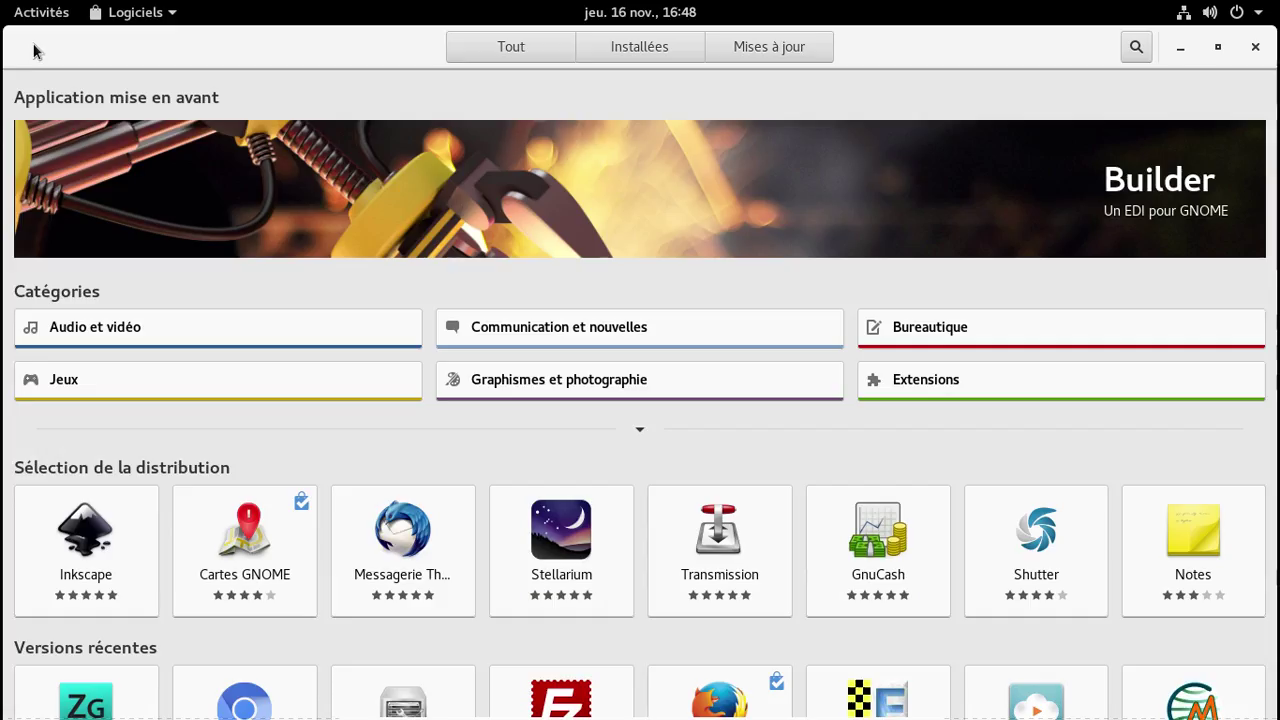
left_click(1140, 48)
type("hl")
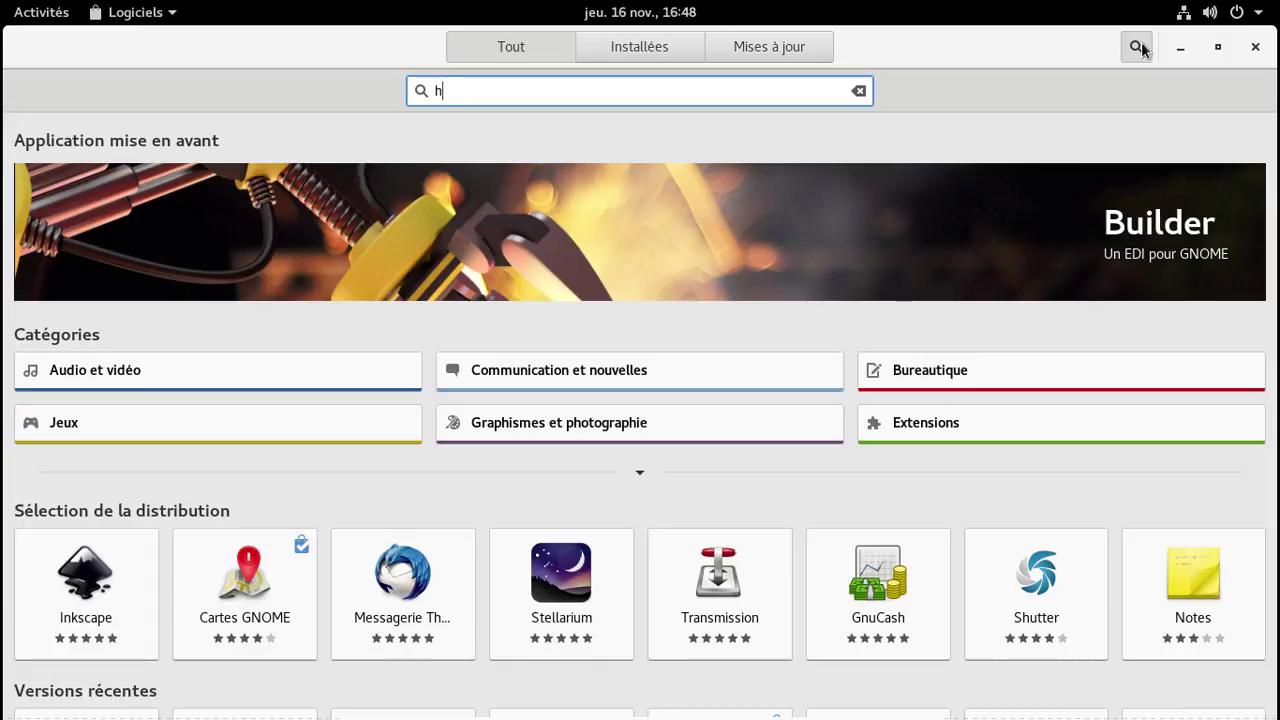
key("BackSpace")
type("plg")
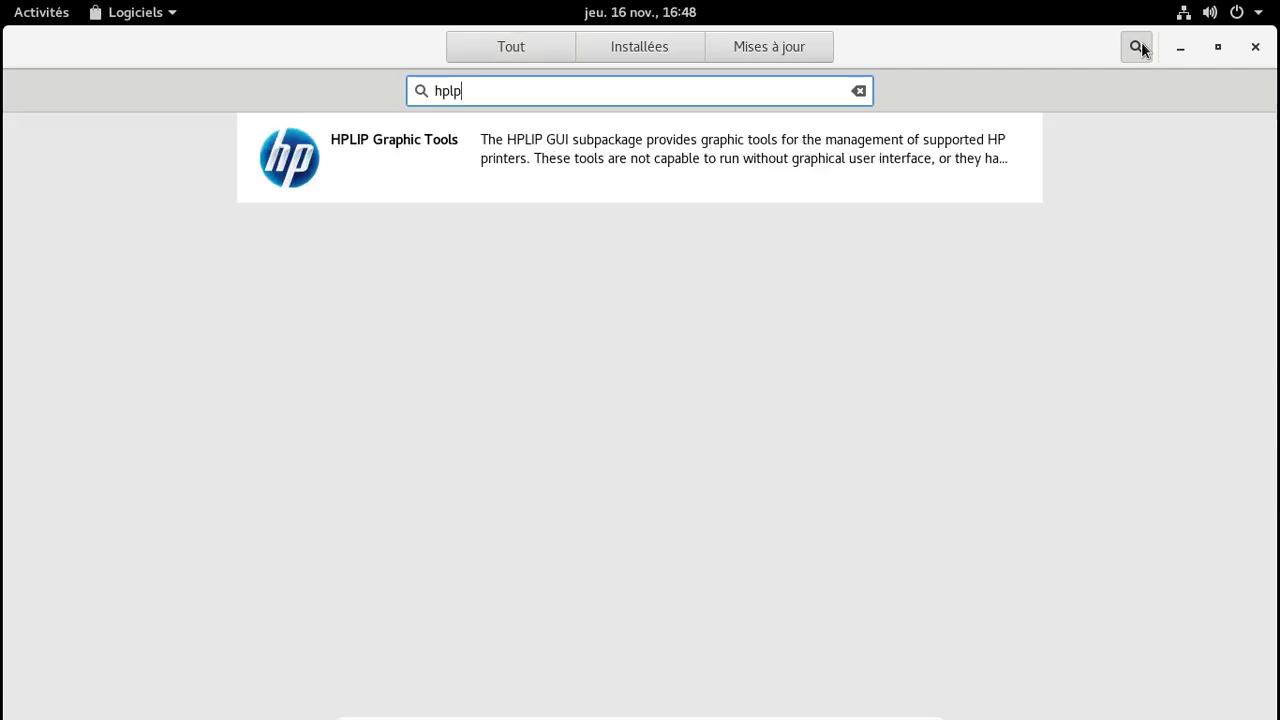
key("BackSpace")
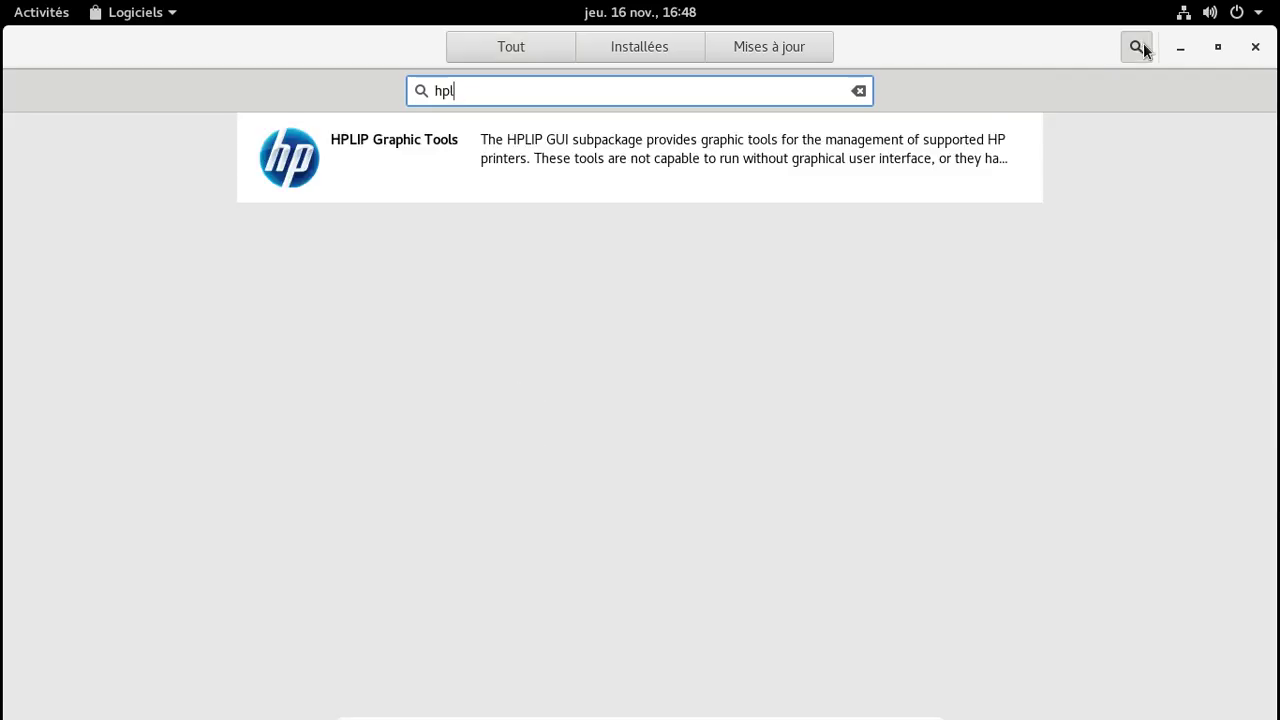
left_click(766, 155)
left_click(340, 188)
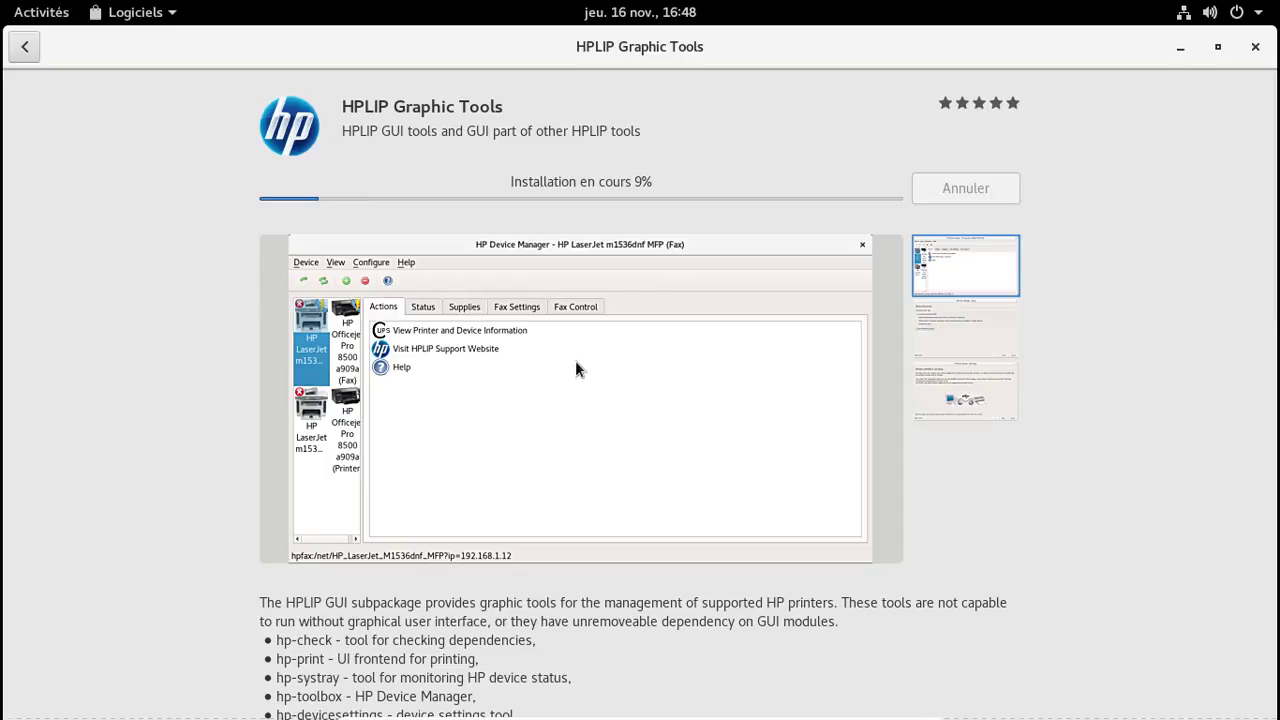
Look through the description and details of HPLIP Graphic Tools, and return to its installation progress
scroll(575, 360, "down", 5)
scroll(576, 362, "down", 3)
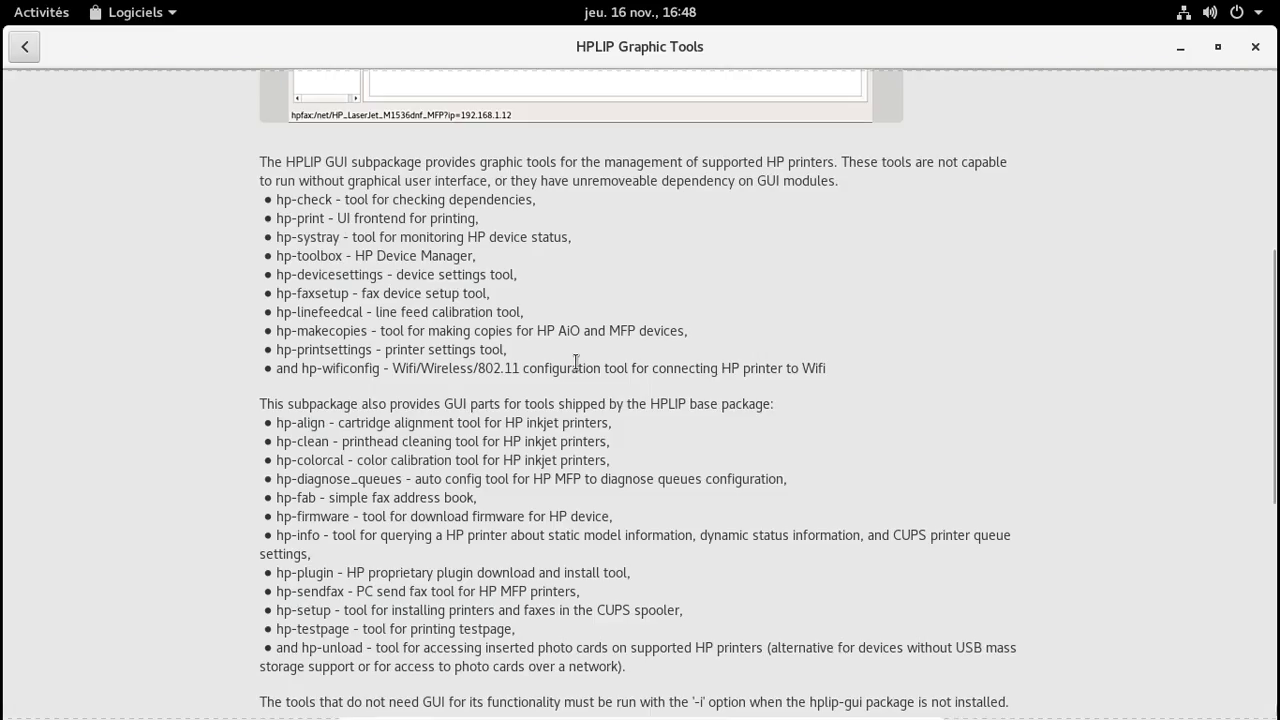
scroll(576, 362, "down", 7)
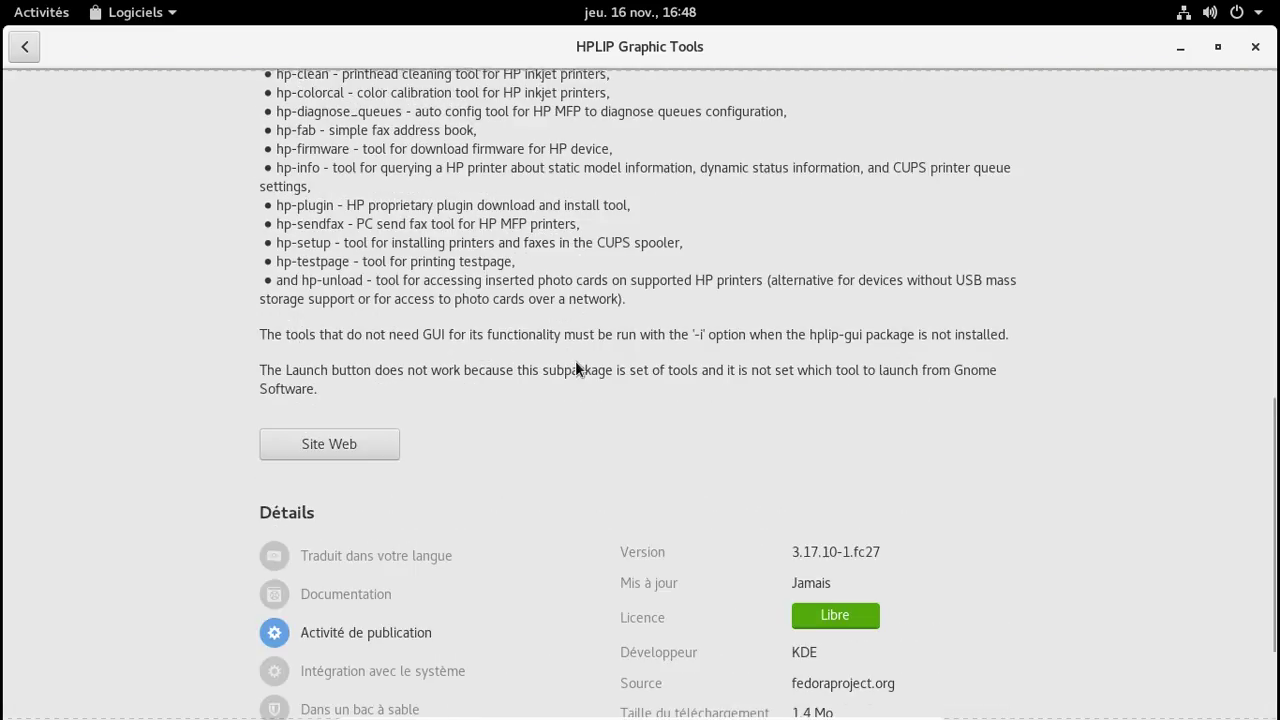
scroll(576, 362, "down", 3)
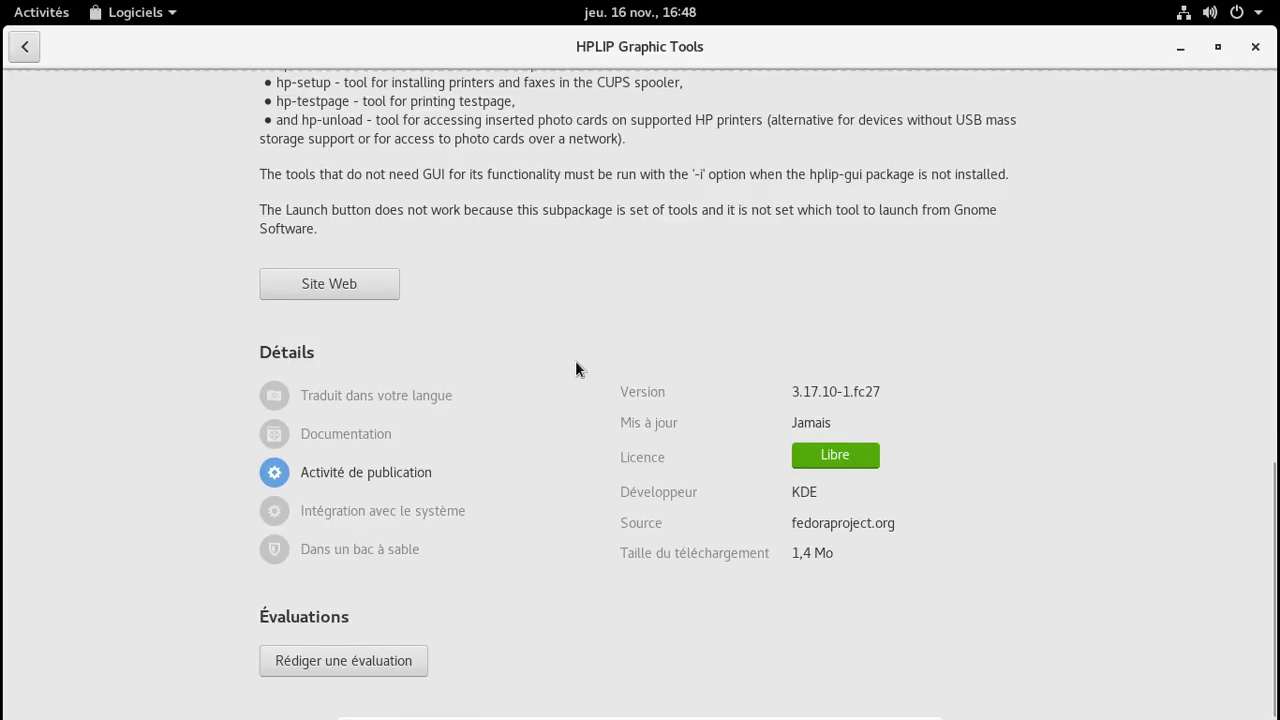
scroll(576, 365, "up", 3)
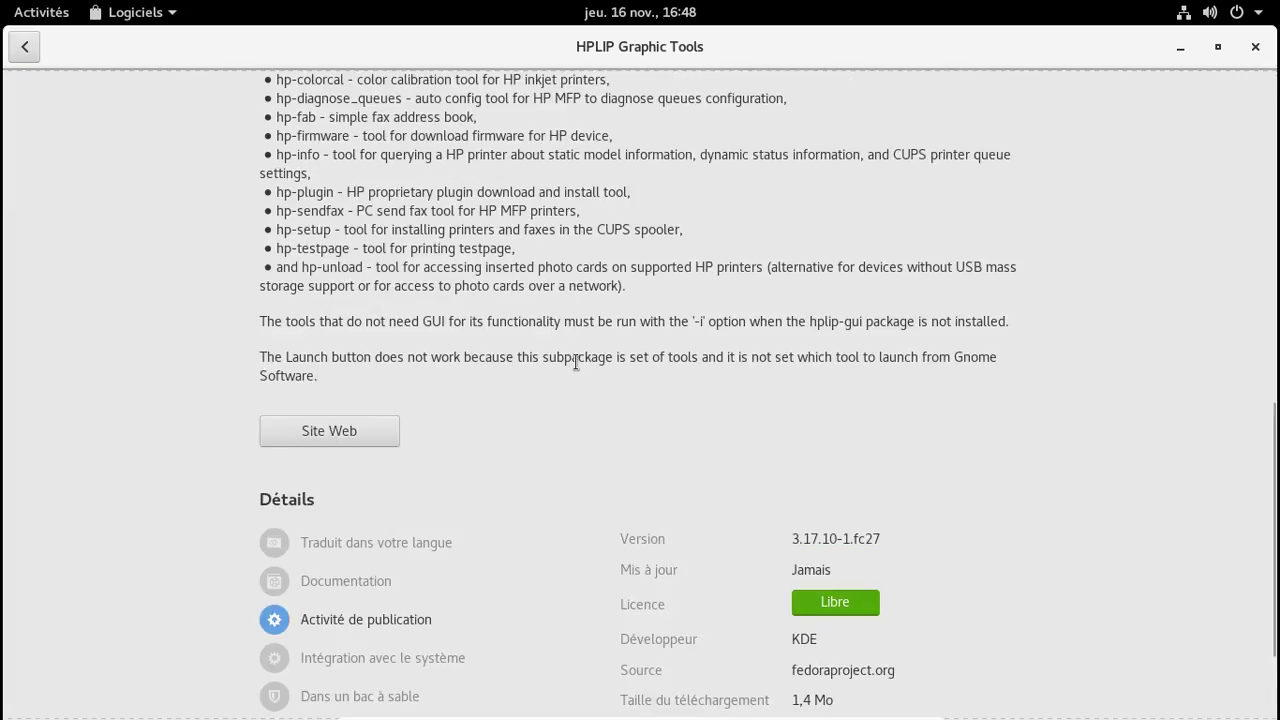
scroll(576, 362, "up", 13)
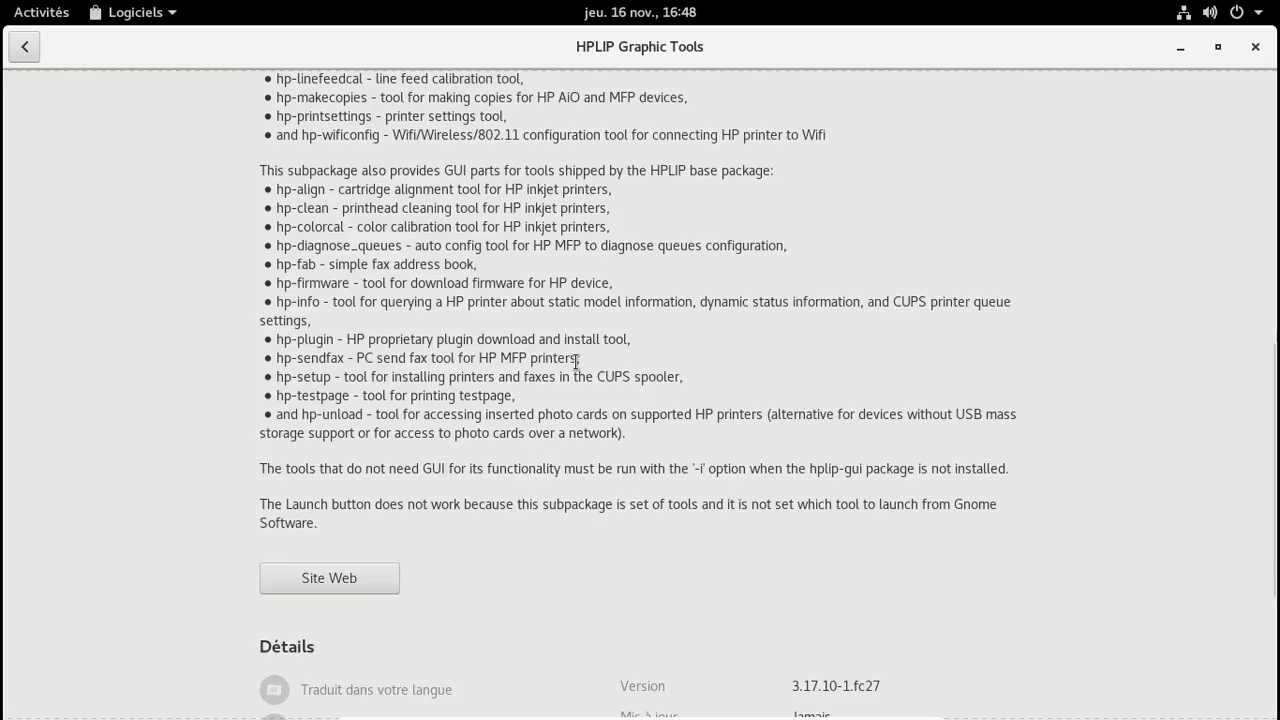
scroll(576, 368, "up", 2)
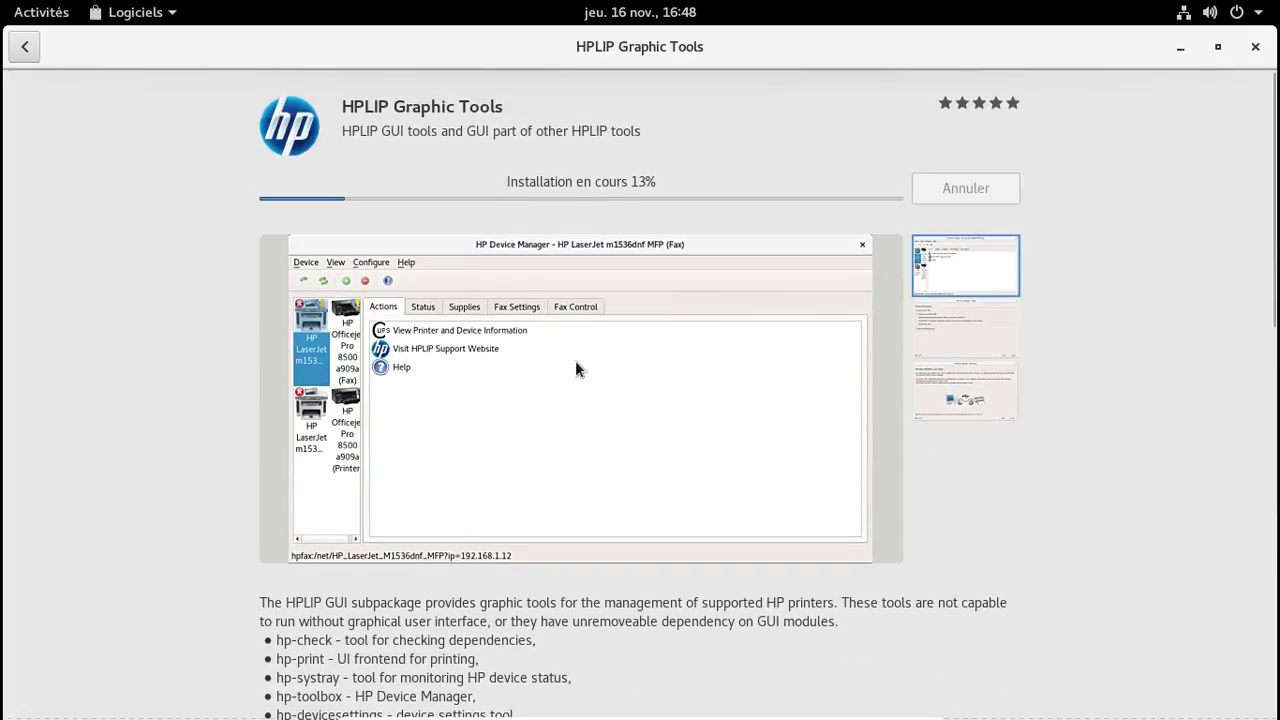
Minimize Logiciels and close the terminal window behind the printer settings
left_click(1179, 50)
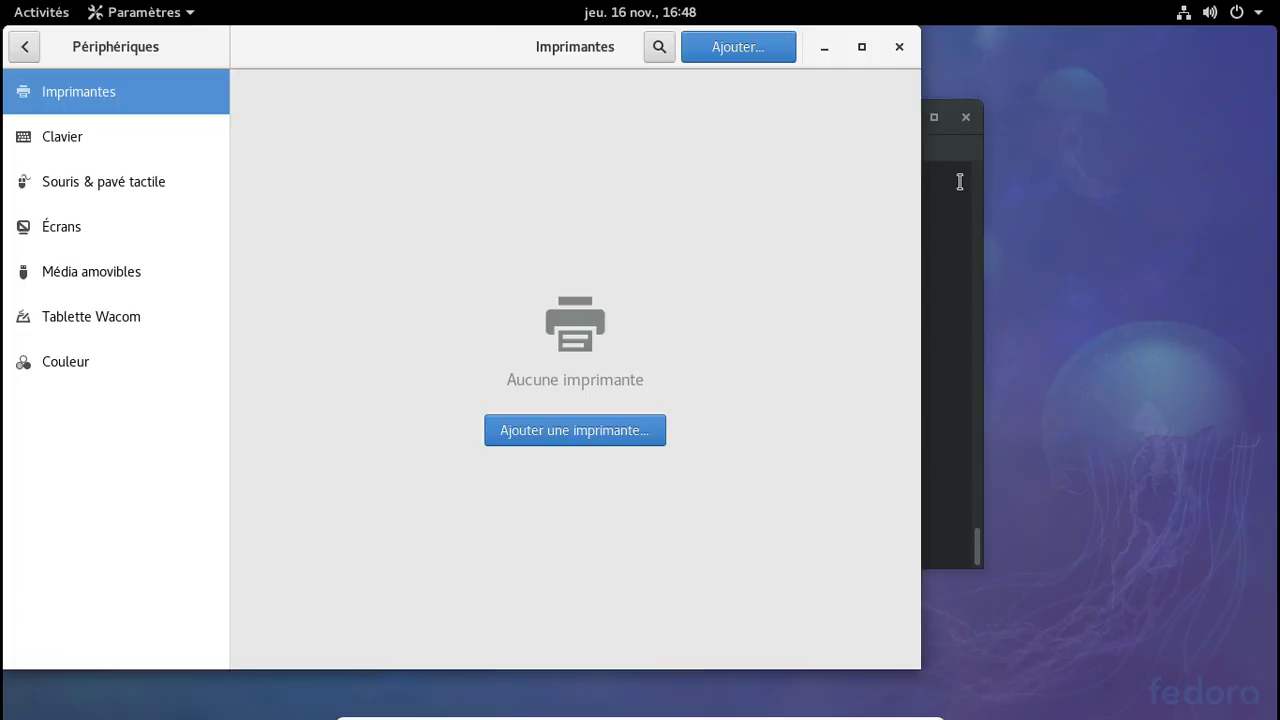
left_click(959, 181)
left_click(972, 121)
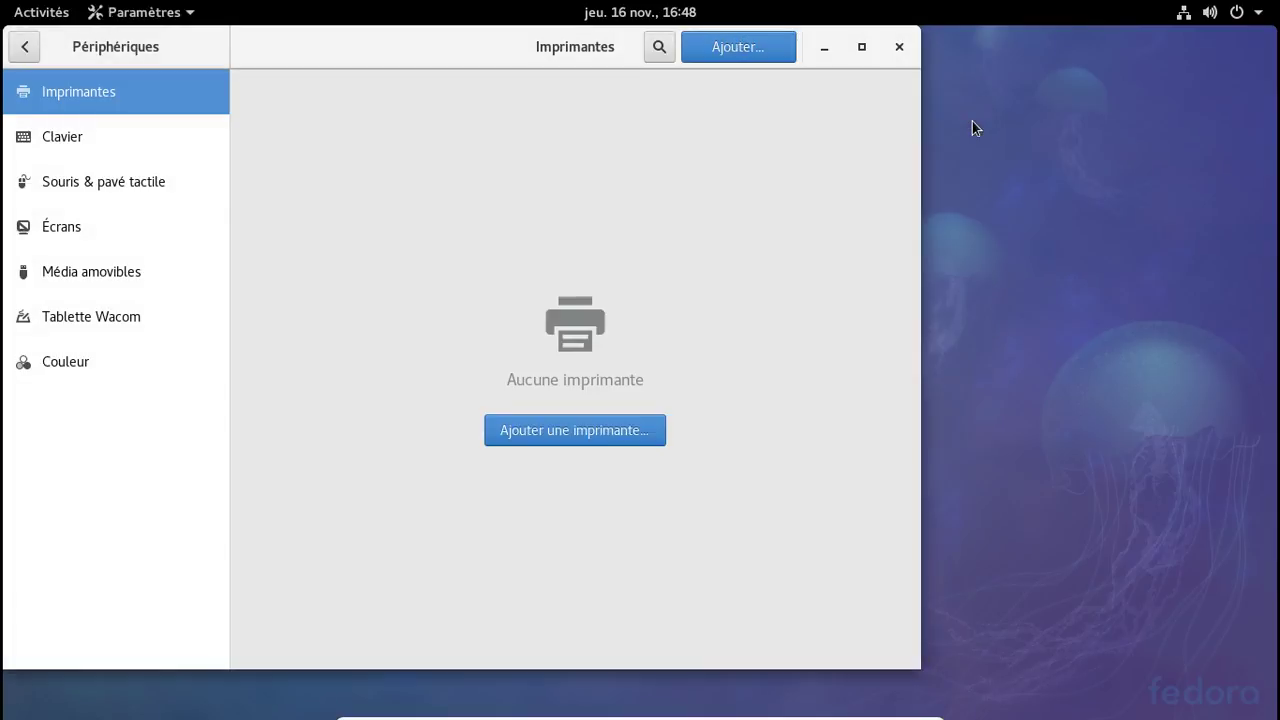
Search the activities overview for "vlc", launch VLC, and accept its privacy notice with metadata network access allowed
left_click(45, 12)
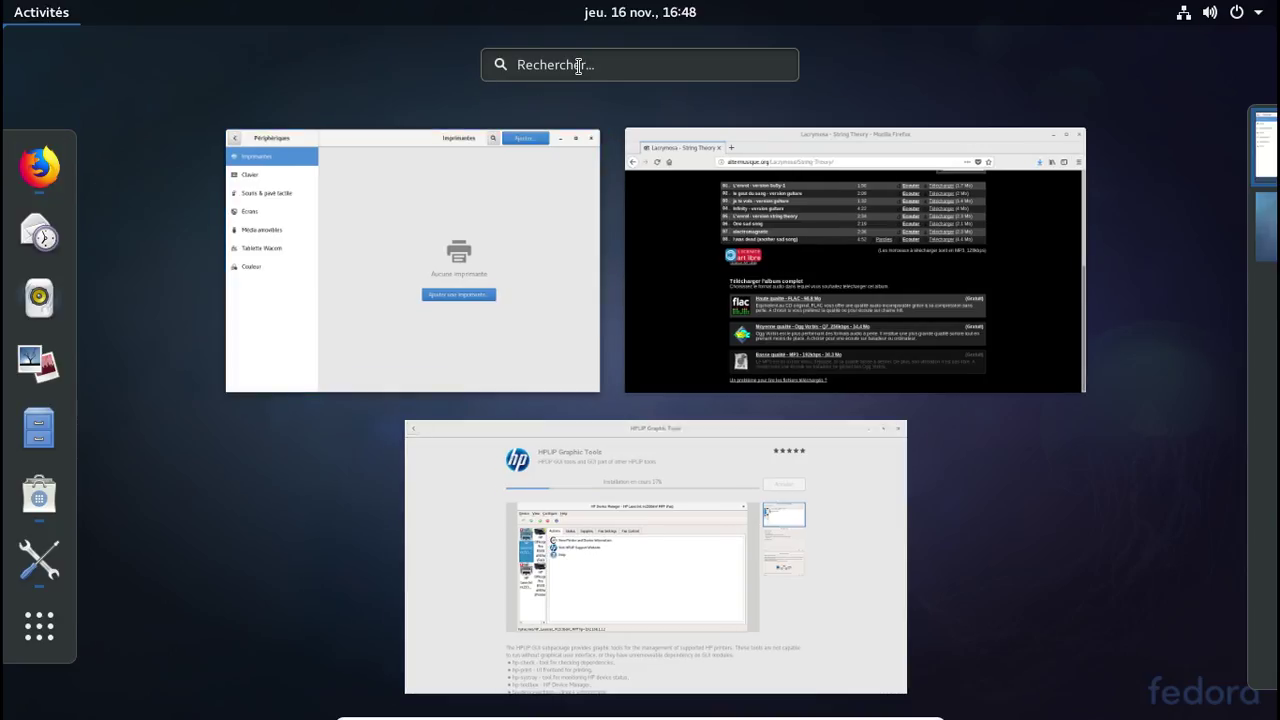
type("vlc")
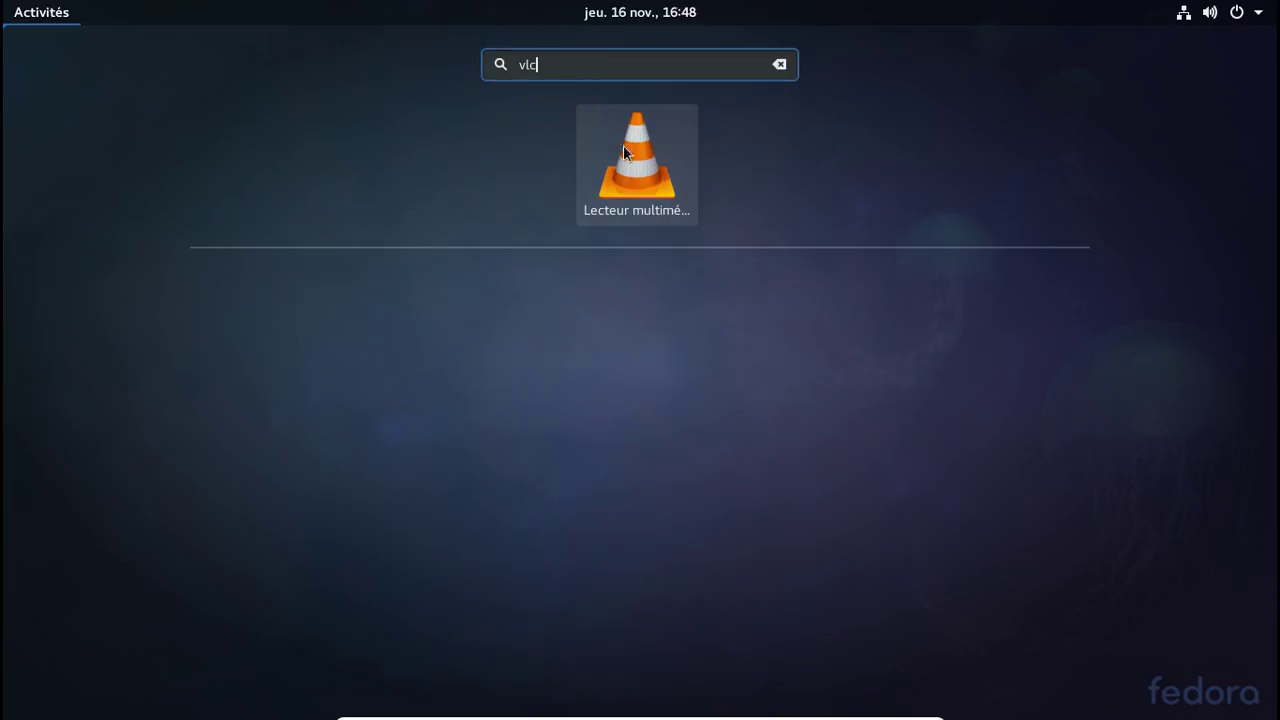
left_click(644, 152)
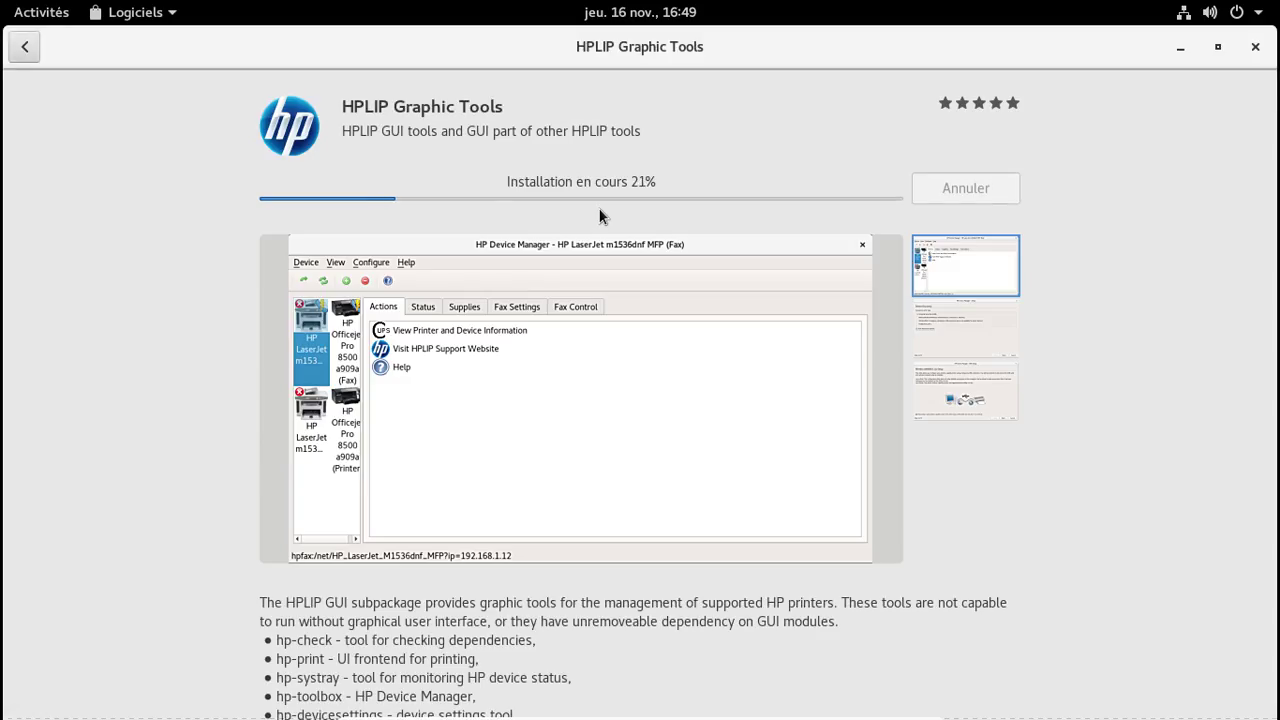
scroll(600, 216, "down", 10)
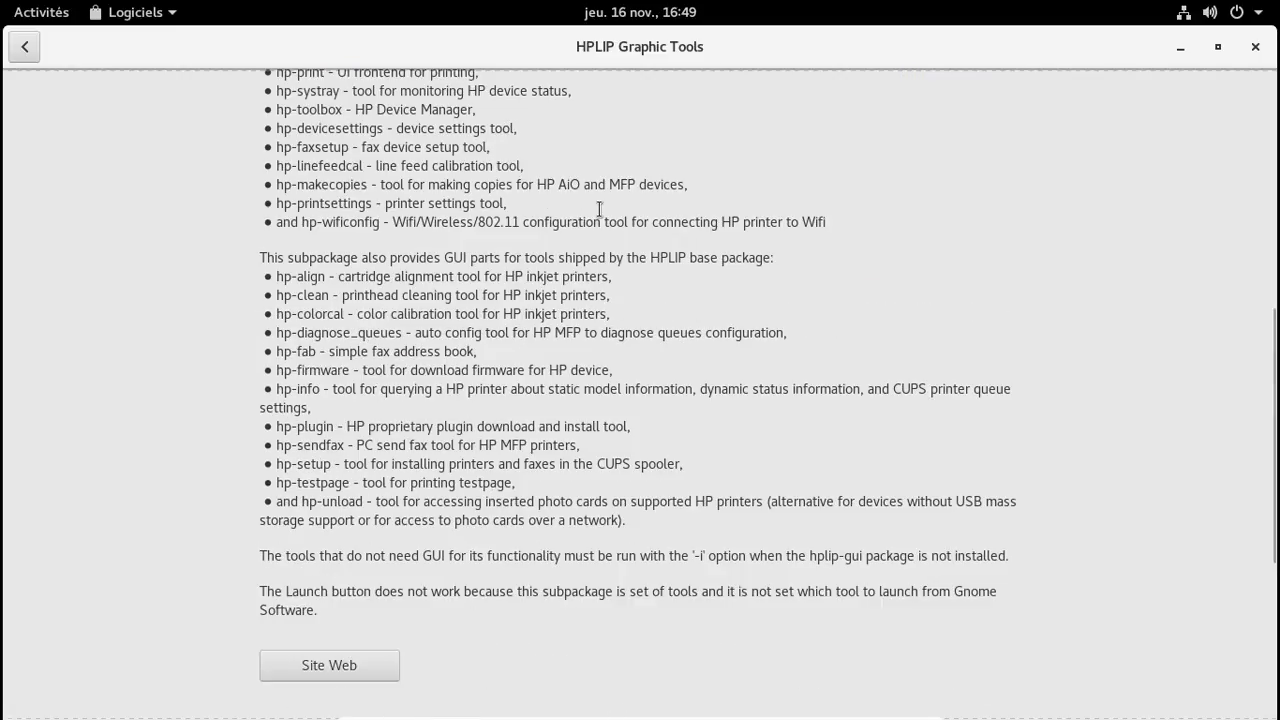
scroll(600, 209, "down", 4)
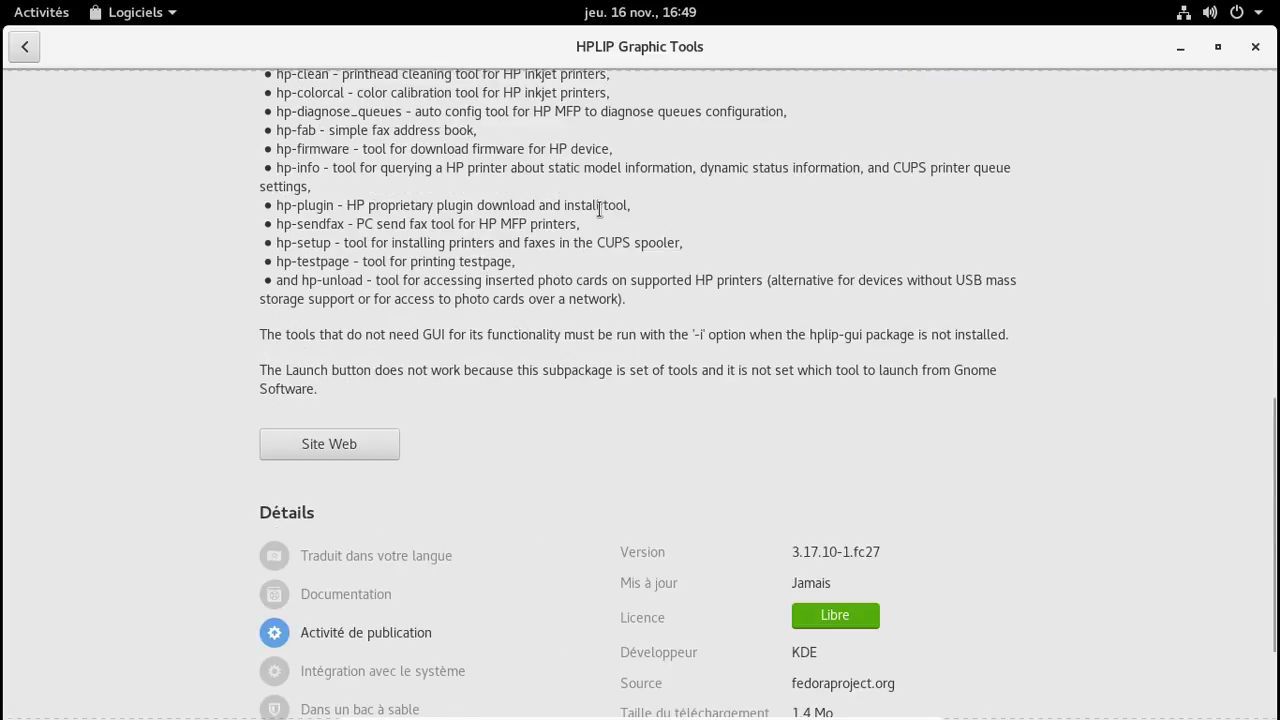
scroll(599, 208, "up", 7)
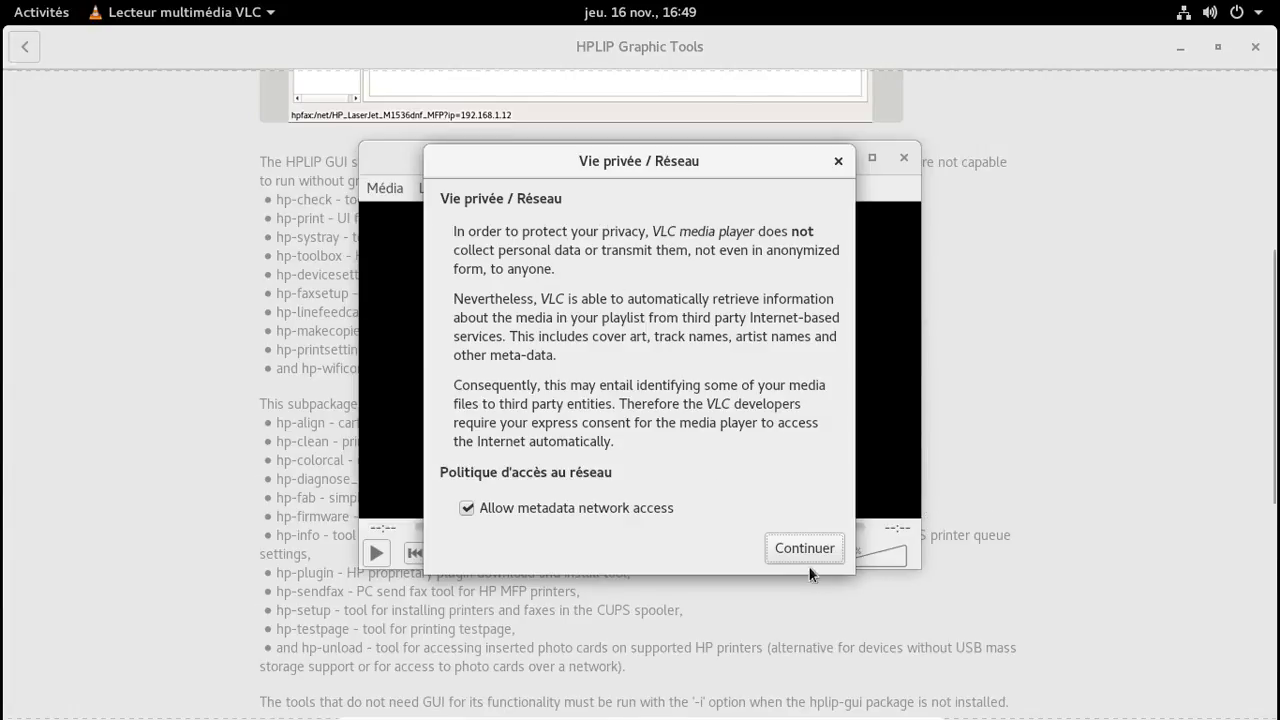
left_click(804, 548)
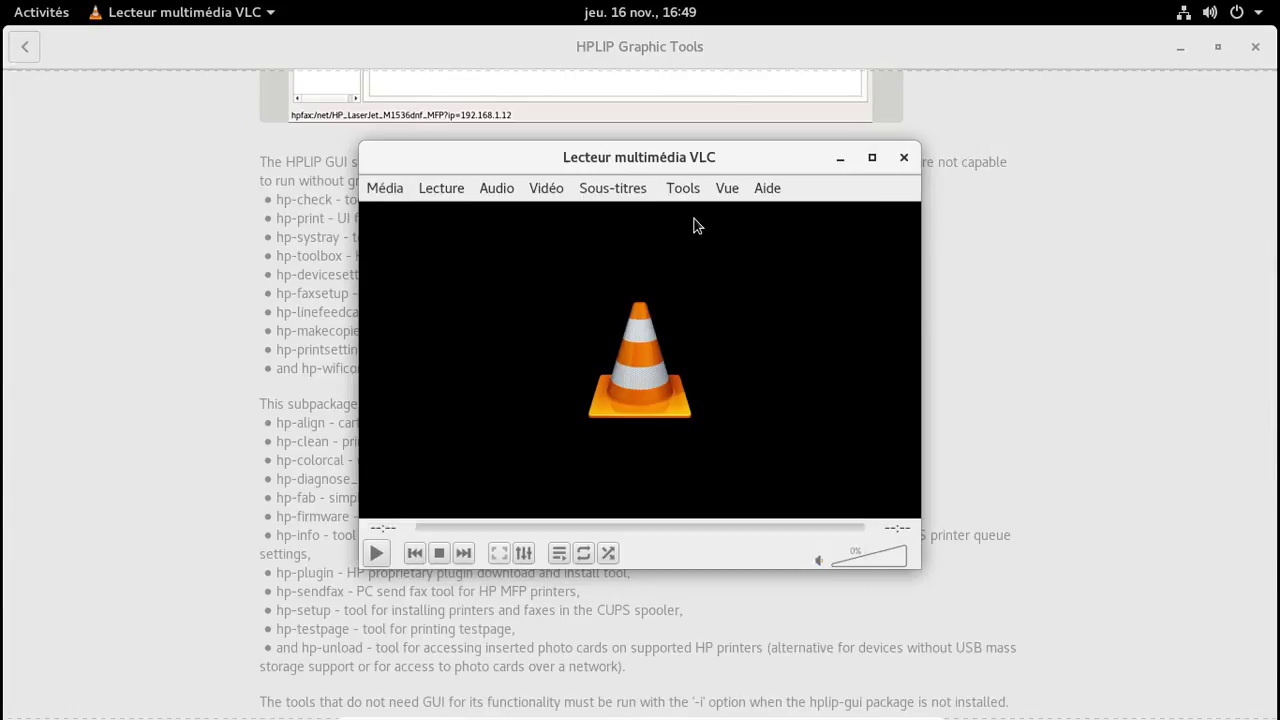
View VLC's version in its About window, and close both that window and the player
left_click(770, 189)
left_click(790, 254)
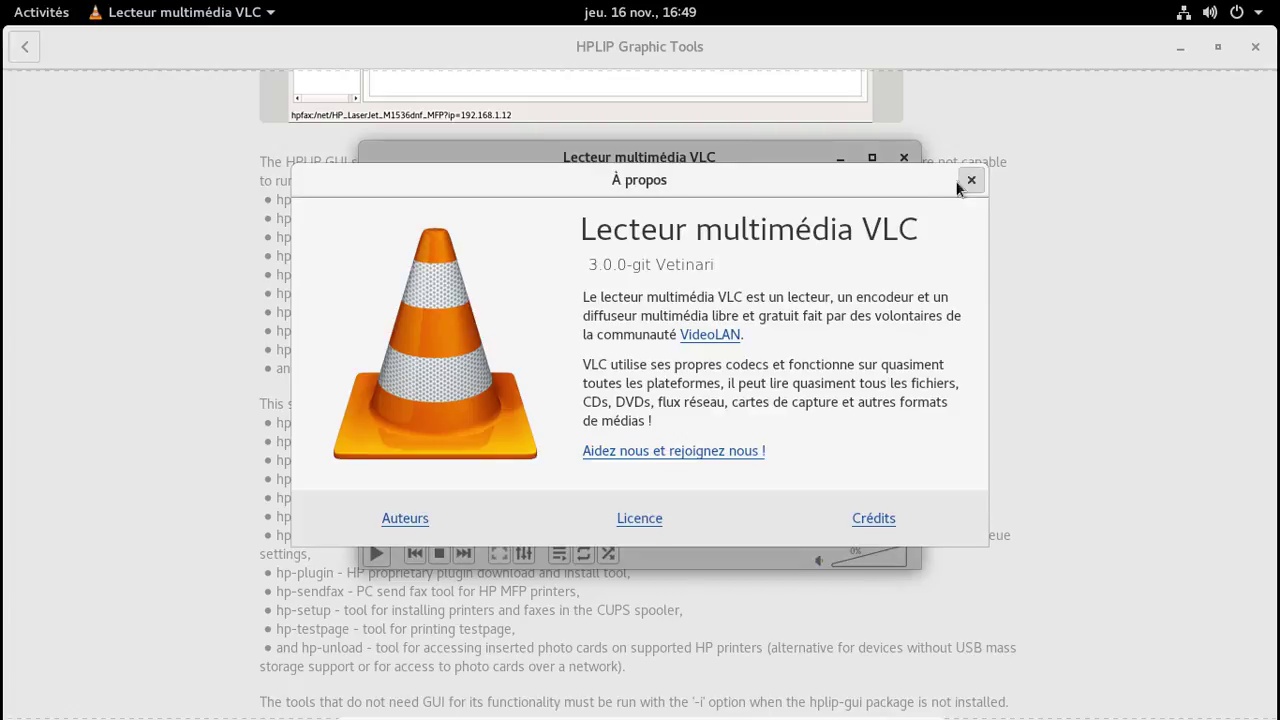
left_click(970, 180)
left_click(902, 159)
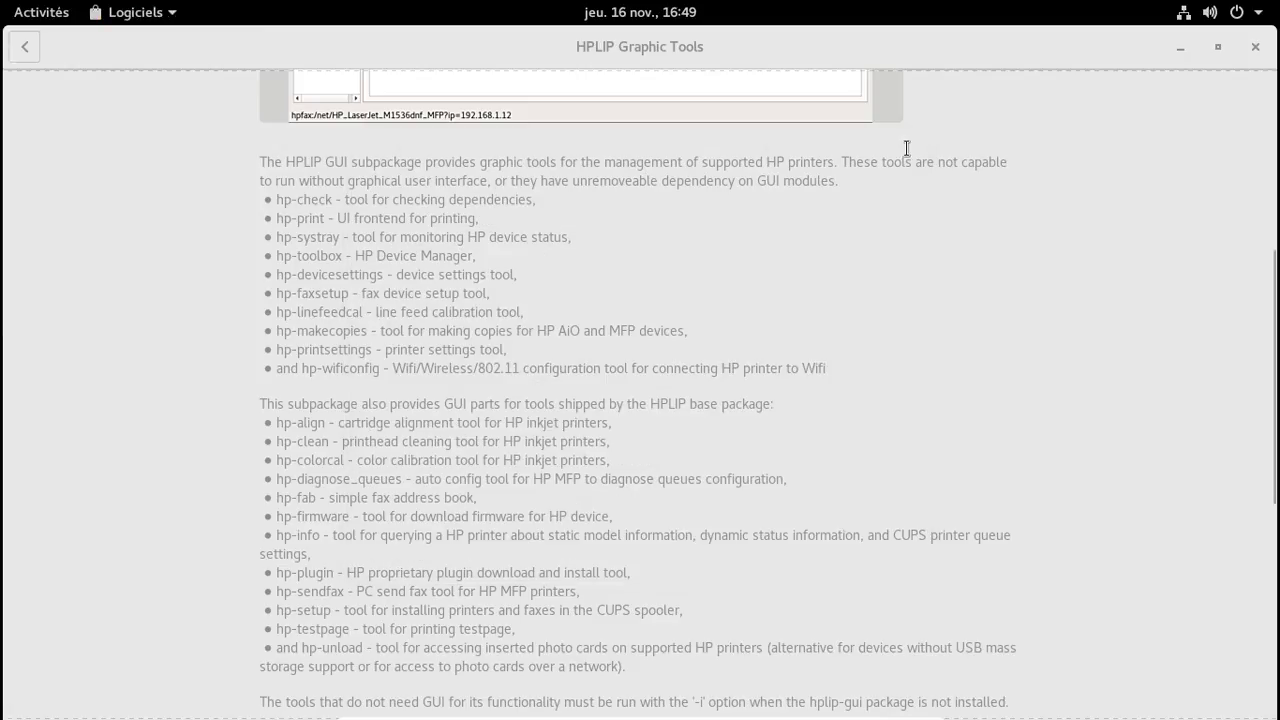
Unmaximize the Logiciels window, enlarge it so it covers most of the desktop, and minimize it
left_click(1218, 47)
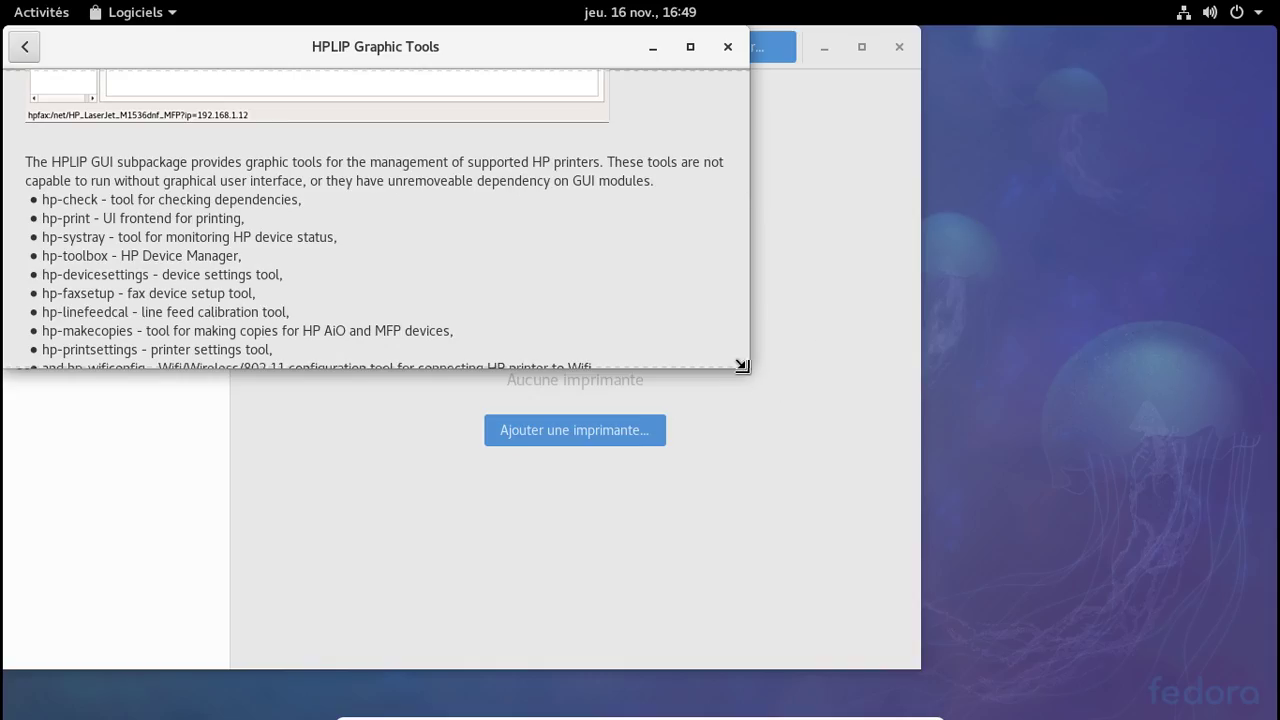
left_click_drag(747, 366, 1014, 622)
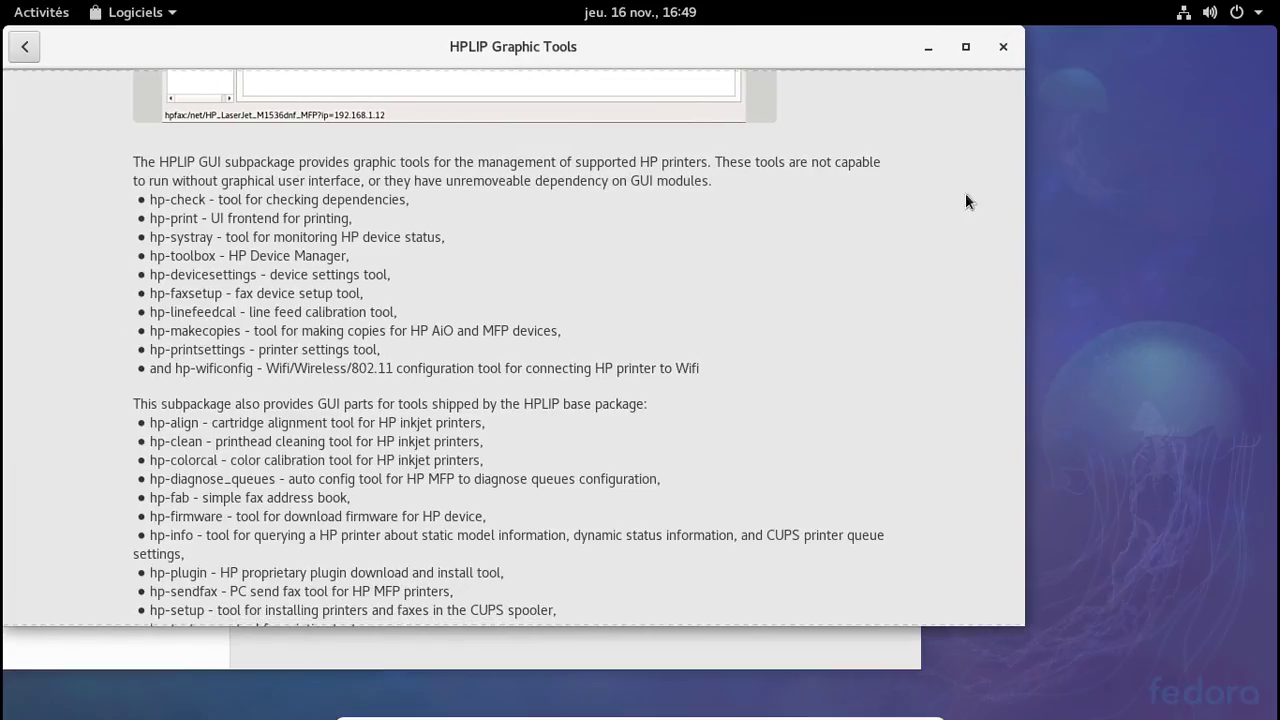
left_click(928, 50)
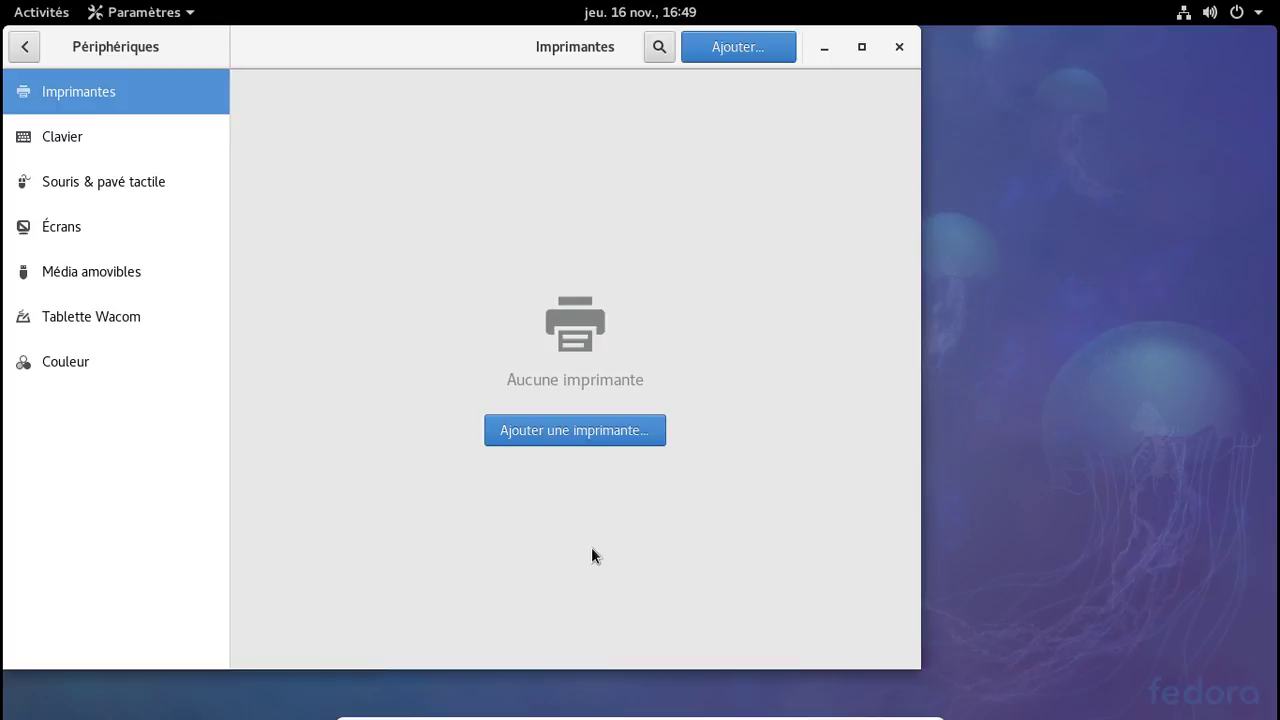
Switch back to Logiciels and check the installation progress of HPLIP Graphic Tools
key("alt+Tab")
key("alt+Tab")
key("alt+Tab")
key("alt+Tab")
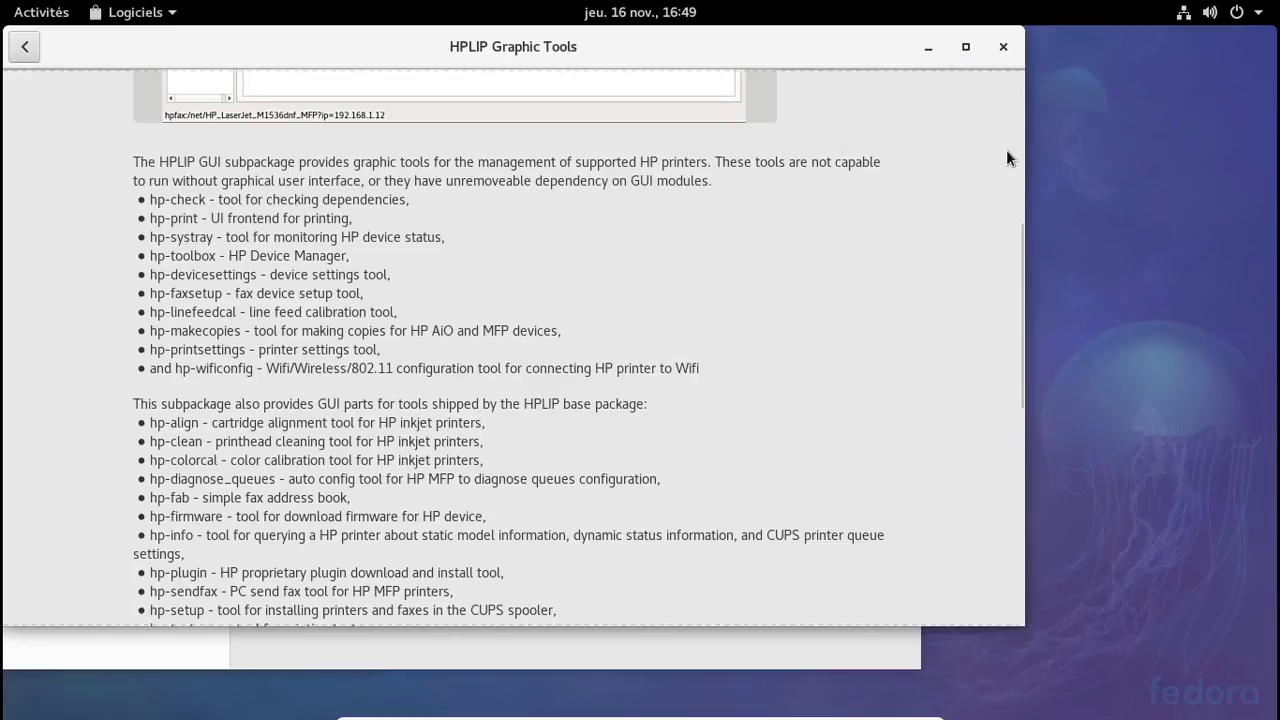
scroll(1018, 101, "up", 5)
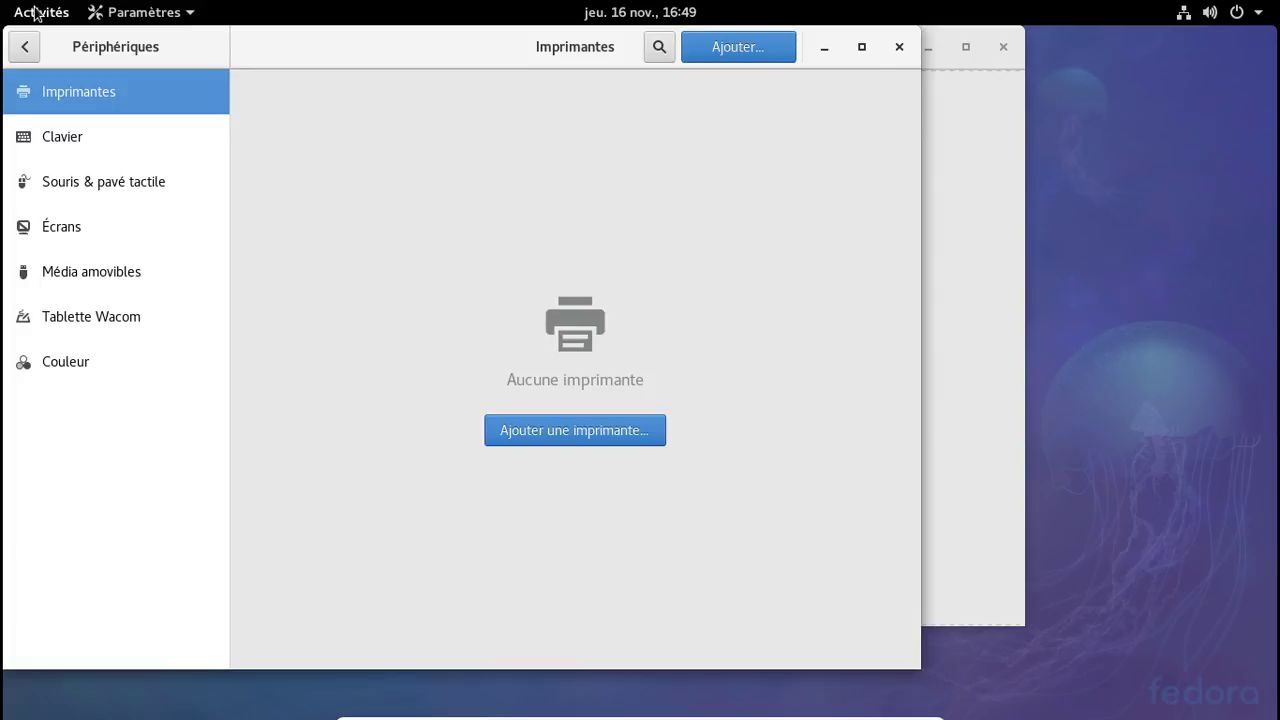
Open the Téléchargements folder in Fichiers and extract Lacrymosa-String-Theory-LOW.zip there
left_click(35, 14)
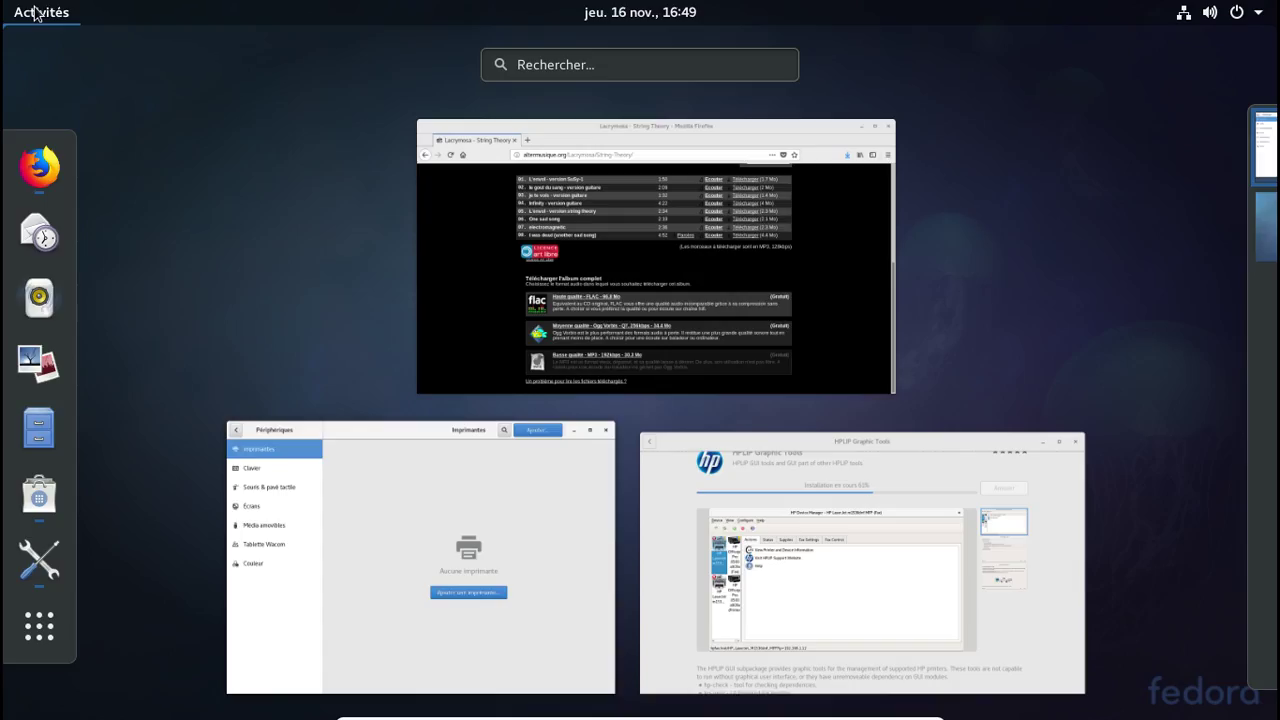
left_click(54, 450)
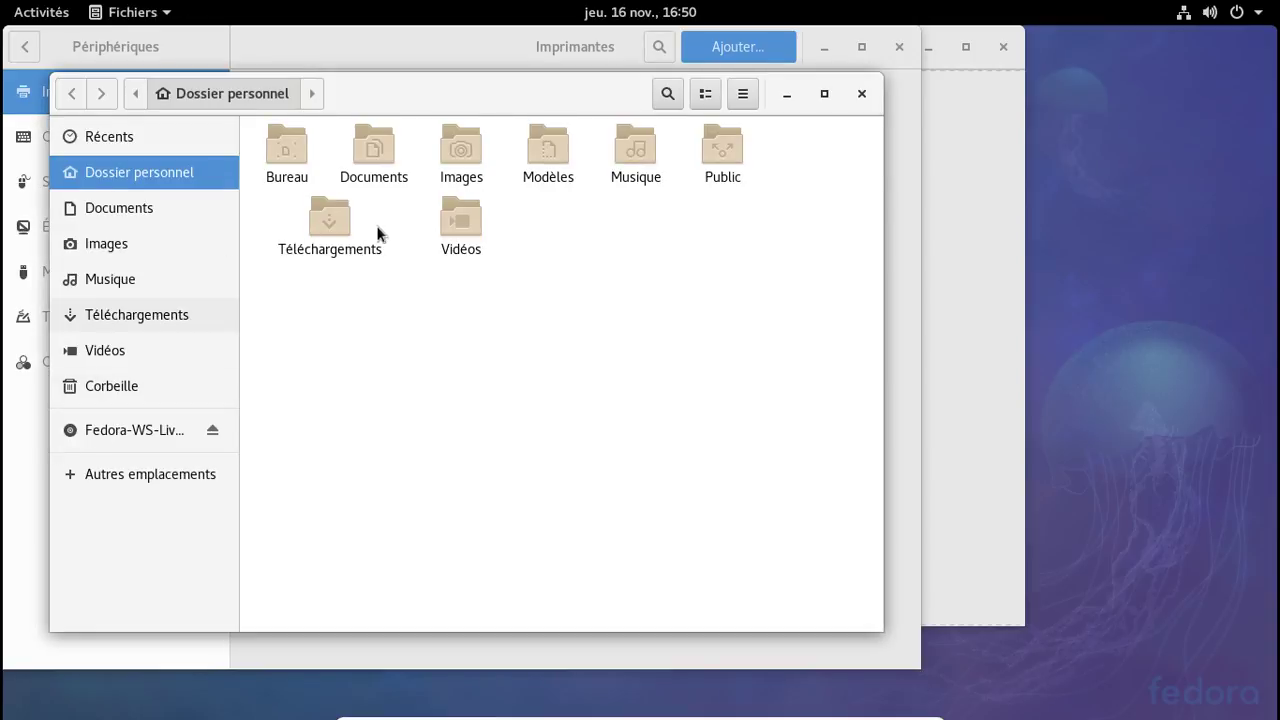
double_click(329, 217)
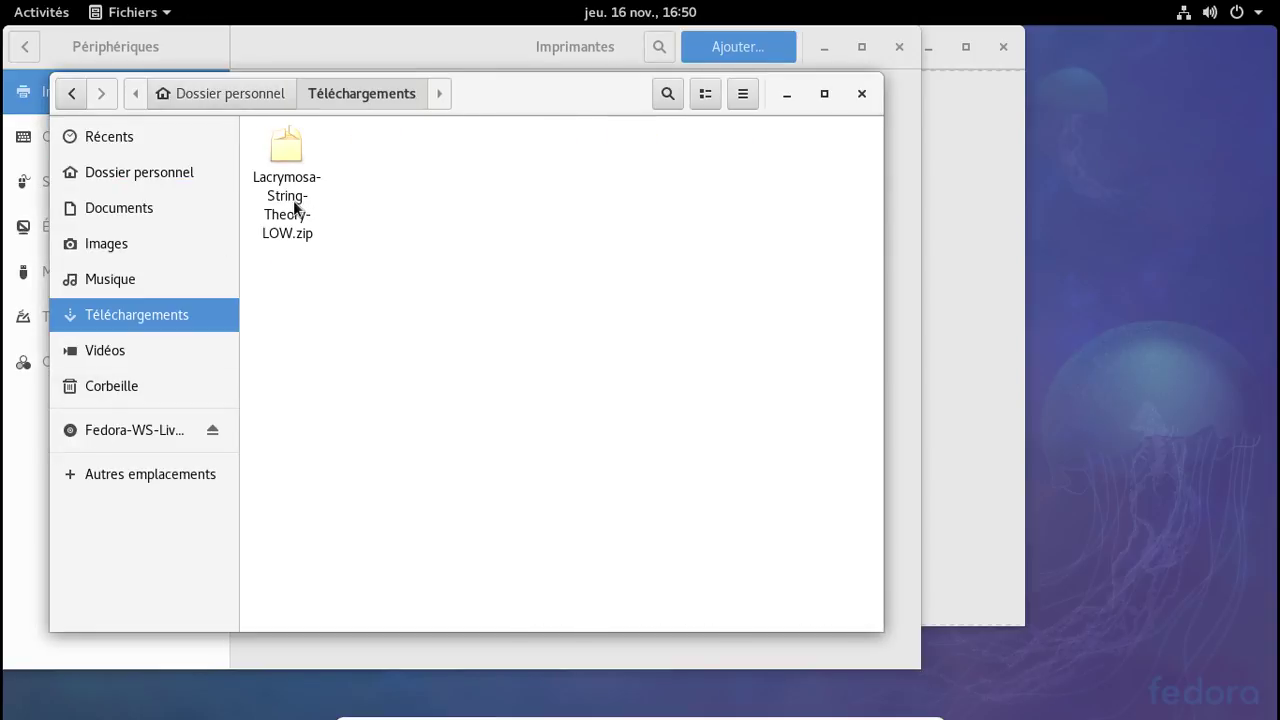
right_click(294, 207)
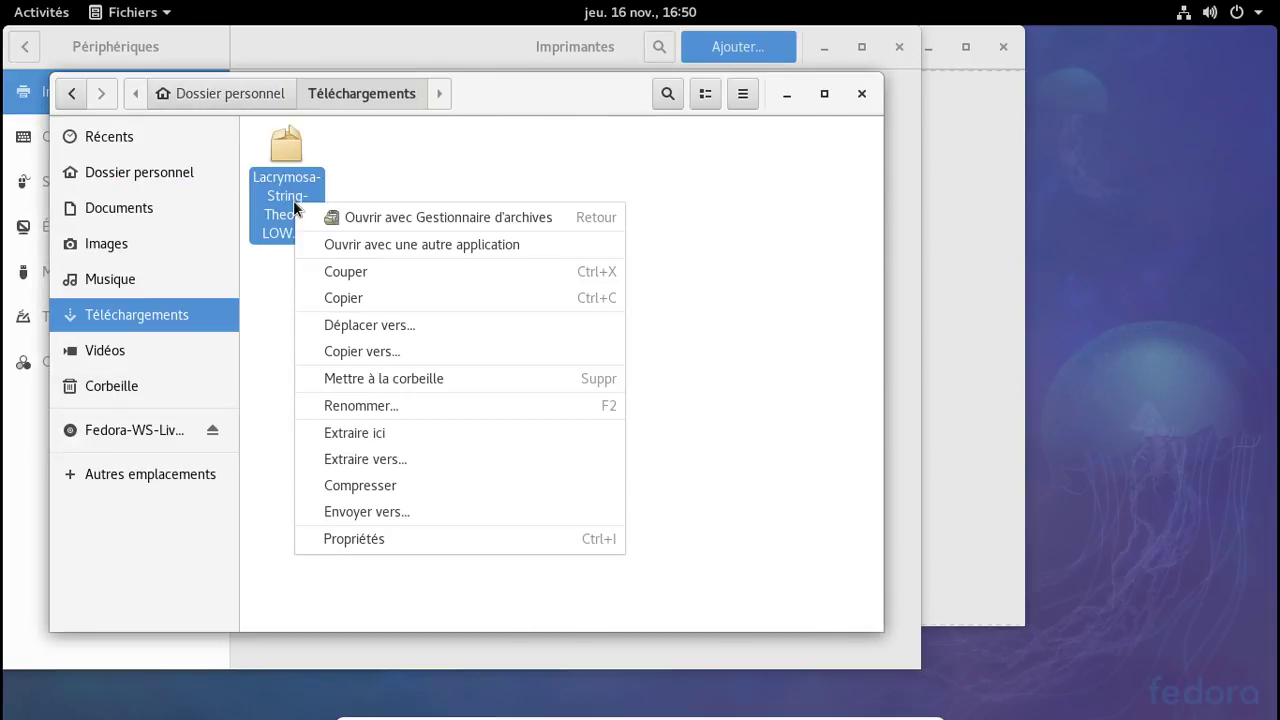
left_click(392, 438)
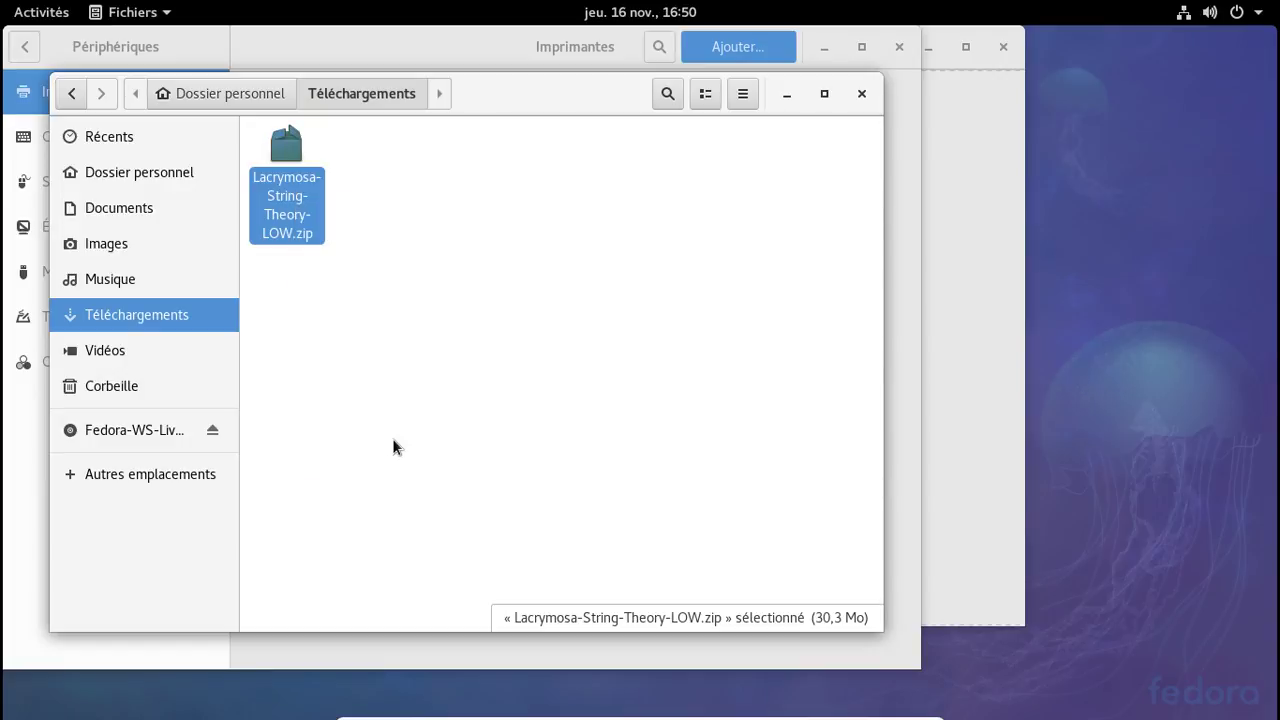
Move the extracted Lacrymosa-String-Theory-LOW folder to Musique and close Fichiers
left_click_drag(297, 137, 112, 270)
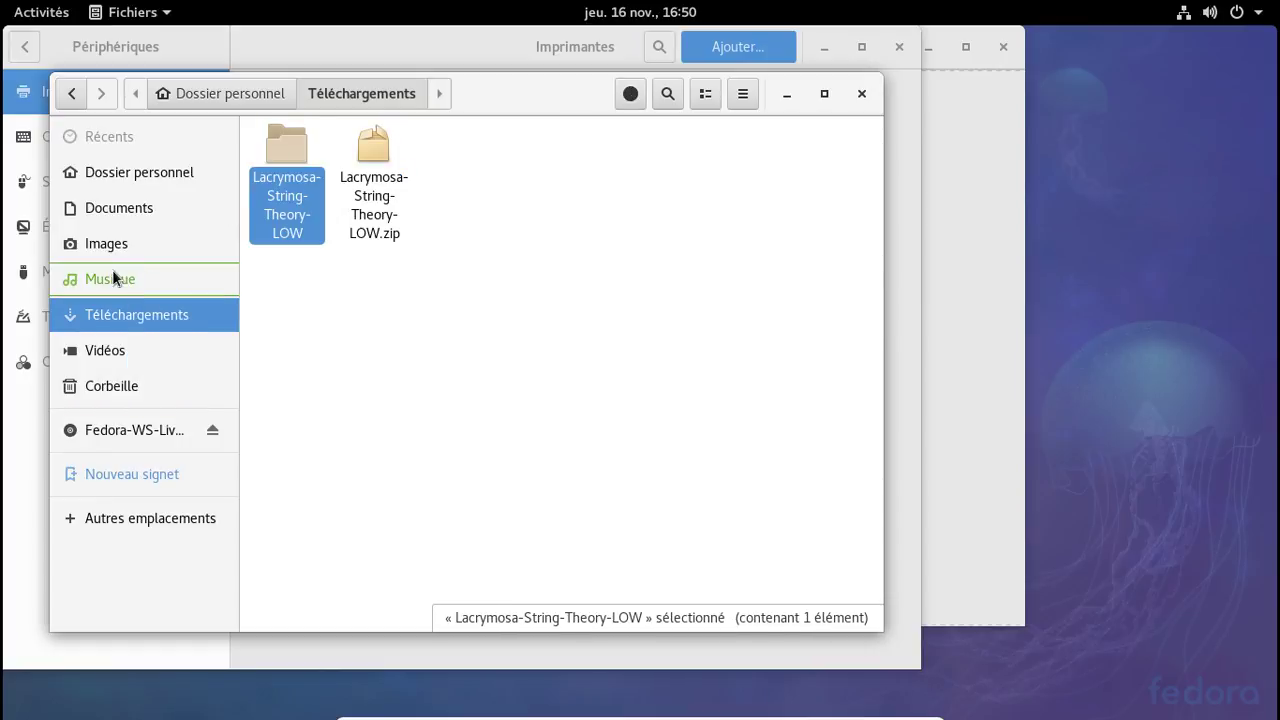
left_click(861, 96)
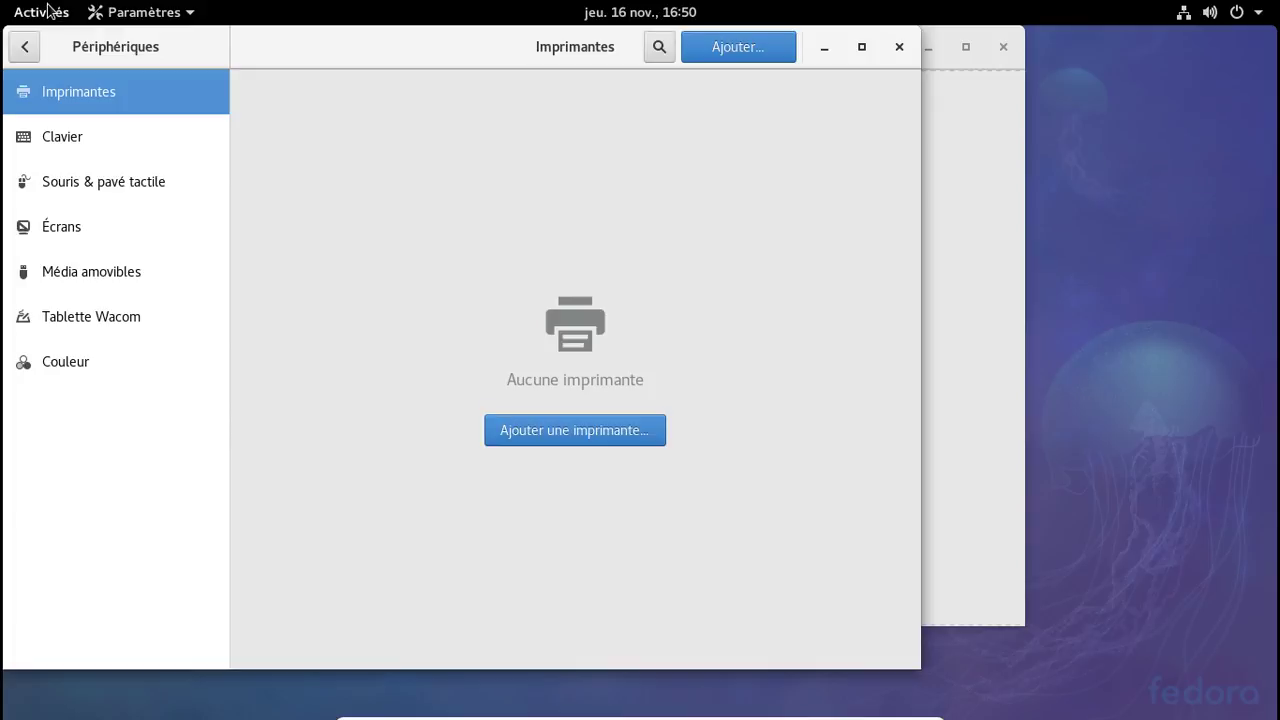
Close the Firefox window from the activities overview and launch Rhythmbox from the list of all applications
left_click(48, 10)
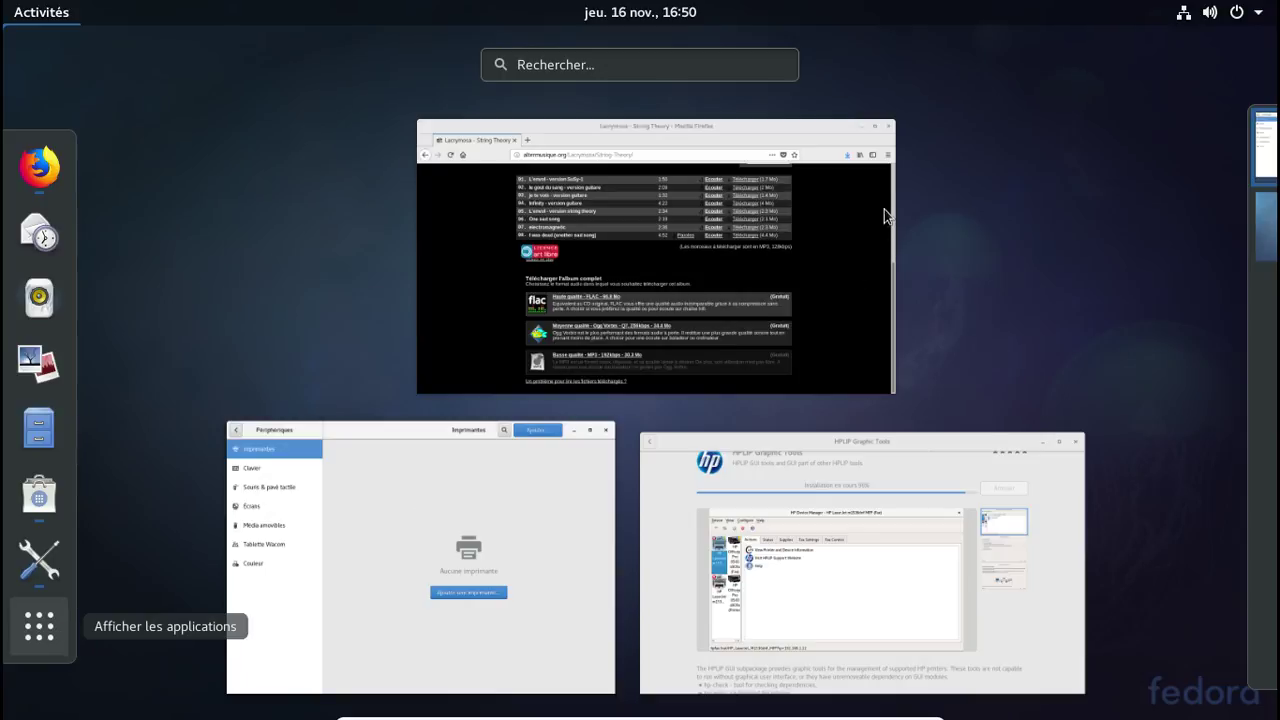
left_click(891, 124)
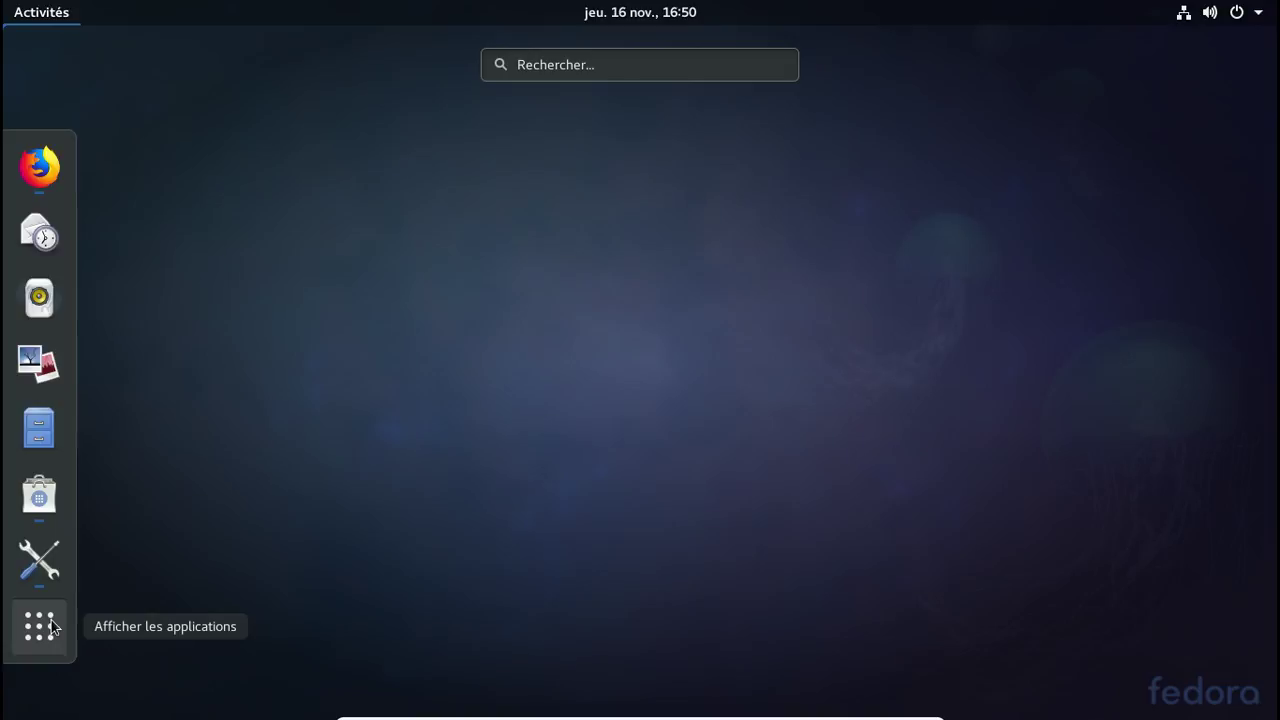
key("super+a")
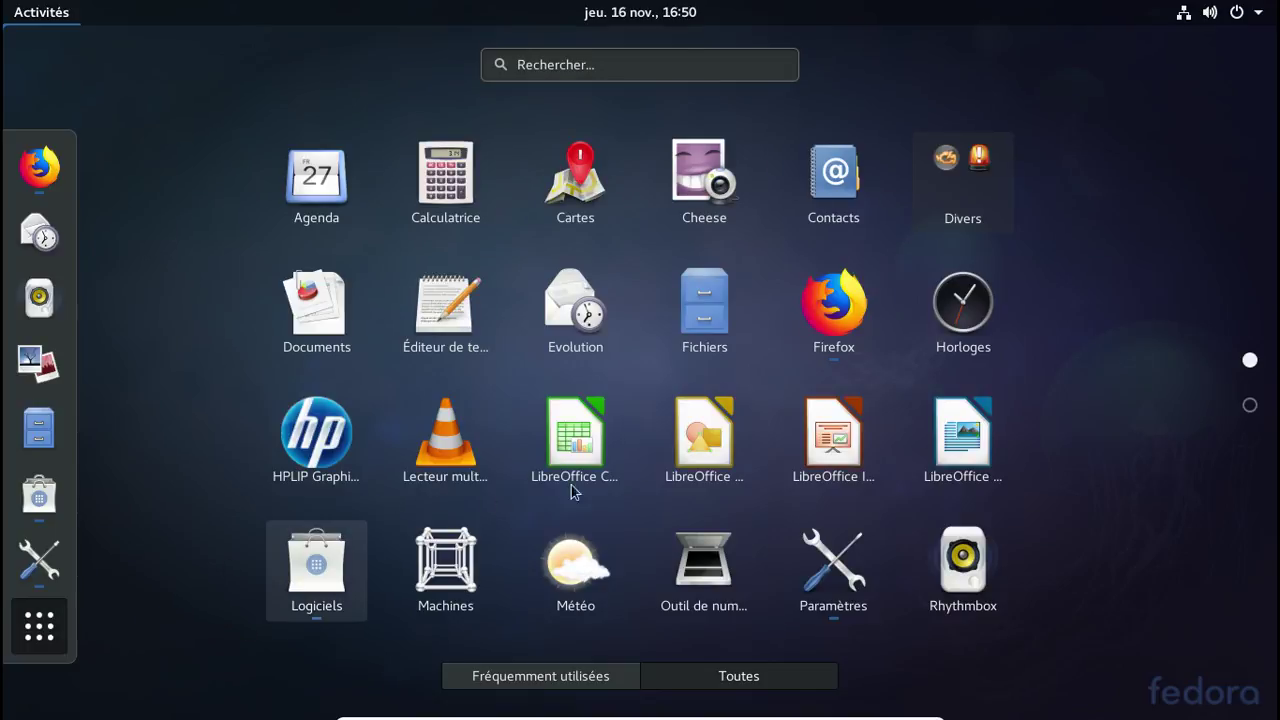
scroll(1034, 393, "down", 1)
scroll(1000, 471, "up", 1)
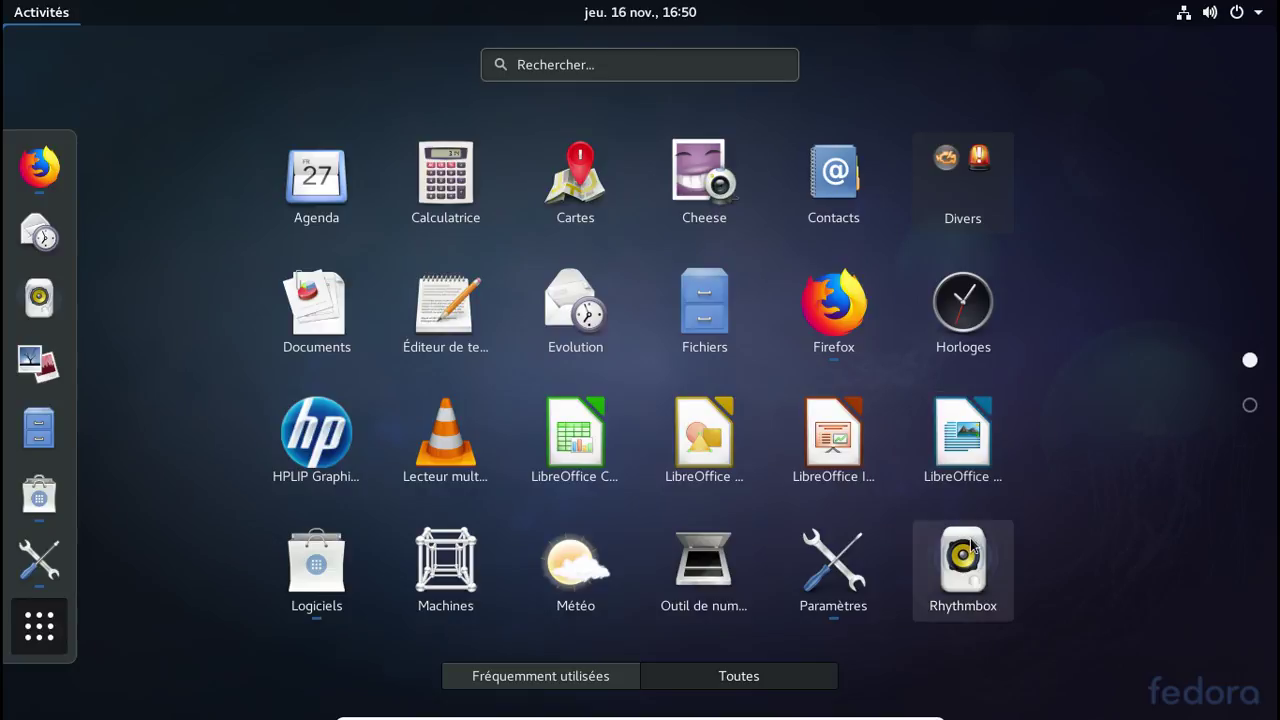
left_click(966, 555)
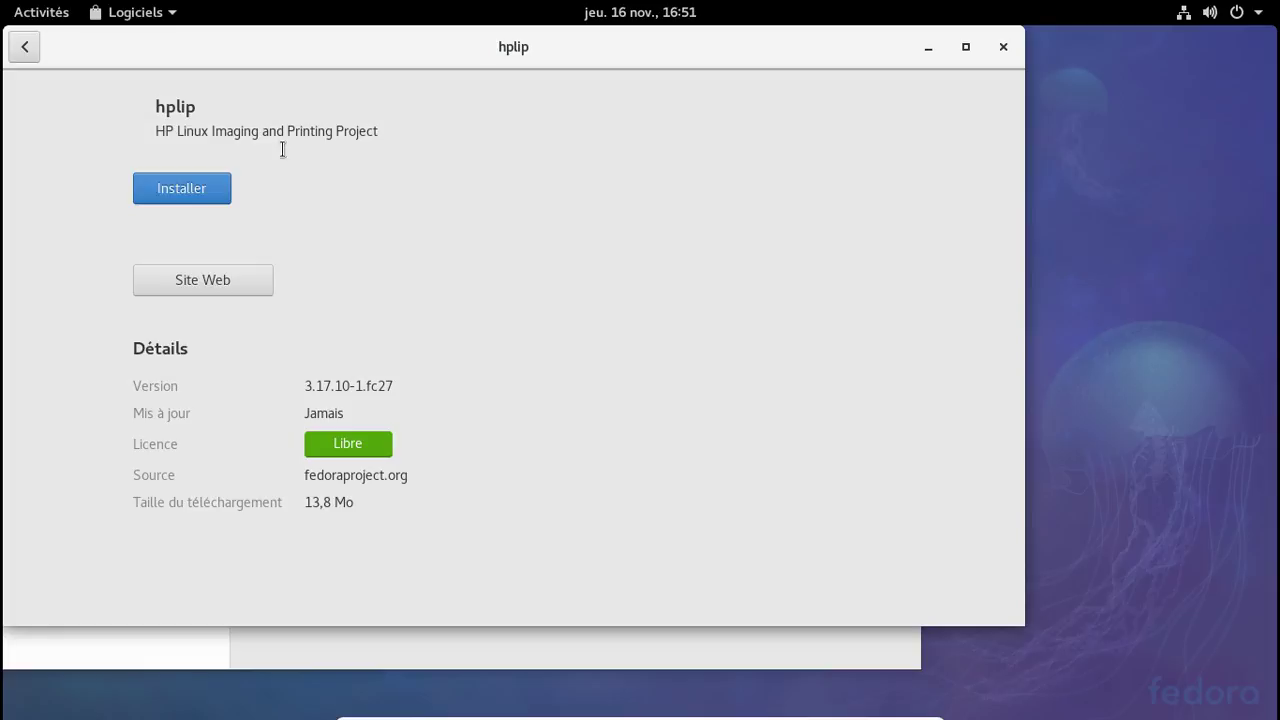
Try to install the hplip package again and bring the Logiciels window back to the front
left_click(198, 197)
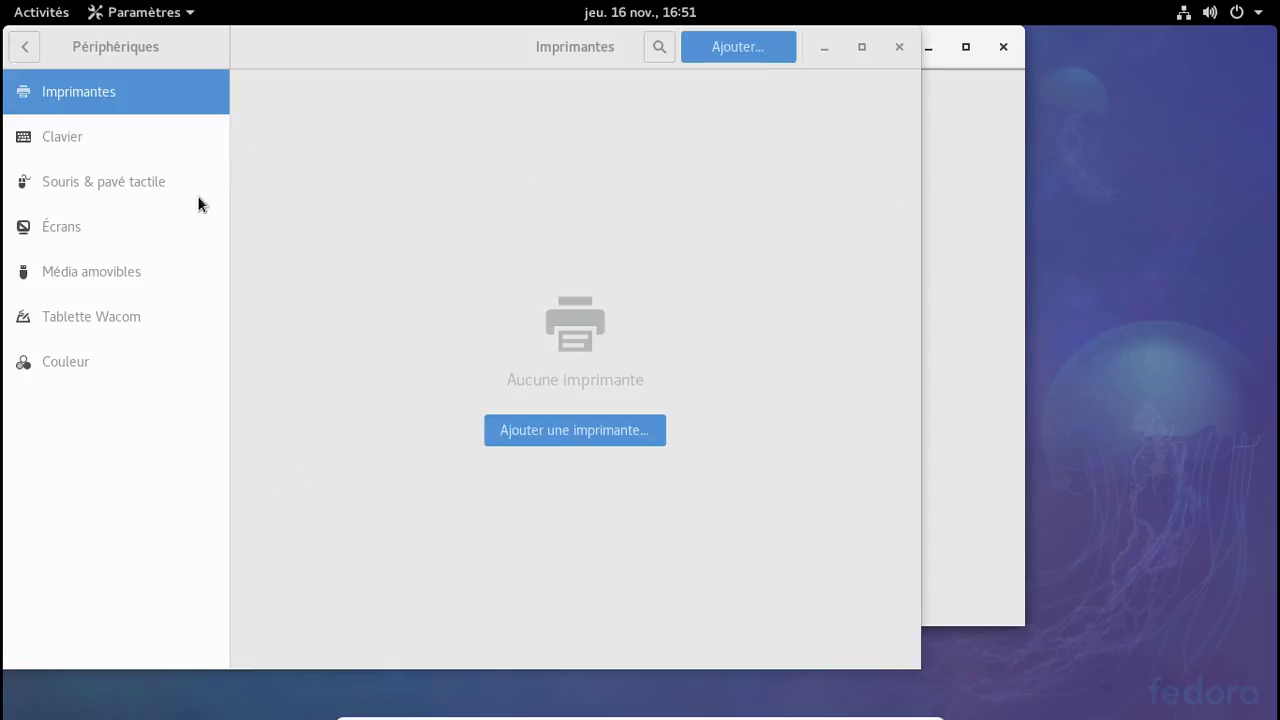
left_click(974, 188)
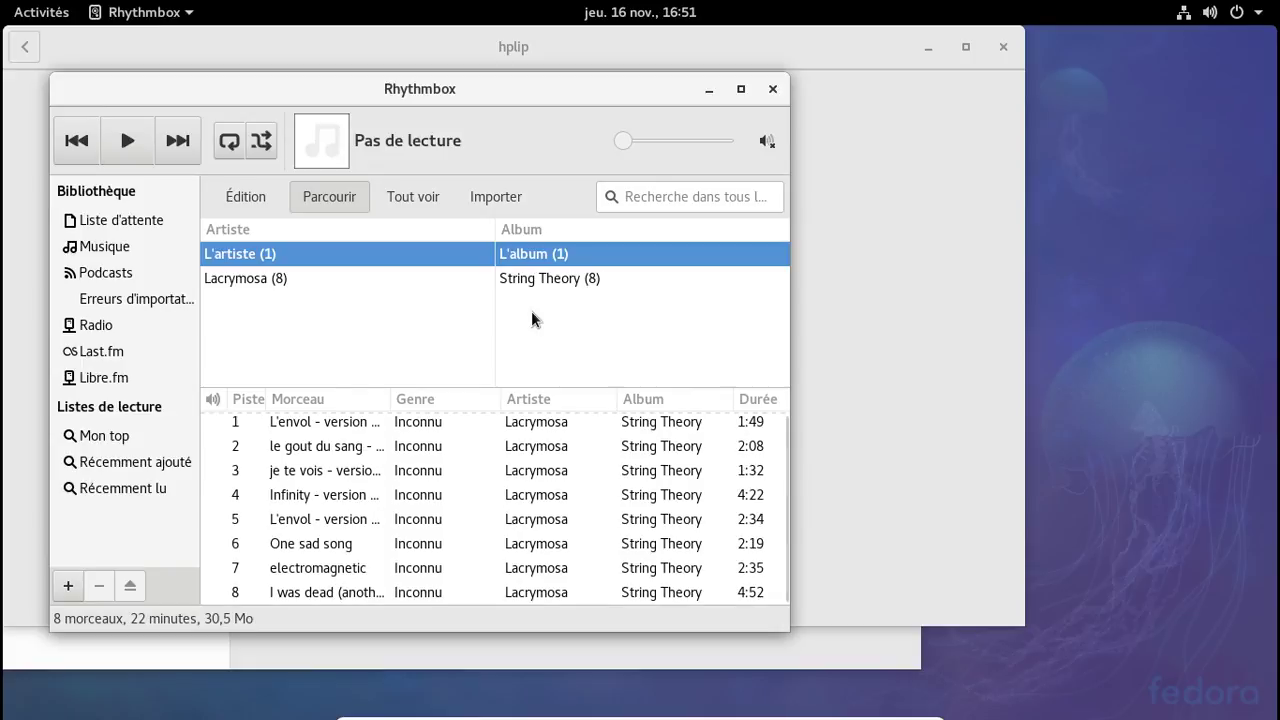
Play the first track of Lacrymosa's String Theory album in Rhythmbox, and close the player
left_click(411, 423)
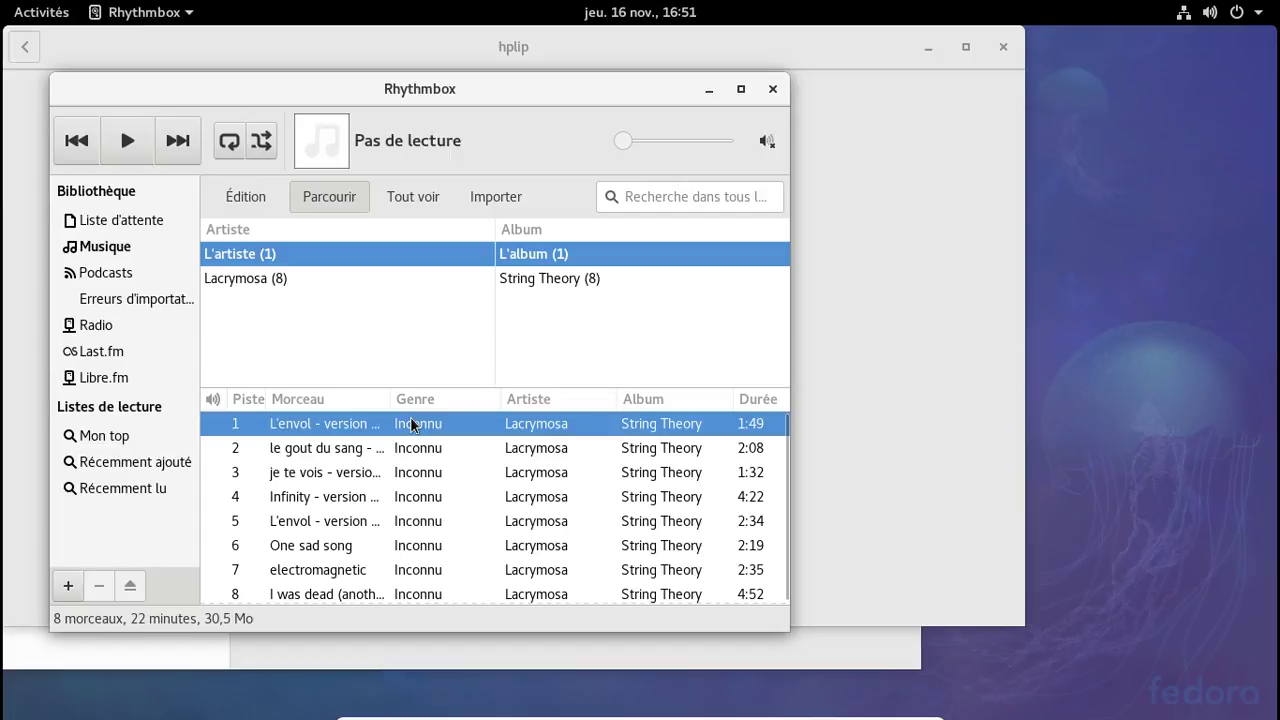
double_click(411, 423)
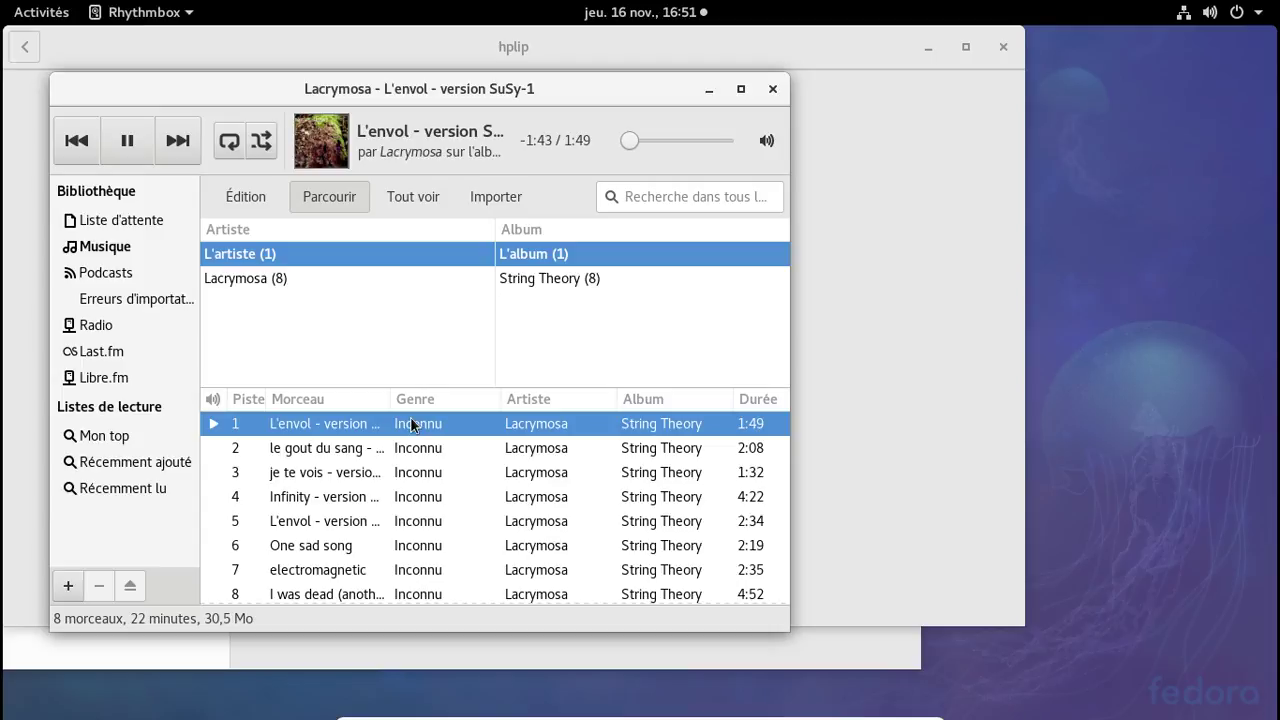
left_click(772, 90)
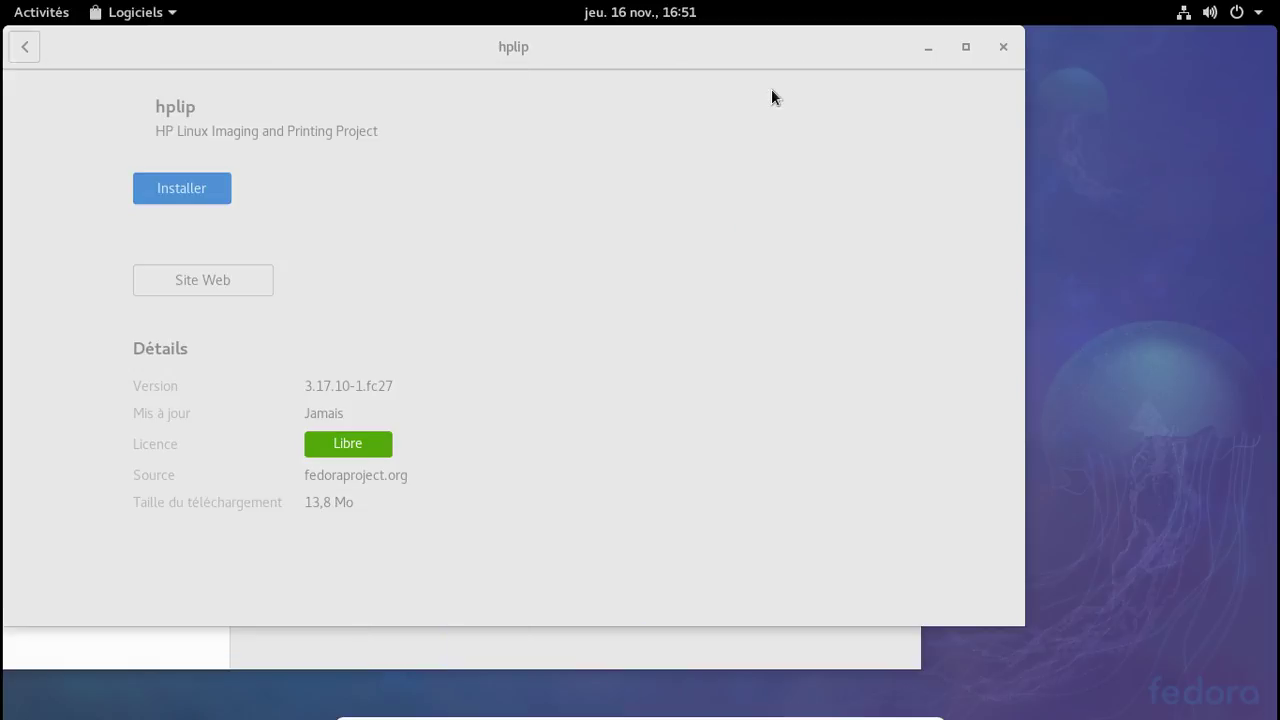
Close Logiciels and unlock the printer settings by entering the administrator password
left_click(1003, 47)
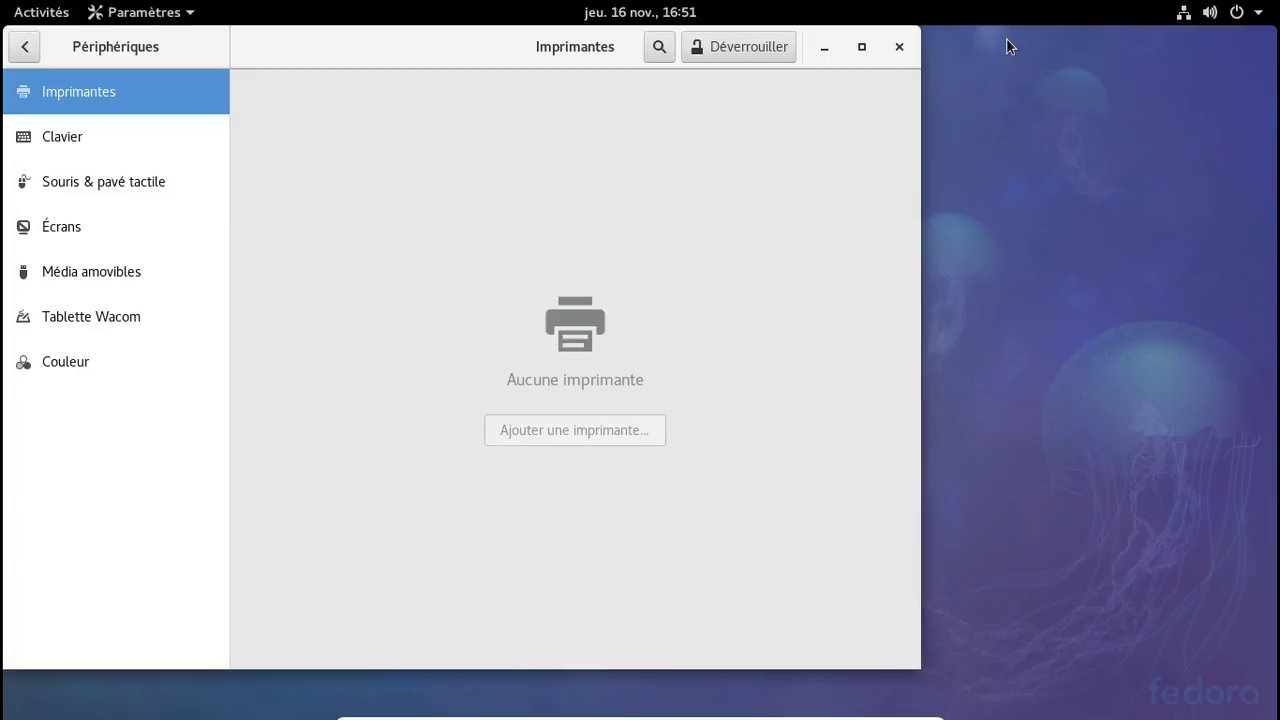
left_click(711, 48)
type("•••••••••")
key("Return")
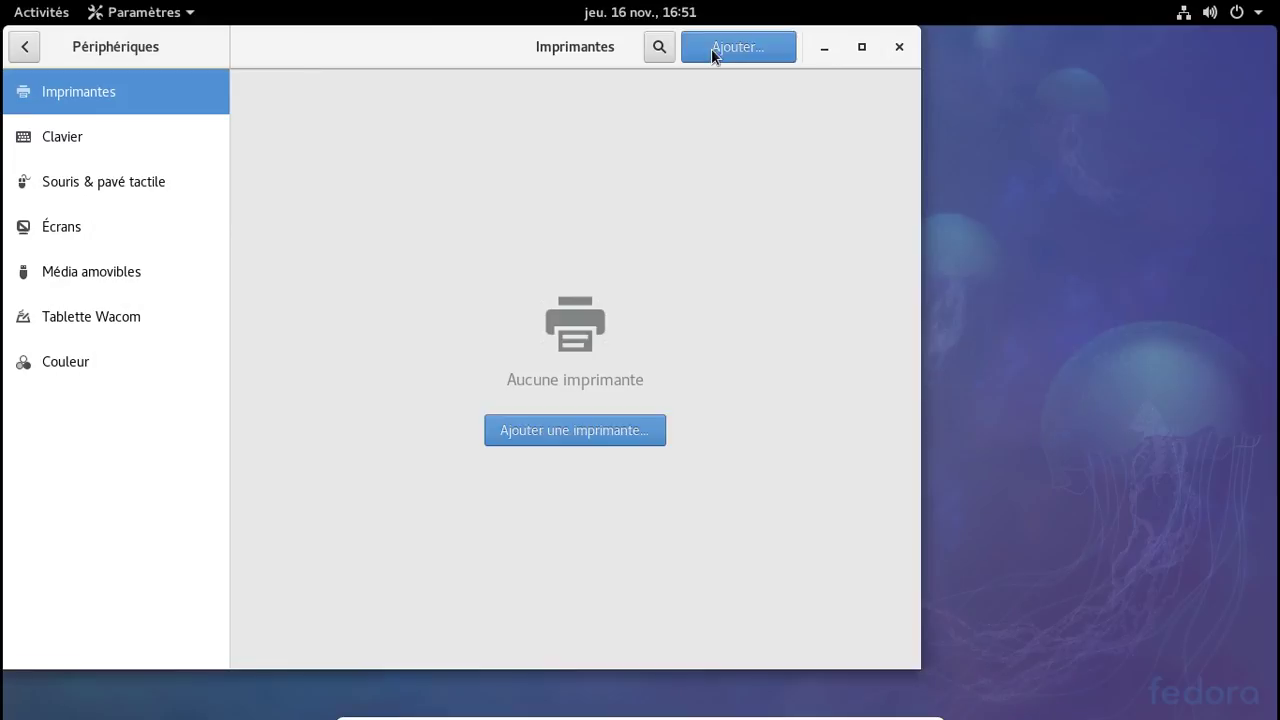
Try to add the detected DeskJet-2130 USB printer and reload the Imprimantes page
left_click(711, 48)
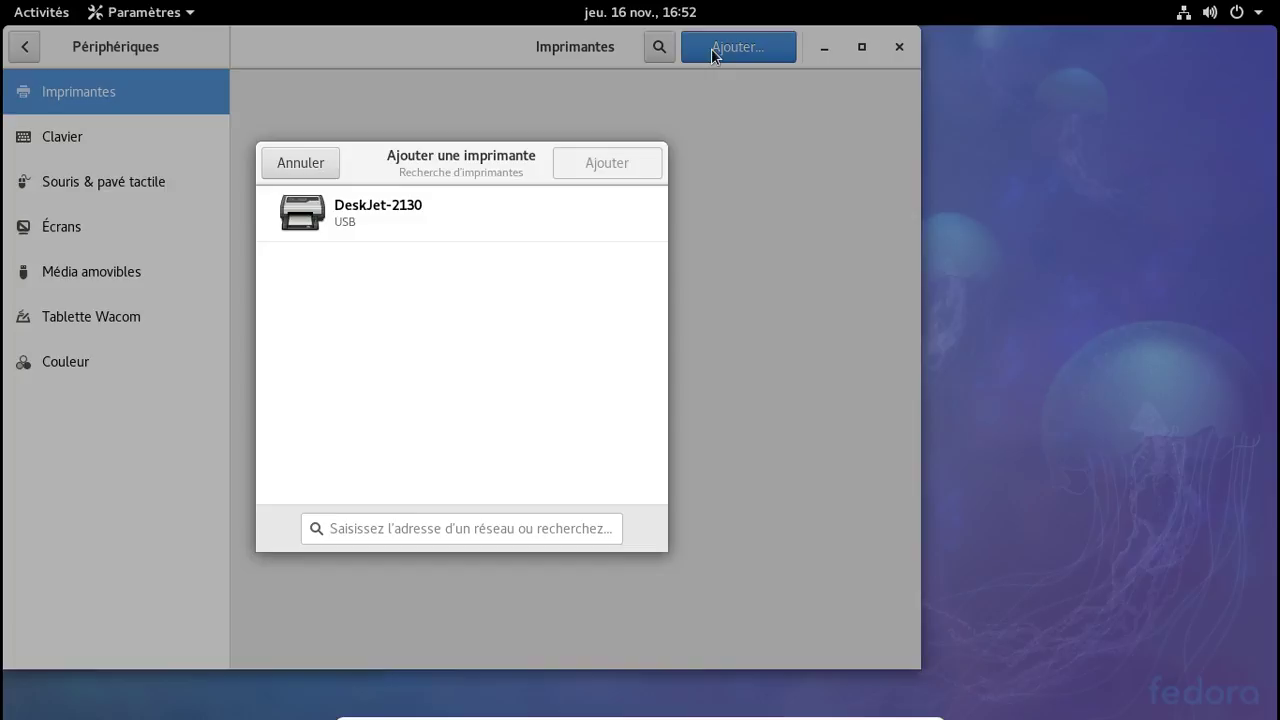
left_click(338, 224)
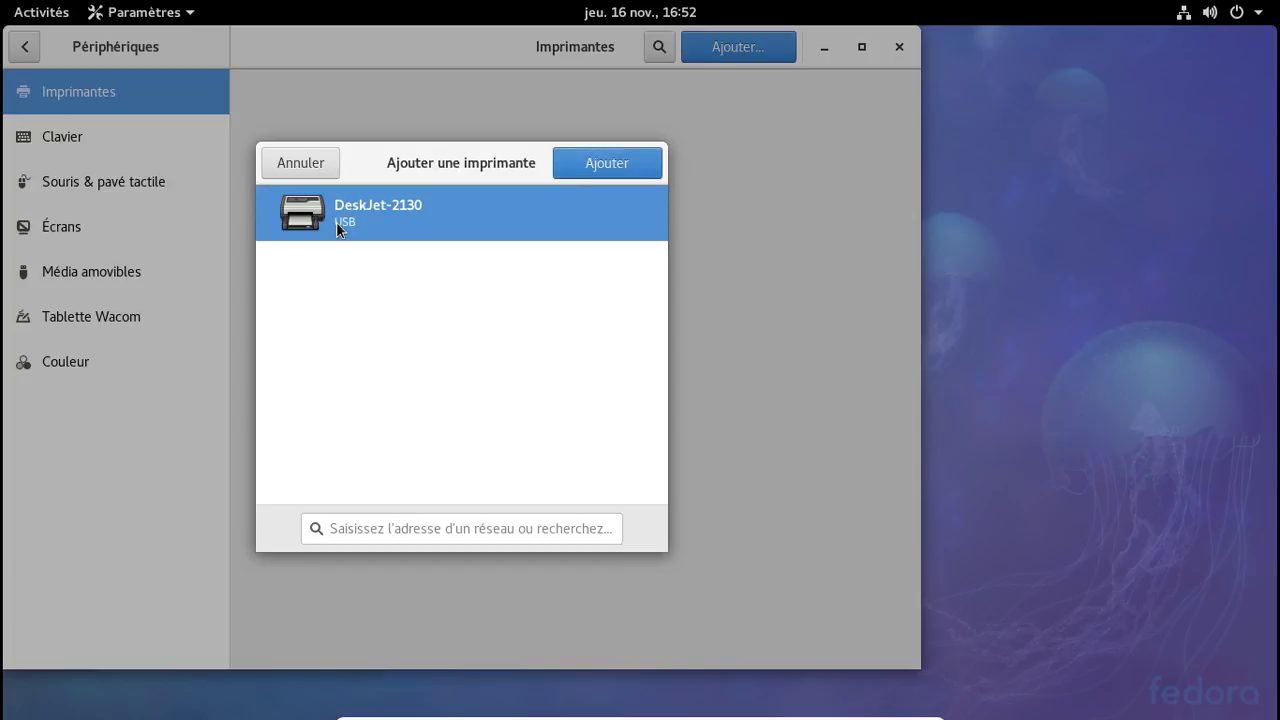
left_click(582, 164)
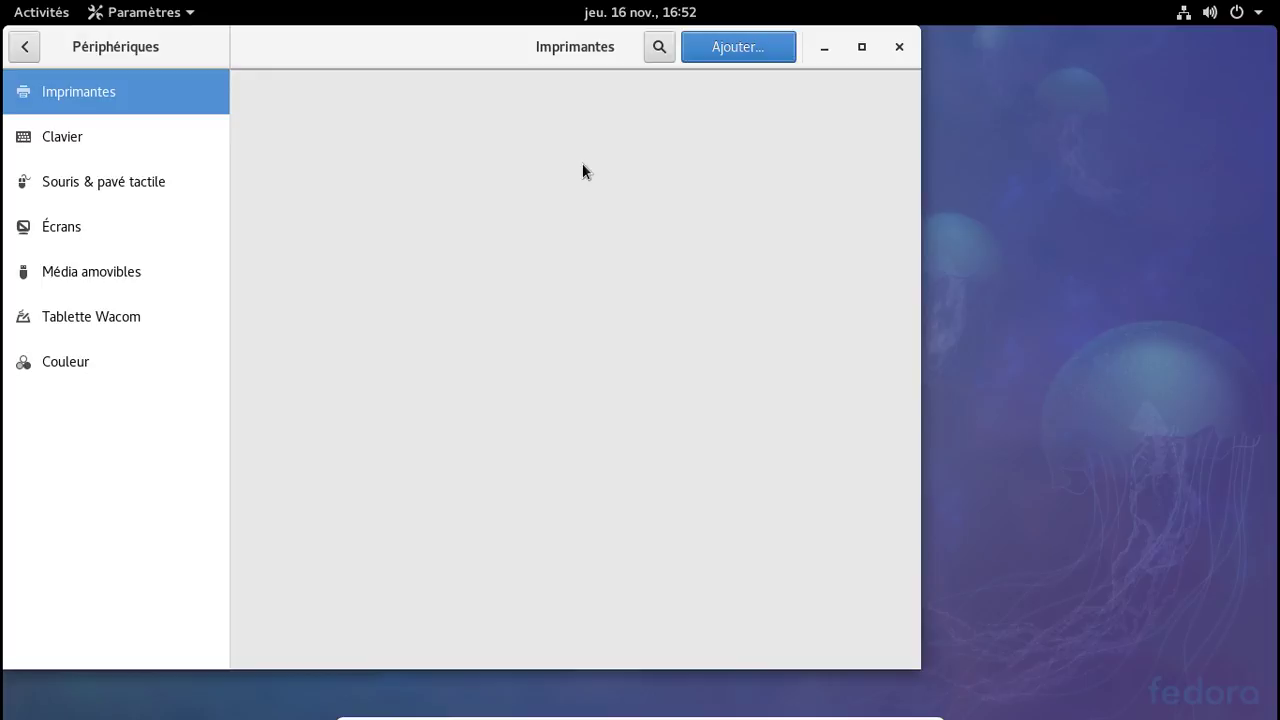
left_click(138, 137)
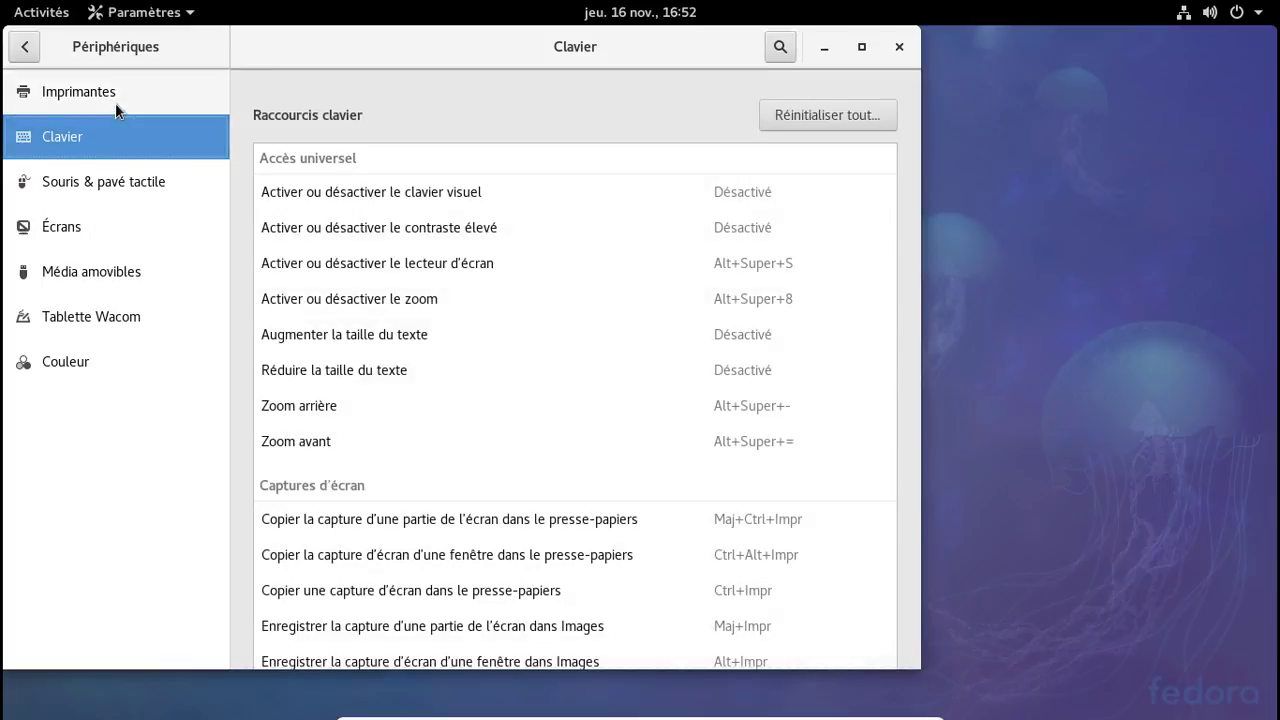
left_click(115, 103)
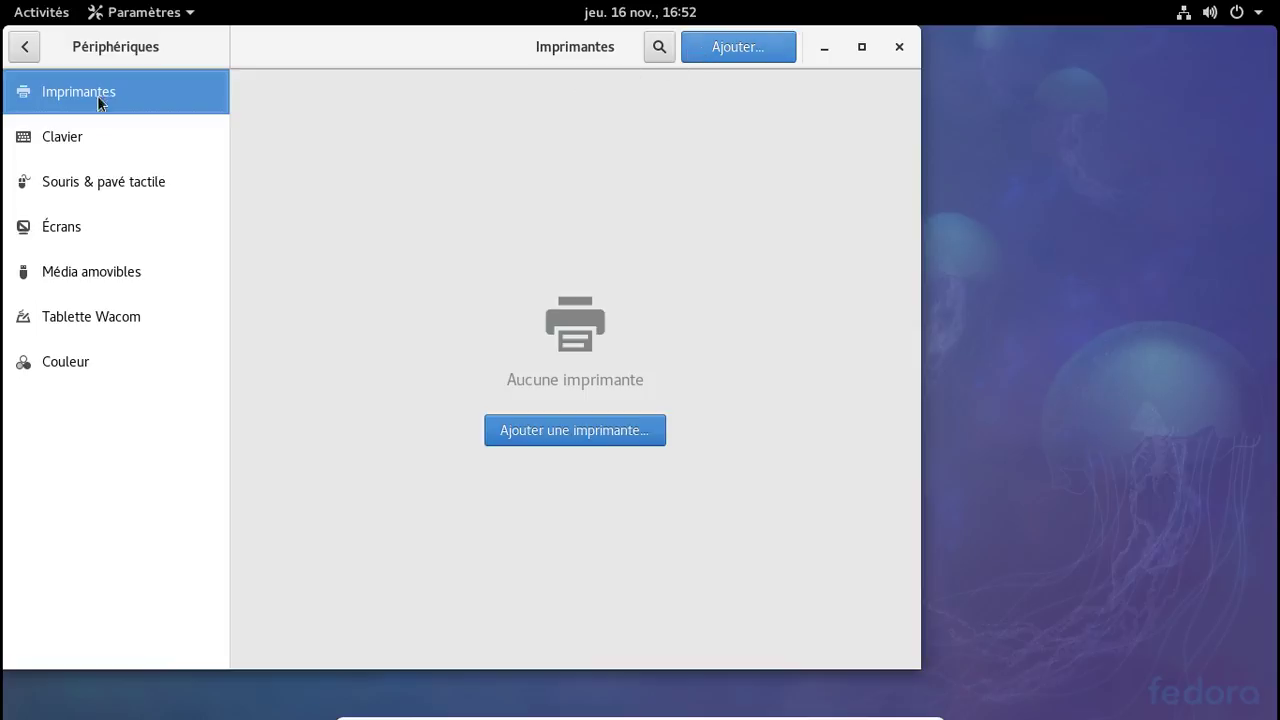
Reopen the Périphériques printer settings, try once more to add the DeskJet-2130 USB printer, and close Paramètres
left_click(17, 47)
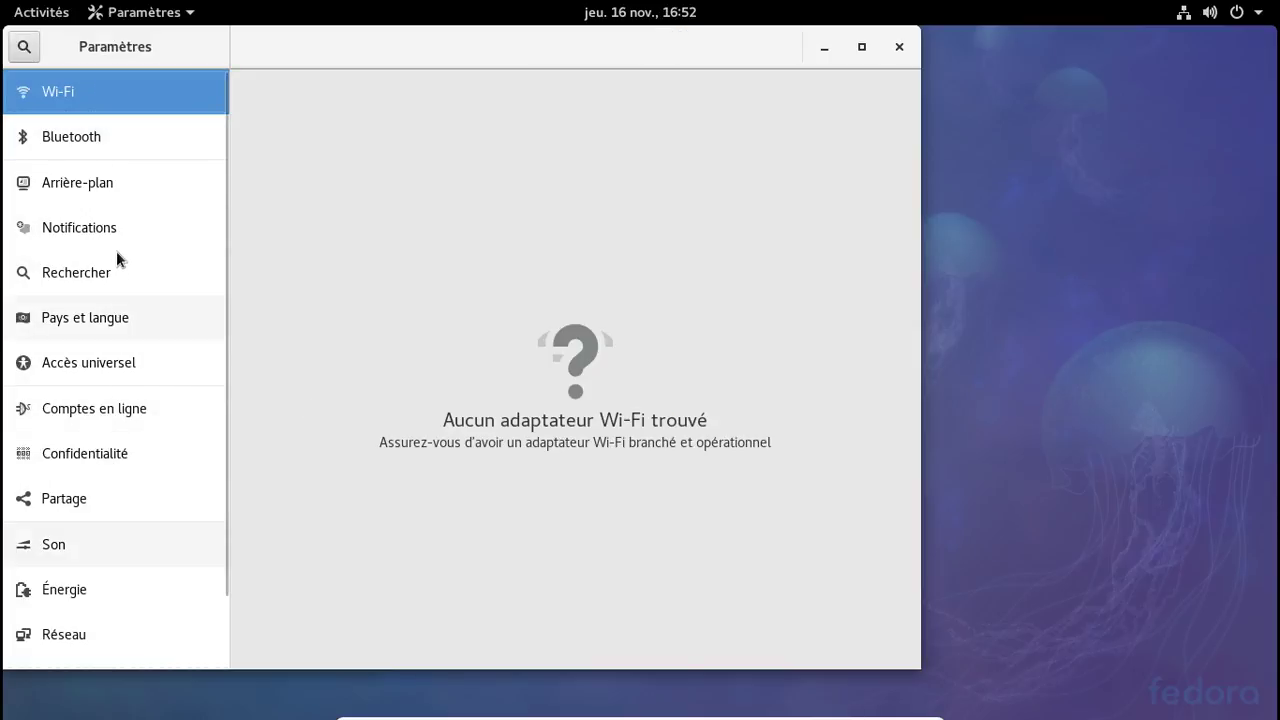
scroll(144, 251, "down", 2)
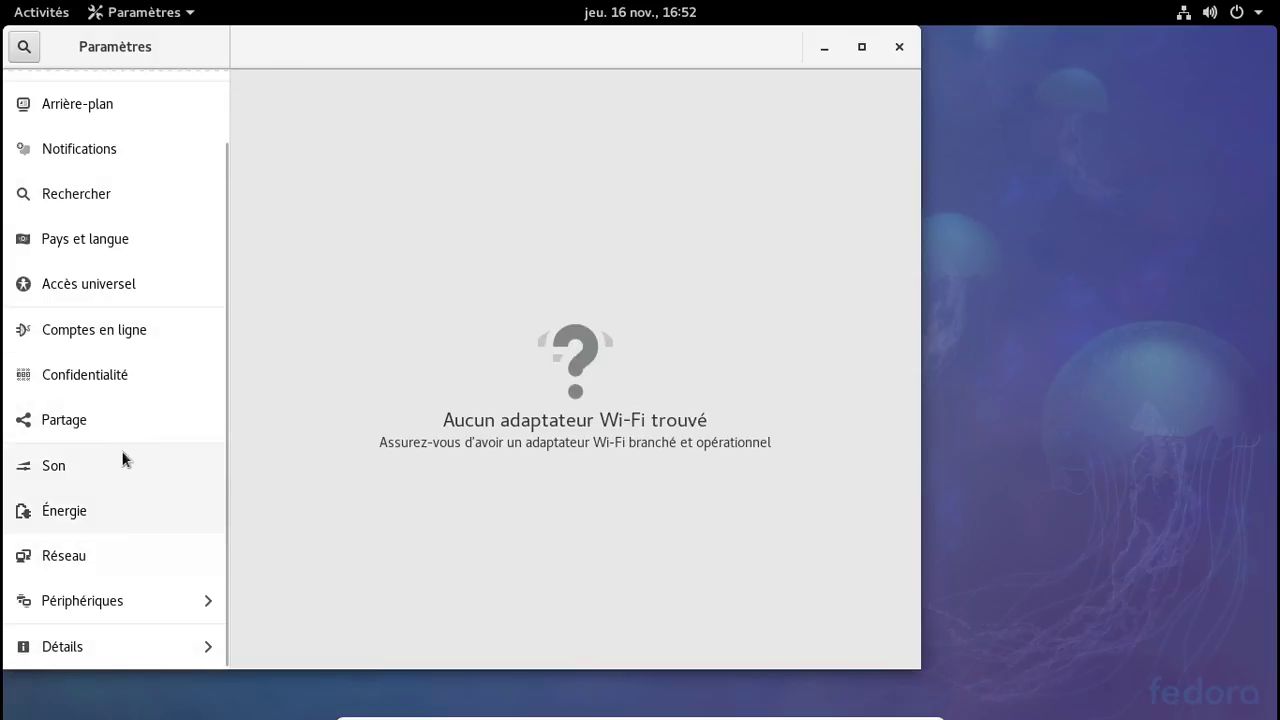
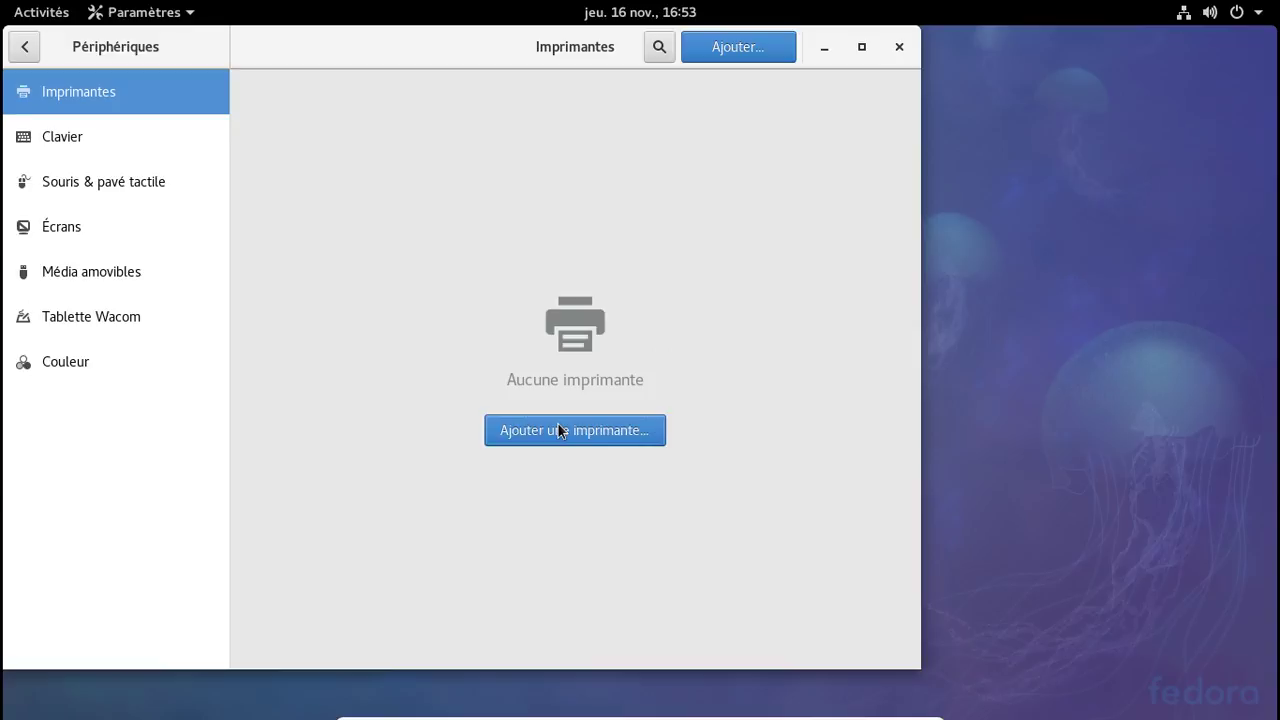
left_click(558, 428)
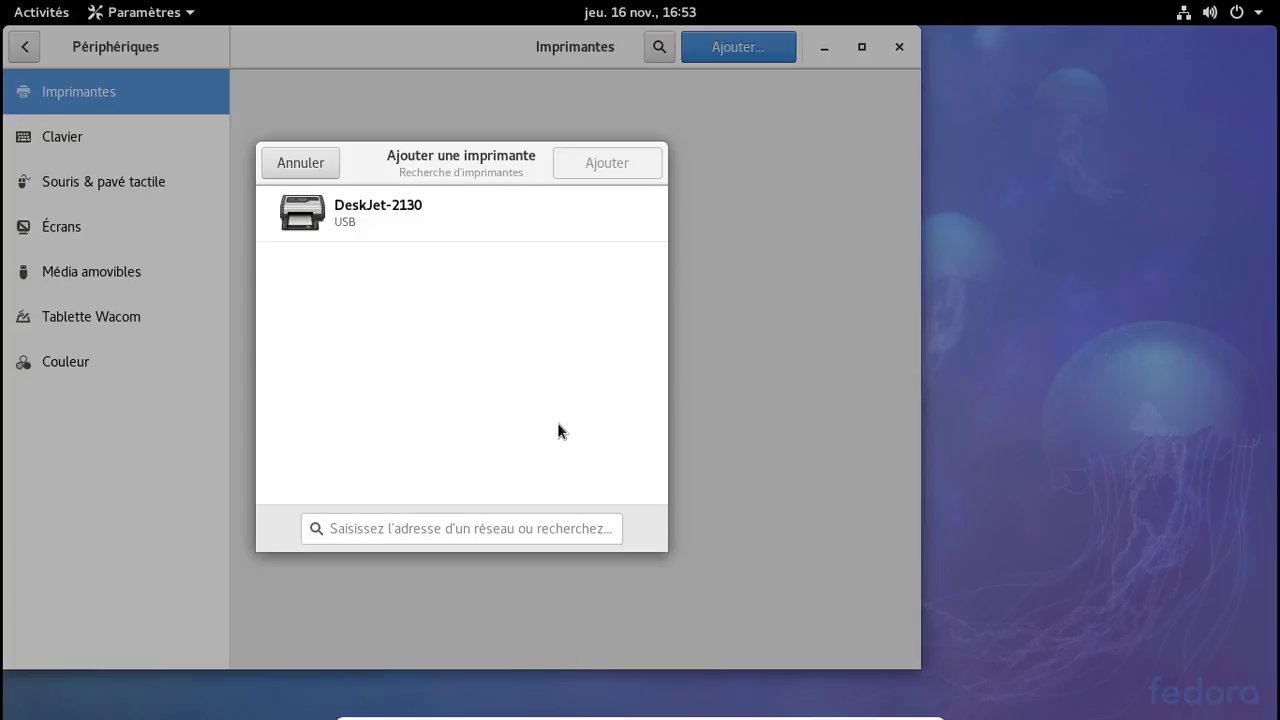
left_click(409, 210)
left_click(594, 163)
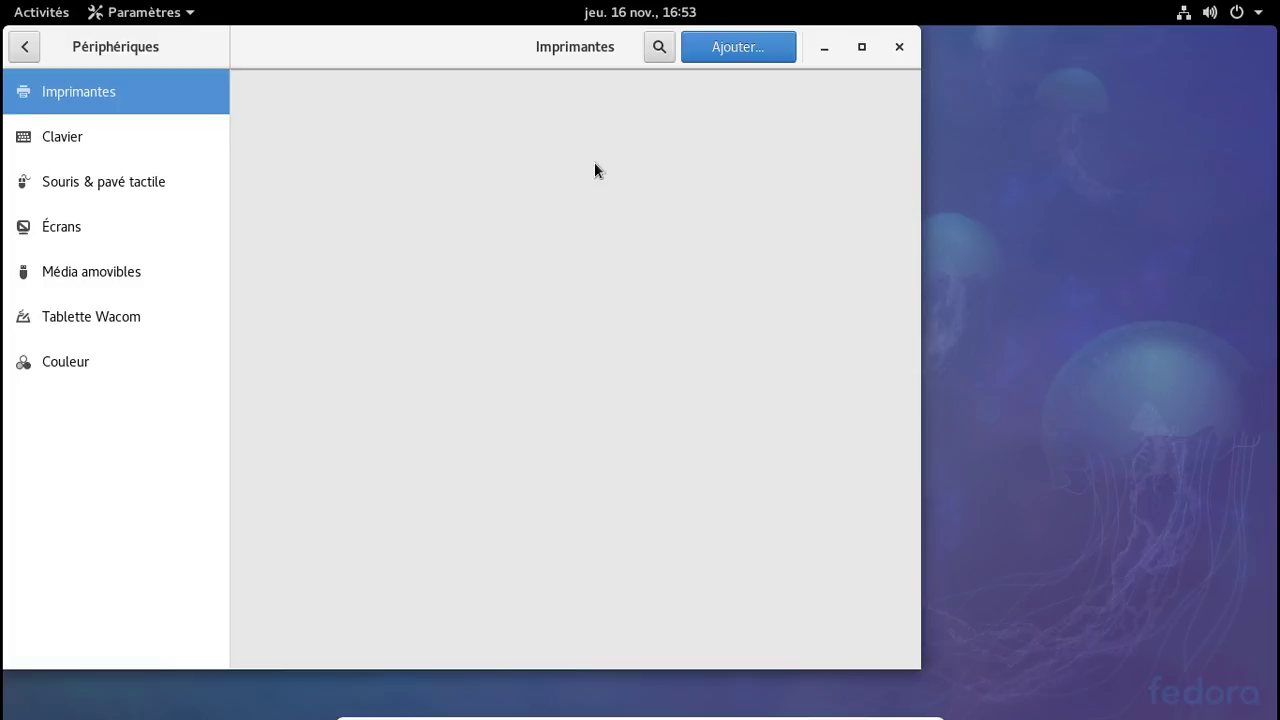
left_click(899, 47)
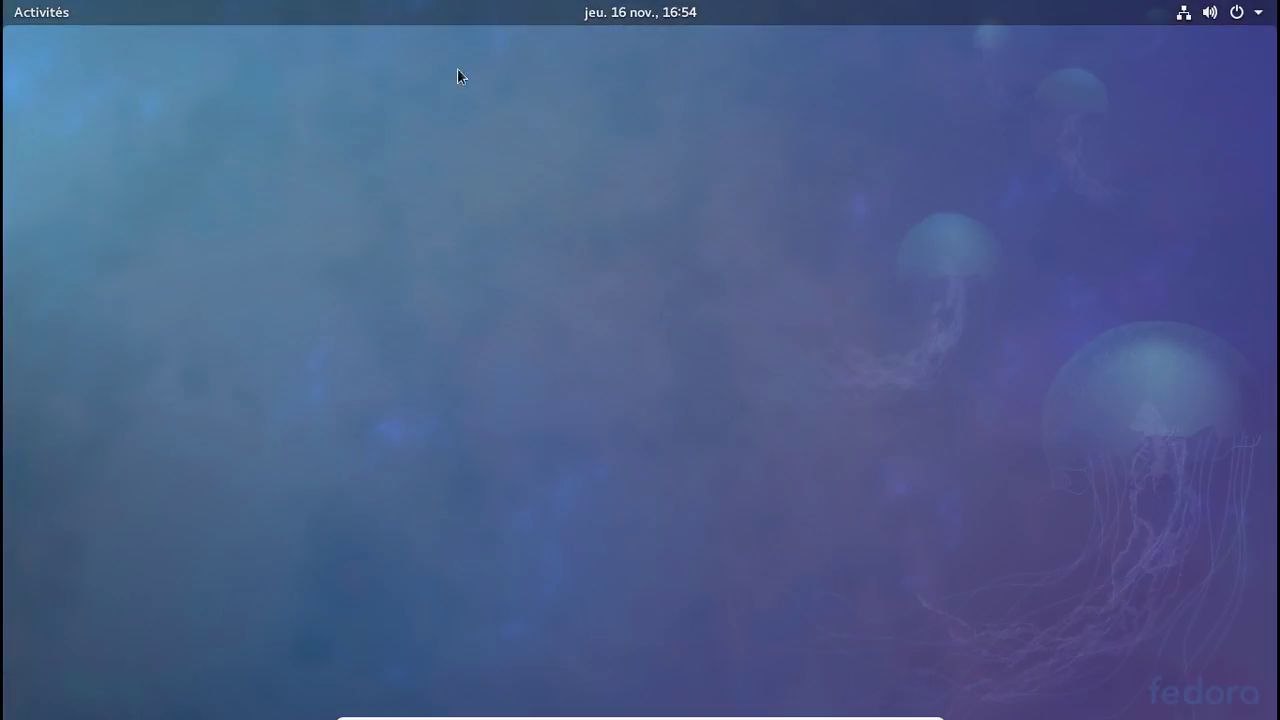
Close the Firefox window with the Lacrymosa album page from the activities overview
left_click(38, 14)
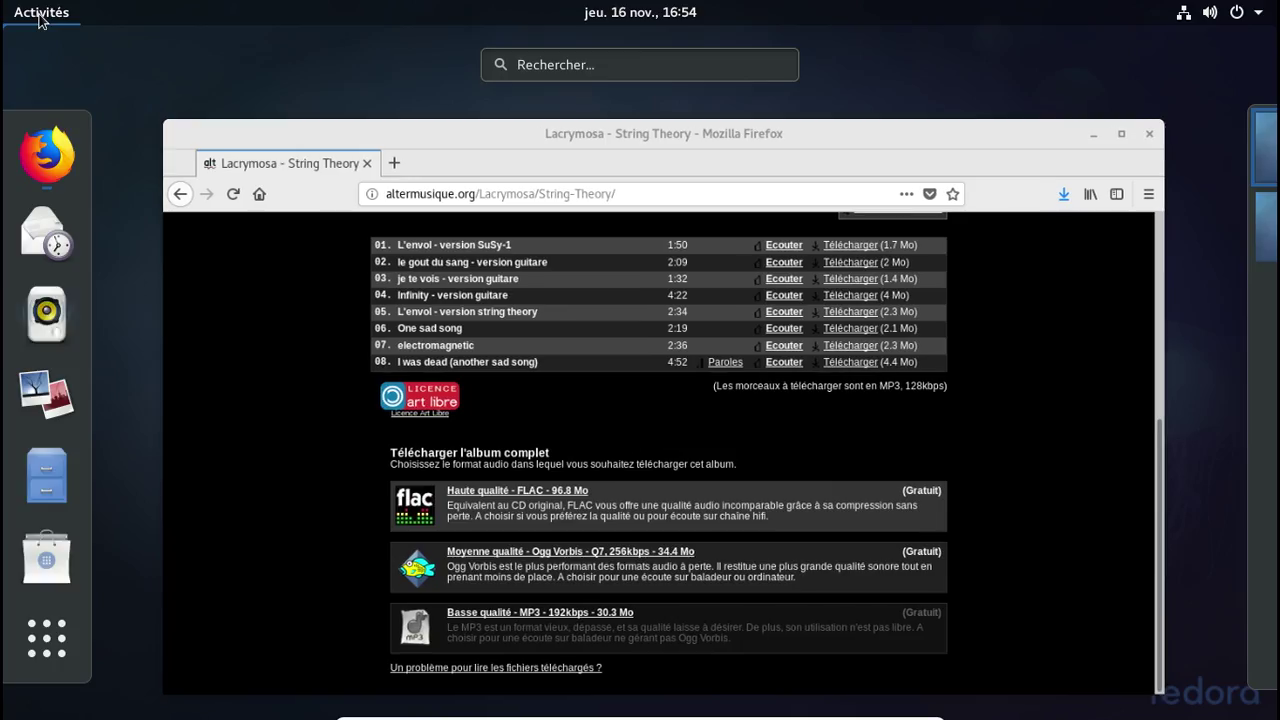
mouse_move(1160, 122)
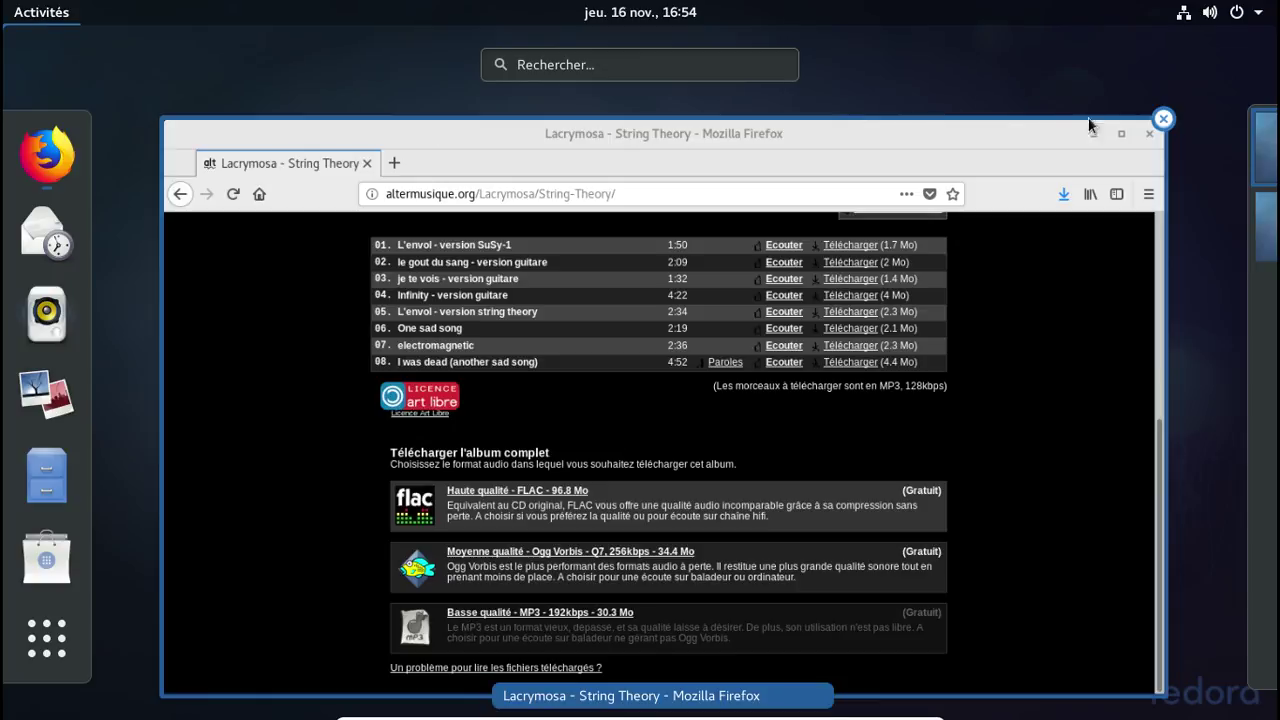
left_click(1164, 119)
Search the overview for imprimante, examine the Imprimantes settings for installed printers, and close Paramètres
left_click(605, 64)
type("im")
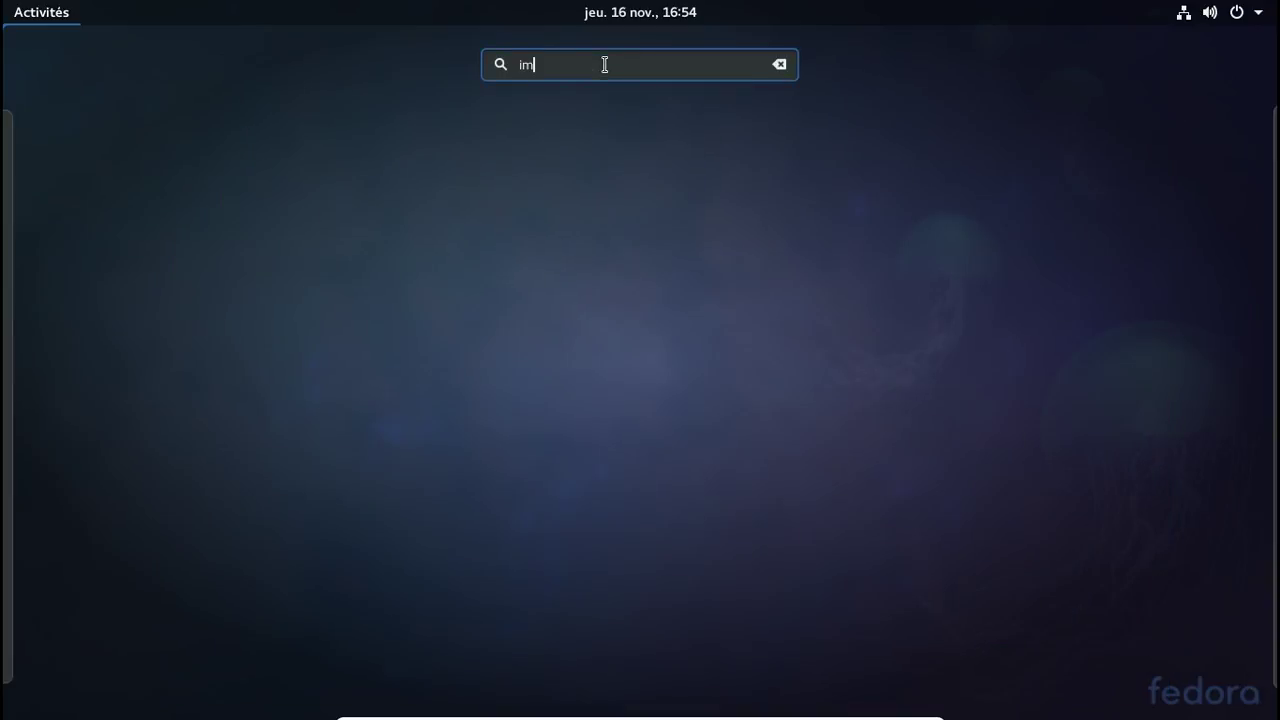
type("primante")
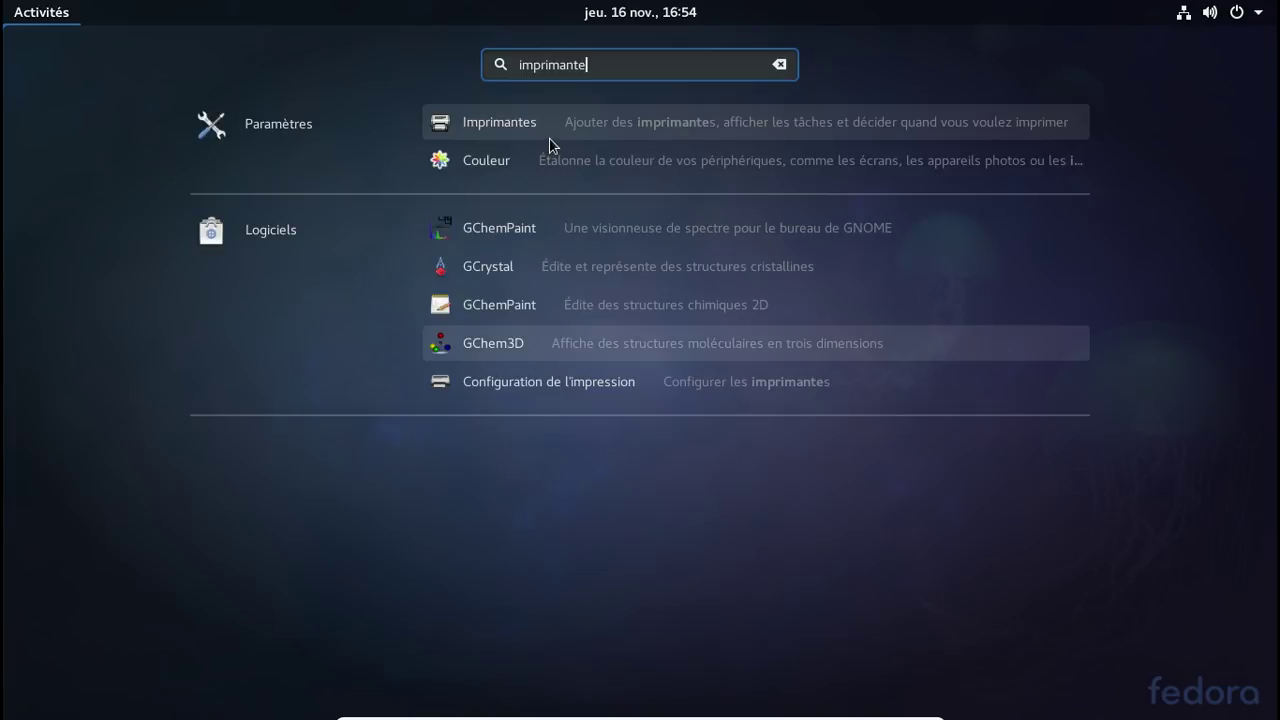
left_click(540, 126)
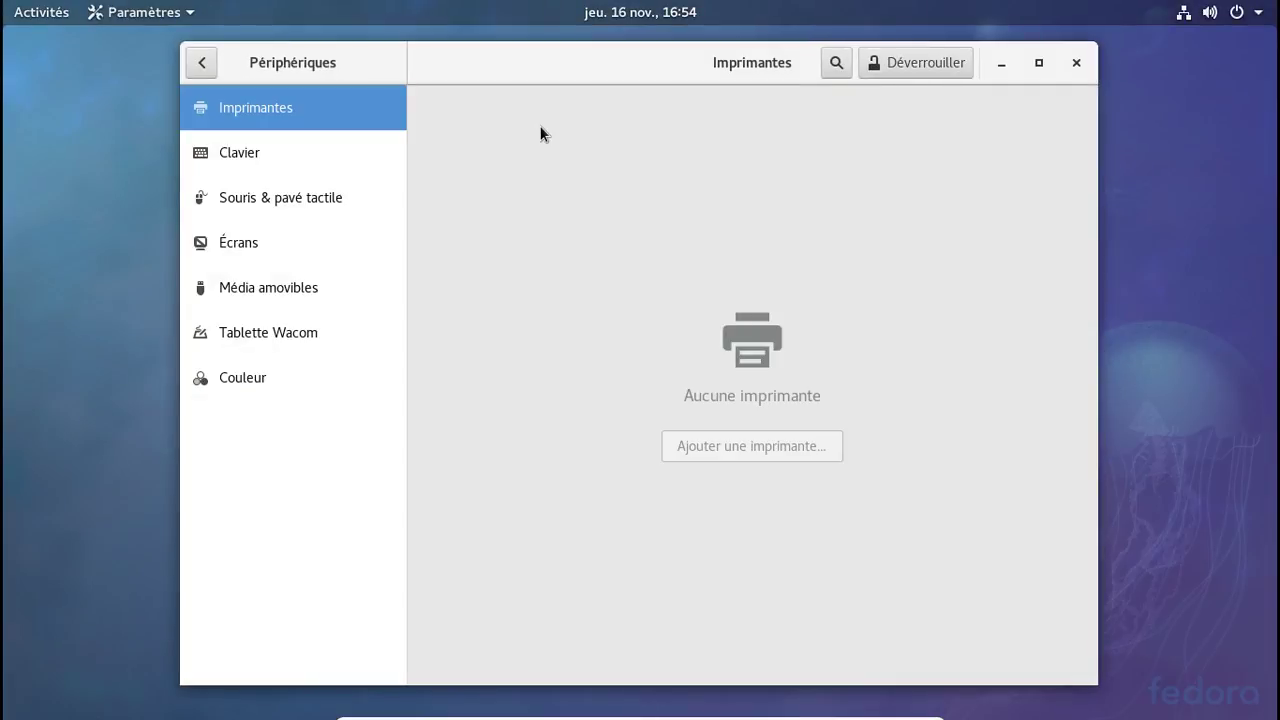
left_click(1077, 63)
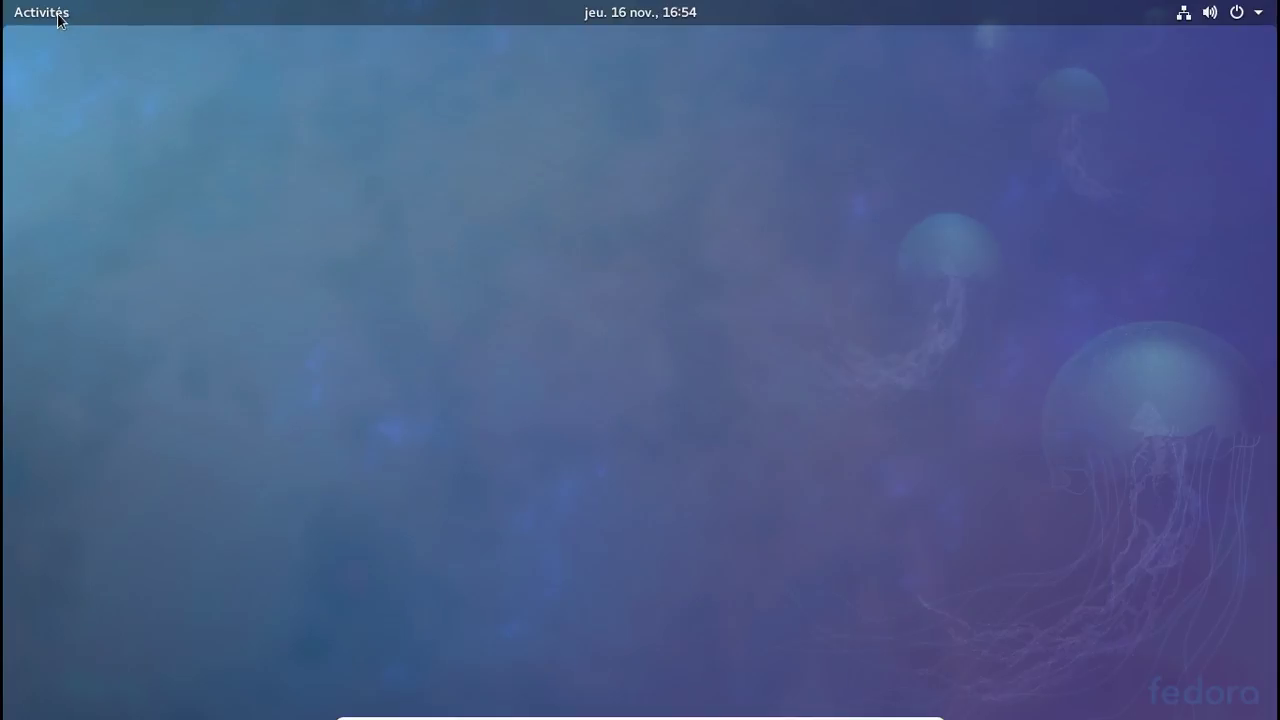
Search the activities overview for hplip and launch the HPLIP graphical tools
left_click(57, 17)
left_click(564, 65)
type("hplip")
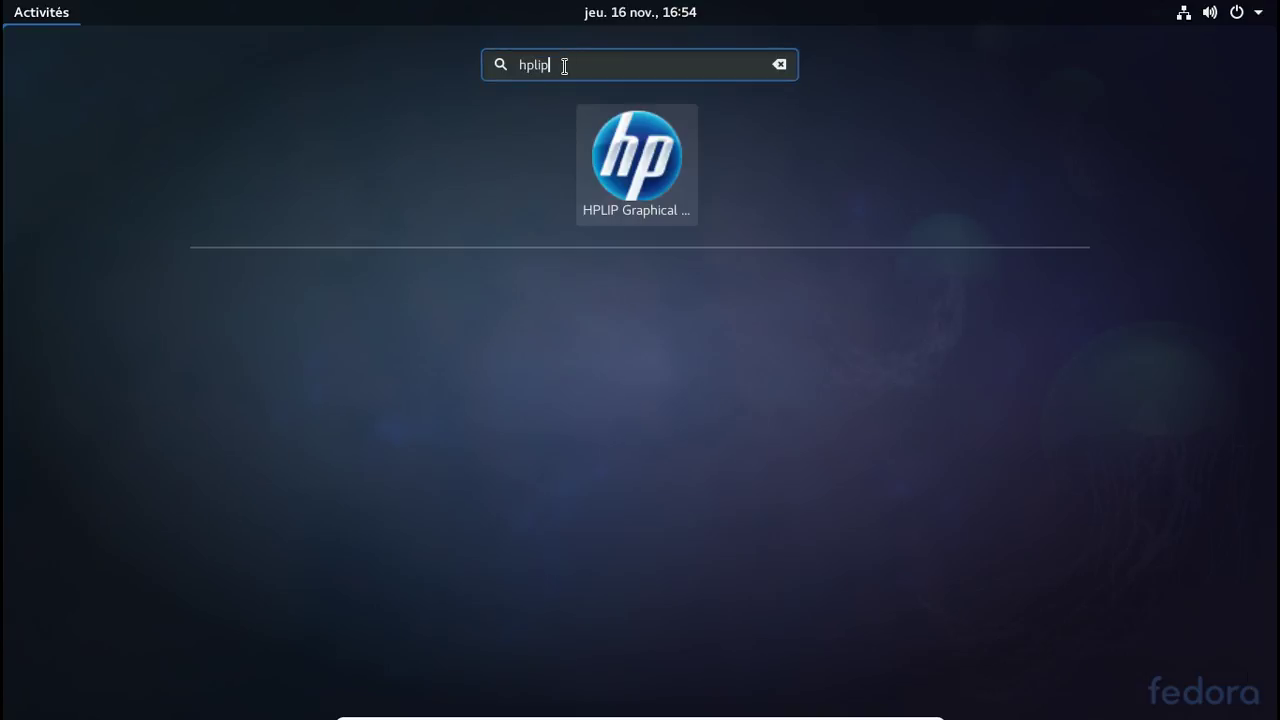
left_click(643, 163)
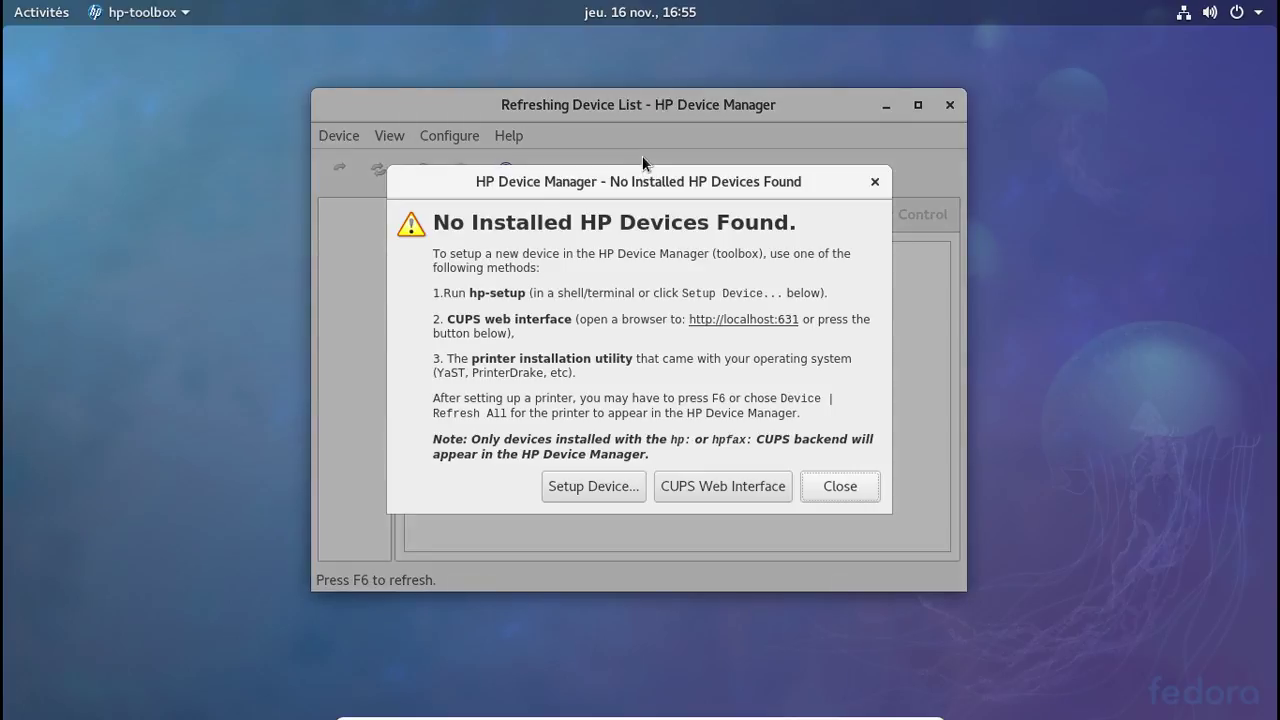
Set up the HP Deskjet 2130 Series over USB as printer DeskJet_2130, and close HP Device Manager
left_click(627, 487)
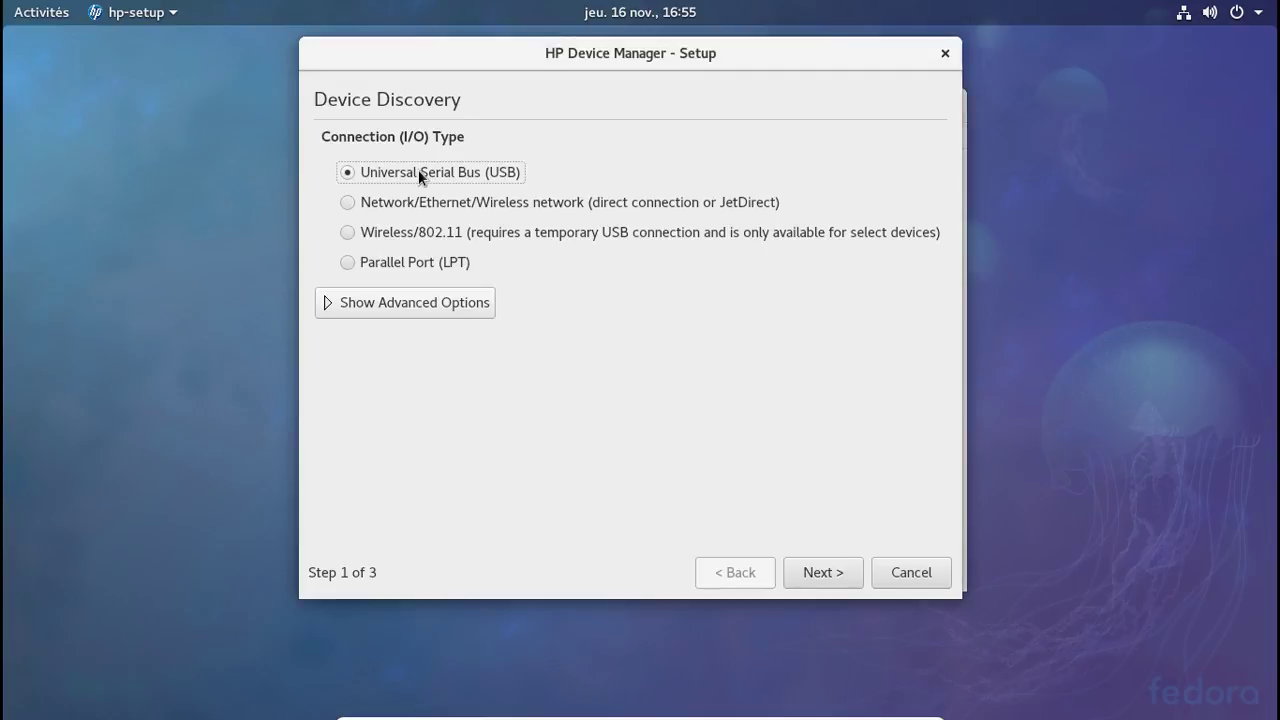
left_click(837, 578)
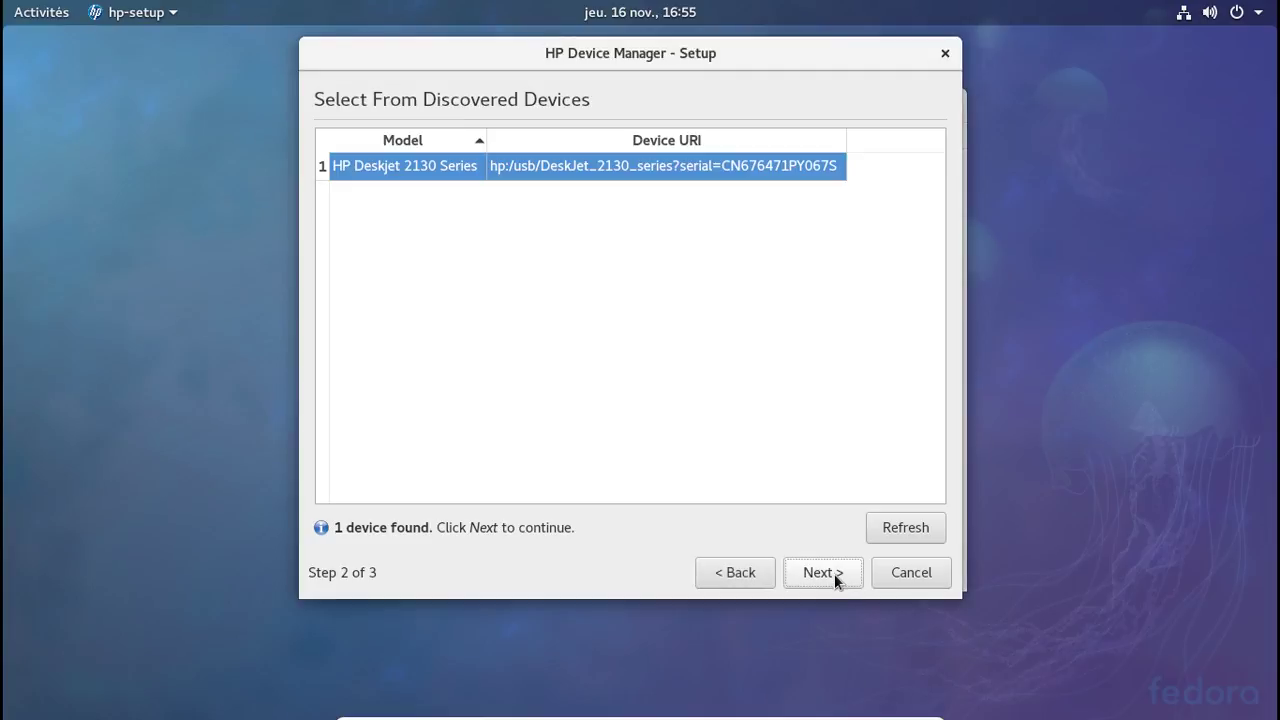
left_click(835, 574)
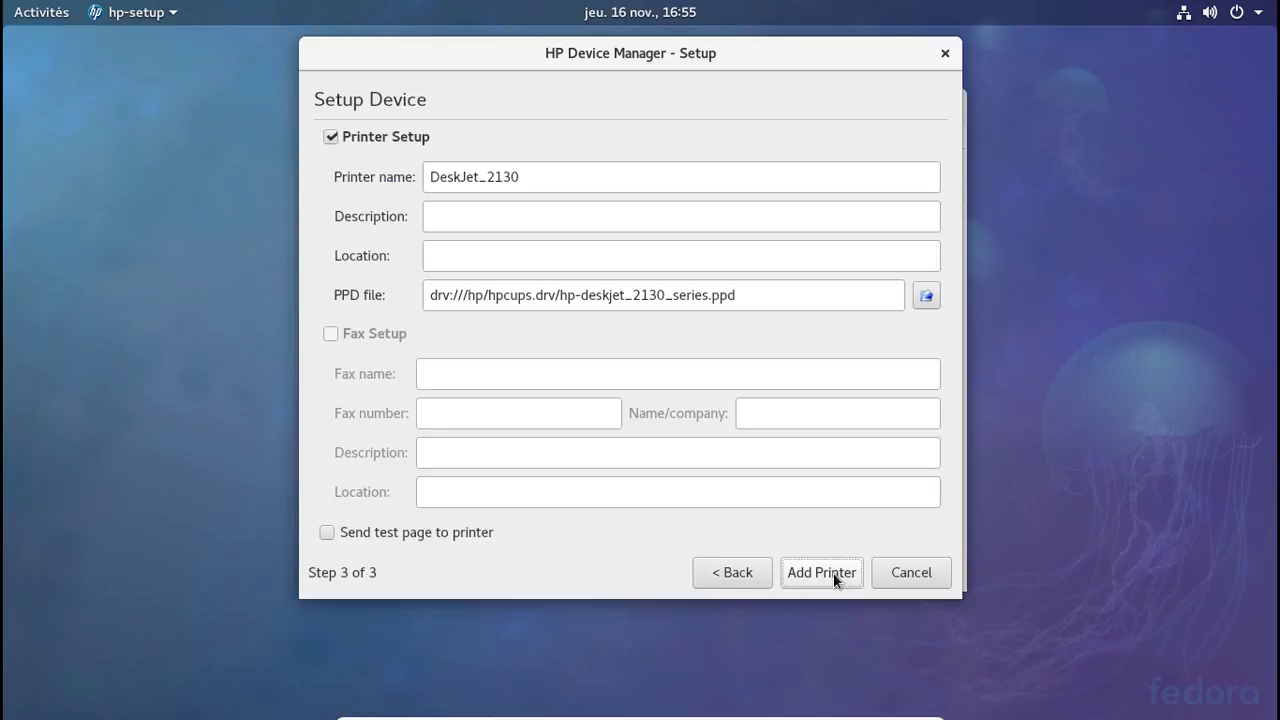
left_click(833, 572)
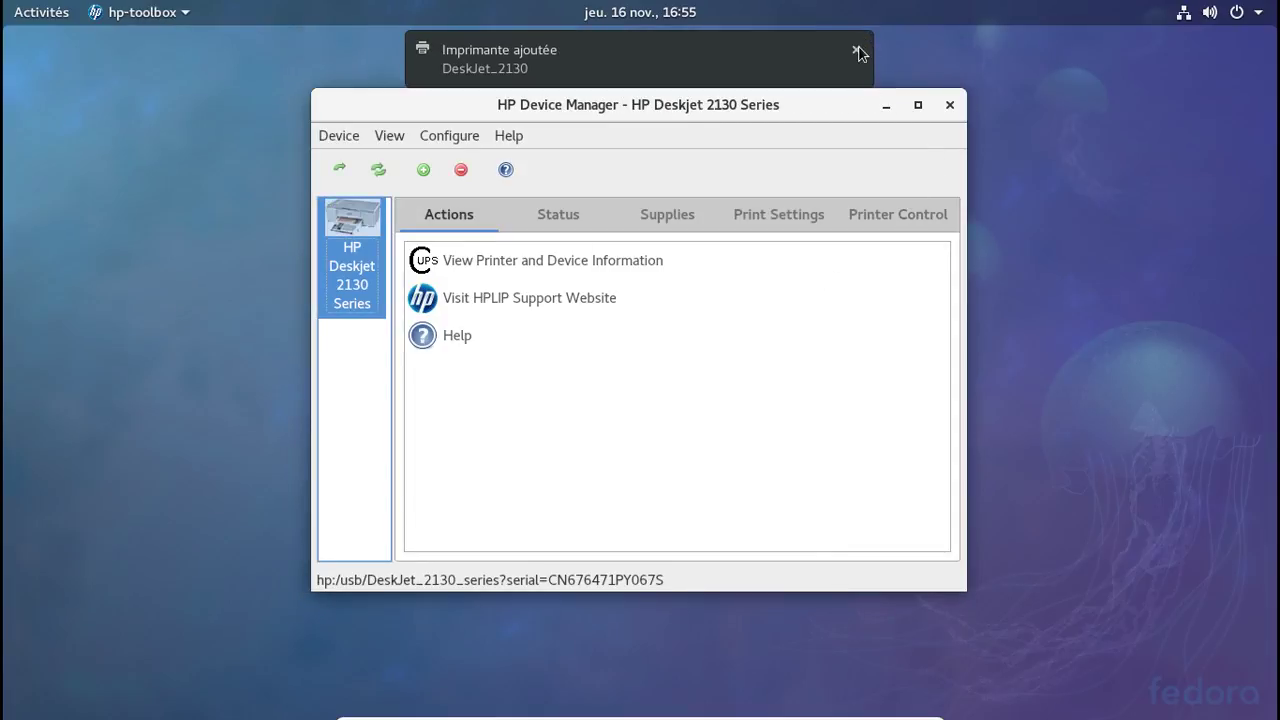
left_click(858, 51)
left_click(949, 105)
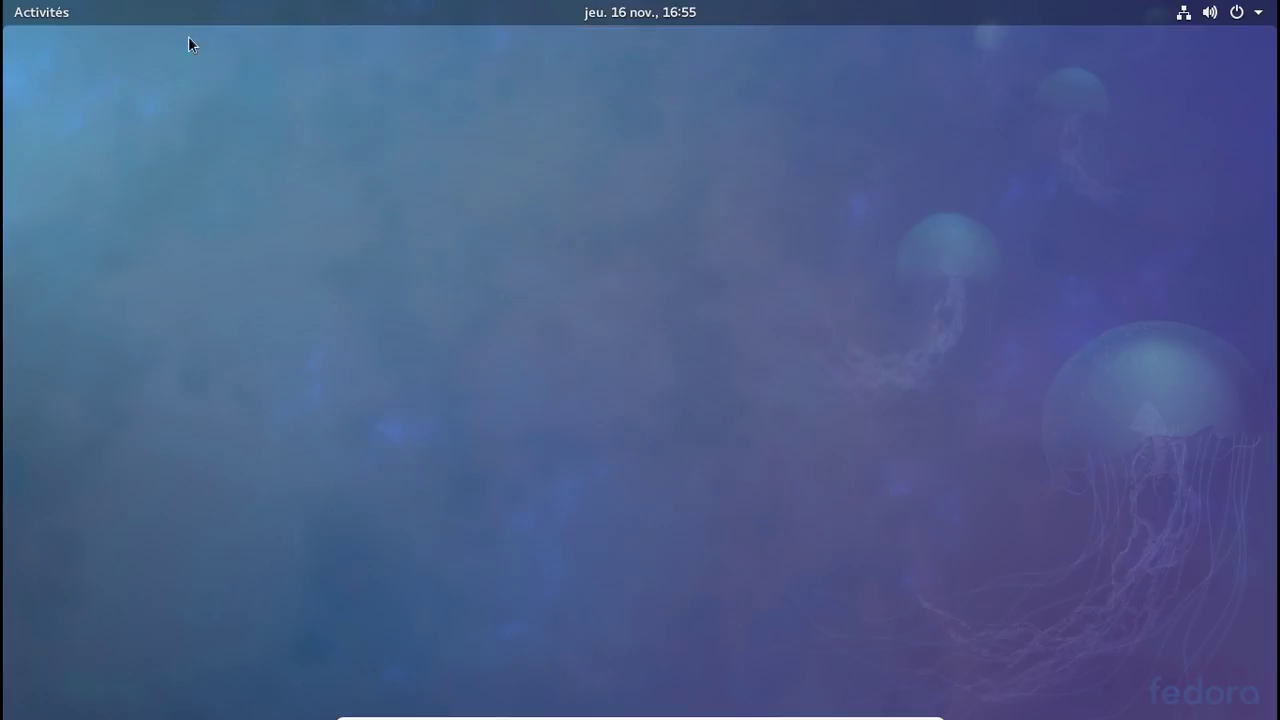
Open Paramètres, dismiss the HPLIP Status Service error, check the printers under Périphériques, and close the settings
left_click(60, 16)
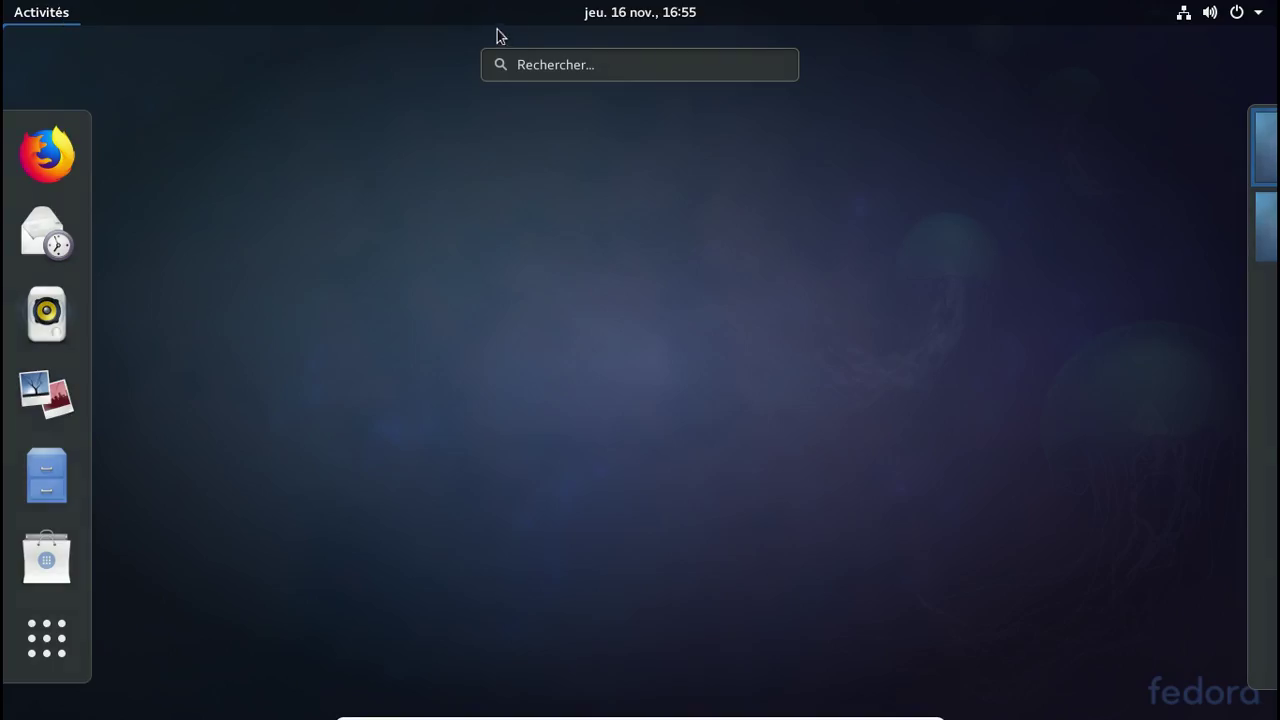
type("para")
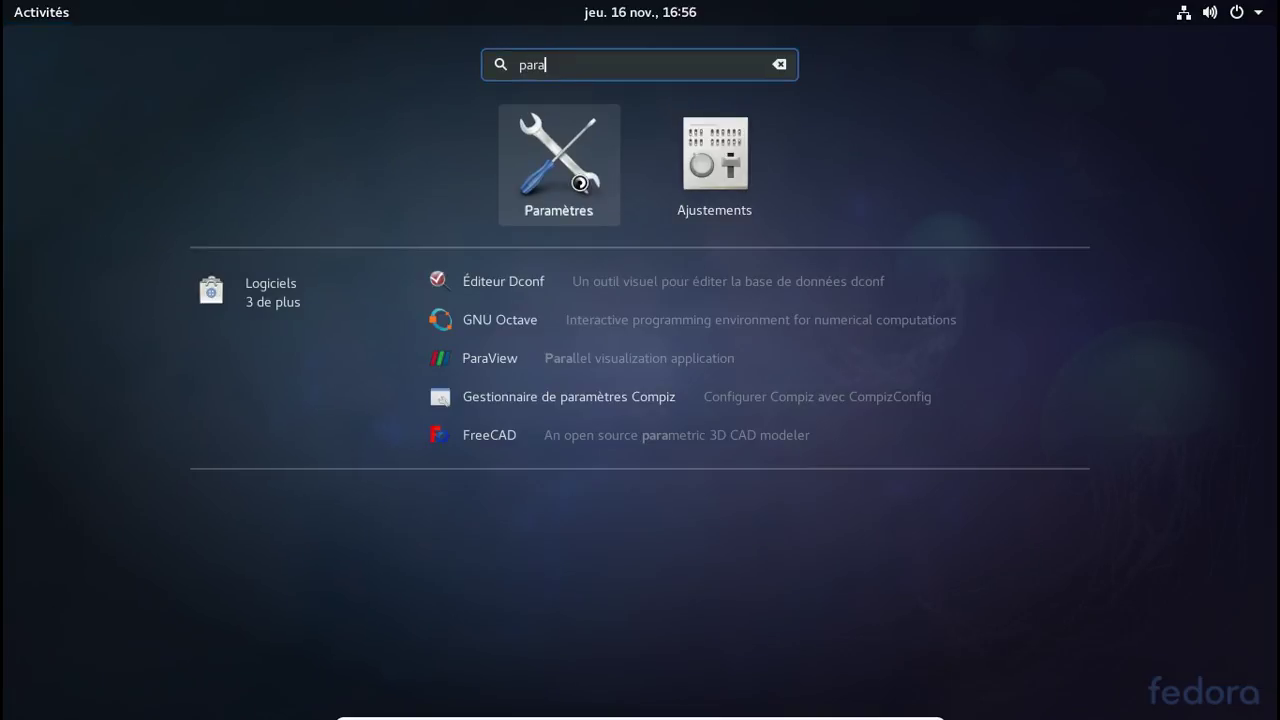
left_click(580, 185)
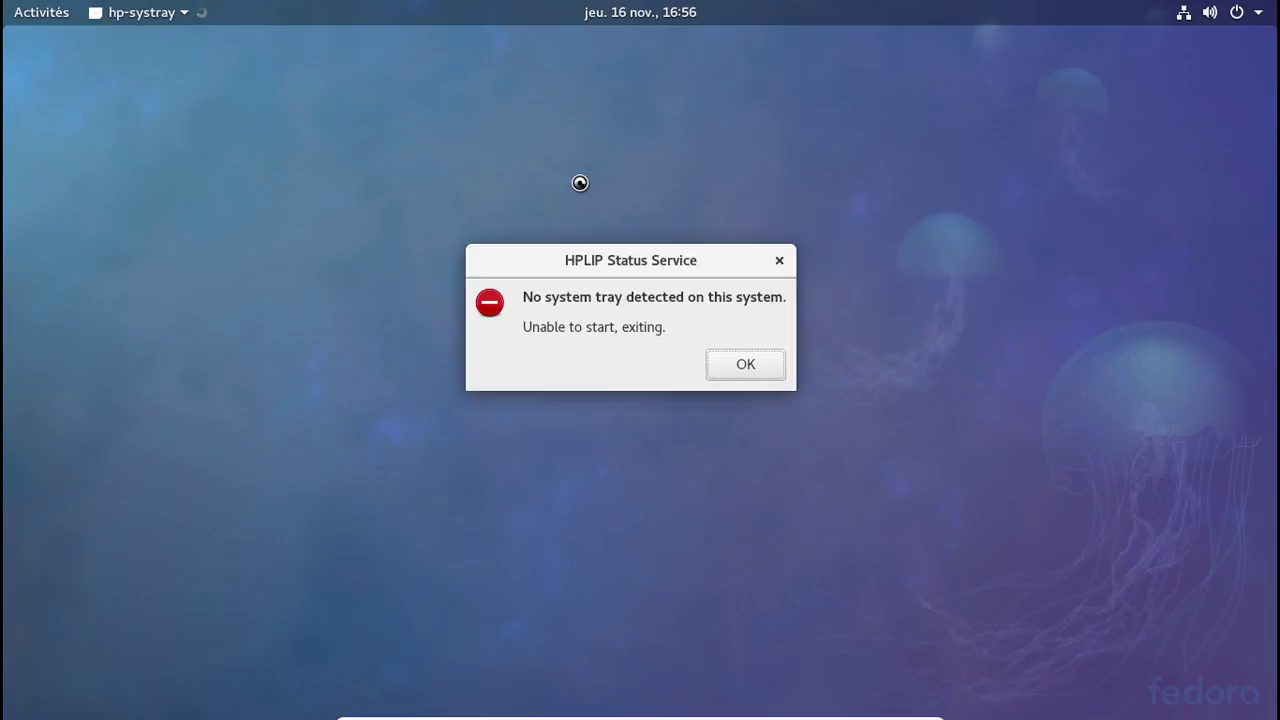
left_click(744, 362)
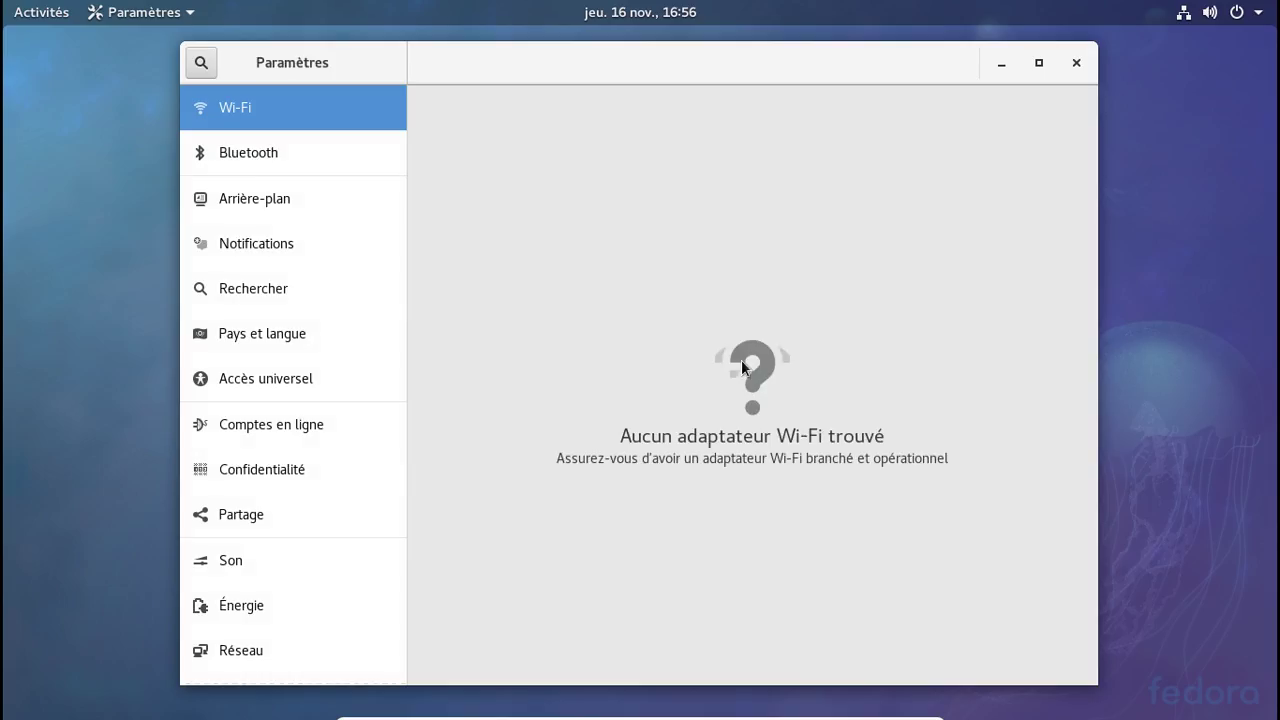
scroll(330, 535, "down", 2)
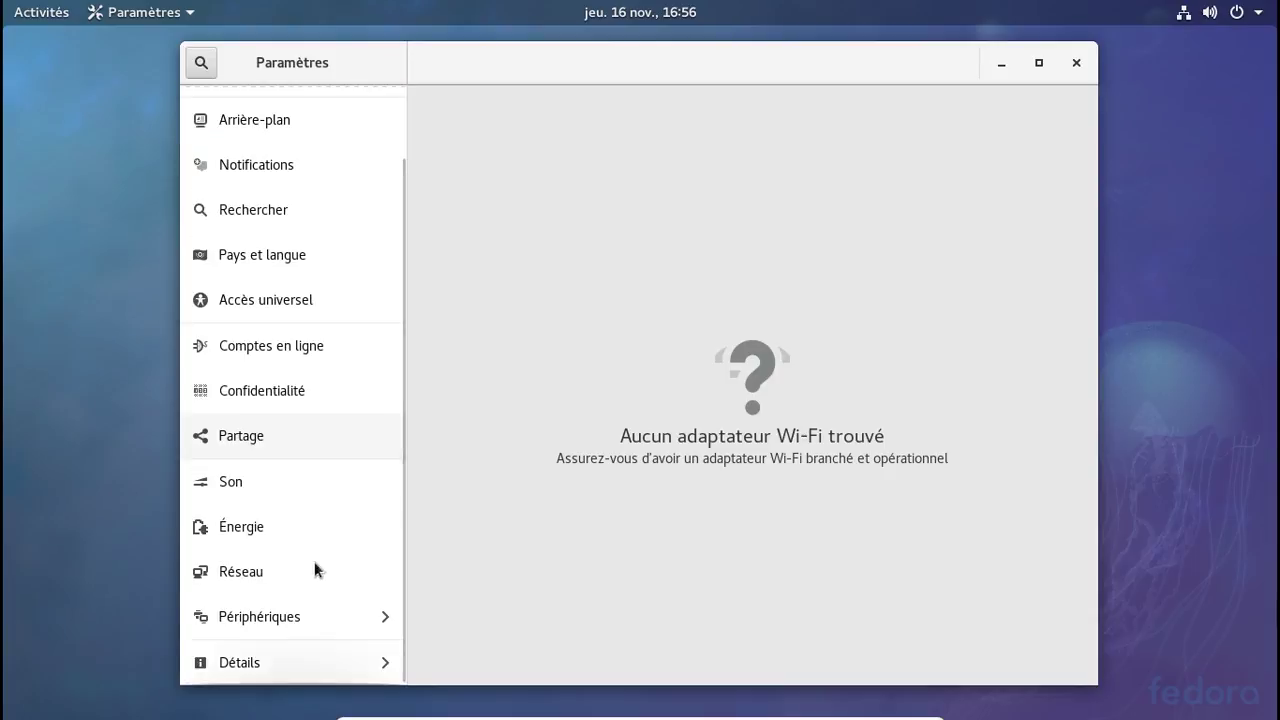
left_click(302, 617)
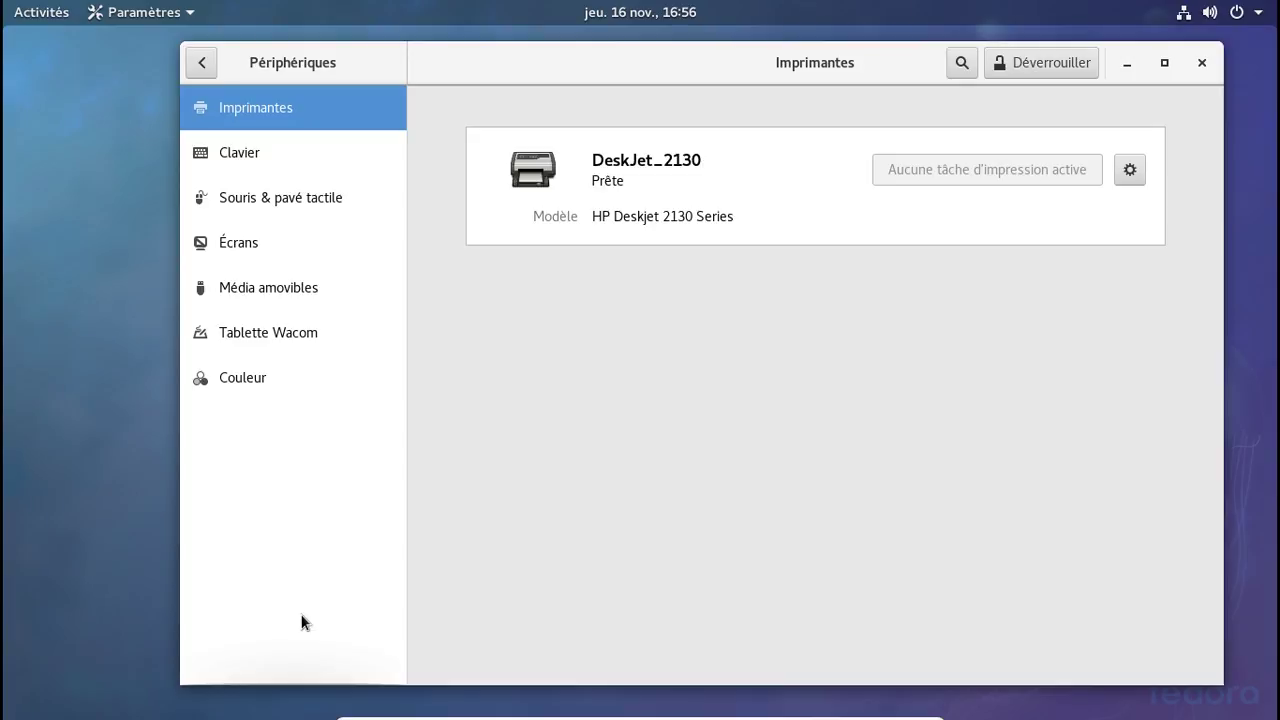
left_click(1202, 63)
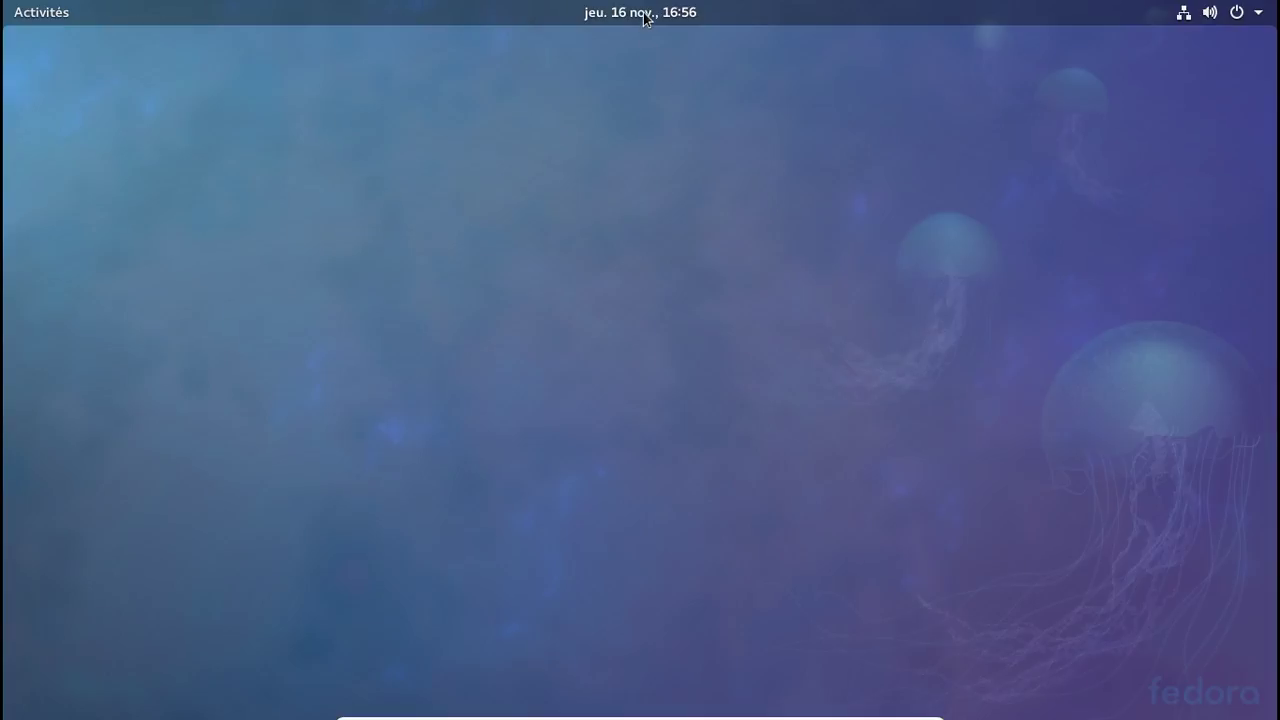
Search the activities overview for logiciel and launch Logiciels
left_click(645, 14)
left_click(49, 44)
left_click(28, 14)
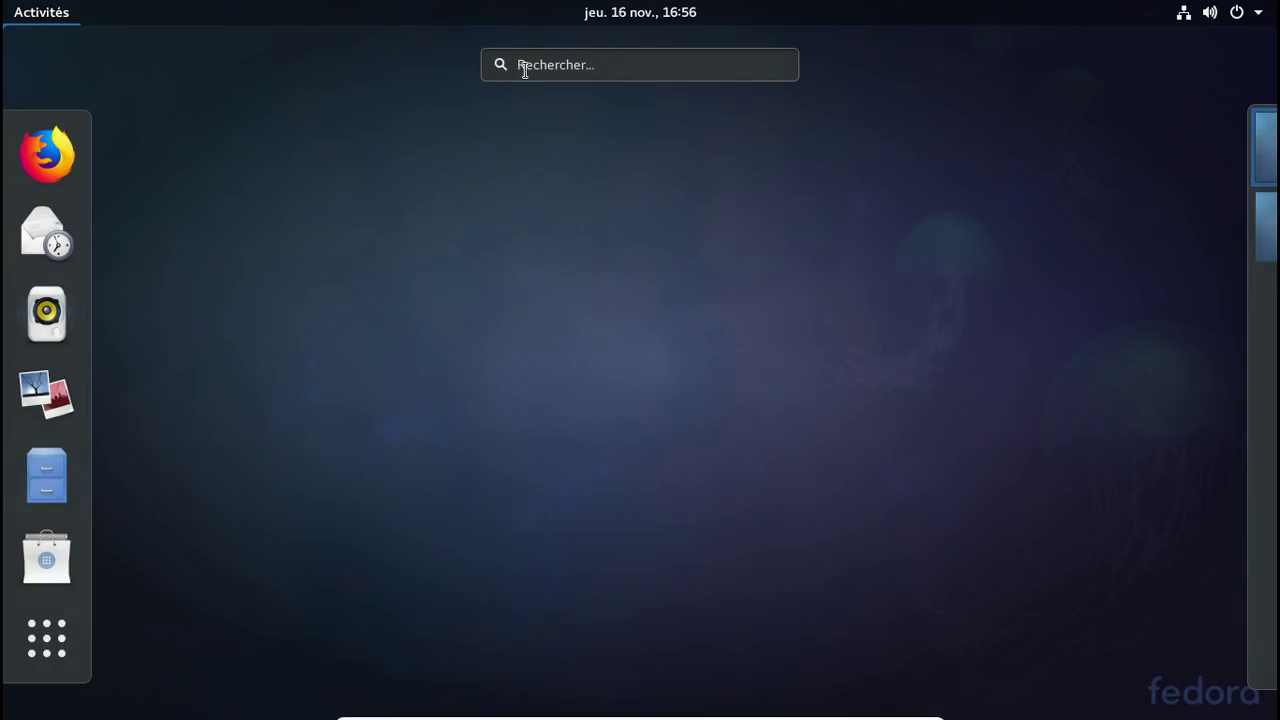
type("t")
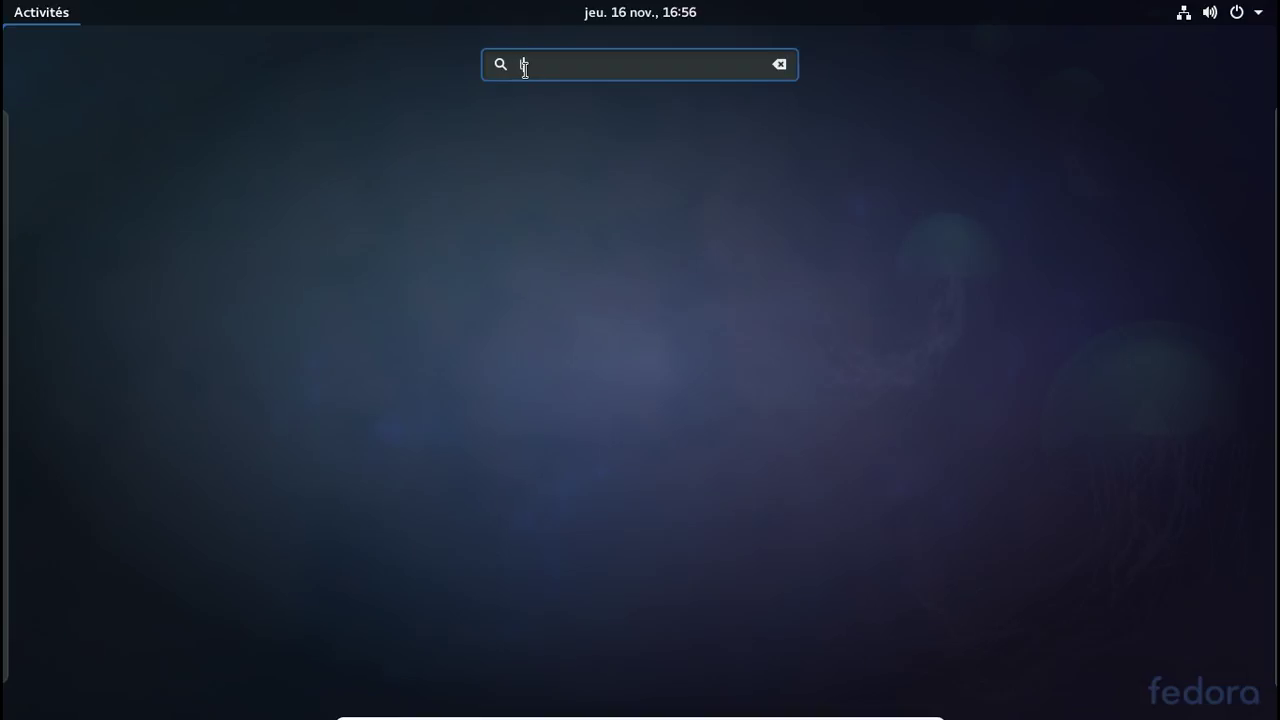
type("ogiciel")
key("BackSpace")
key("BackSpace")
key("BackSpace")
left_click(685, 195)
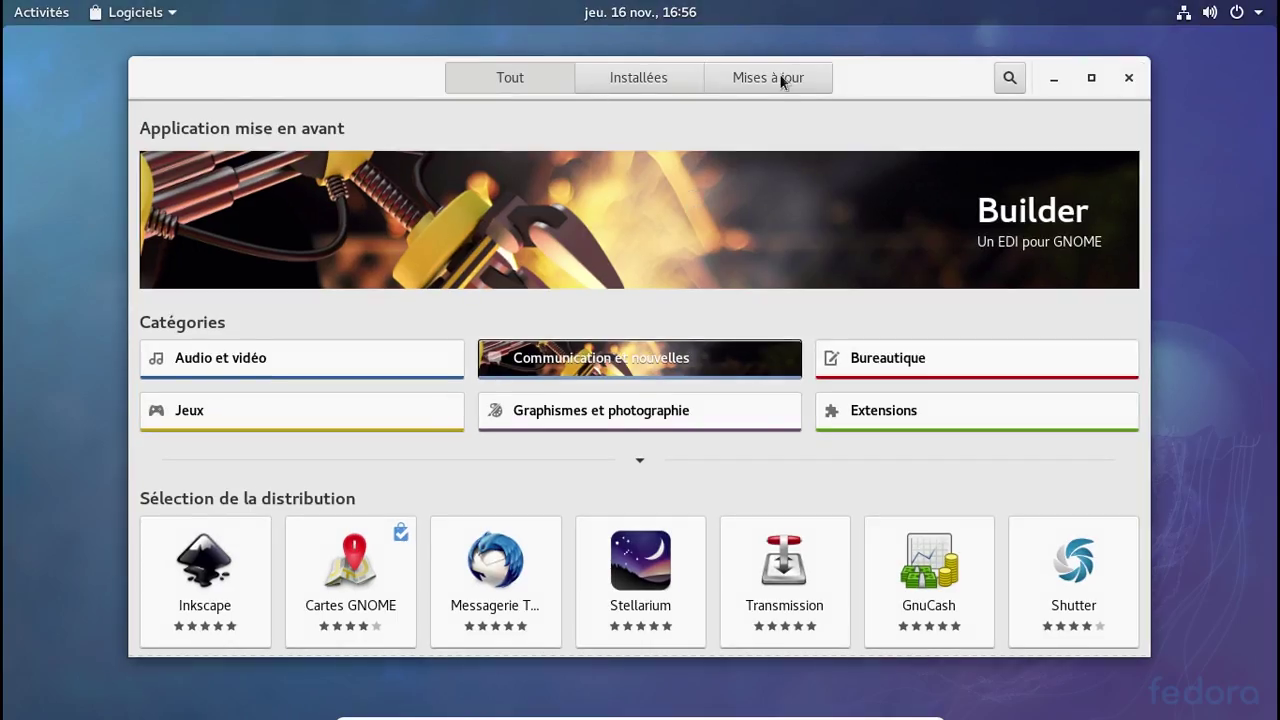
Search Logiciels for the media players vlc and mplayer
left_click(1012, 82)
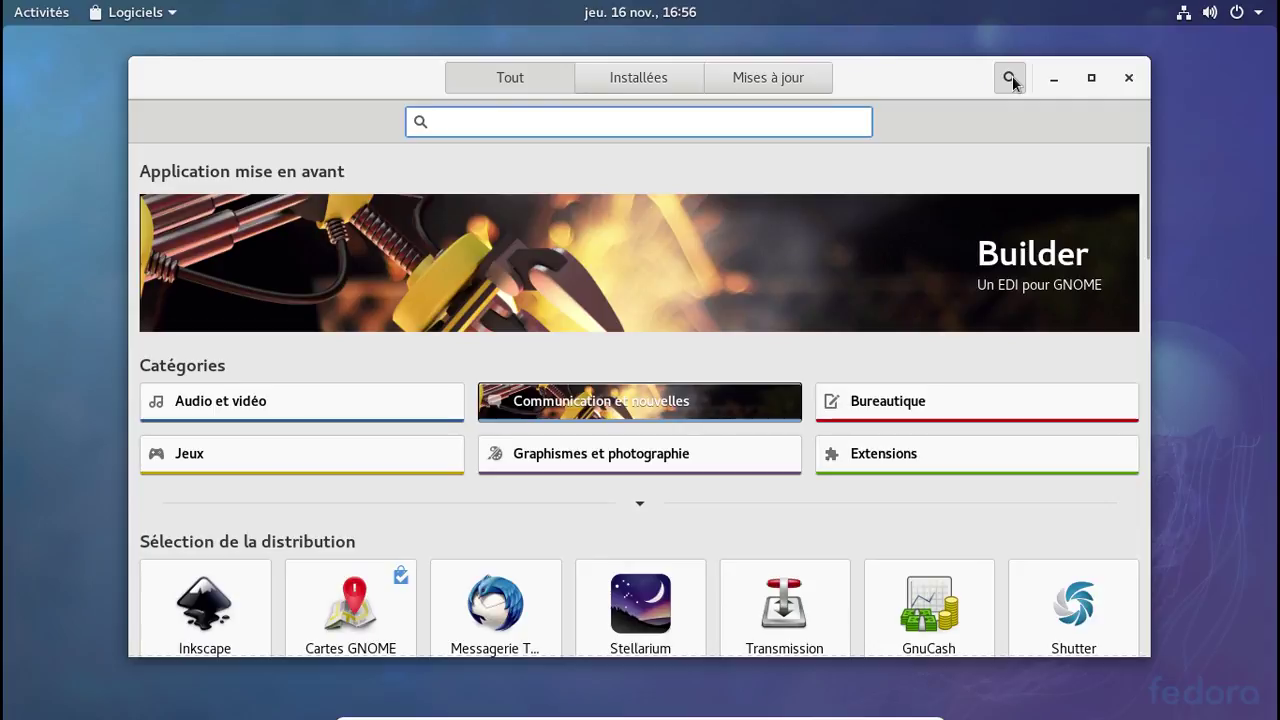
type("vlc")
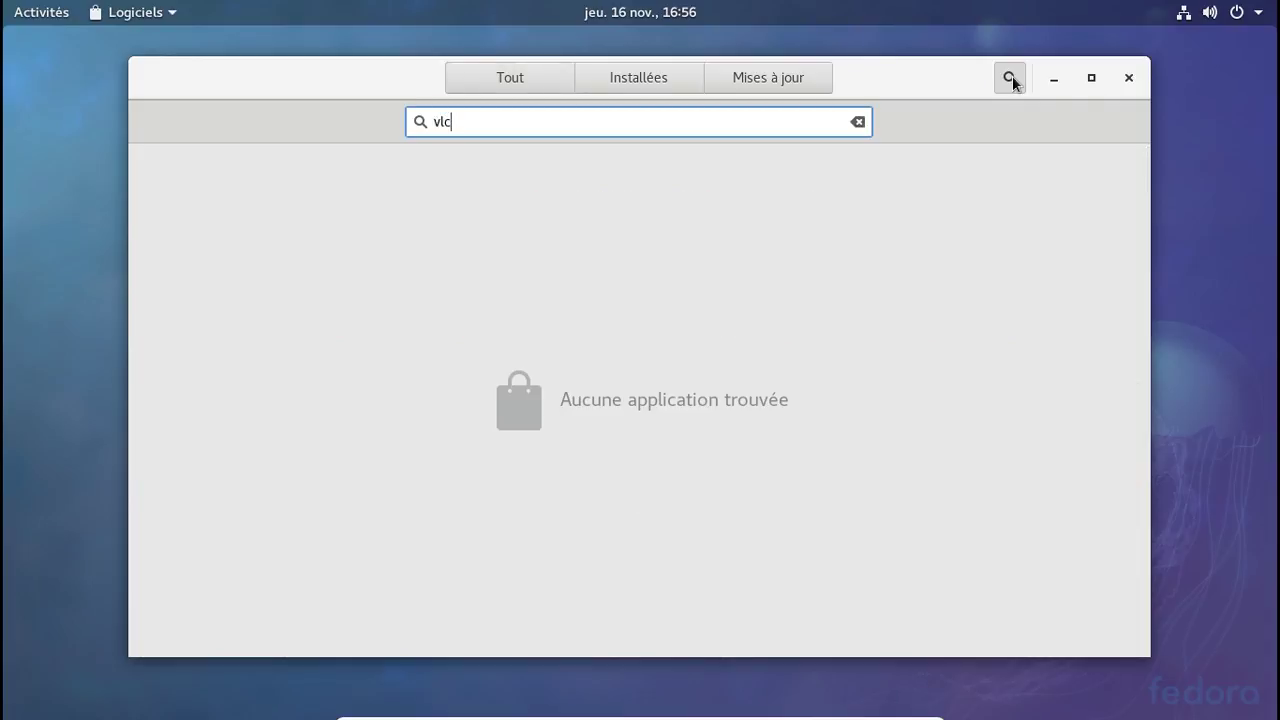
key("BackSpace")
key("BackSpace")
type("mplayher")
key("BackSpace")
key("BackSpace")
key("BackSpace")
type("er")
left_click(1012, 80)
left_click(1012, 80)
type("mplayer")
Browse the complete list of applications in the Audio et vidéo category for media players, and close Logiciels
left_click(523, 85)
scroll(720, 398, "down", 3)
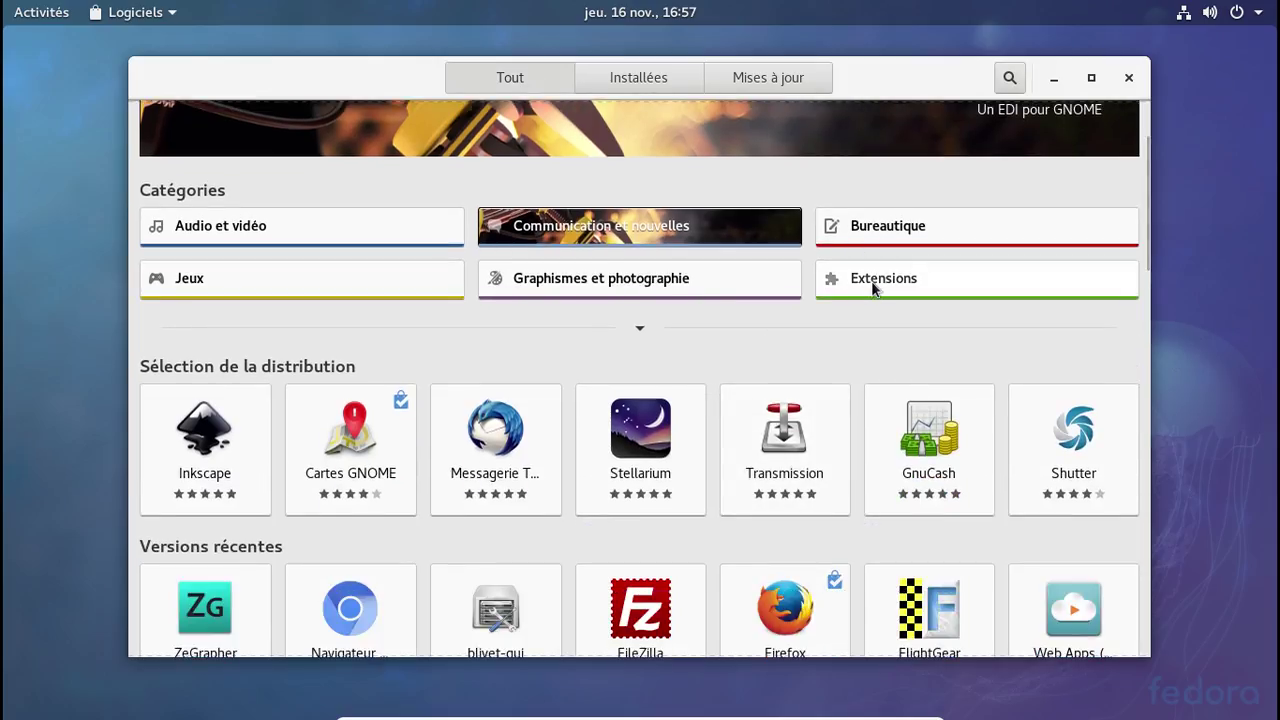
left_click(368, 228)
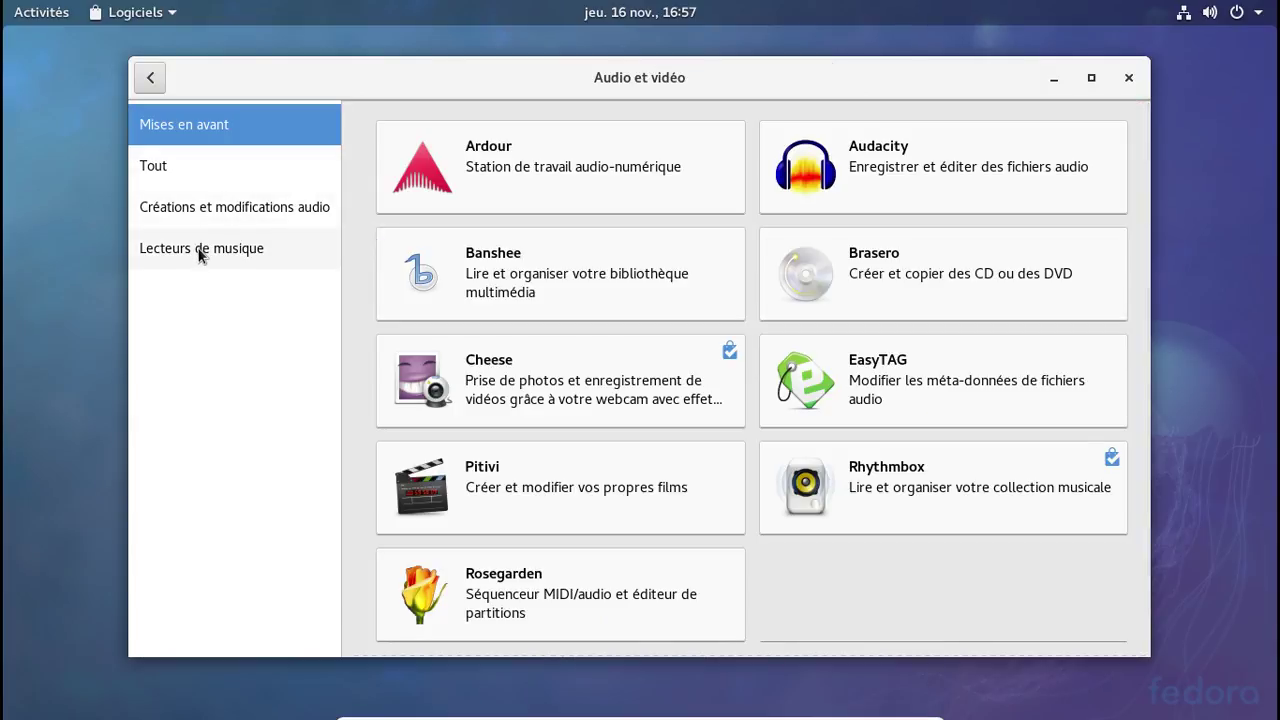
left_click(155, 182)
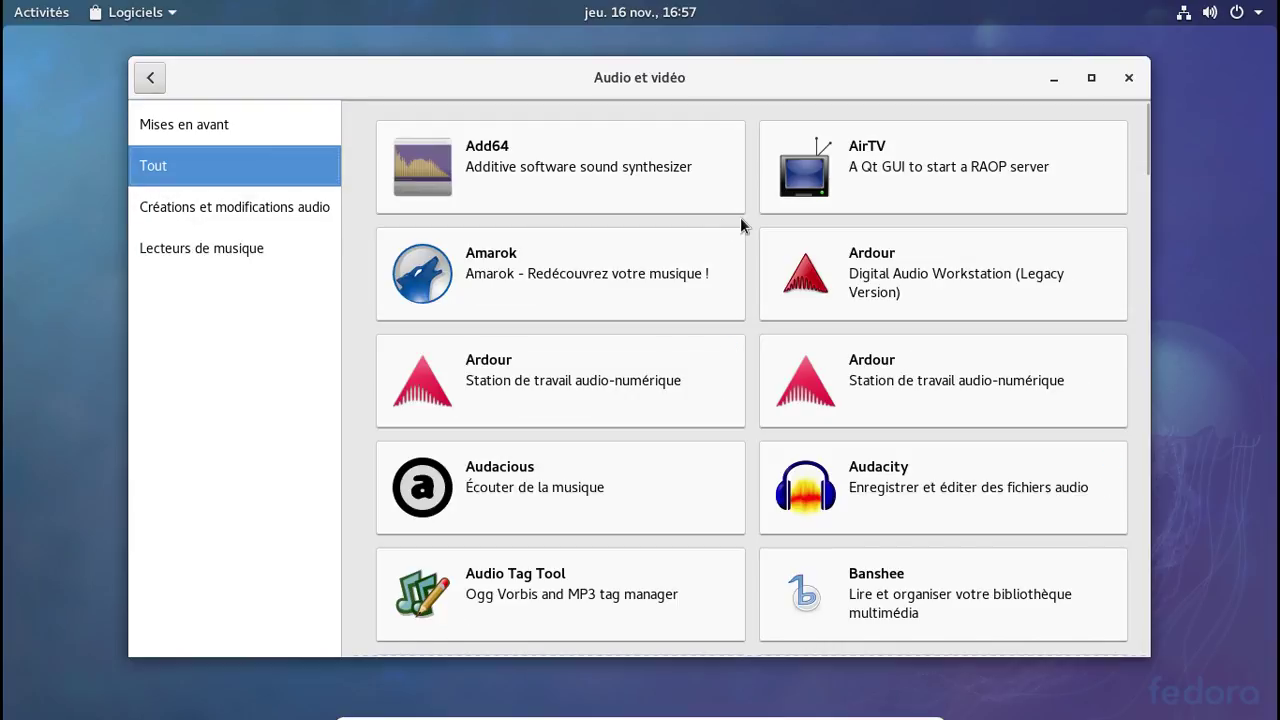
scroll(741, 217, "down", 15)
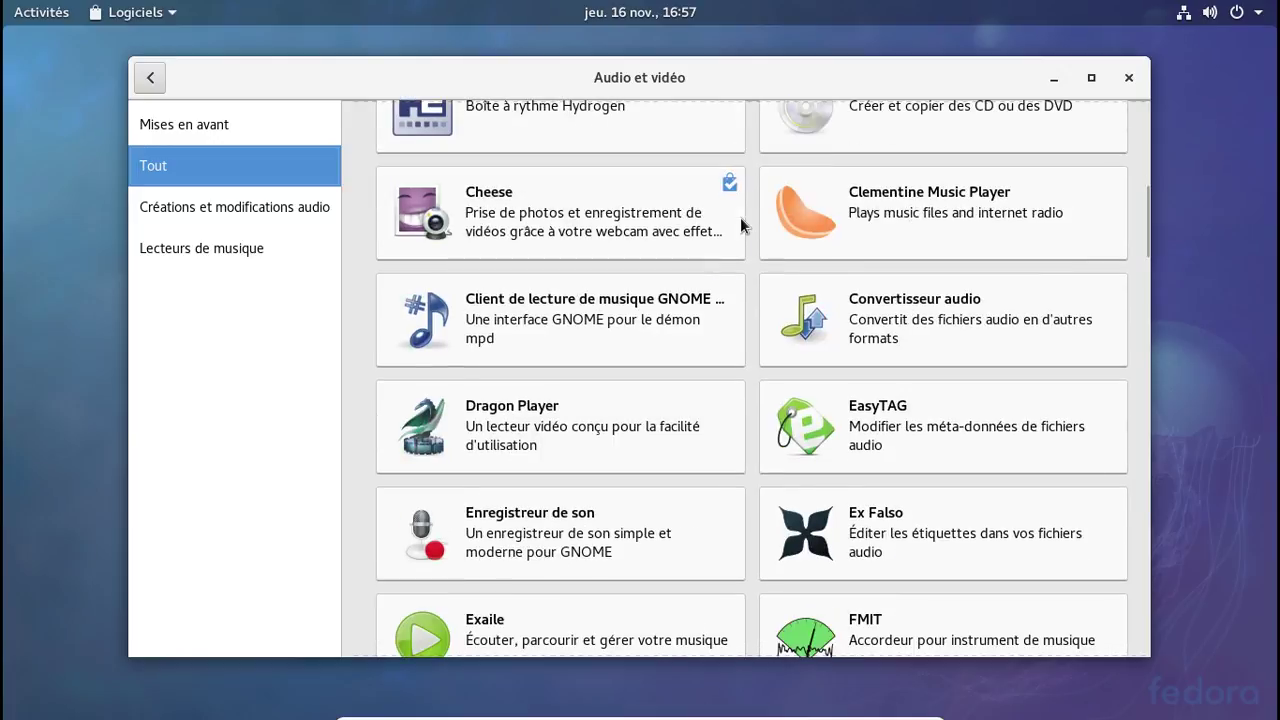
scroll(740, 217, "down", 12)
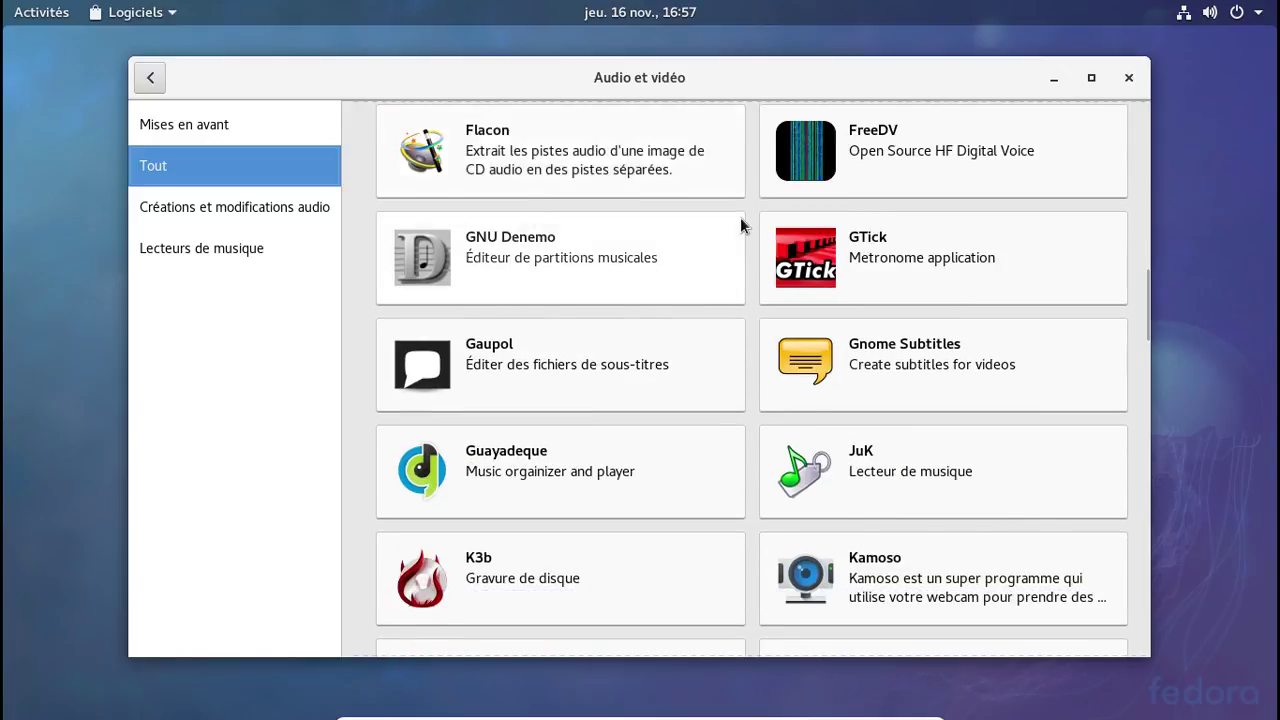
scroll(740, 217, "down", 12)
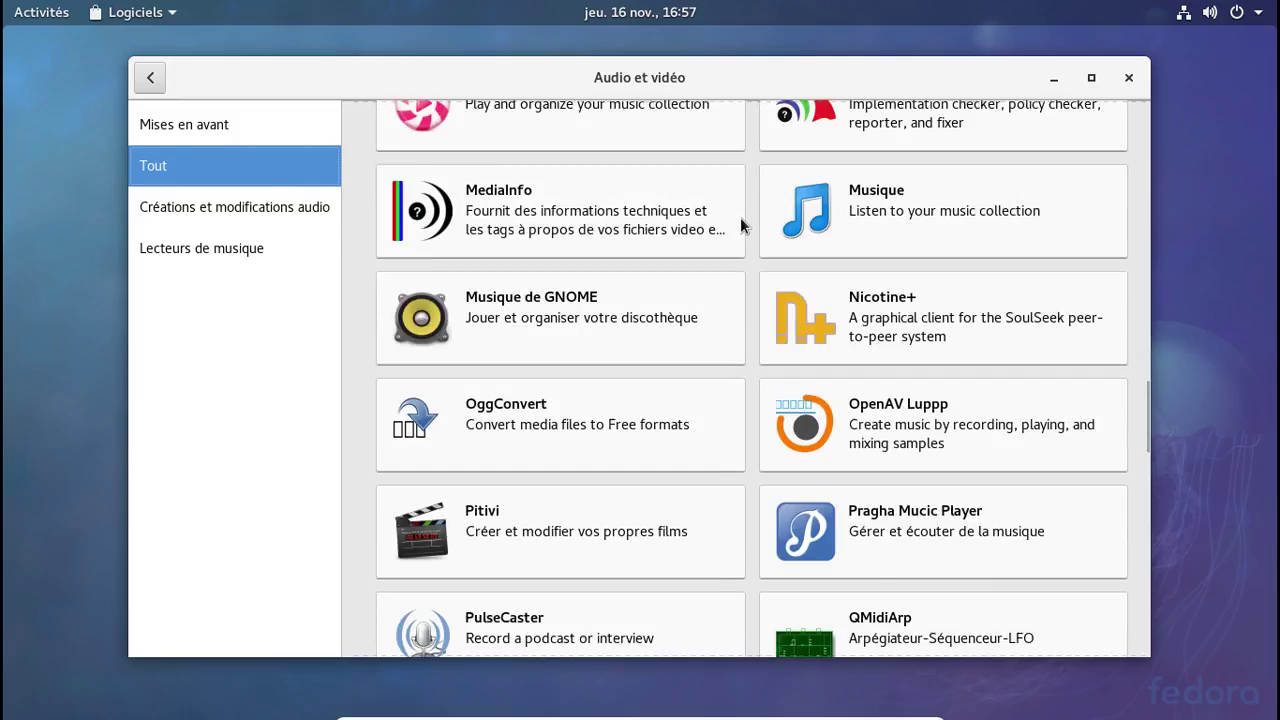
scroll(740, 217, "down", 14)
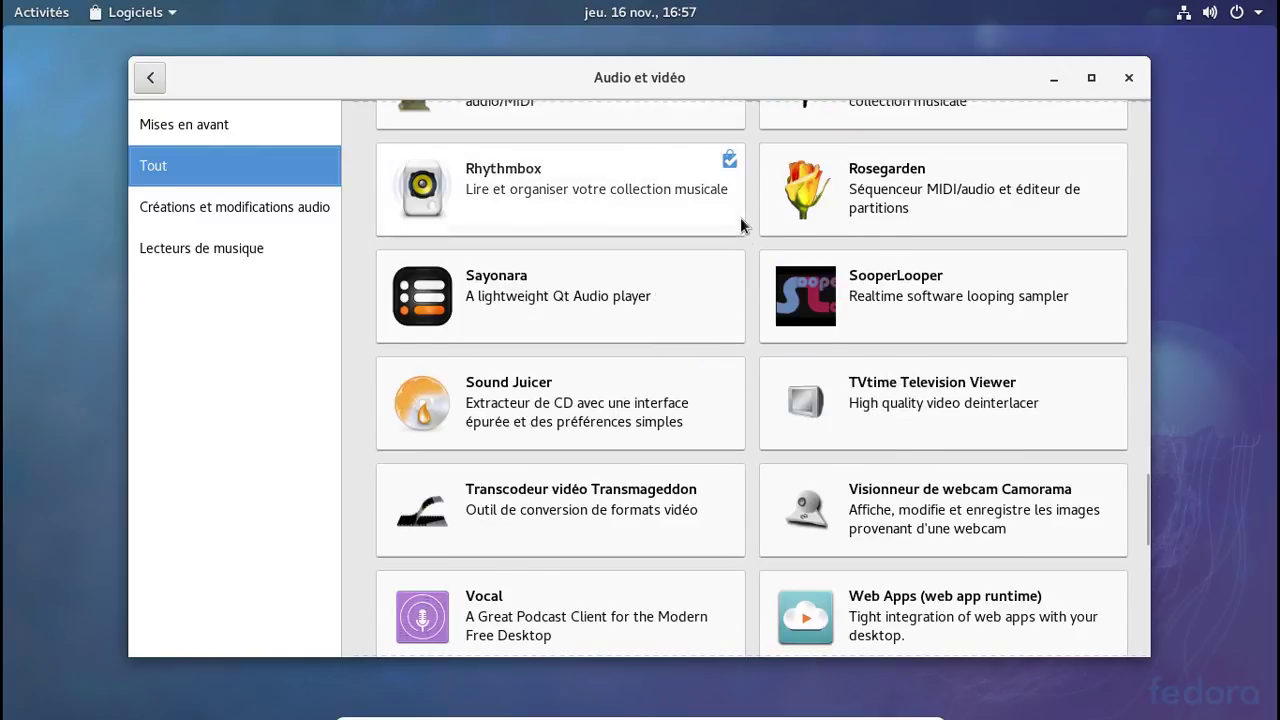
scroll(741, 218, "down", 9)
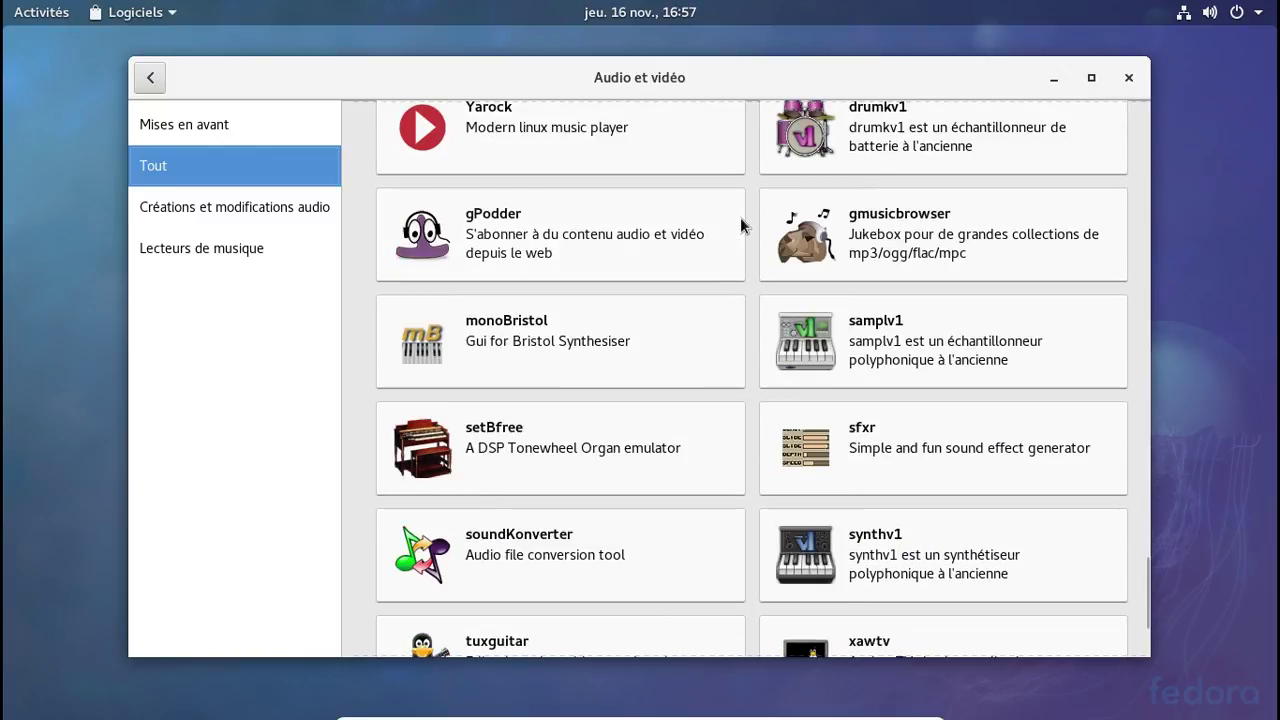
scroll(741, 218, "down", 4)
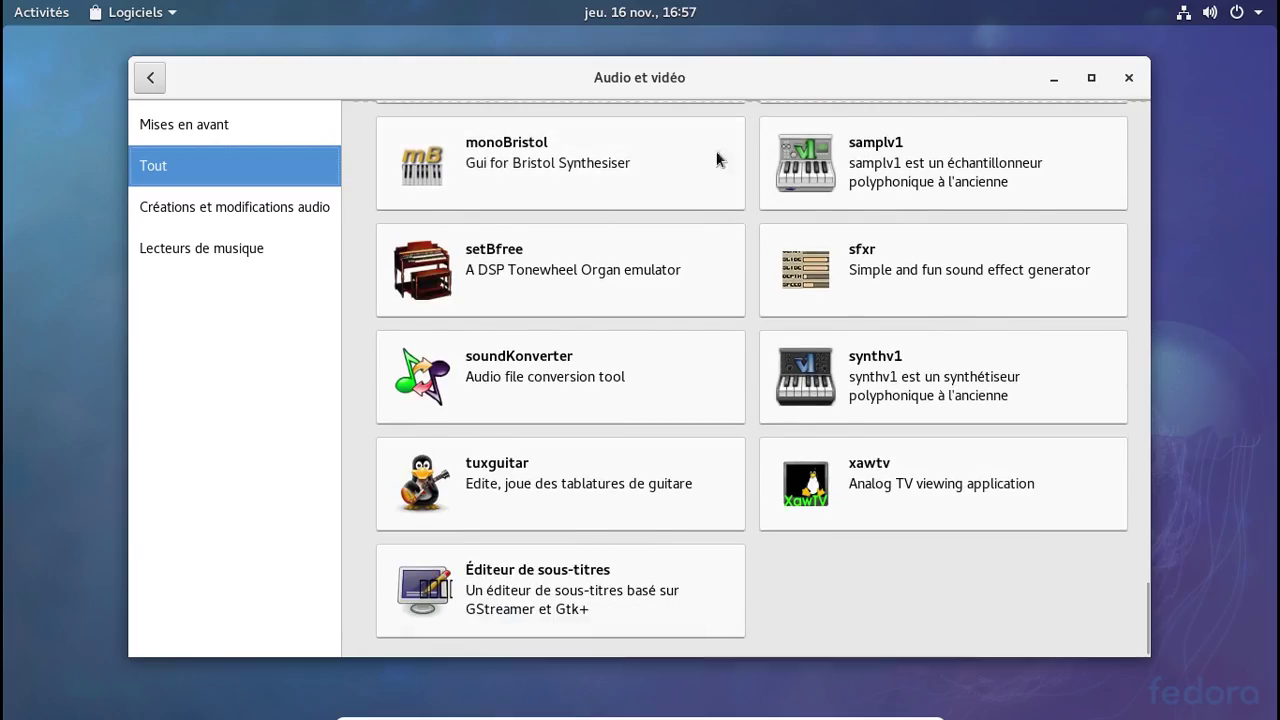
left_click(1127, 77)
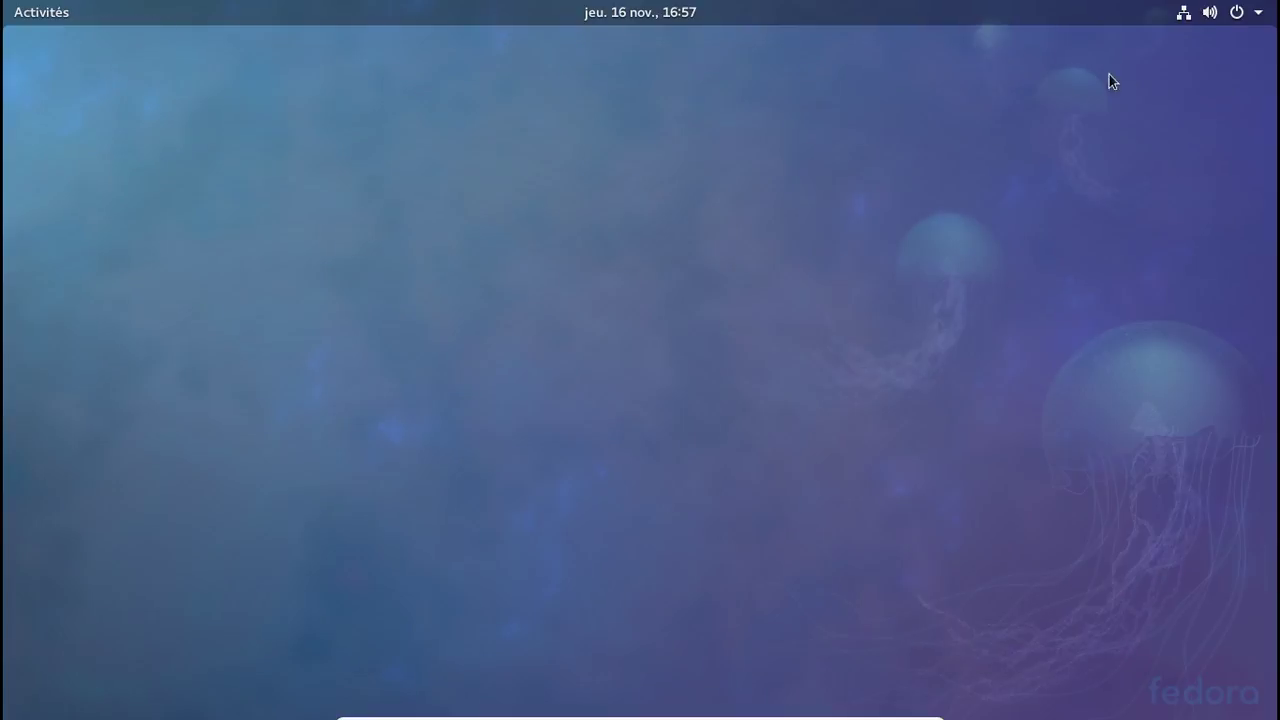
Shut down the Fedora 27 system from the GNOME session, confirming with Éteindre
left_click(1240, 14)
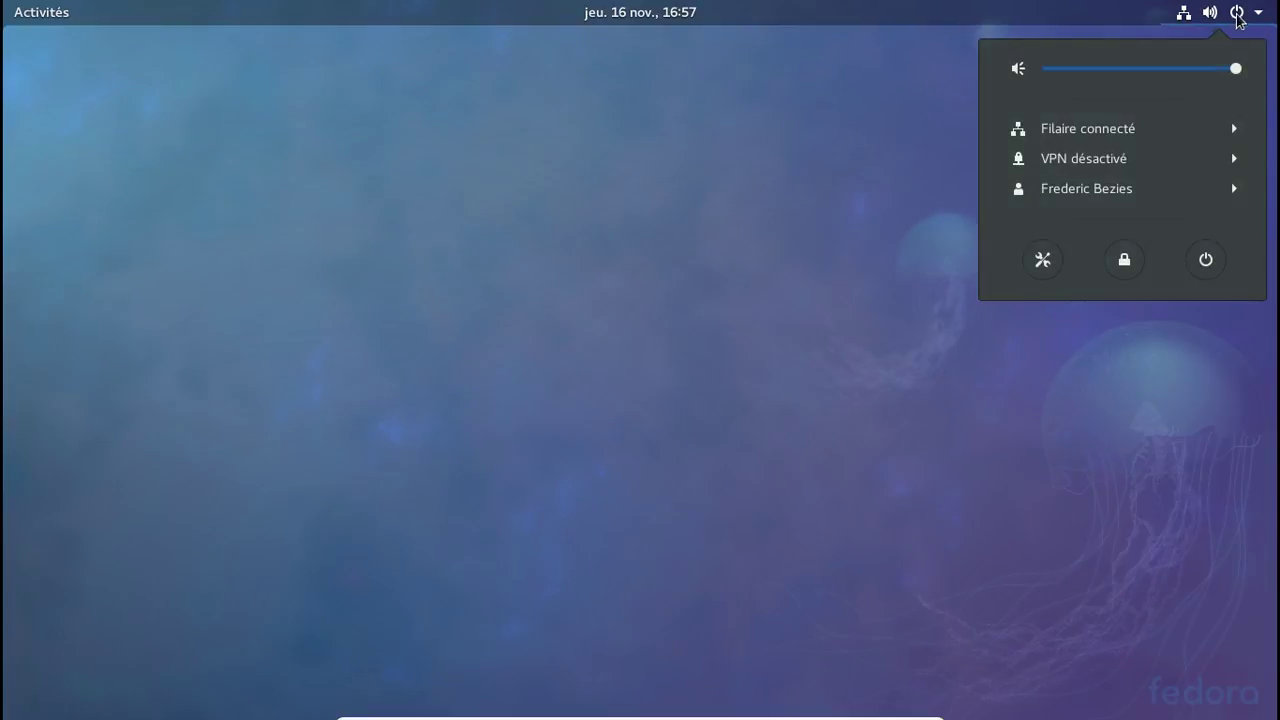
left_click(1214, 258)
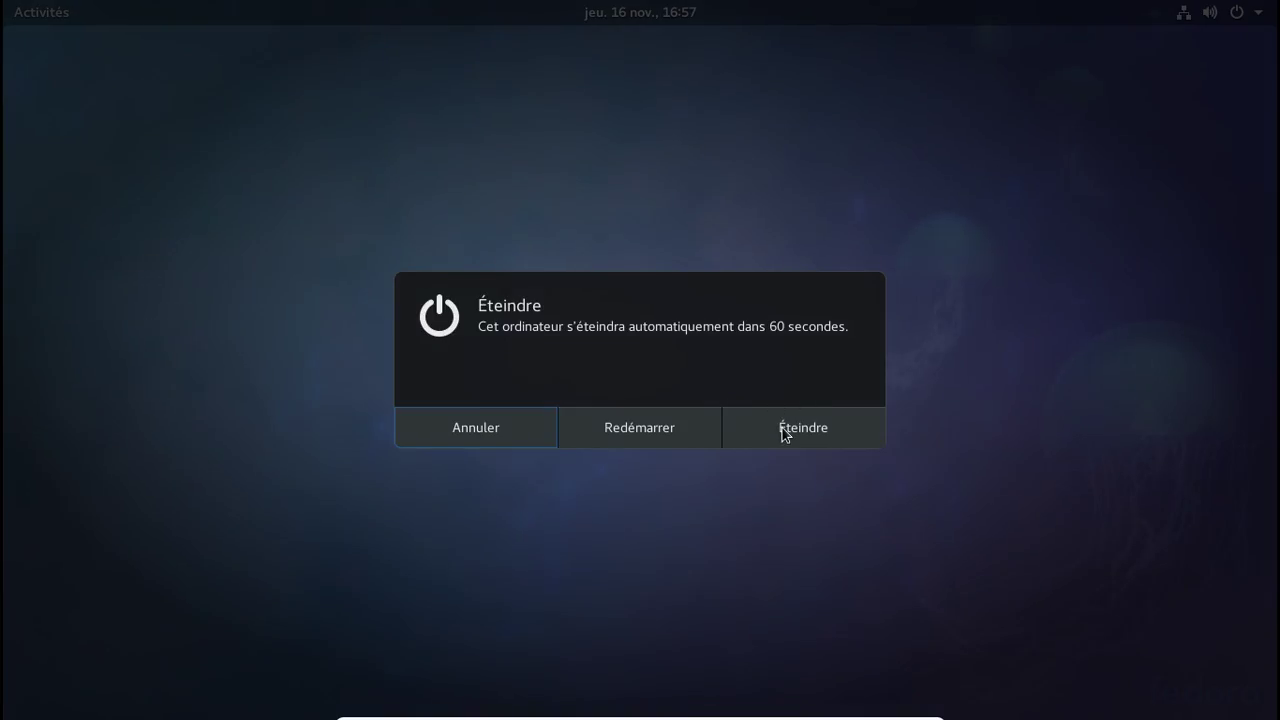
left_click(781, 428)
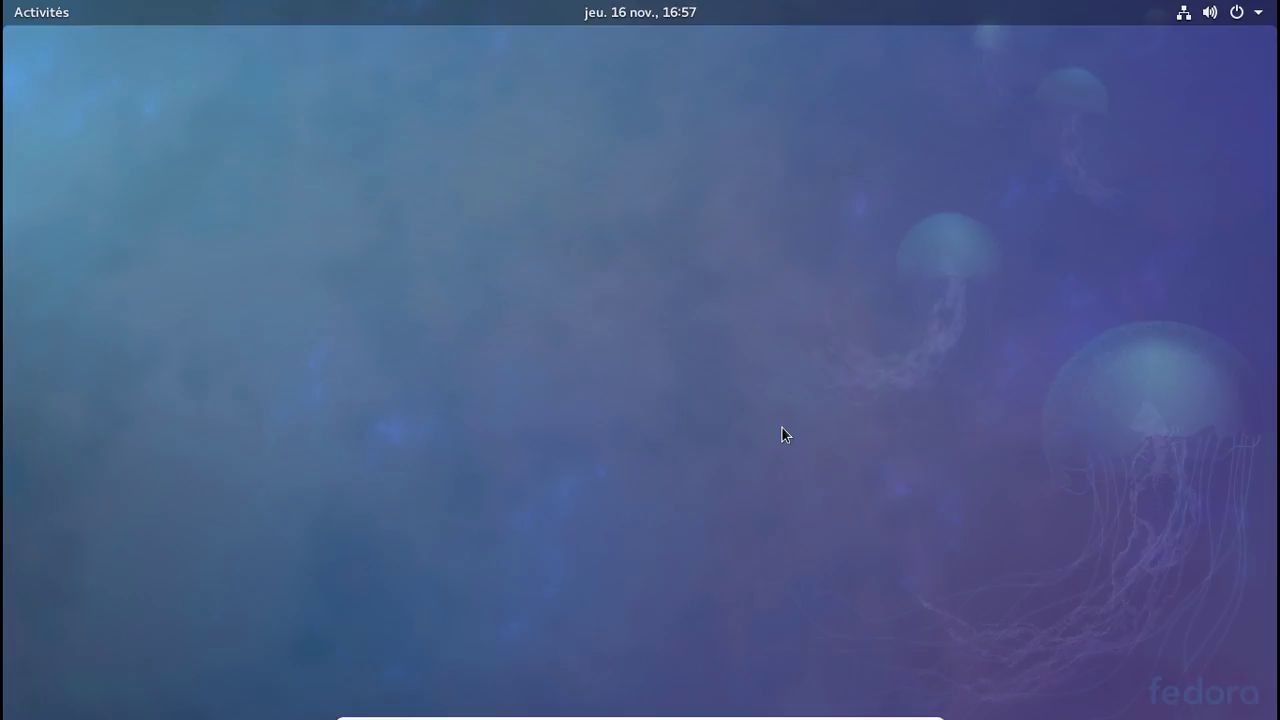
Take the Fedora 27 virtual machine out of full-screen display and restore its window to a smaller size
key("Control_R+f")
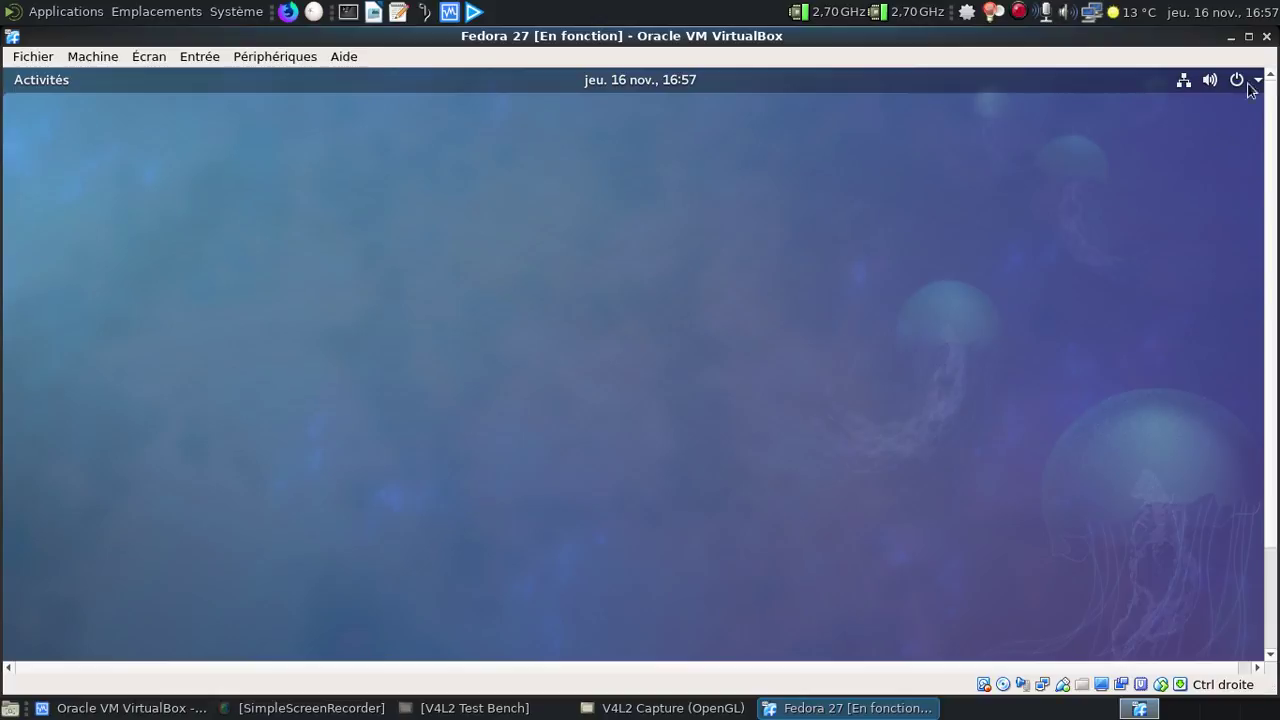
left_click(1248, 37)
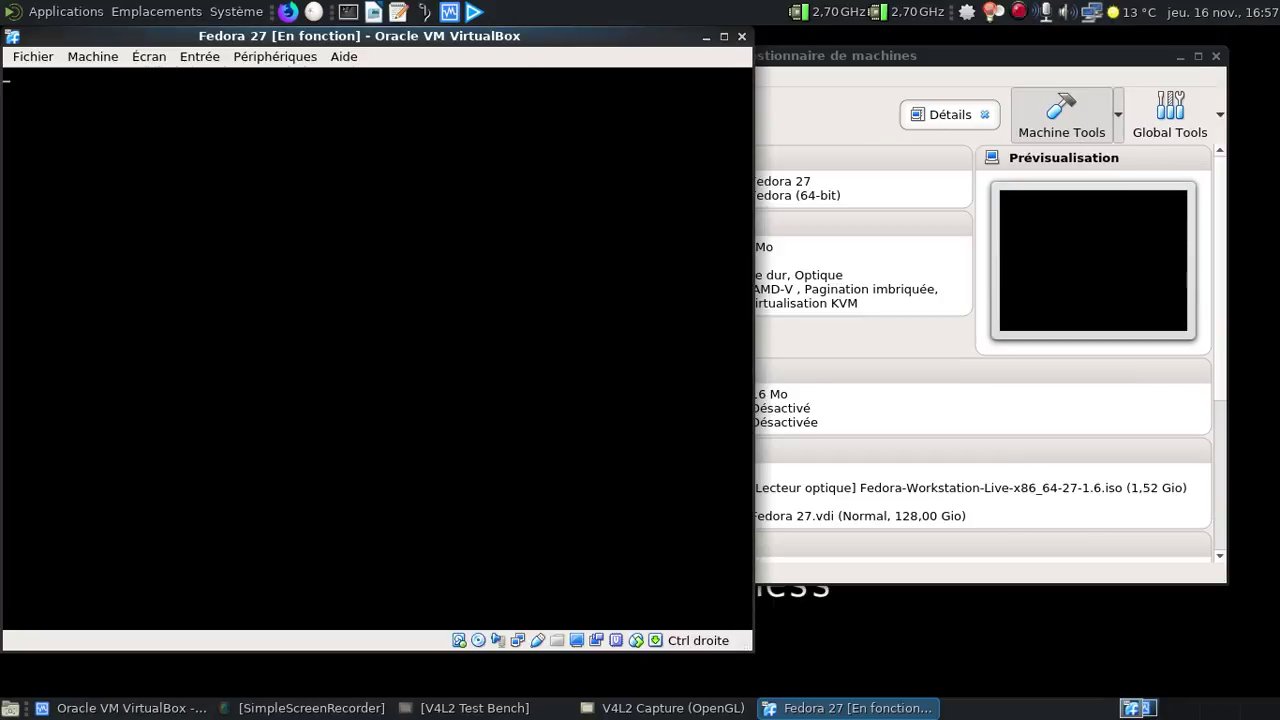
left_click_drag(453, 36, 847, 48)
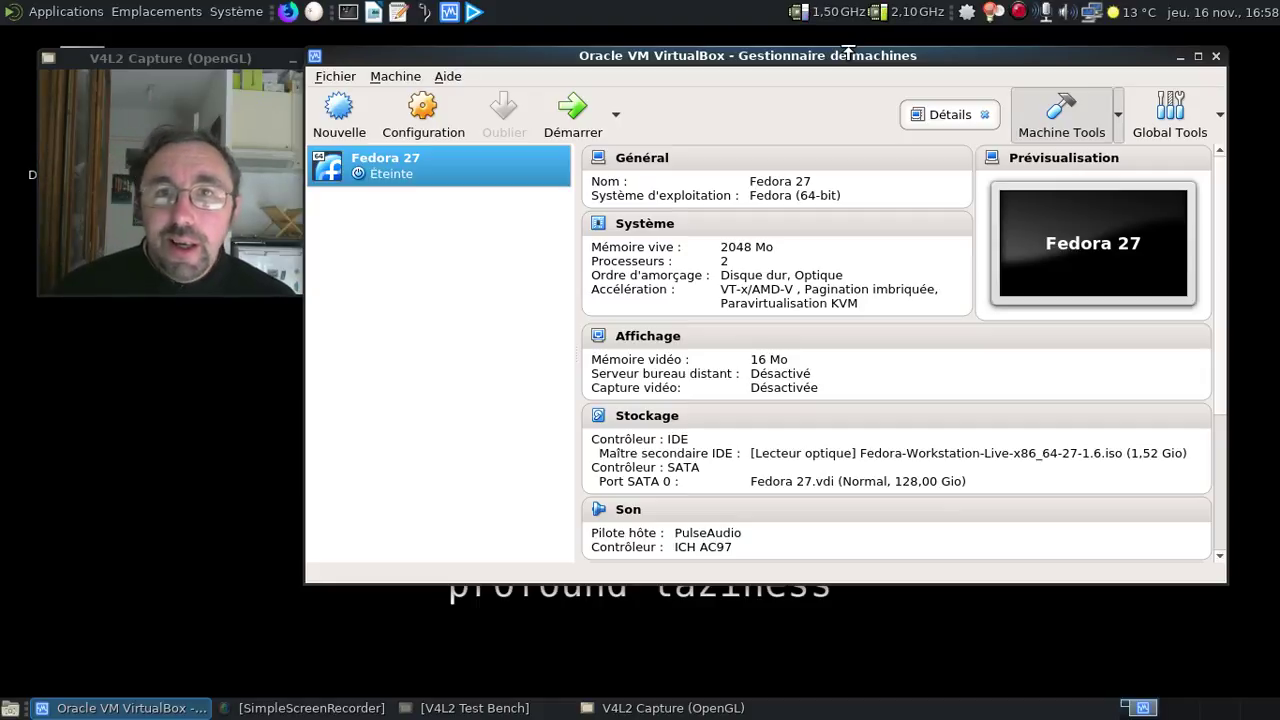
right_click(1020, 12)
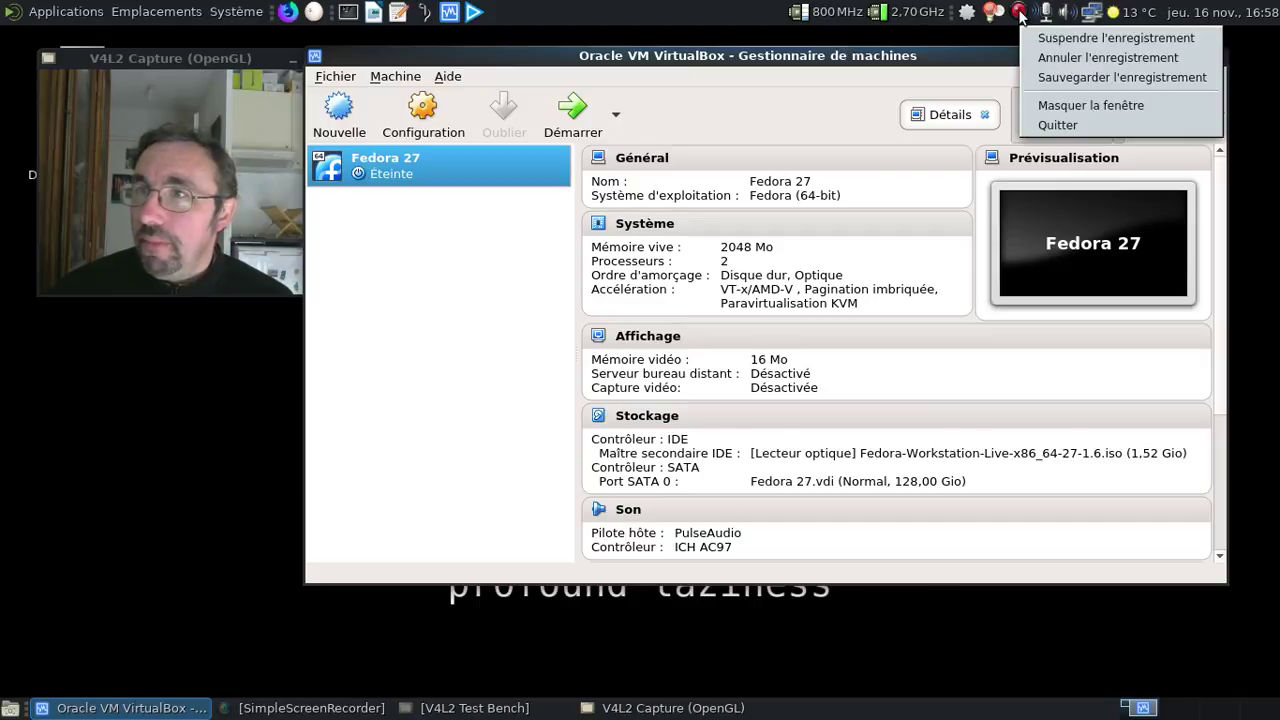